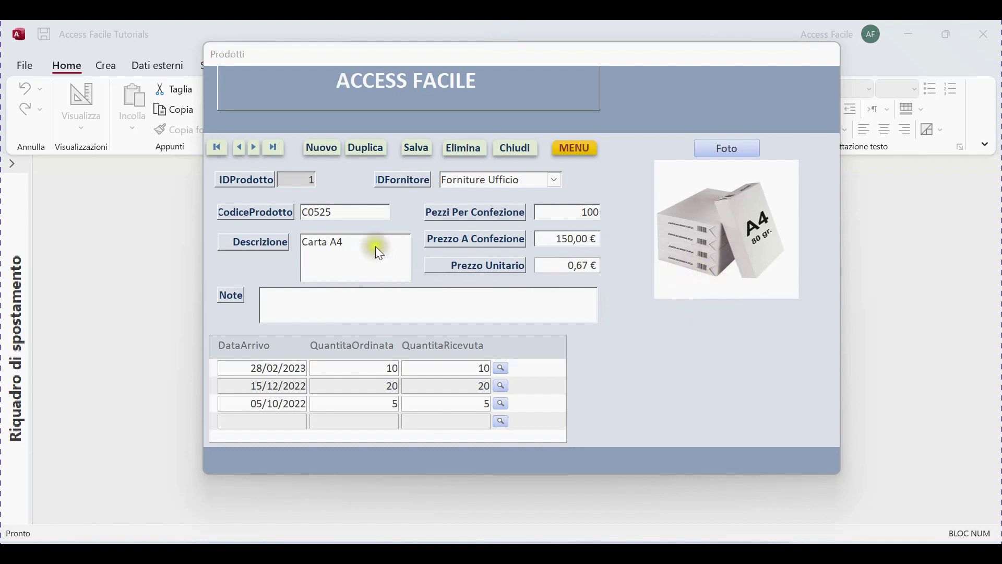
- Browse forward through the first product records to view the photo shown for each product
left_click(254, 148)
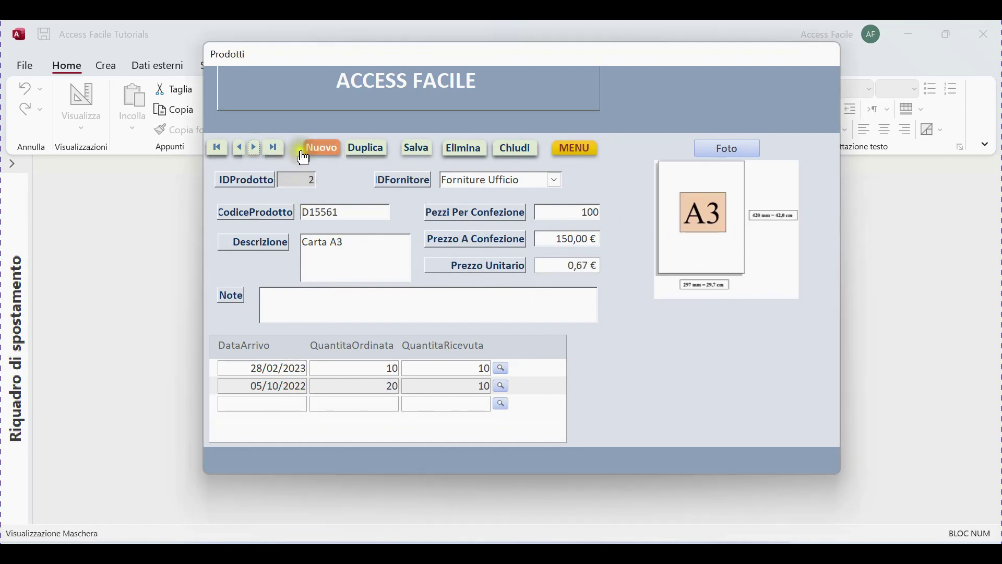
left_click(254, 148)
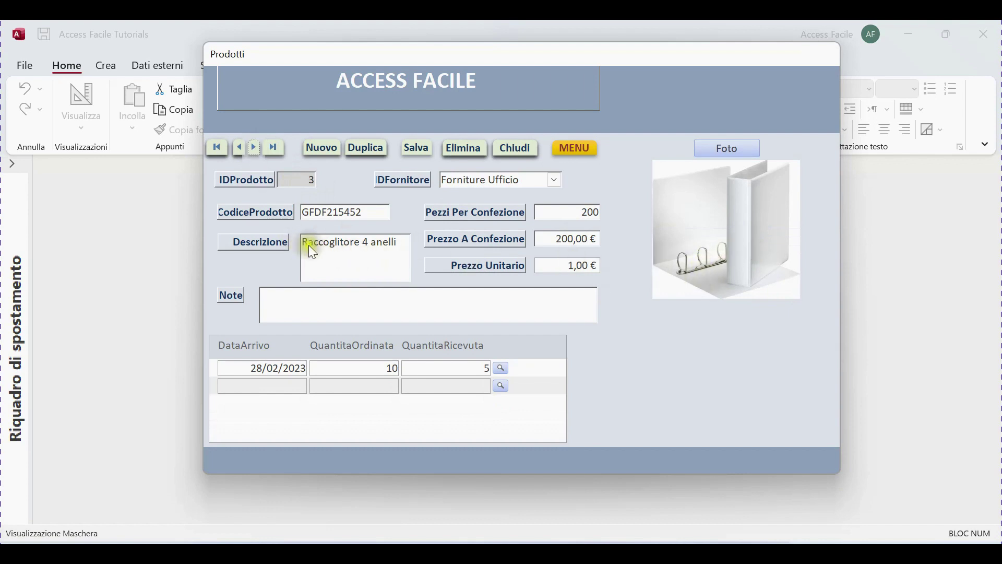
left_click(255, 151)
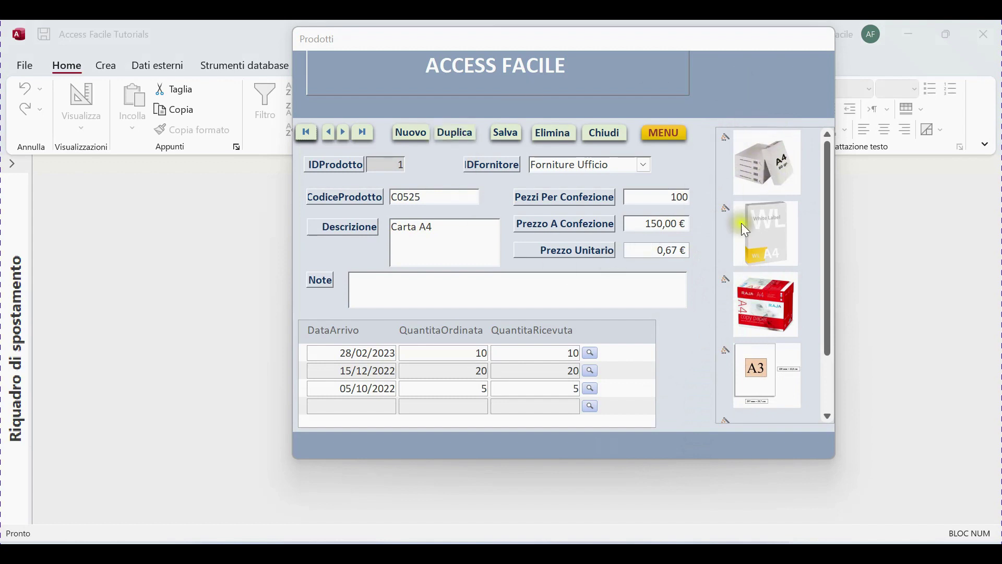
- Look through the multi-photo list of the Carta A4 product and compare it with the next product's photos
scroll(753, 191, "down", 2)
scroll(744, 277, "up", 2)
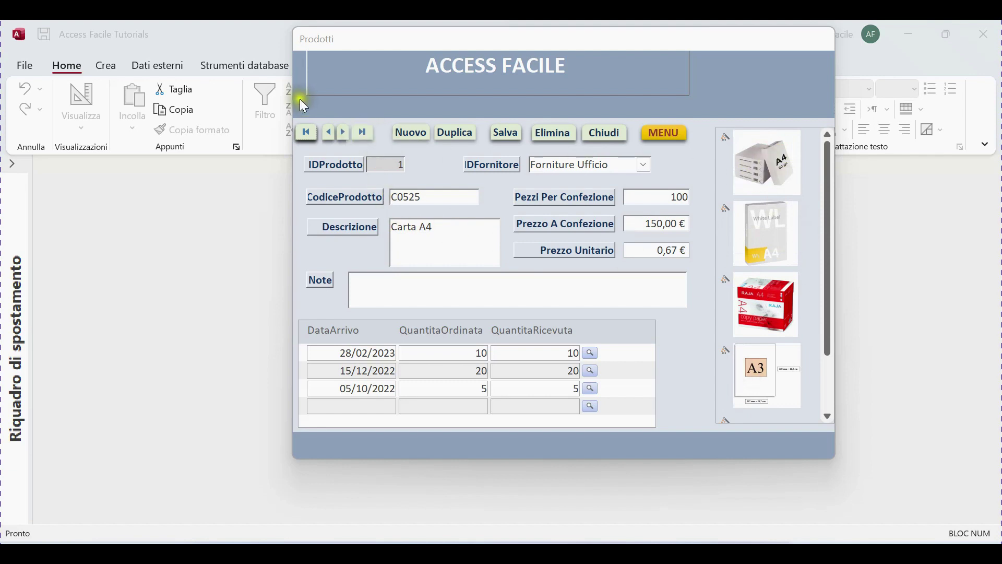
left_click(344, 132)
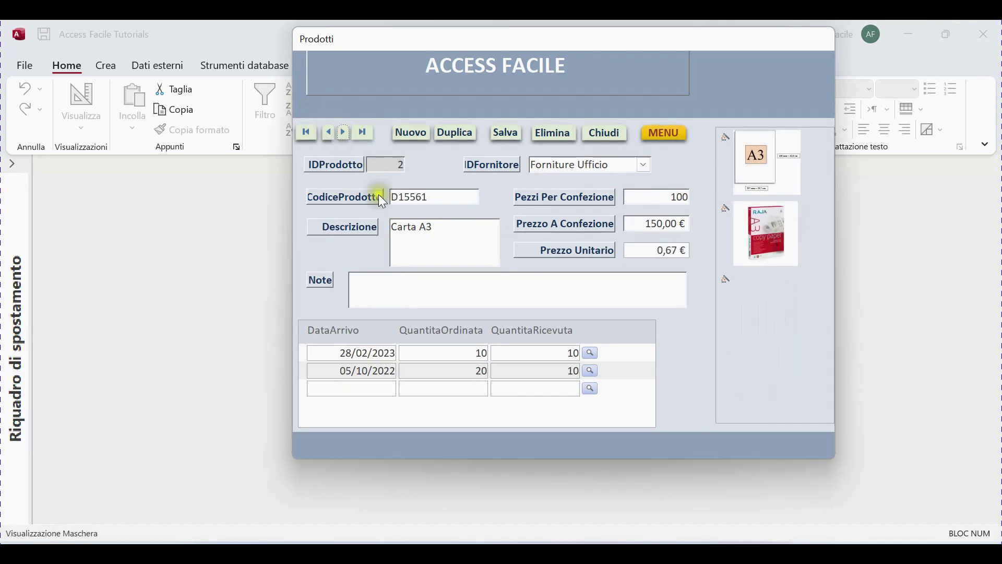
left_click(329, 133)
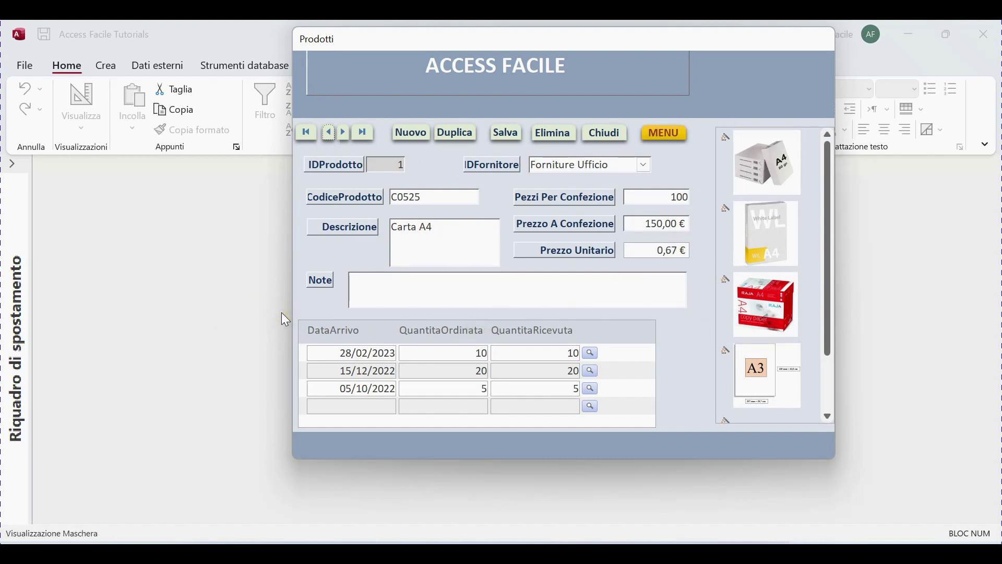
- Show the database objects, check the single-product form's record source in design view, and close the form
key("F11")
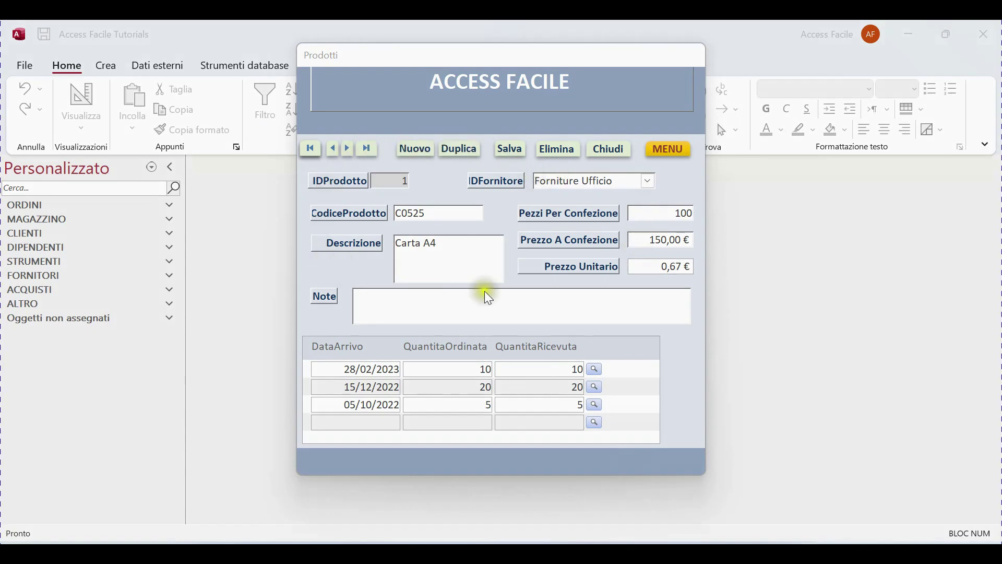
right_click(672, 176)
left_click(706, 216)
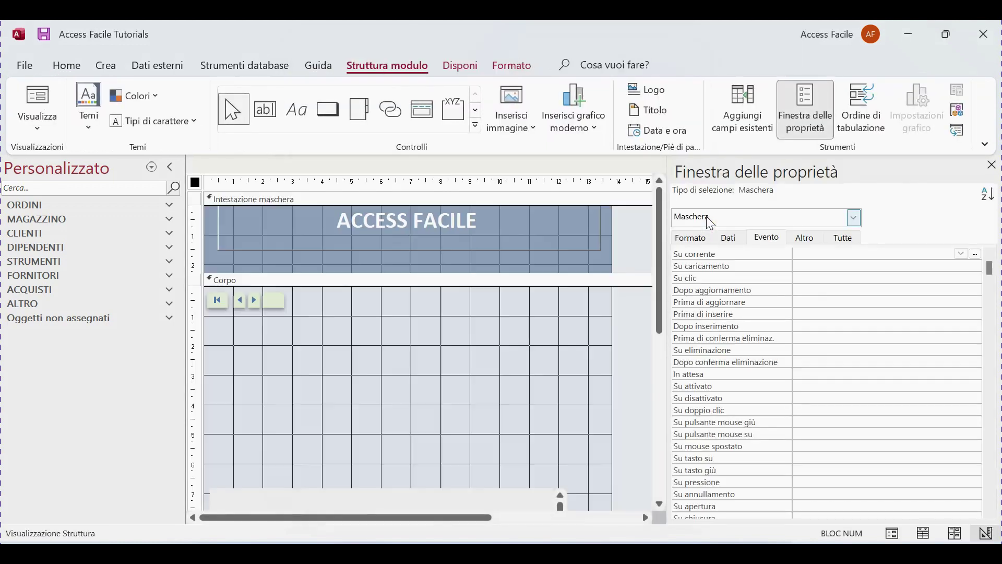
left_click(728, 237)
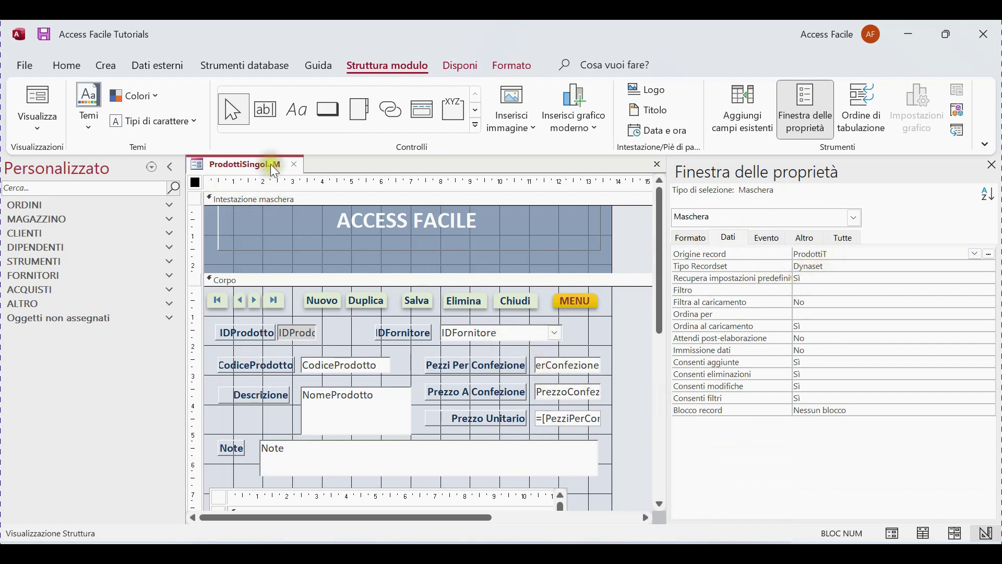
left_click(295, 165)
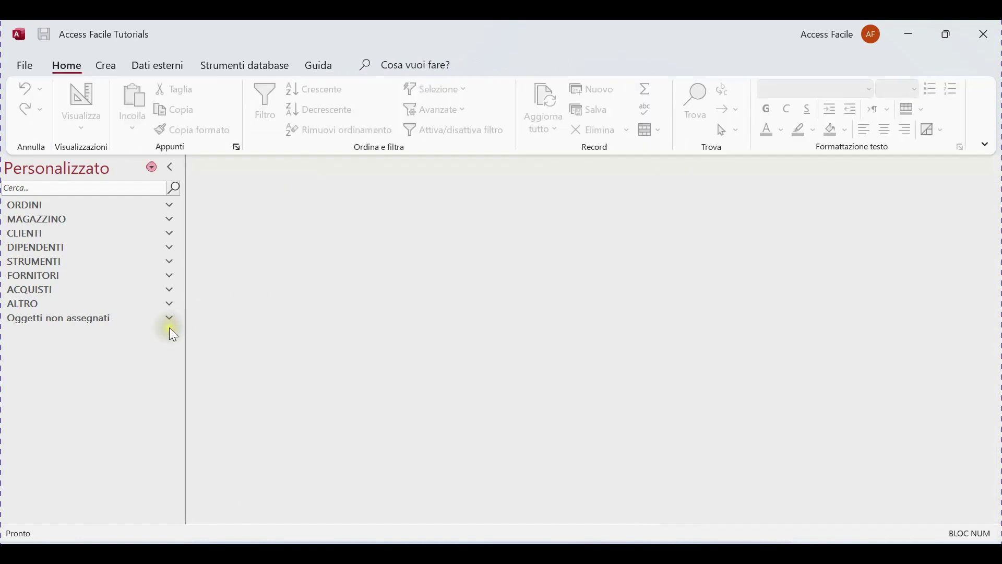
- Open the ProdottiT table from the MAGAZZINO group and switch it to design view
left_click(168, 220)
left_click(77, 253)
double_click(76, 253)
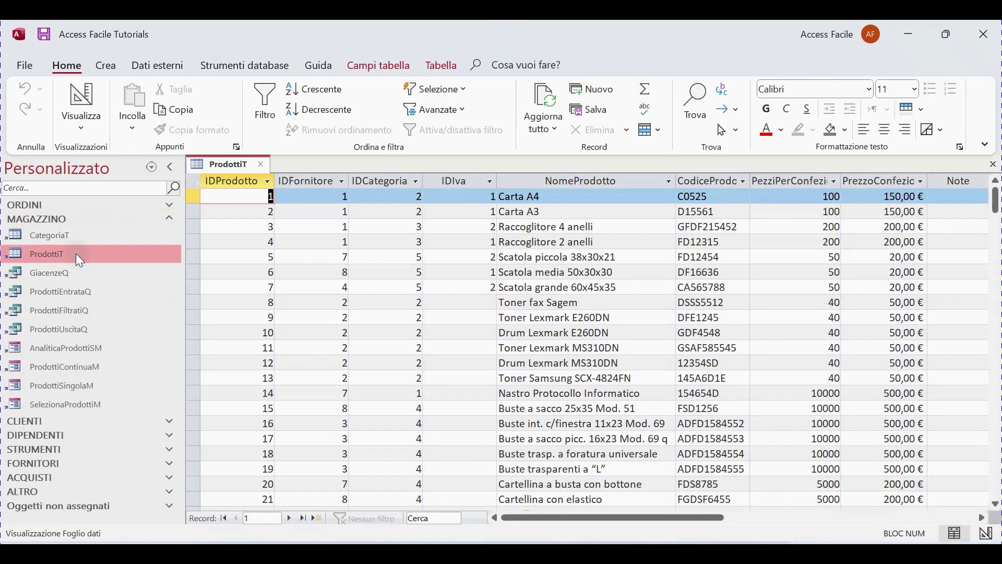
right_click(241, 164)
left_click(291, 246)
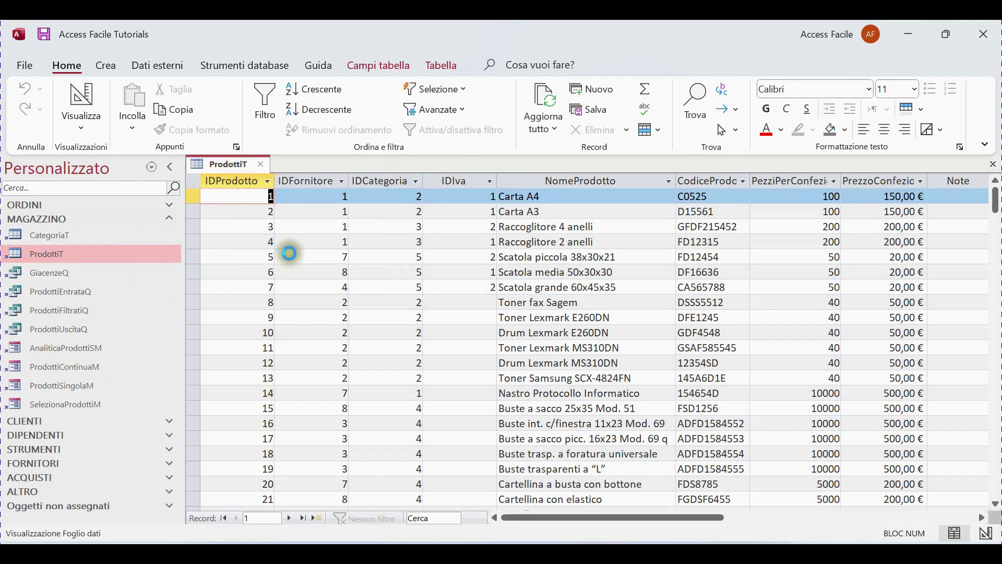
- Add a FotoProdotto field with the Testo breve data type after the Note field
scroll(270, 281, "down", 5)
scroll(272, 280, "up", 5)
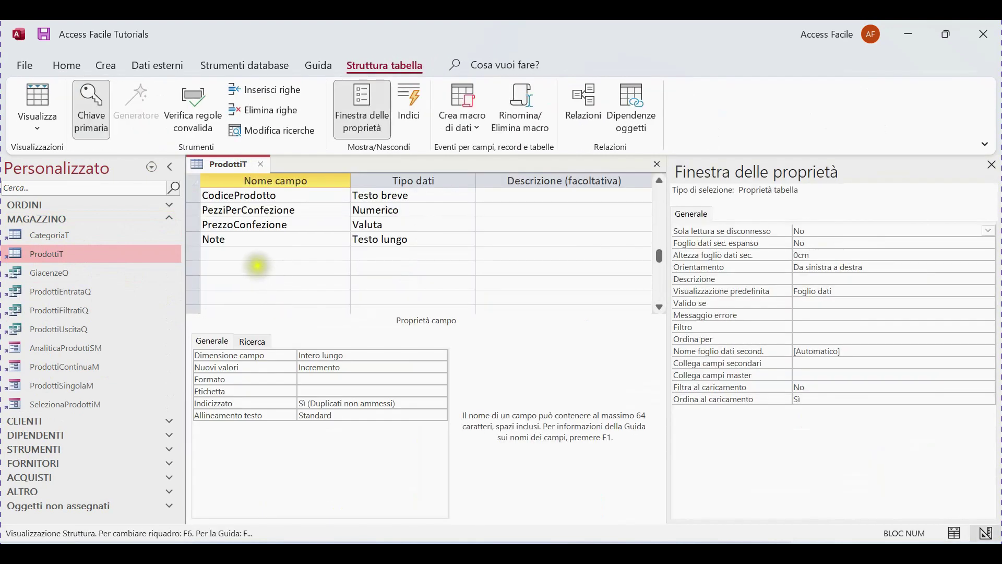
left_click(253, 254)
type("Fot")
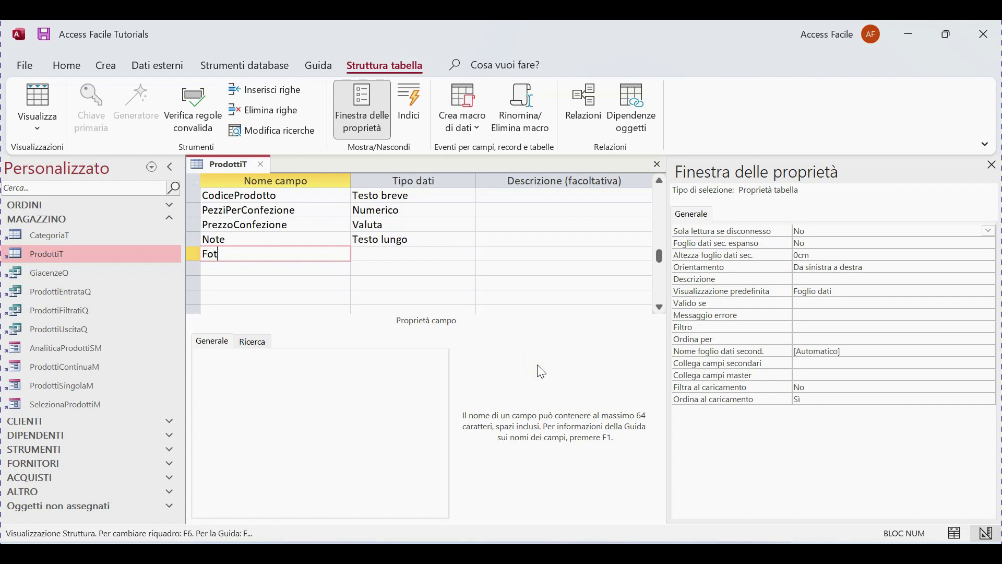
type("oProdotto")
key("Tab")
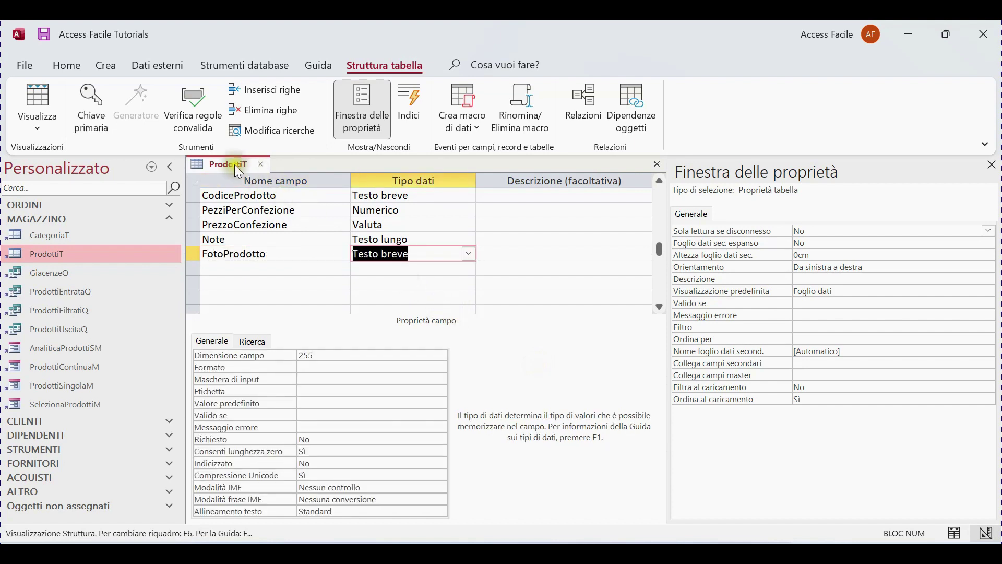
- Save the ProdottiT table design and close the table
right_click(222, 161)
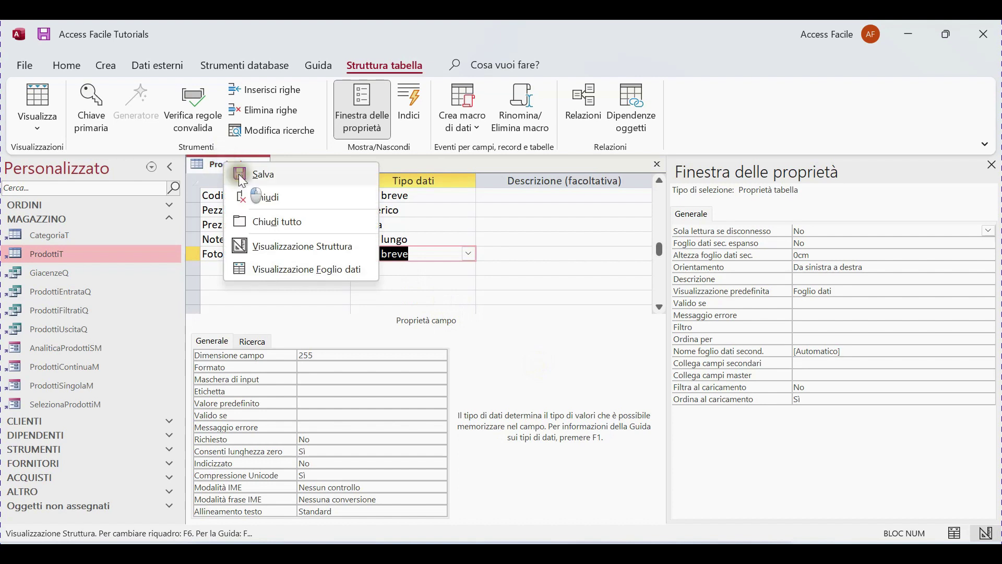
left_click(239, 174)
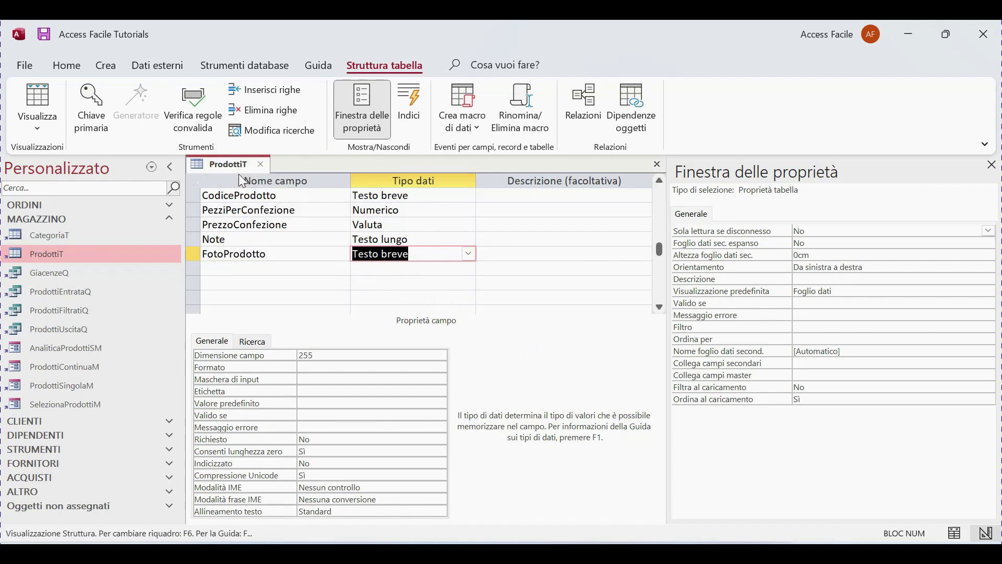
left_click(263, 166)
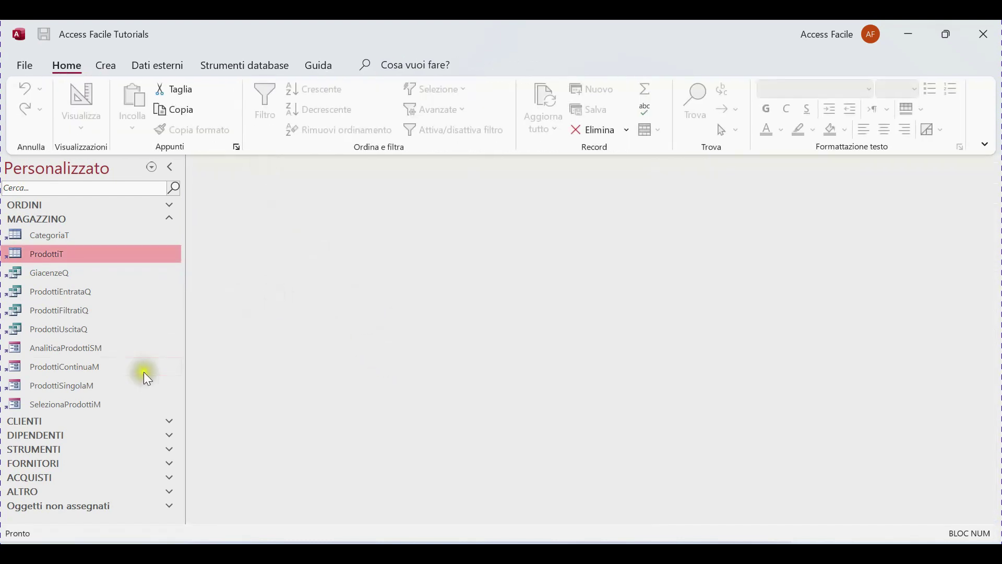
- Open the ProdottiSingolaM form in design view, hide its property sheet and widen the form to about 22 cm
double_click(78, 389)
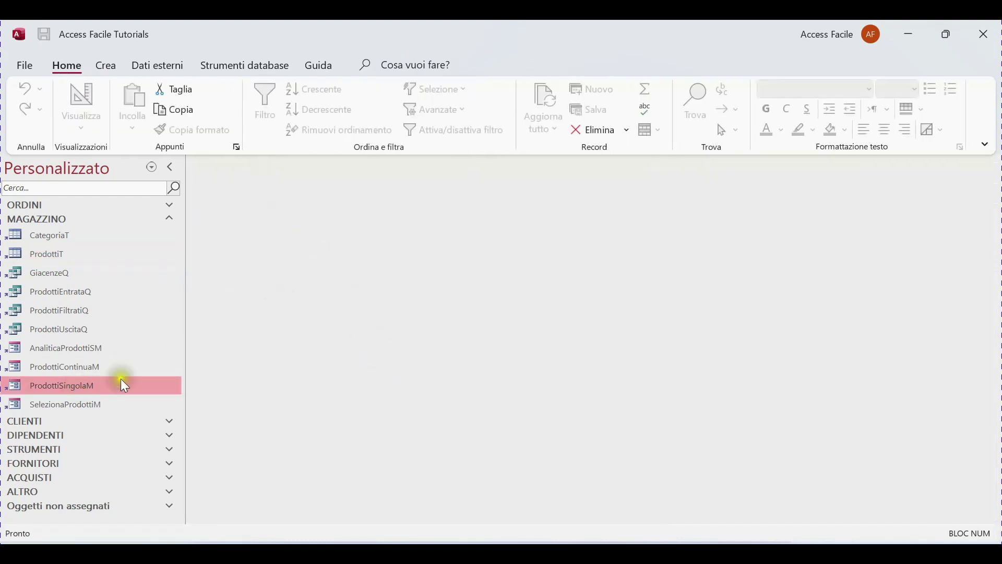
right_click(683, 172)
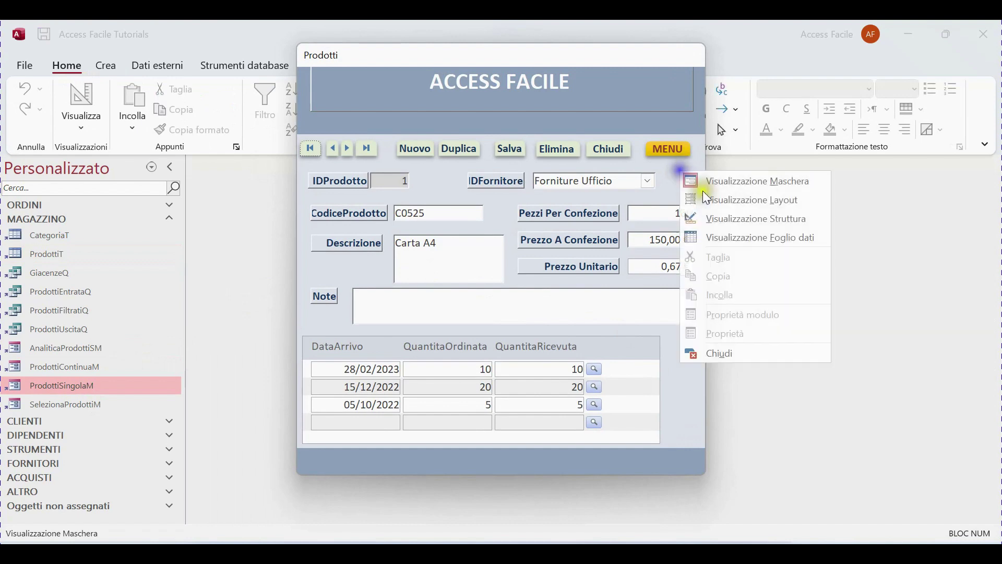
left_click(738, 220)
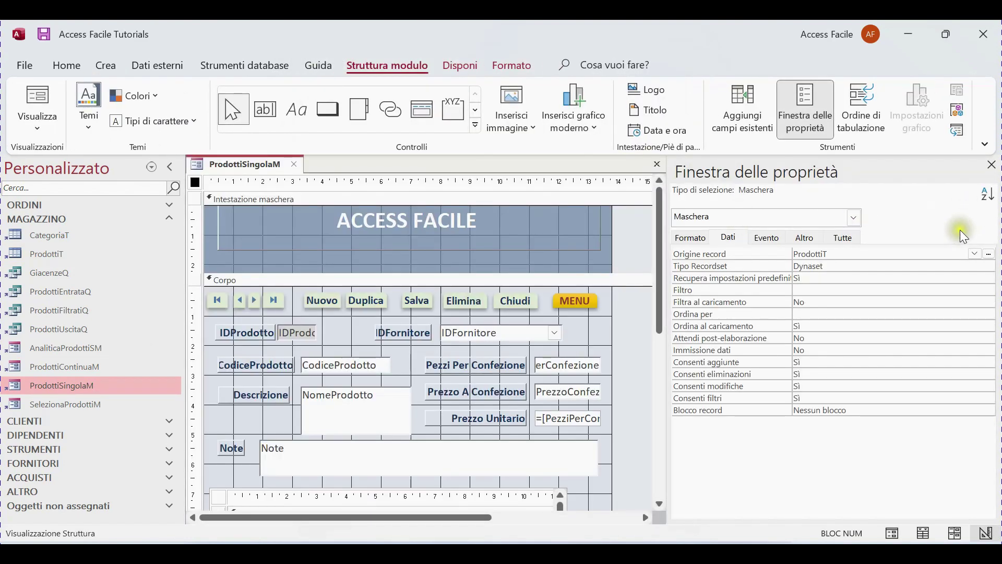
left_click(991, 165)
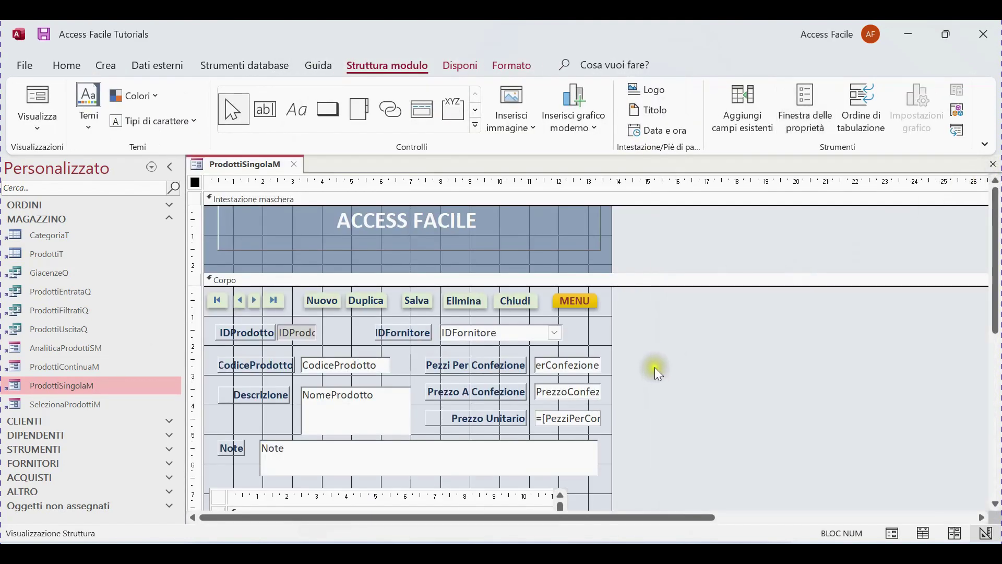
left_click_drag(610, 349, 853, 348)
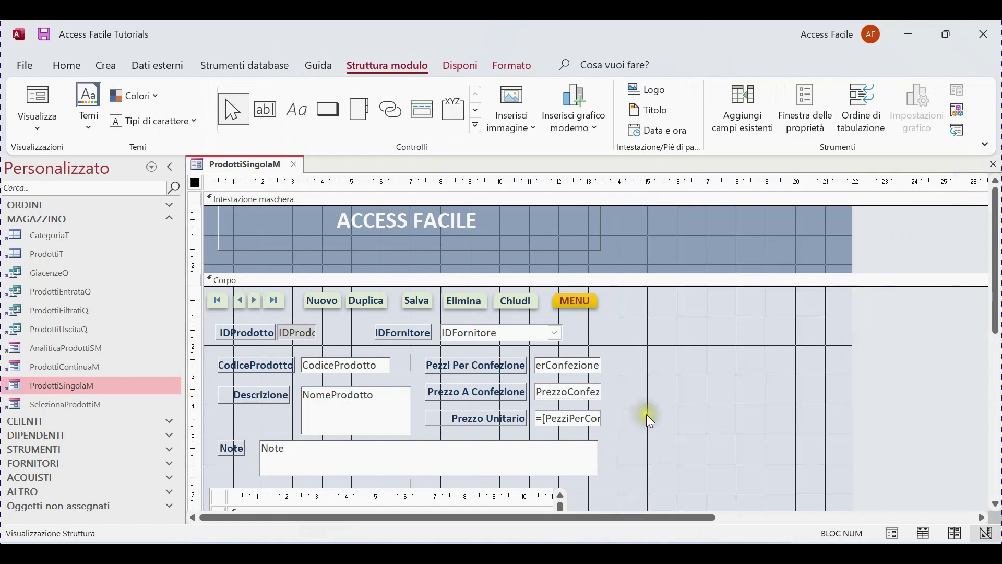
- Switch to File Explorer to examine the product pictures in the Desktop immagini folder, and return to the form
key("alt+Tab")
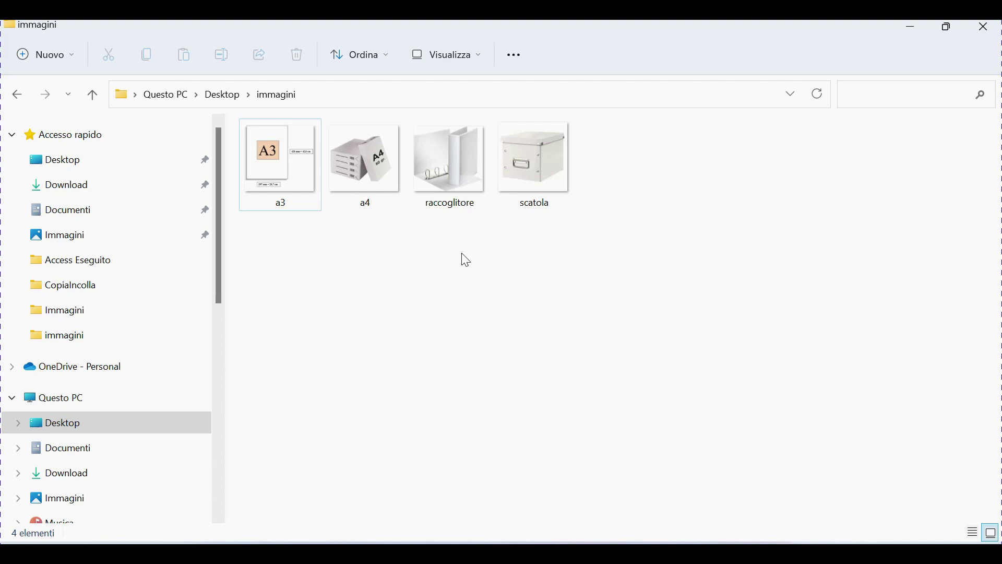
left_click(506, 228)
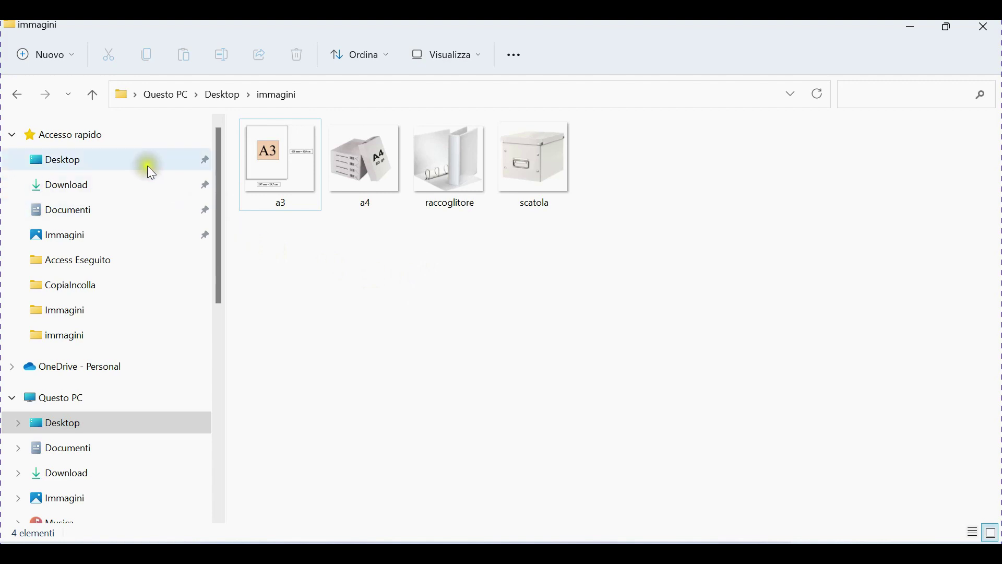
left_click(902, 31)
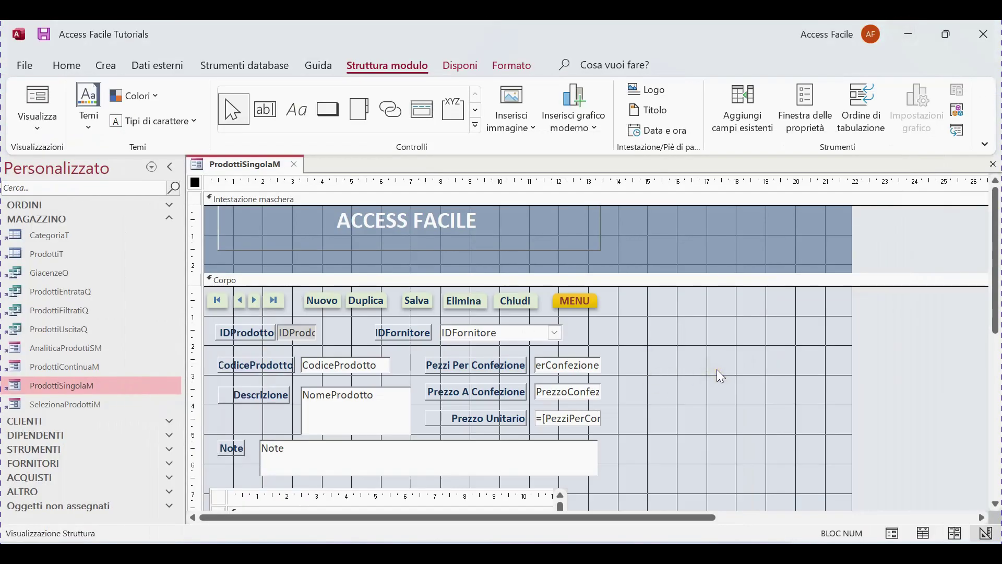
- Place the existing FotoProdotto field with its label in the form body beside the Note box
left_click(743, 107)
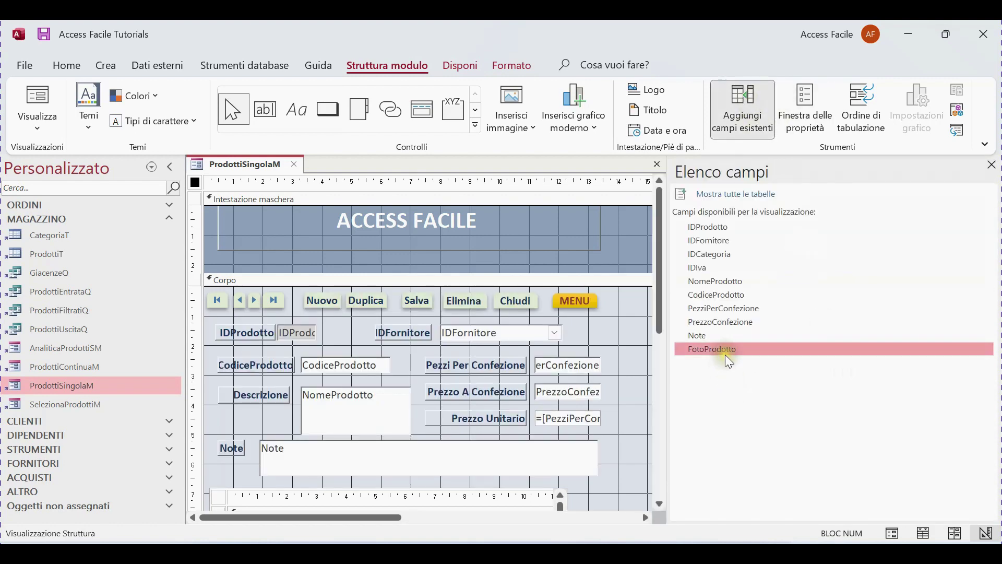
left_click(171, 166)
left_click_drag(699, 356, 556, 452)
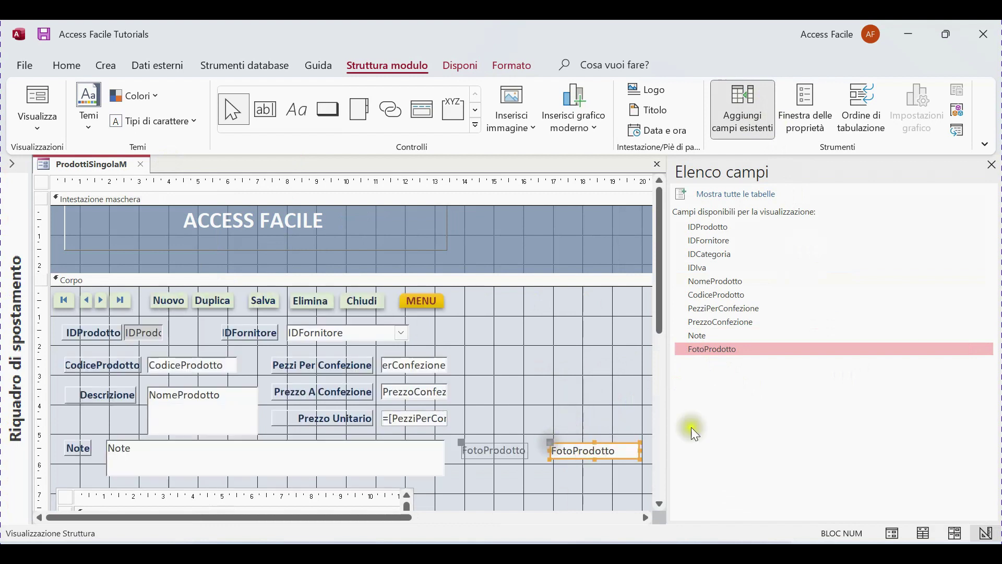
left_click(992, 165)
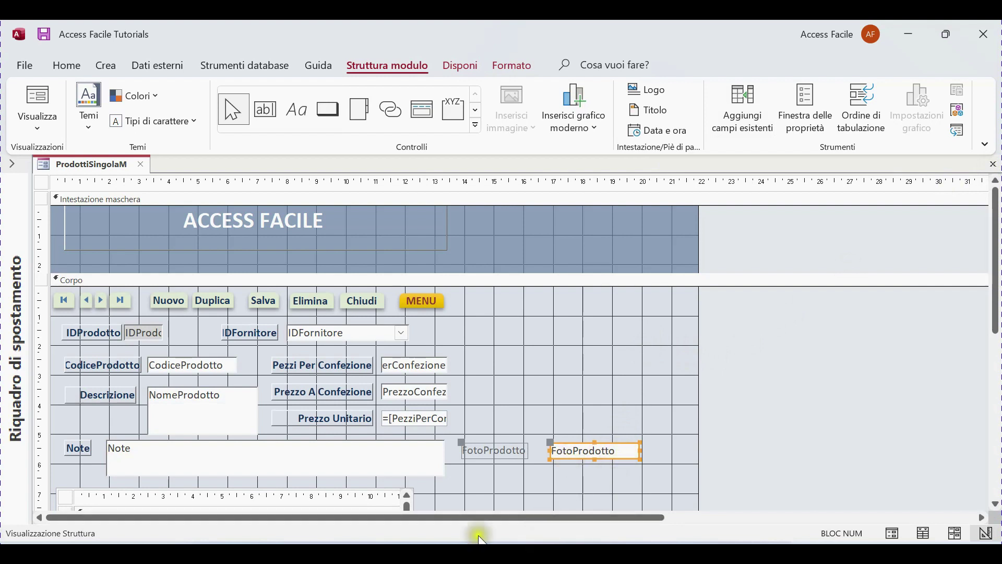
- Widen the FotoProdotto text box to about 3.7 cm
left_click(618, 483)
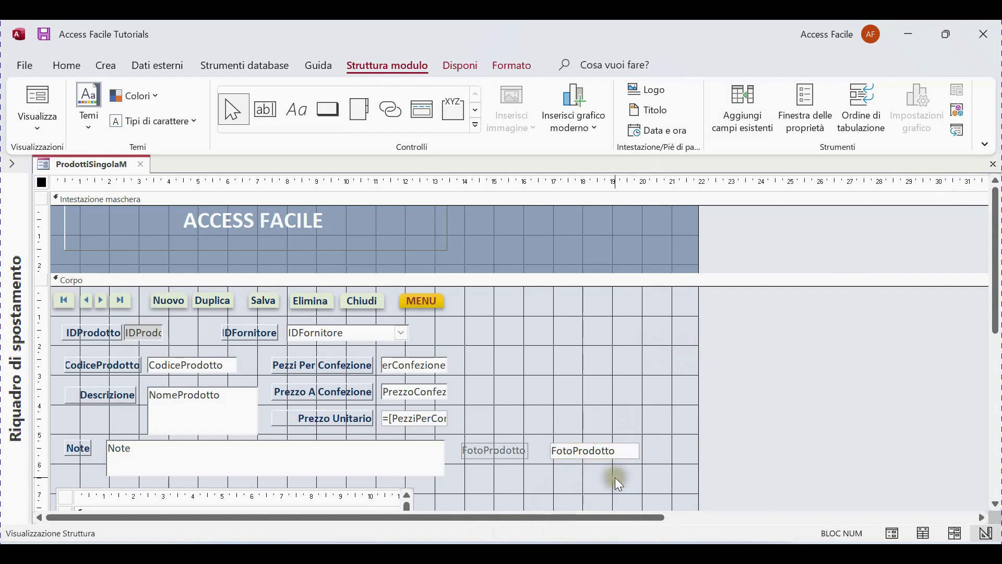
left_click(588, 450)
left_click_drag(639, 450, 660, 450)
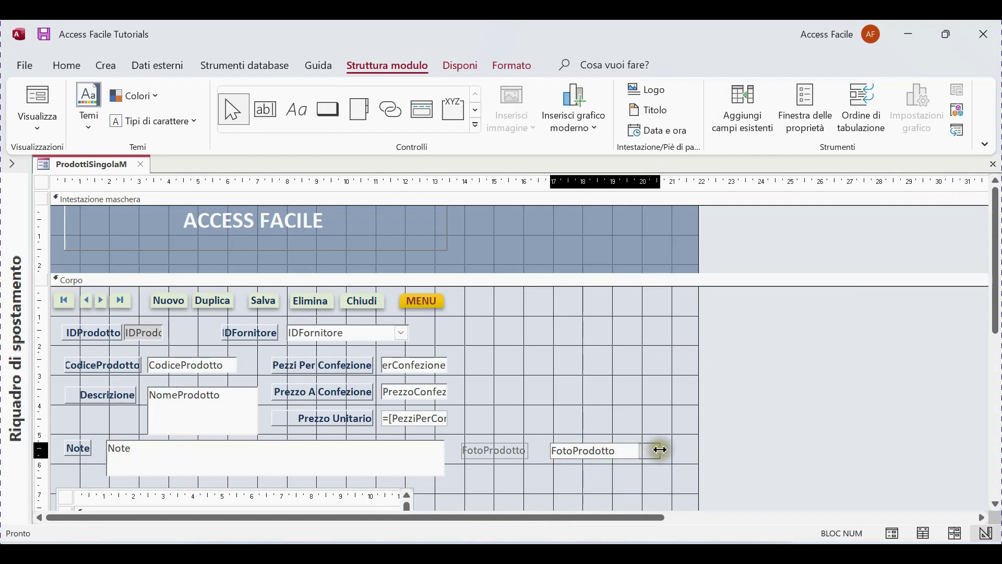
left_click(639, 414)
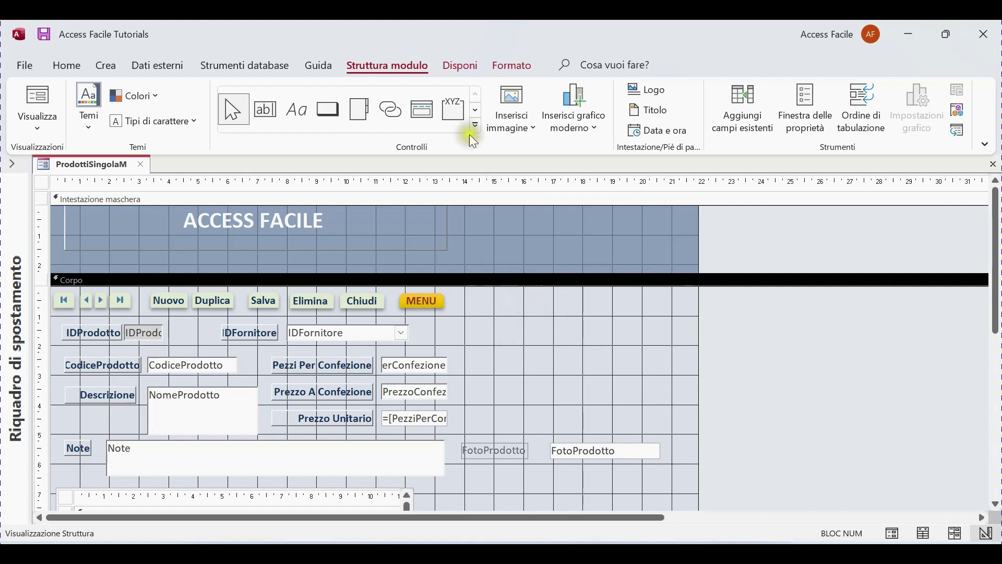
- Draw an image control about 6.6 cm wide and 4.7 cm high above the FotoProdotto field, without inserting a picture
left_click(476, 111)
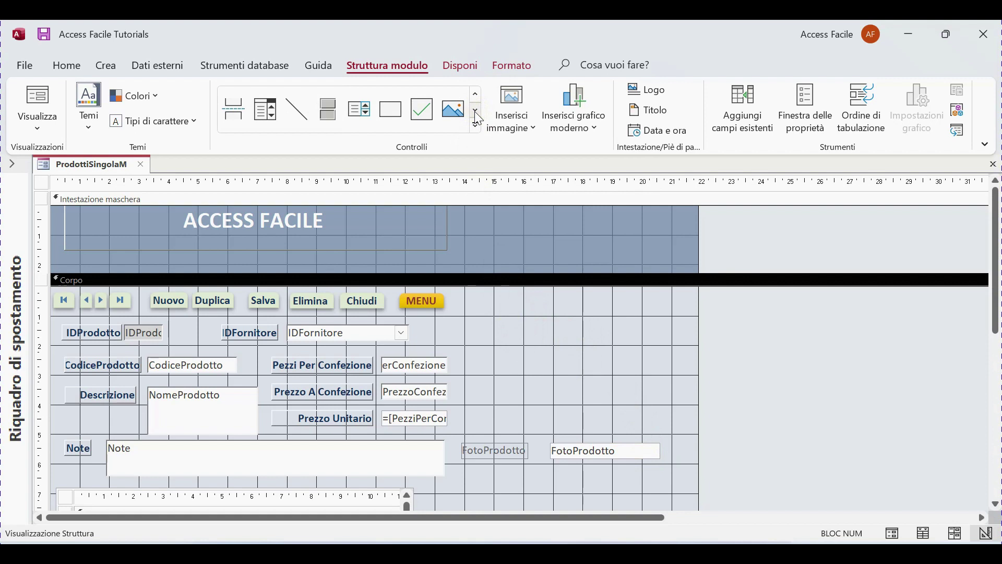
left_click(476, 128)
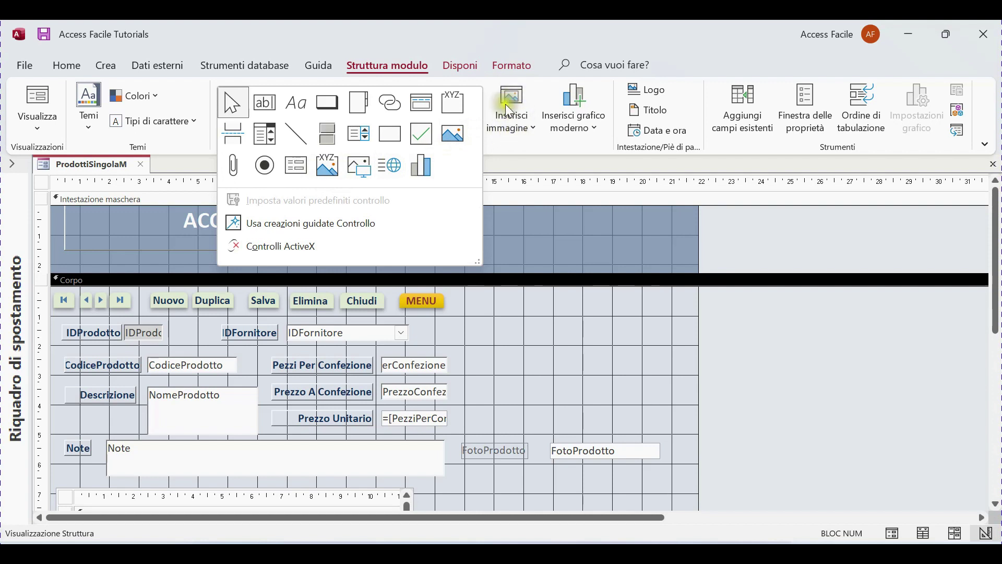
left_click(359, 166)
left_click_drag(474, 292, 670, 429)
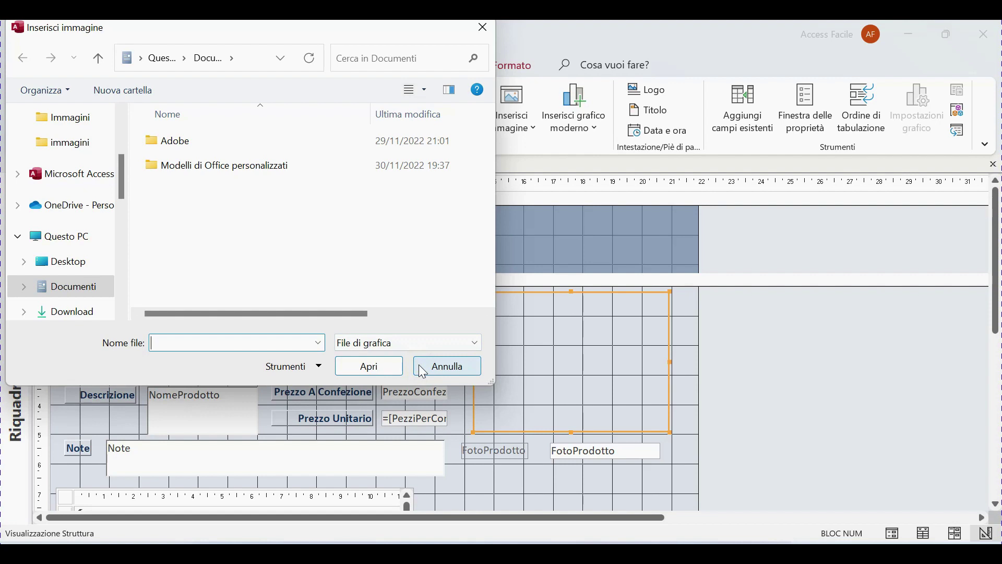
left_click(545, 400)
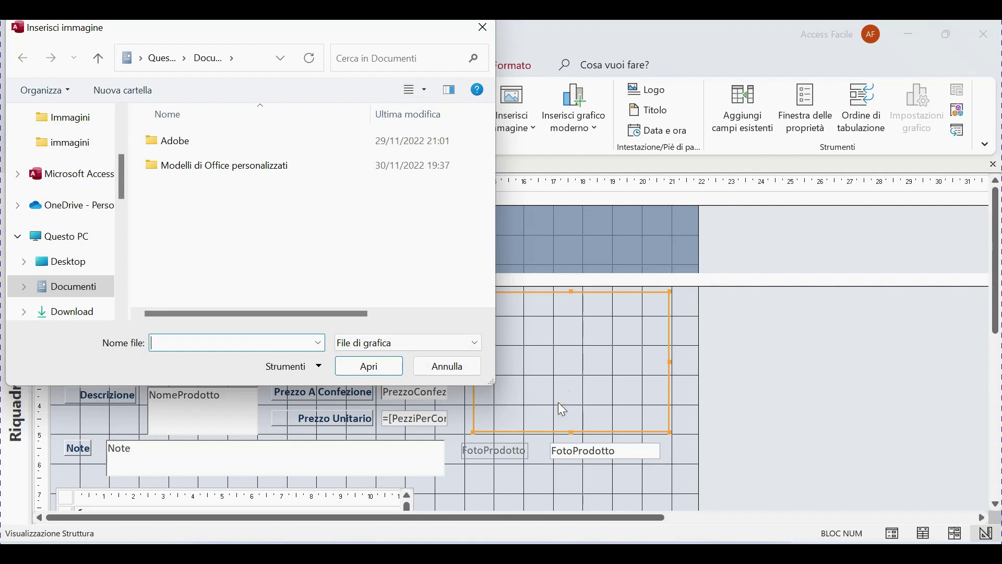
left_click(439, 366)
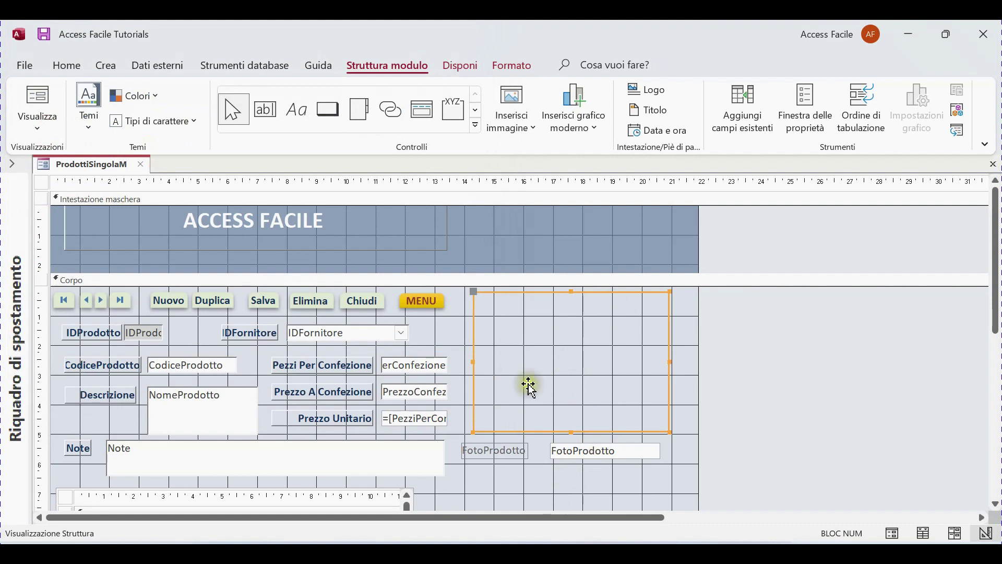
- Set the image control's control source to the FotoProdotto field and hide its property sheet
left_click(807, 142)
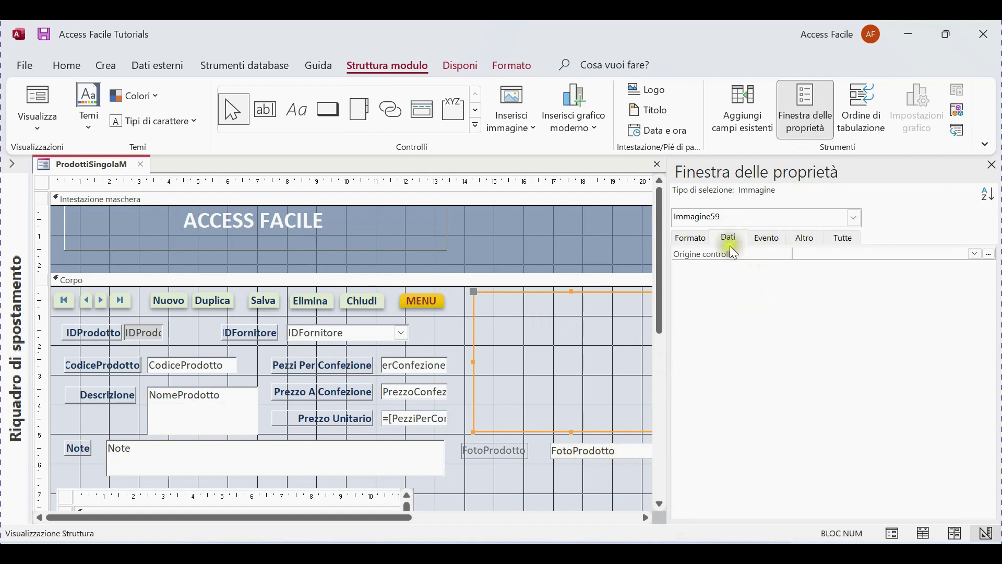
left_click(975, 254)
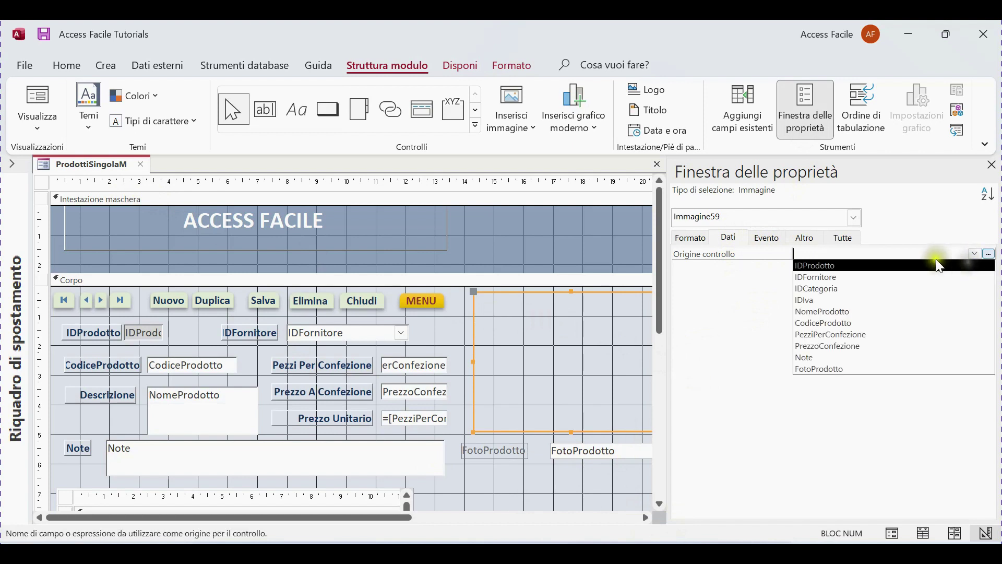
left_click(849, 369)
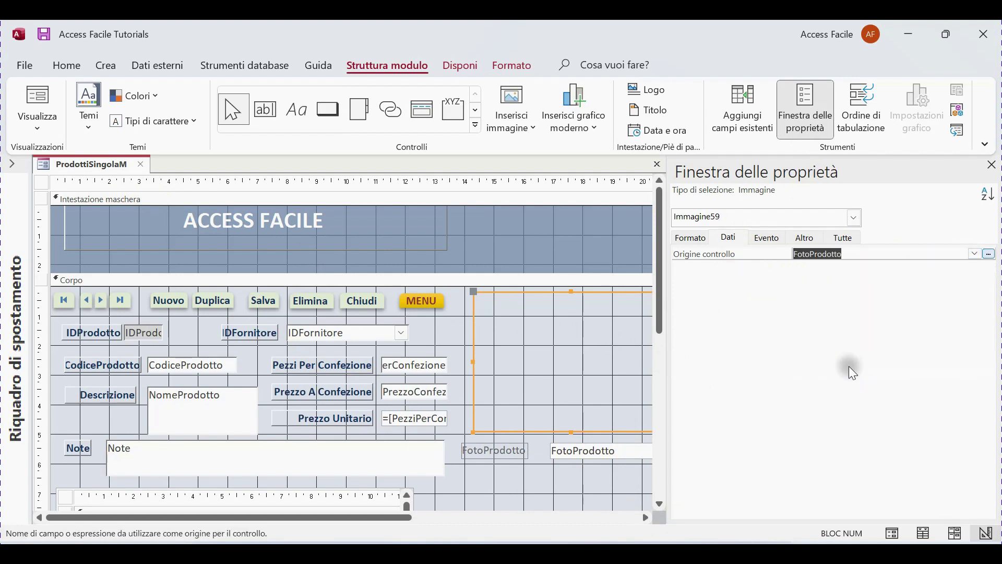
left_click(992, 165)
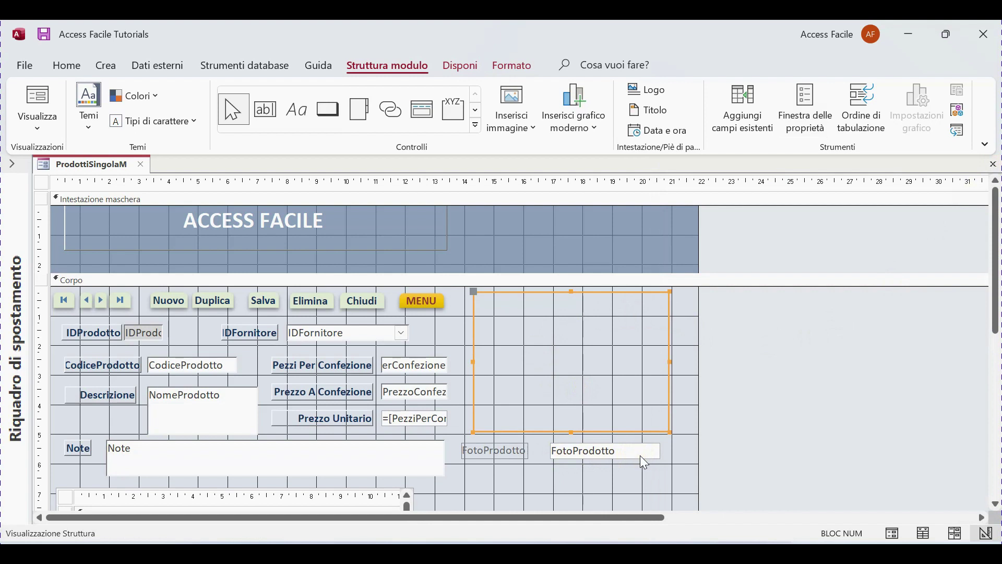
left_click(637, 476)
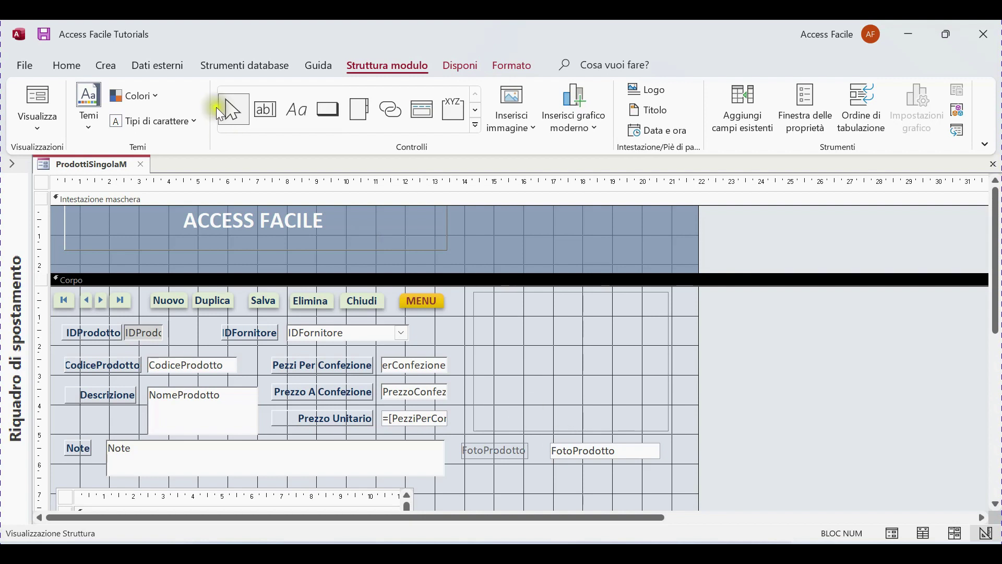
- Draw a command button below the FotoProdotto field without using the wizard, and caption it "Carica Foto"
left_click(325, 117)
left_click_drag(527, 474, 606, 491)
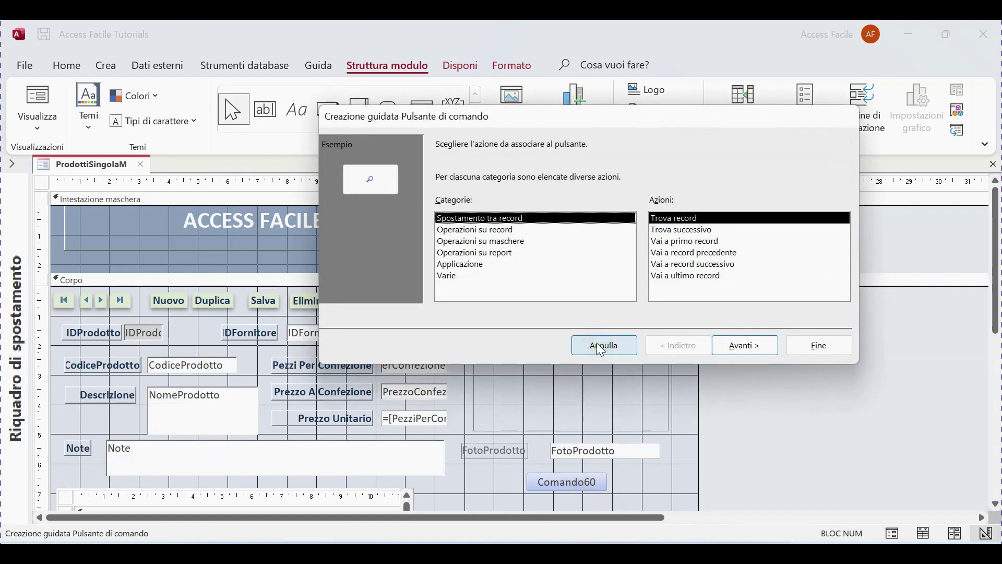
left_click(599, 345)
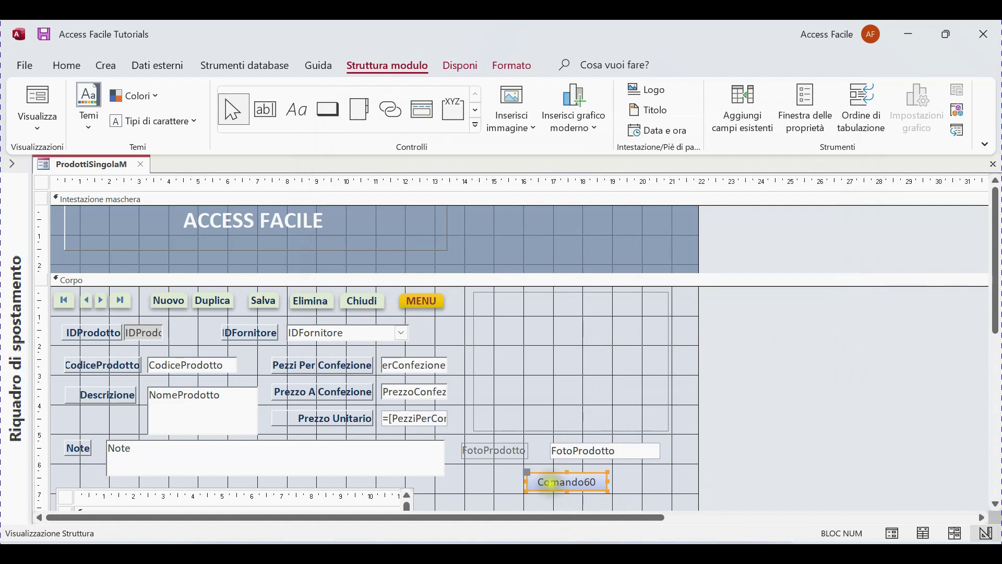
left_click(549, 481)
left_click_drag(538, 481, 607, 484)
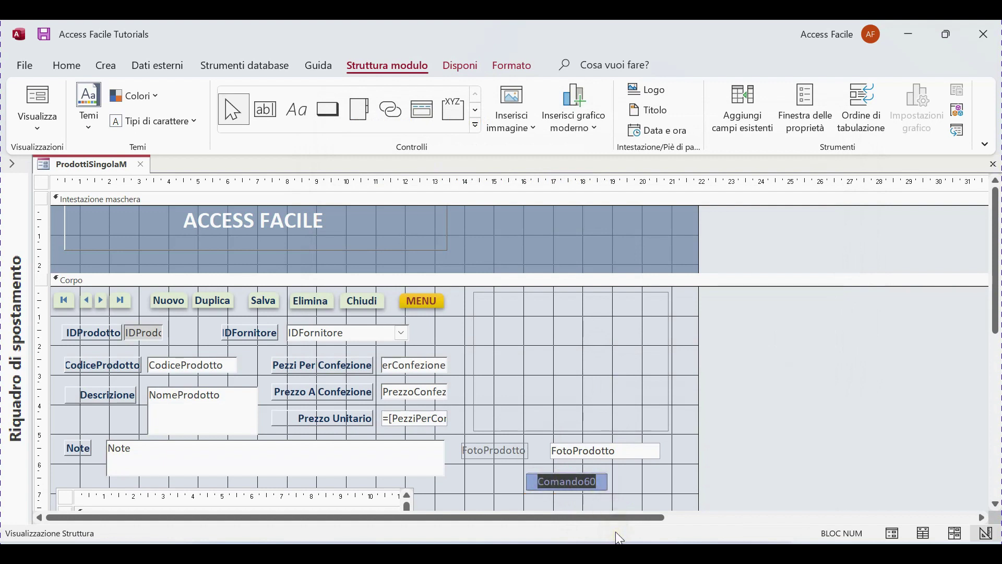
type("Carica Foto")
left_click(653, 494)
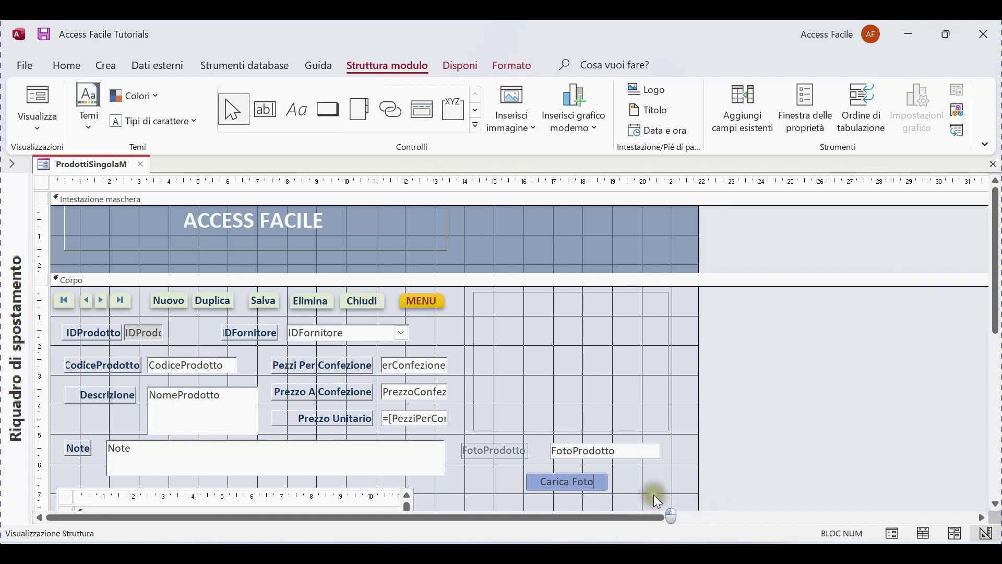
- Name the Carica Foto button CaricaFoto and set its hover pointer to Mano collegamento ipertestuale
left_click(598, 478)
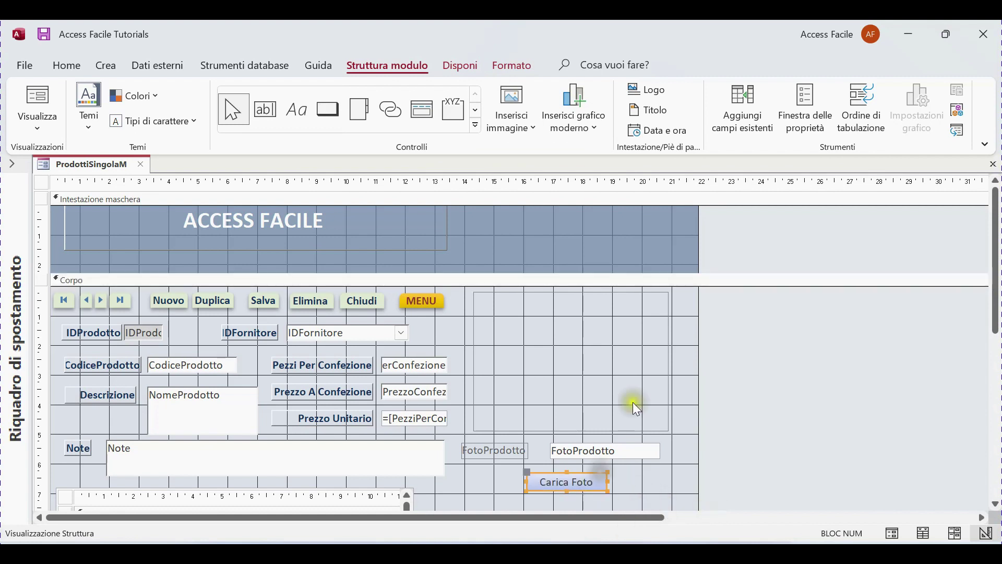
left_click(788, 123)
left_click(766, 237)
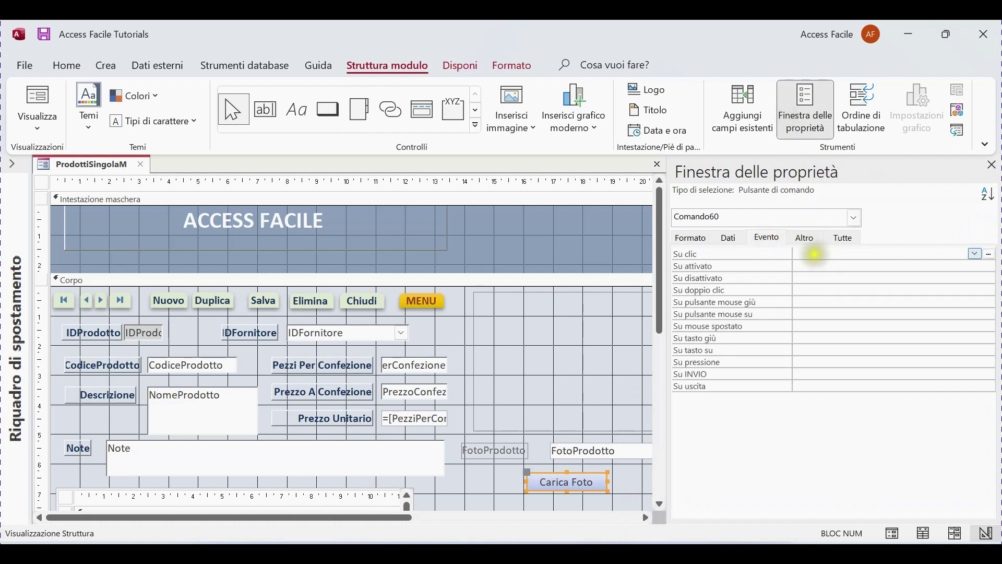
left_click(812, 219)
left_click(913, 224)
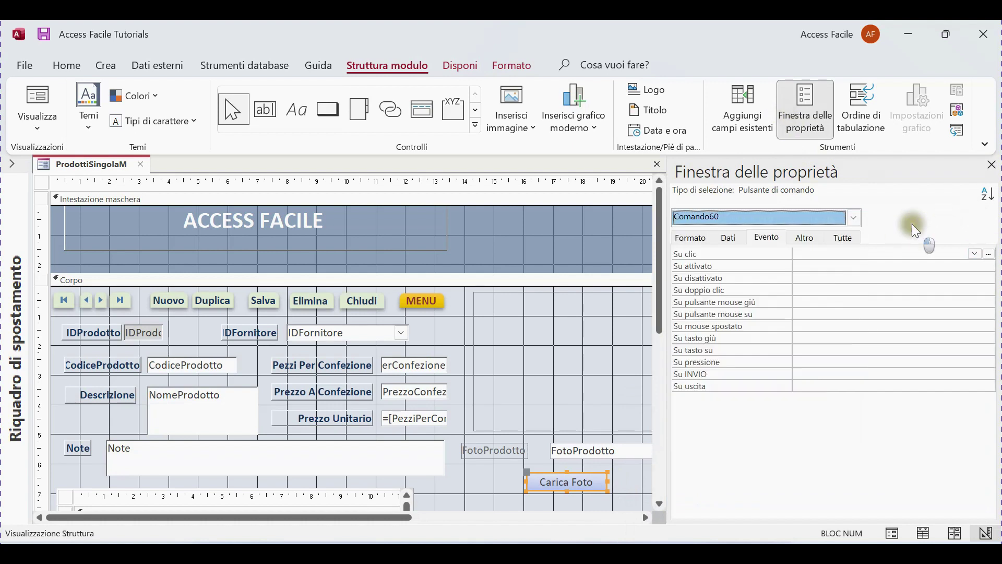
left_click(804, 237)
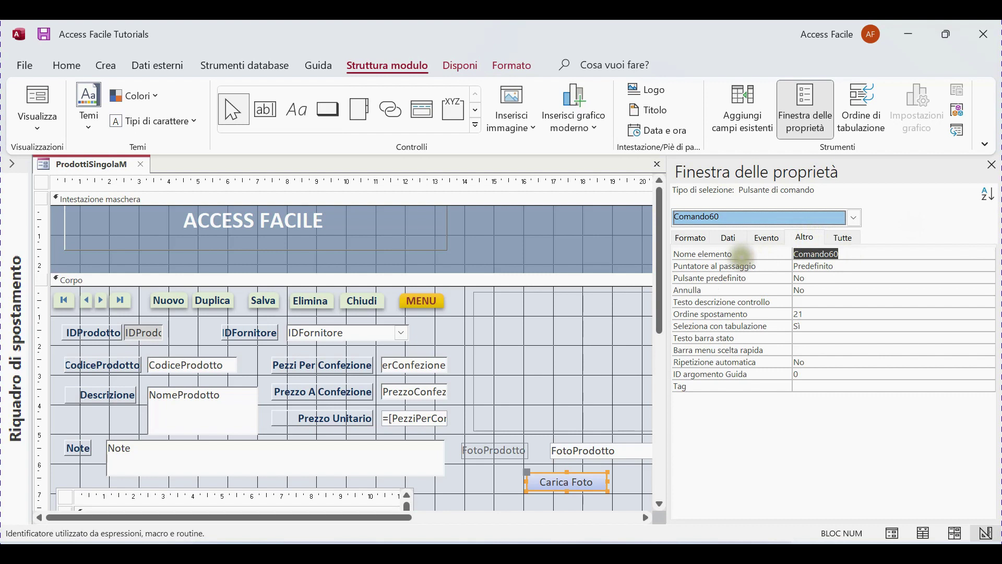
type("CaricaFoto")
left_click(962, 266)
left_click(990, 265)
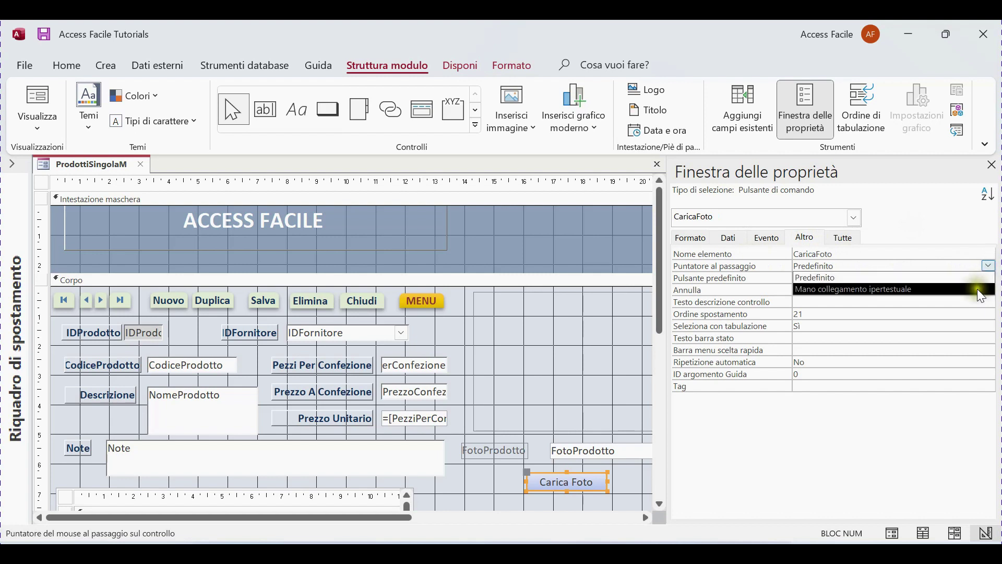
left_click(977, 289)
left_click(992, 165)
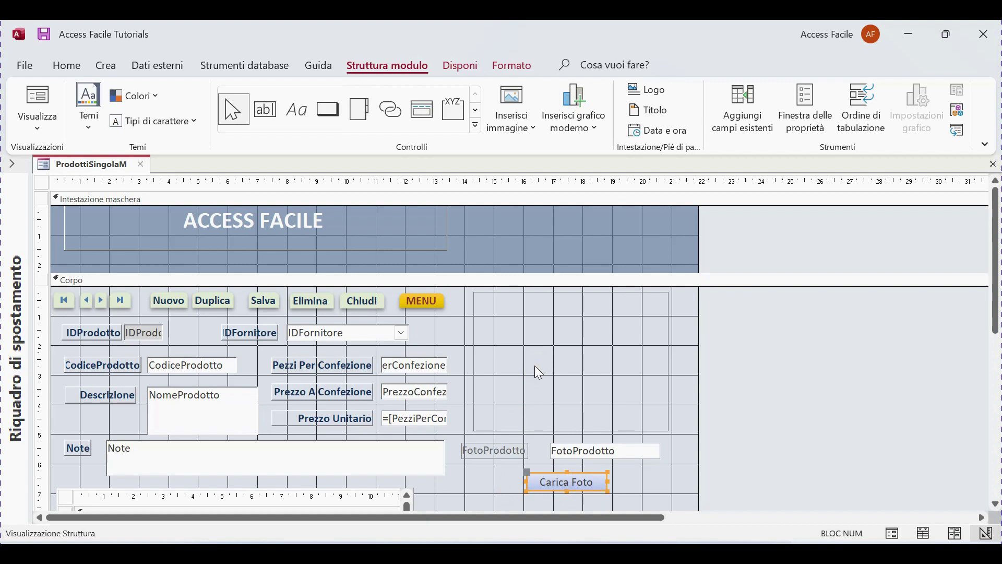
- Open the OrdiniM form from the ORDINI group and move its window up to show it in full
left_click(20, 171)
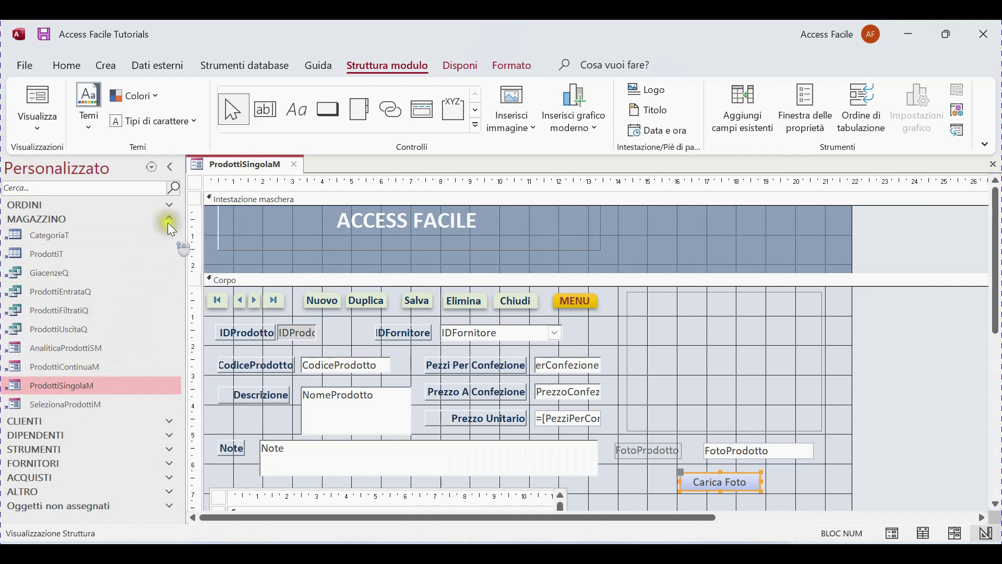
left_click(169, 204)
double_click(68, 352)
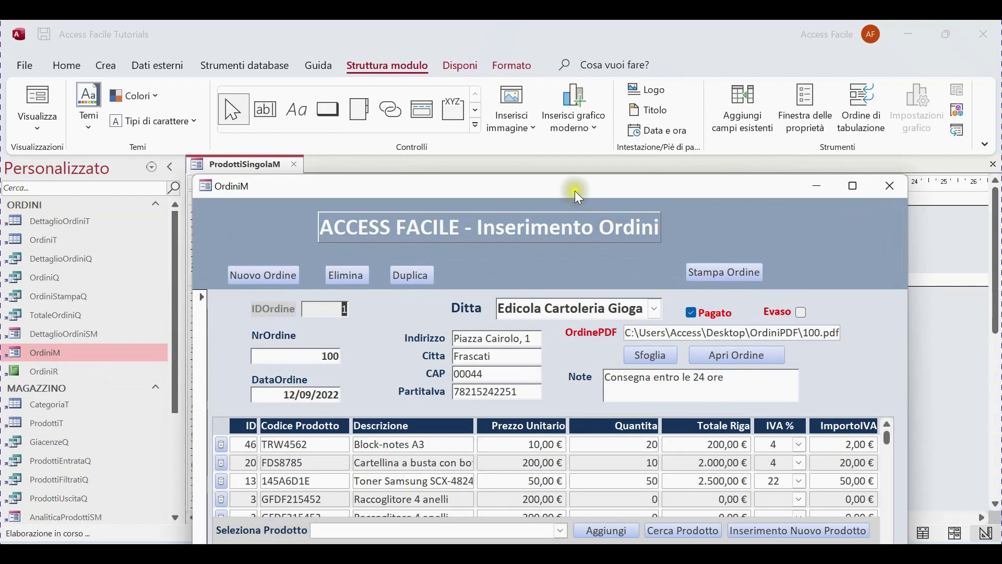
left_click_drag(547, 187, 530, 70)
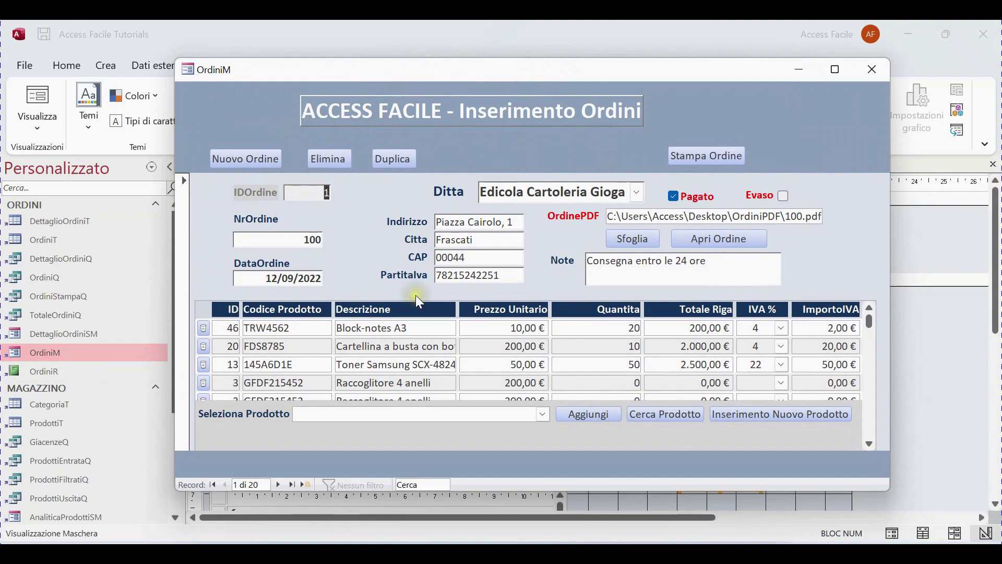
- Try the Sfoglia button in OrdiniM, browse to the Desktop, cancel the file selection and end the debugging session
left_click(635, 240)
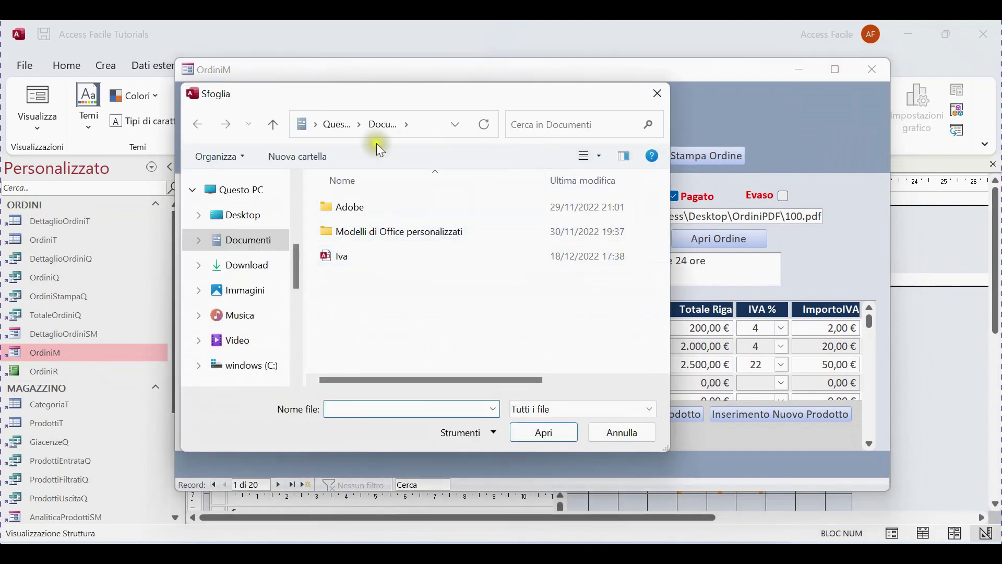
left_click(256, 218)
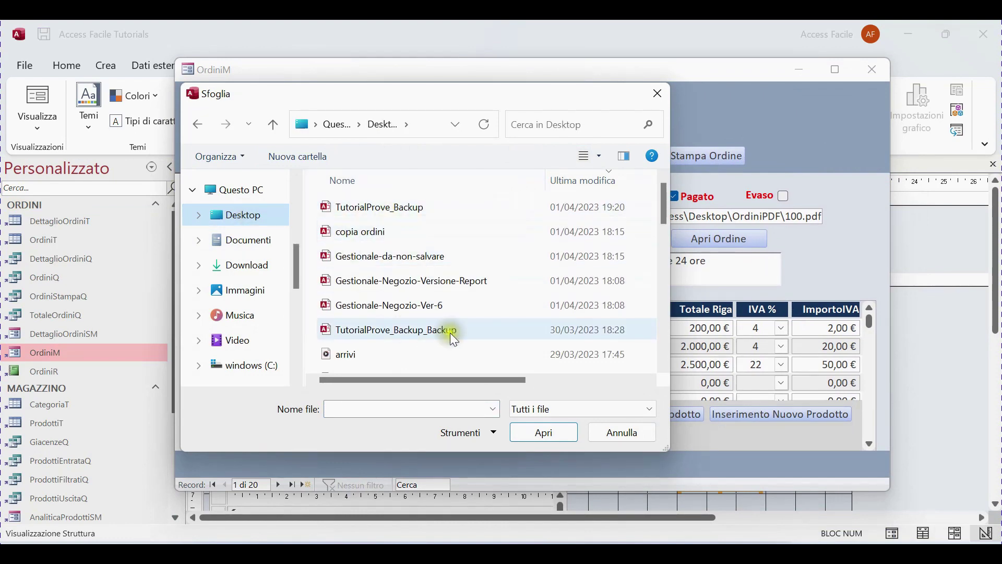
left_click(608, 432)
left_click(522, 276)
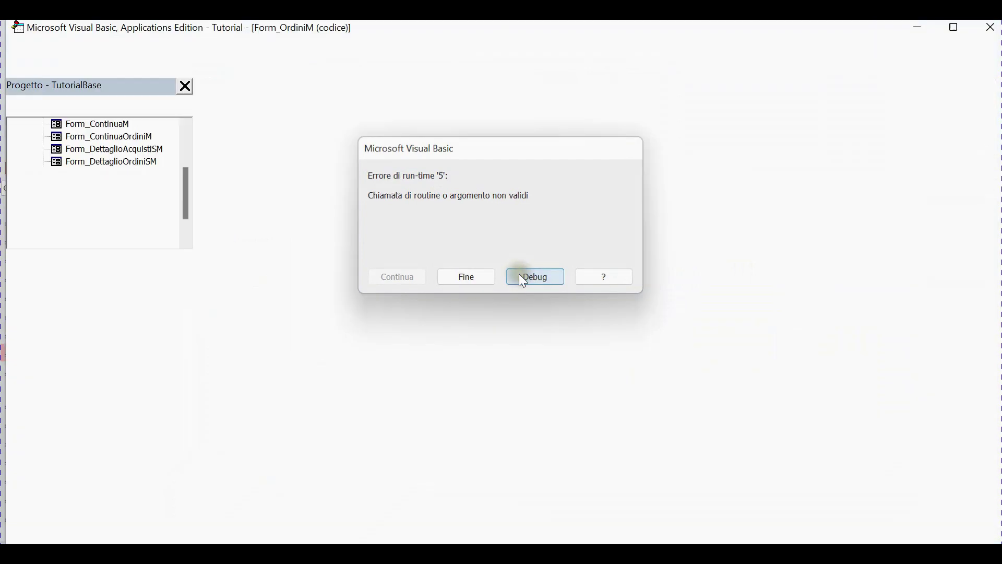
left_click(994, 28)
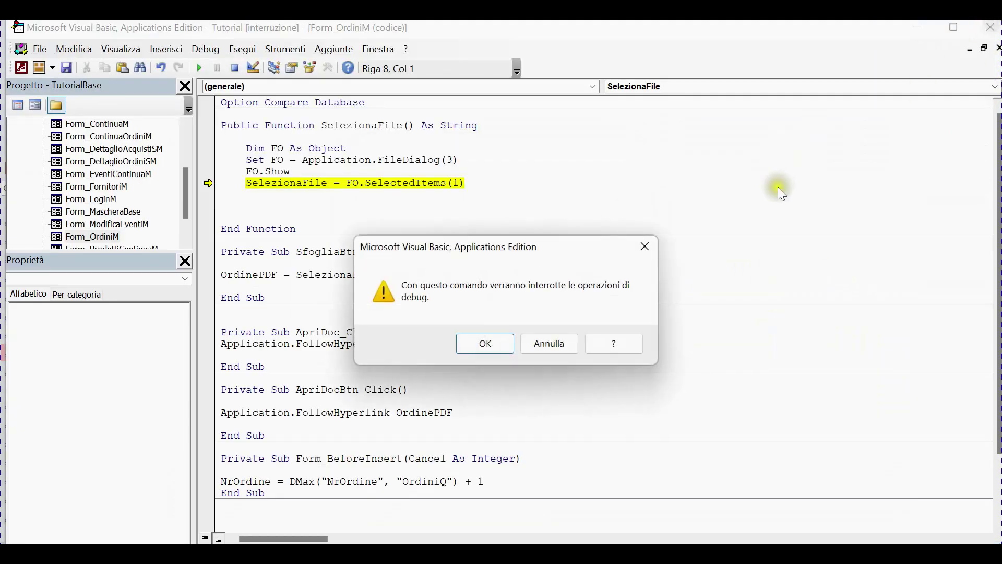
left_click(486, 353)
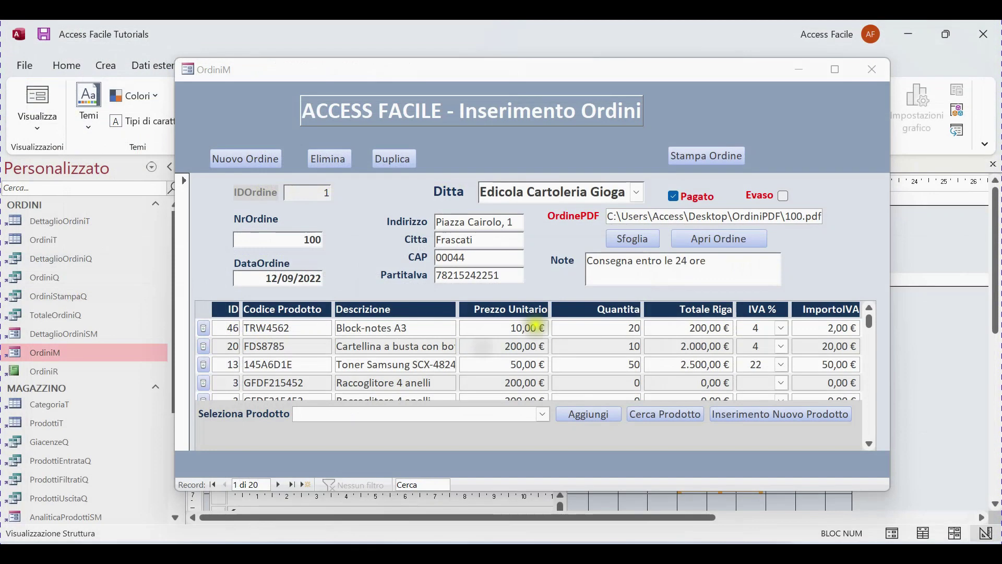
- Switch OrdiniM to design view and open the code of the Sfoglia button's Su clic event
right_click(820, 265)
left_click(882, 314)
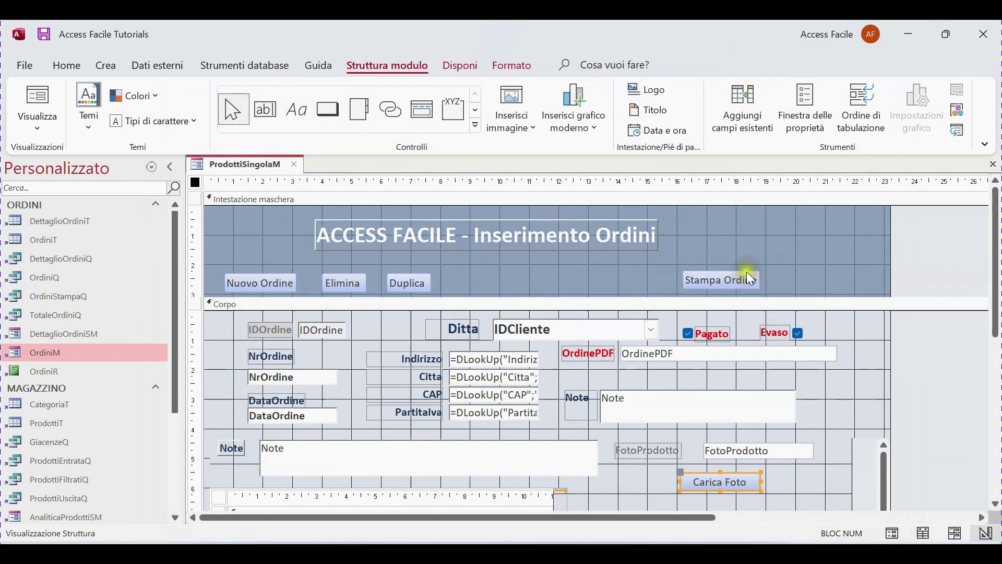
left_click(666, 382)
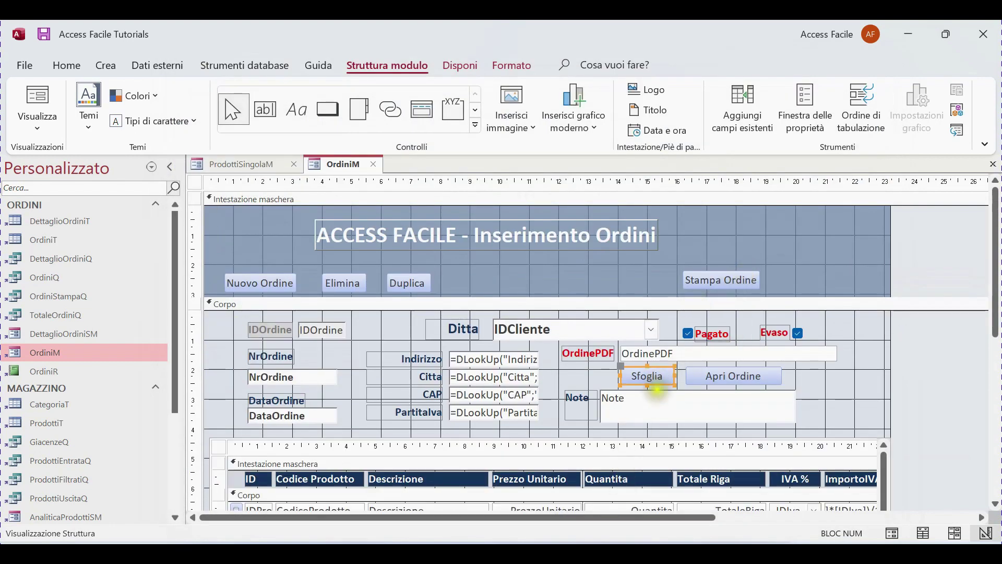
left_click(806, 130)
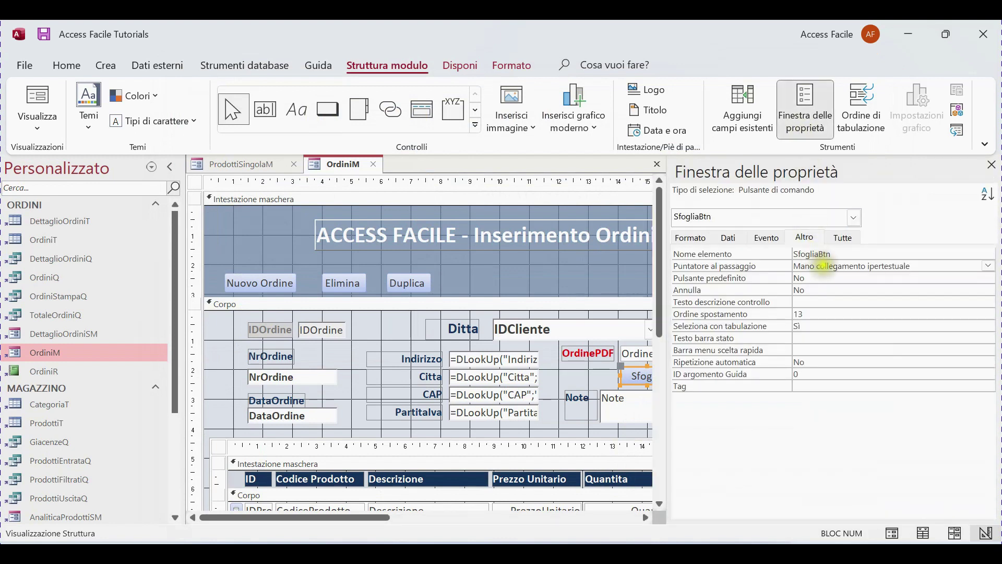
left_click(767, 237)
left_click(989, 253)
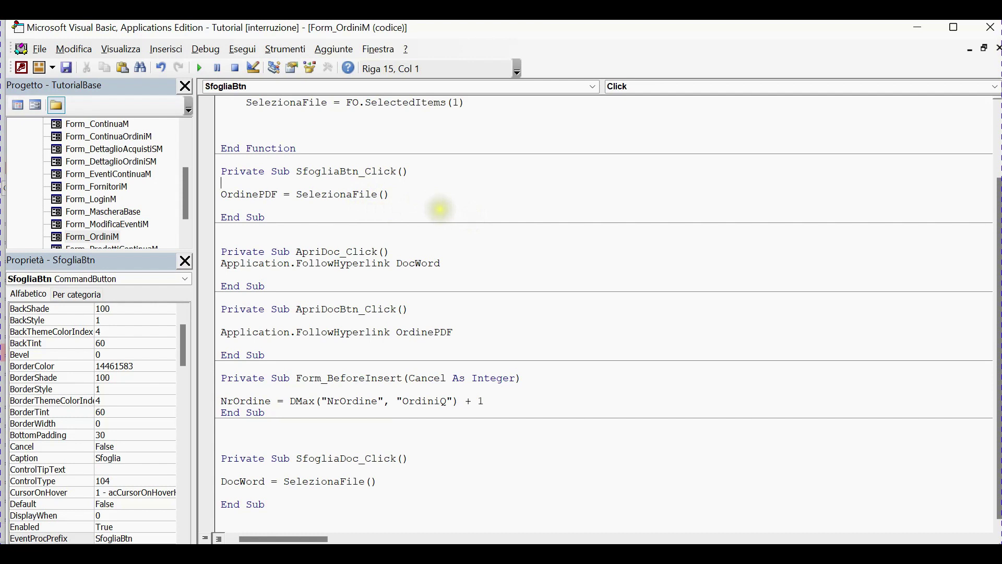
- Select the entire SelezionaFile function in the OrdiniM code and close the code editor
scroll(441, 208, "up", 3)
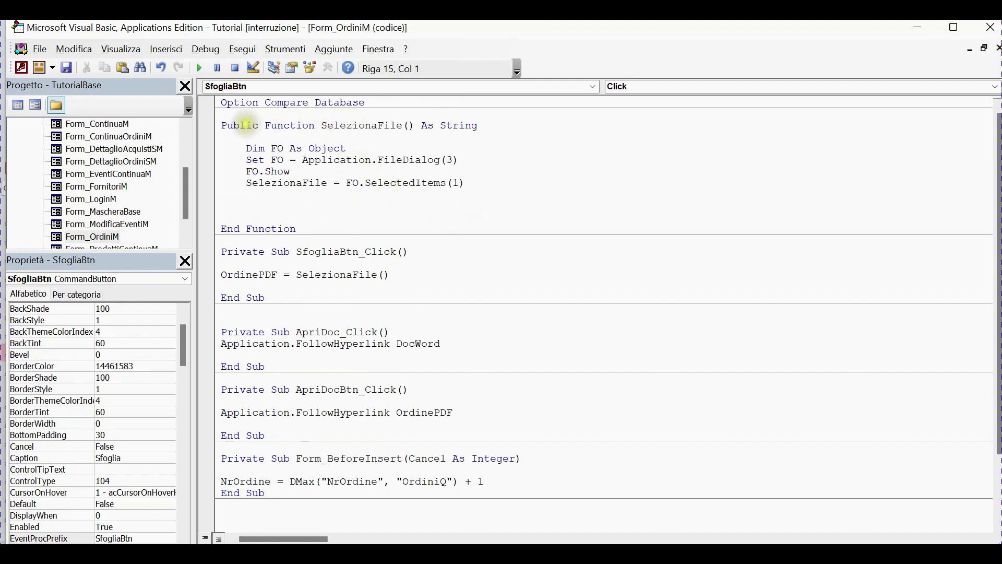
left_click_drag(220, 125, 296, 229)
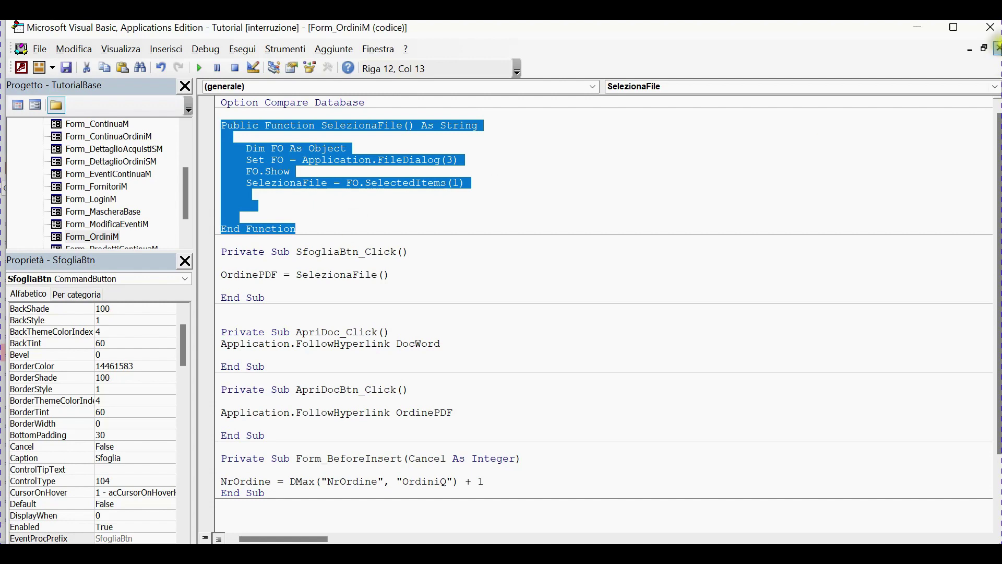
left_click(992, 30)
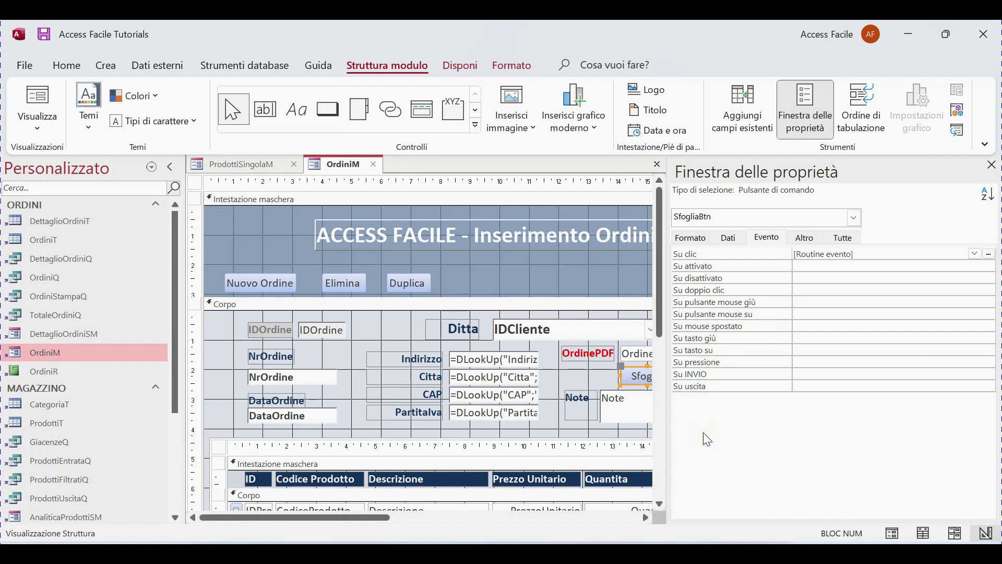
- Return to the ProdottiSingolaM form and open the code generator for the Carica Foto button's Su clic event
left_click(251, 165)
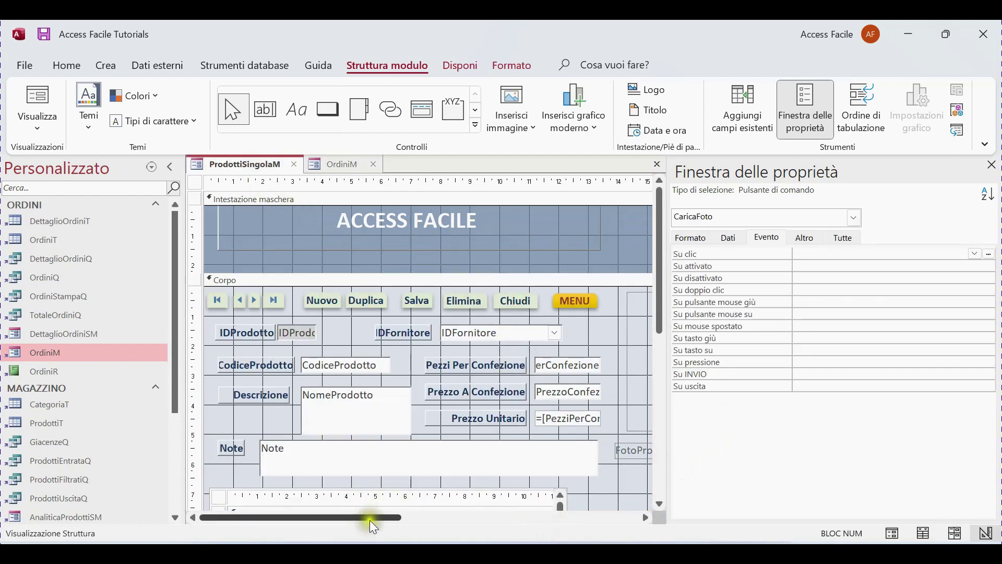
left_click_drag(368, 517, 579, 518)
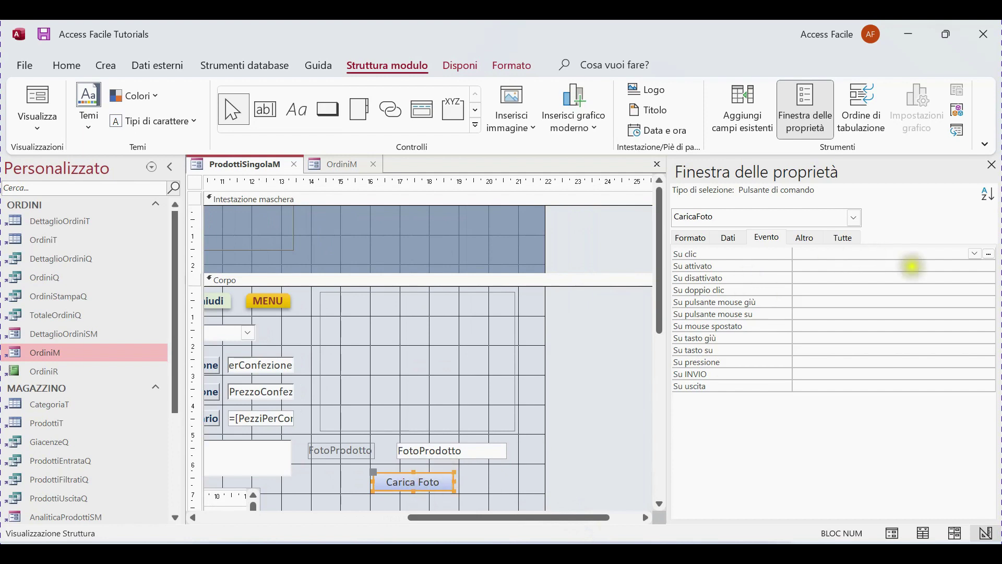
left_click(994, 258)
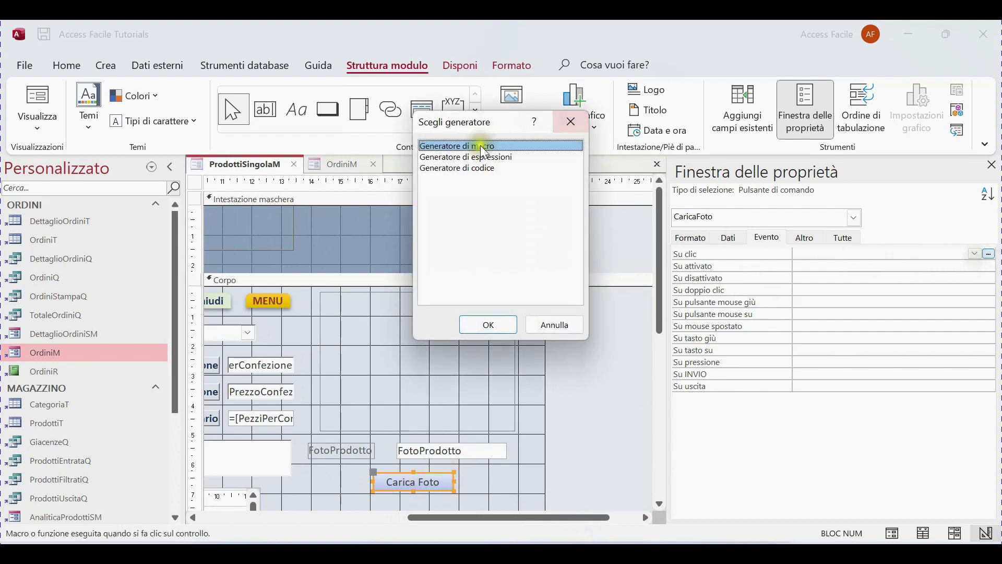
left_click(454, 168)
left_click(500, 326)
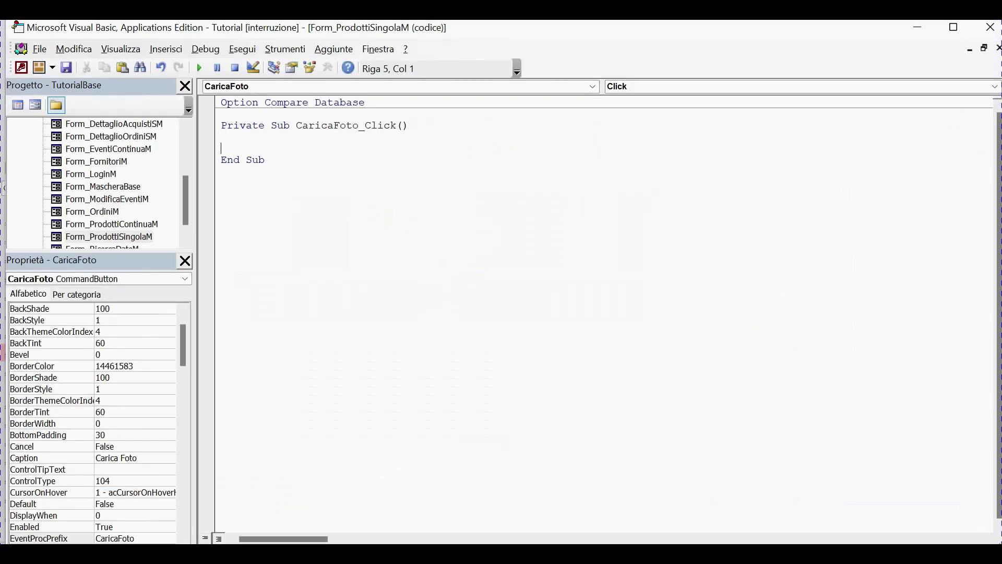
- Paste the SelezionaFile function into the form's code and remove the CaricaFoto_Click header and the duplicate End Function
type("Public Function SelezionaFile() As String      Dim FO As Object     Set FO = Application.FileDialog(3)     FO.Show     SelezionaFile = FO.SelectedItems(1)    End Function")
left_click(312, 281)
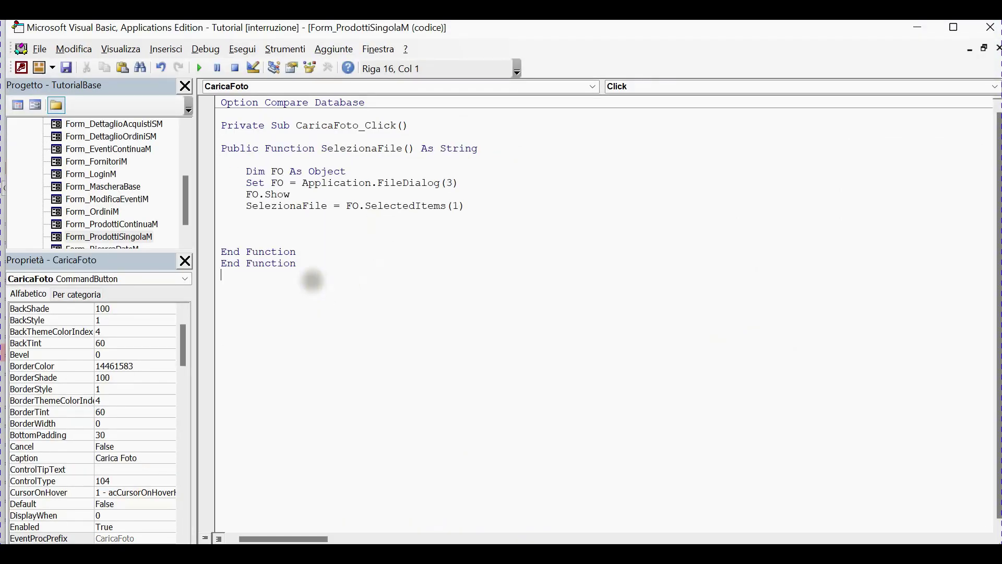
left_click_drag(301, 264, 240, 265)
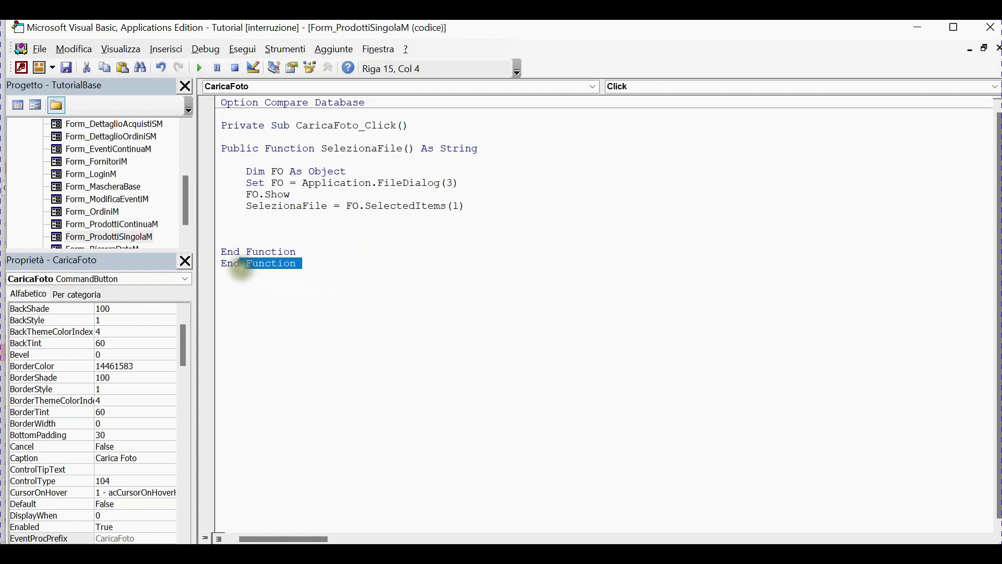
left_click_drag(305, 264, 205, 262)
key("Delete")
left_click_drag(411, 125, 215, 126)
key("Delete")
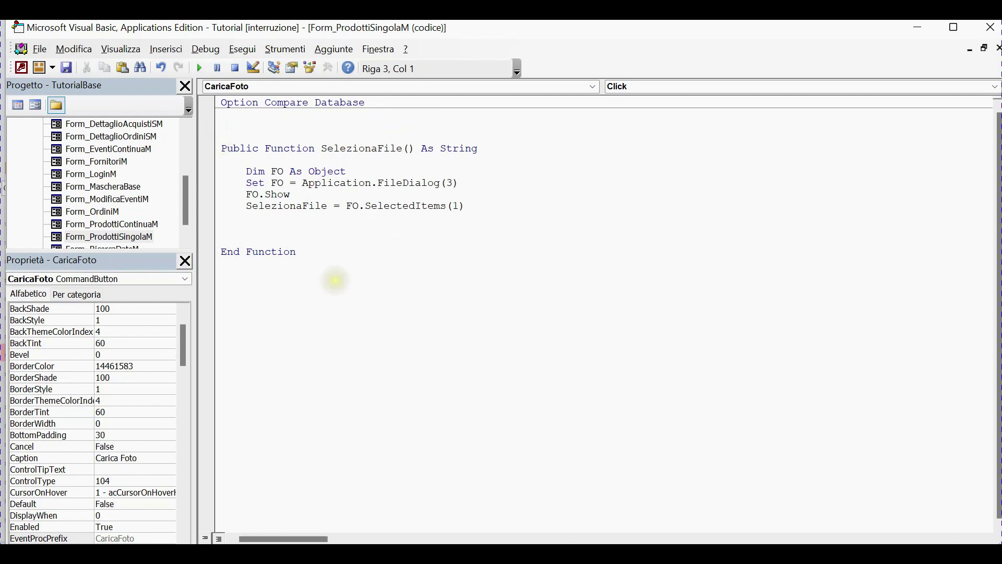
key("Delete")
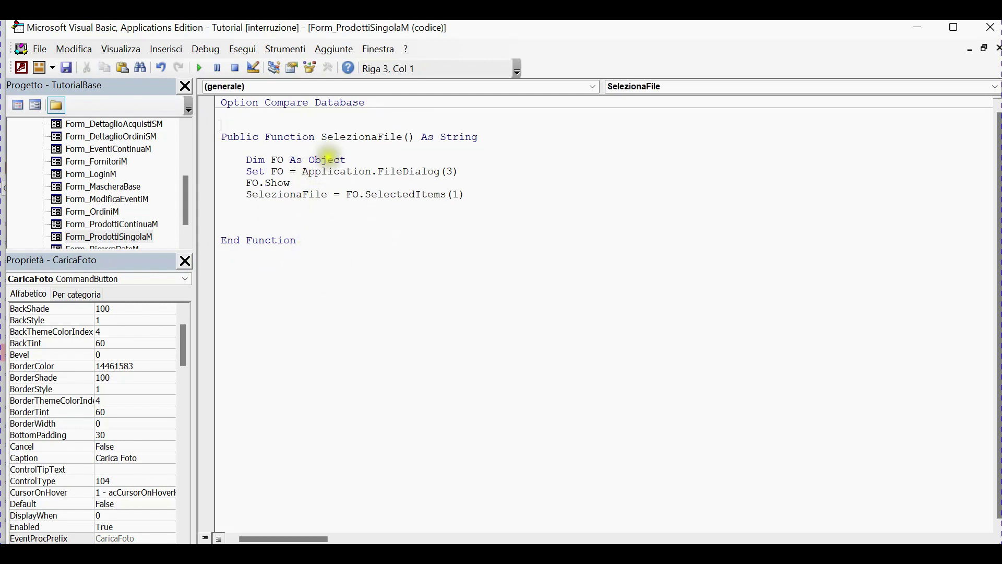
- Close the code editor and generate a new Su clic code procedure for the Carica Foto button
left_click(990, 27)
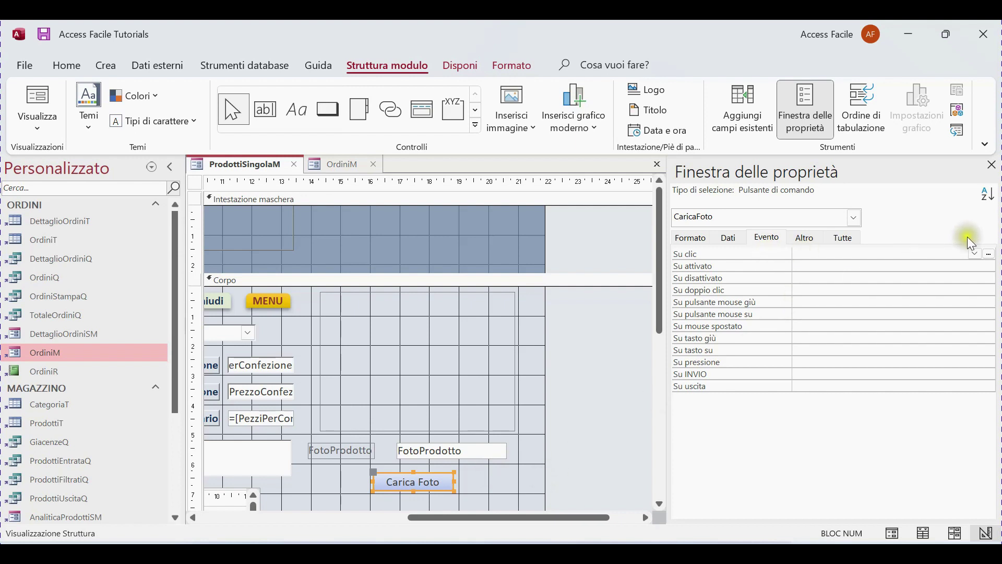
left_click(989, 254)
left_click(471, 168)
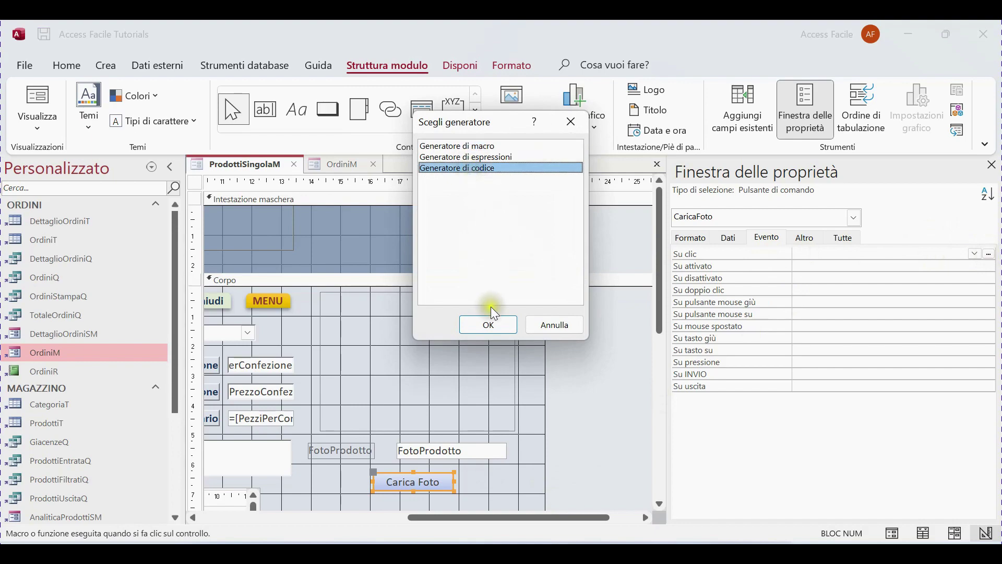
left_click(488, 324)
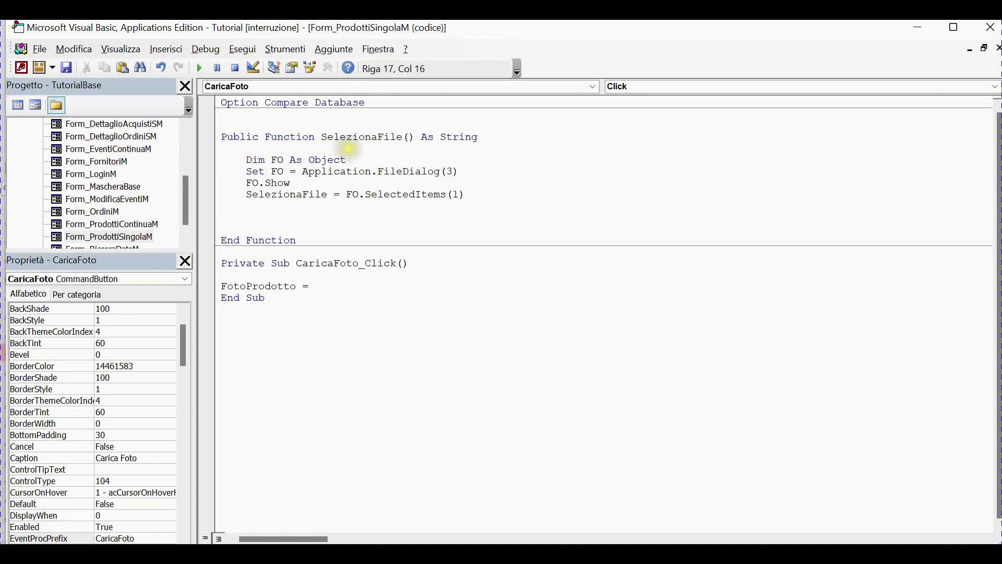
left_click(331, 136)
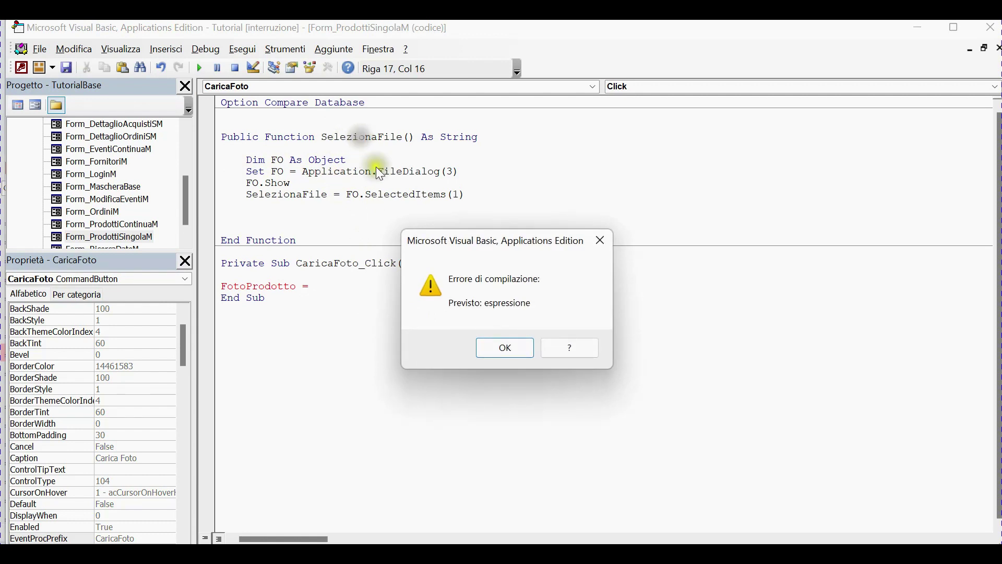
left_click(504, 348)
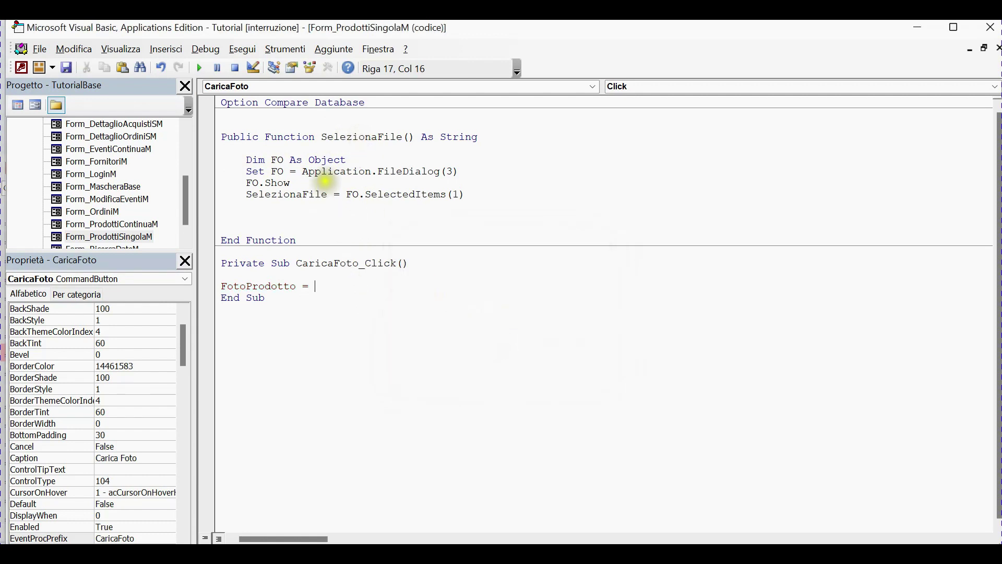
left_click(365, 140)
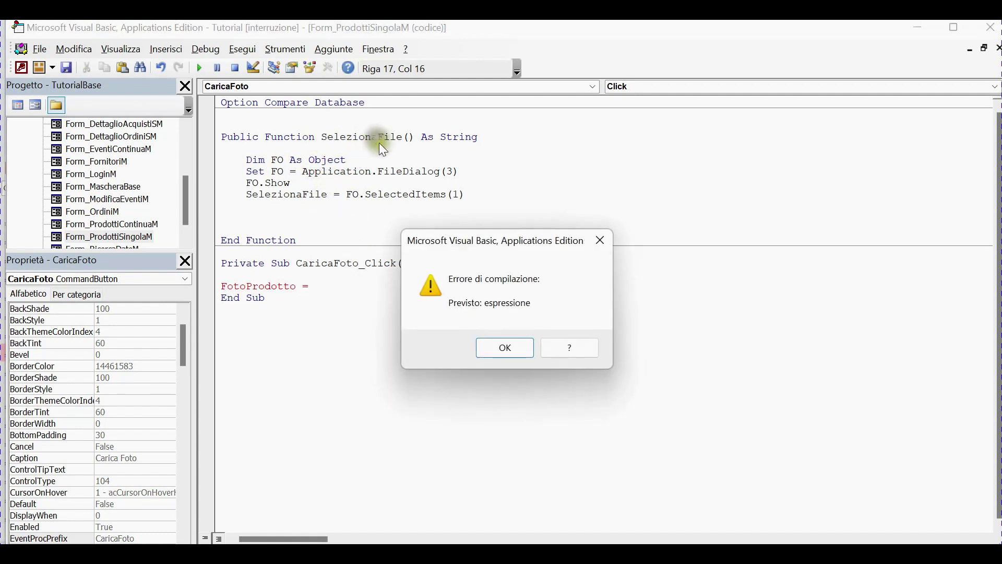
left_click(508, 346)
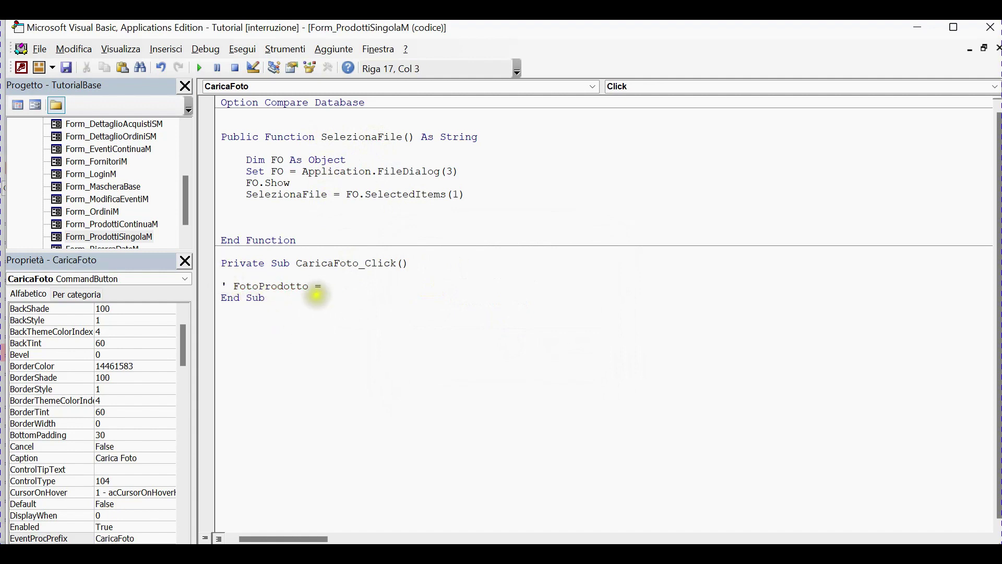
- Complete the line FotoProdotto = SelezionaFile() in CaricaFoto_Click by copying the function name, and remove the line's comment mark
left_click(376, 315)
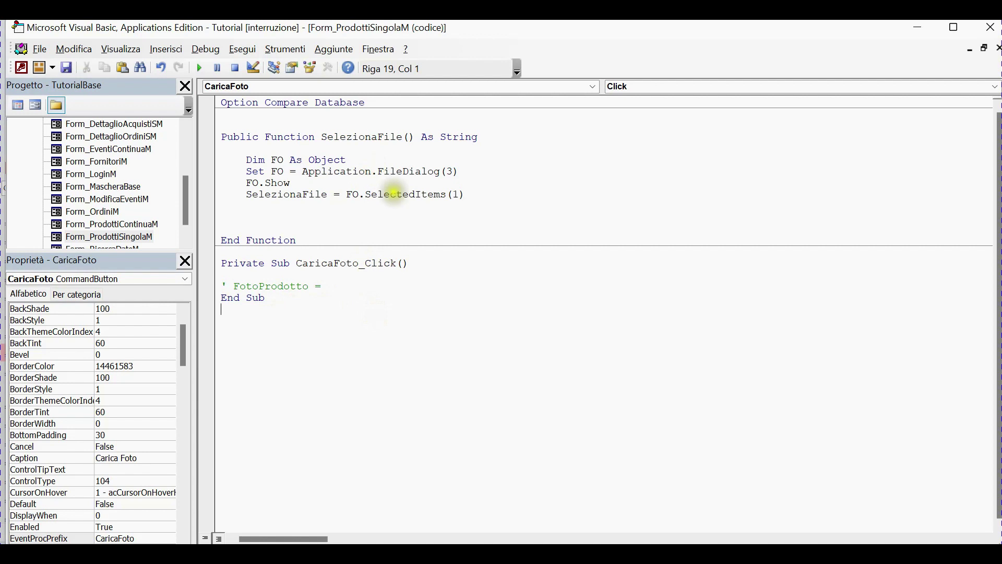
left_click_drag(319, 137, 414, 136)
key("ctrl+c")
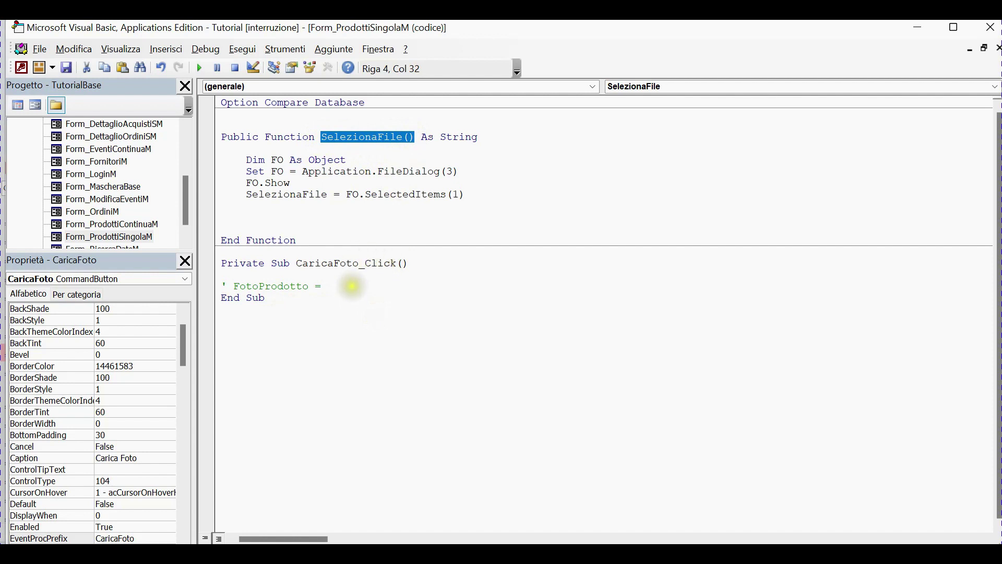
left_click(353, 286)
key("ctrl+v")
left_click_drag(232, 287, 222, 286)
key("Delete")
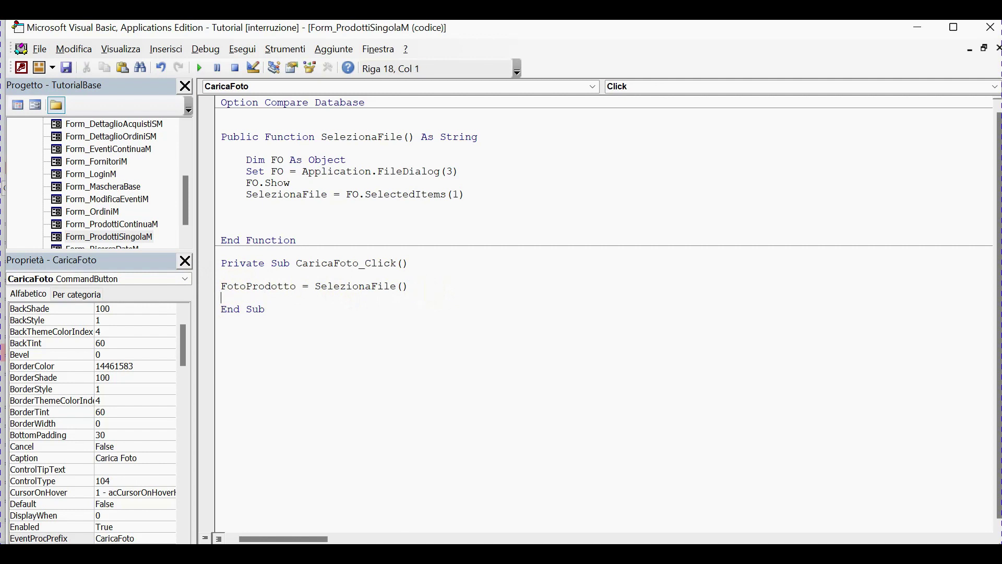
- Close the code editor, show ProdottiSingolaM in form view and move the form window up
left_click(994, 32)
right_click(241, 172)
left_click(276, 223)
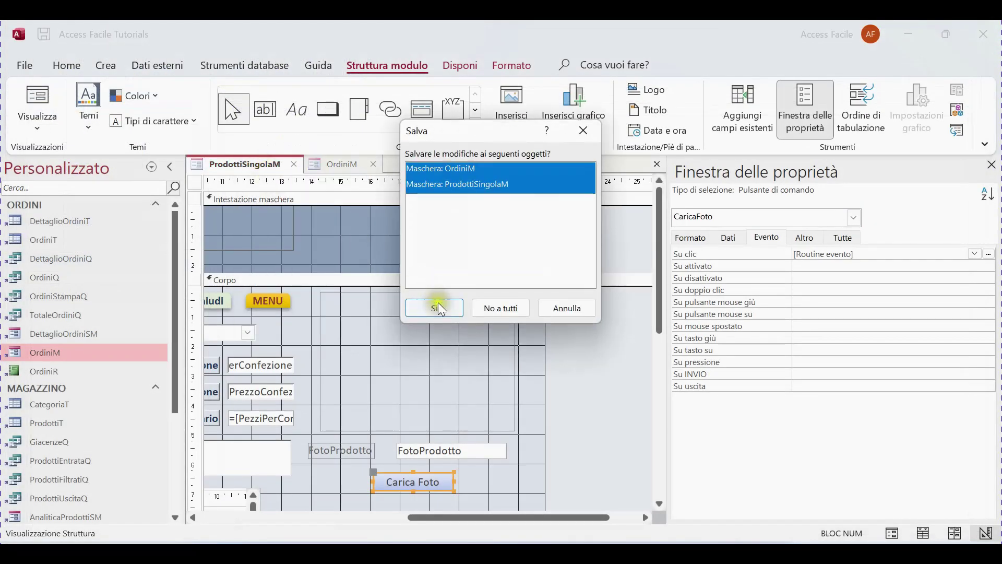
key("Return")
right_click(267, 165)
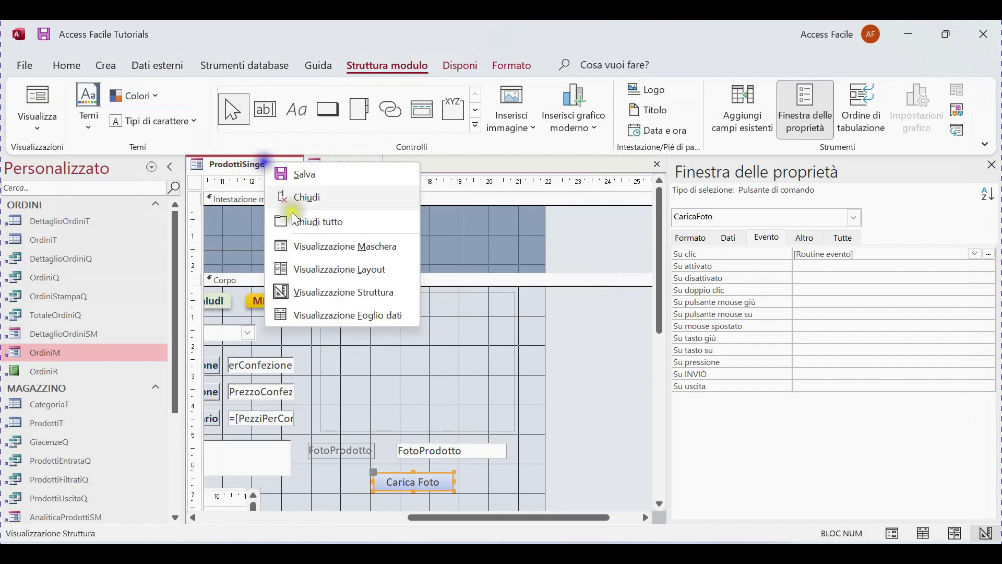
left_click(319, 250)
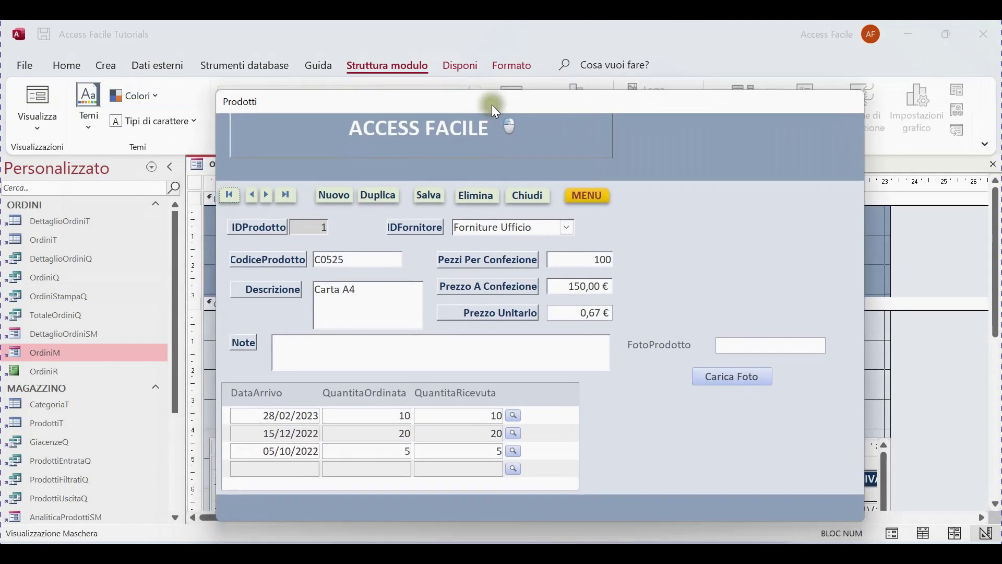
left_click_drag(492, 104, 495, 54)
- Load the a4 image from the Desktop's immagini folder as the photo of the Carta A4 product
left_click(734, 328)
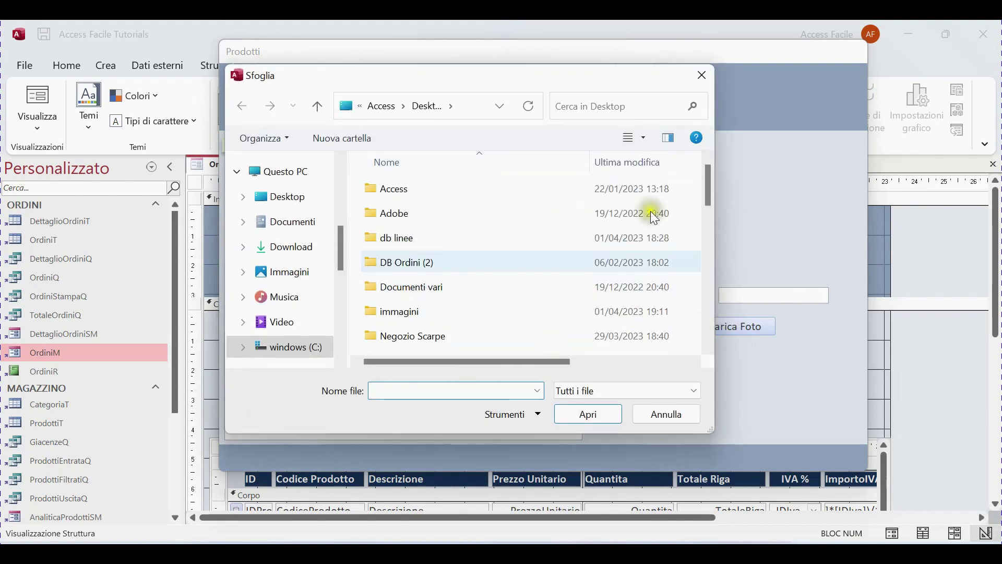
left_click(282, 196)
scroll(433, 313, "down", 10)
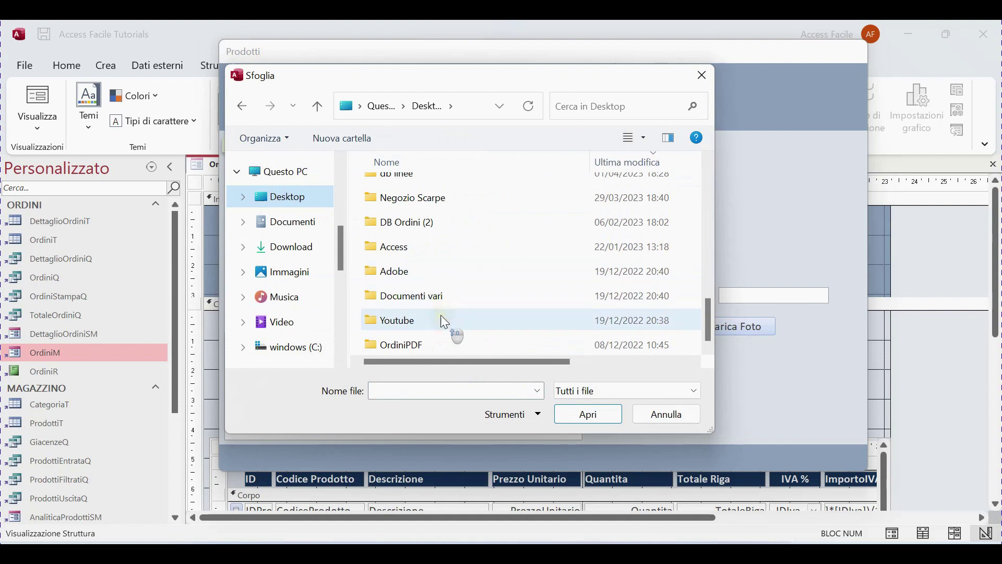
scroll(440, 315, "up", 1)
double_click(403, 183)
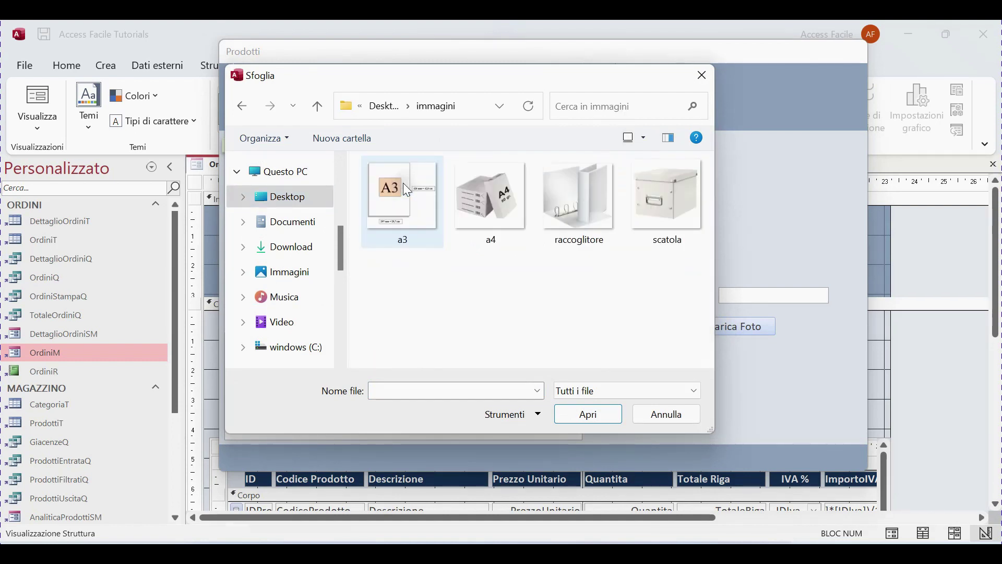
left_click_drag(459, 79, 546, 123)
left_click(561, 251)
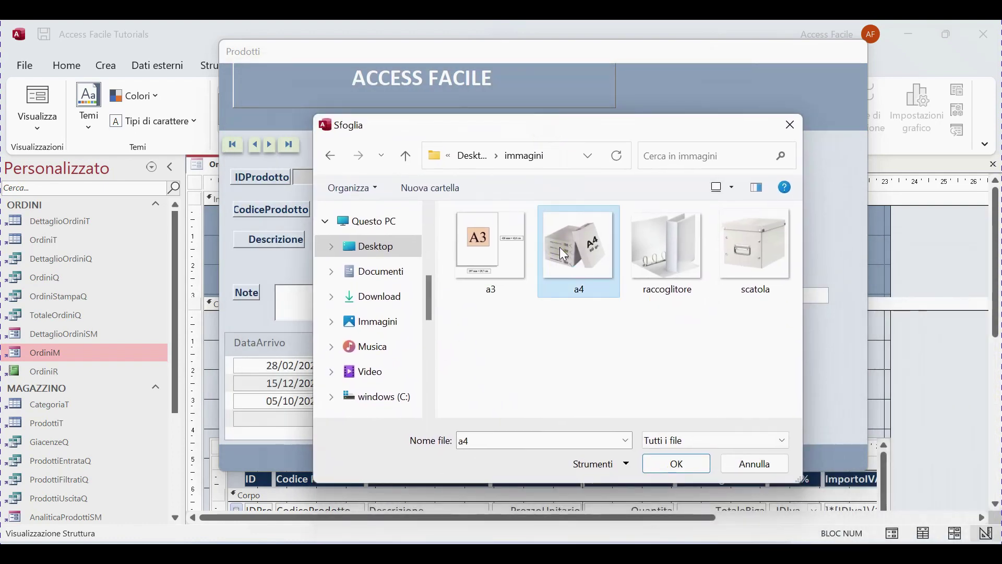
left_click(658, 466)
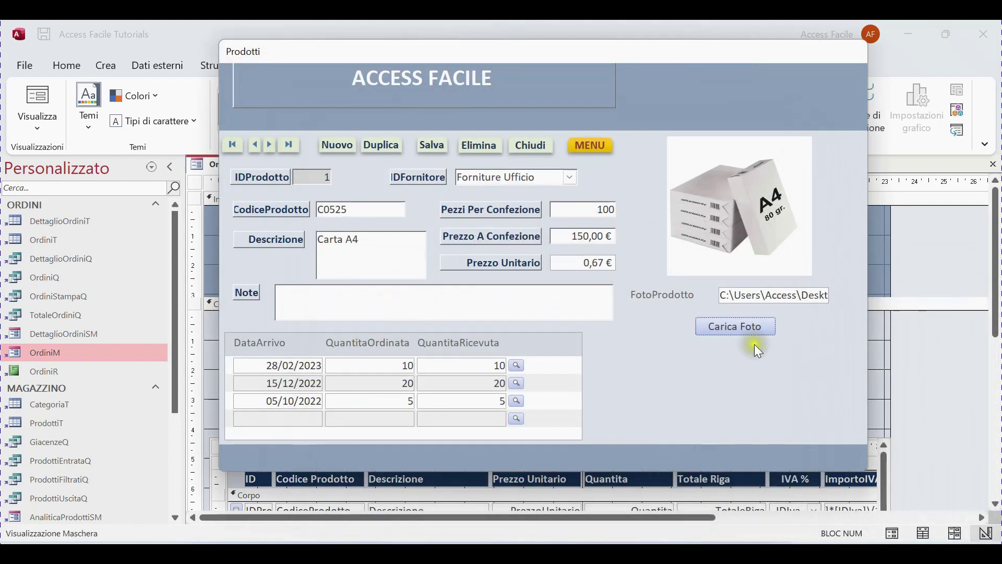
- Go to the Carta A3 product record and load the a3 image as its photo
left_click(269, 144)
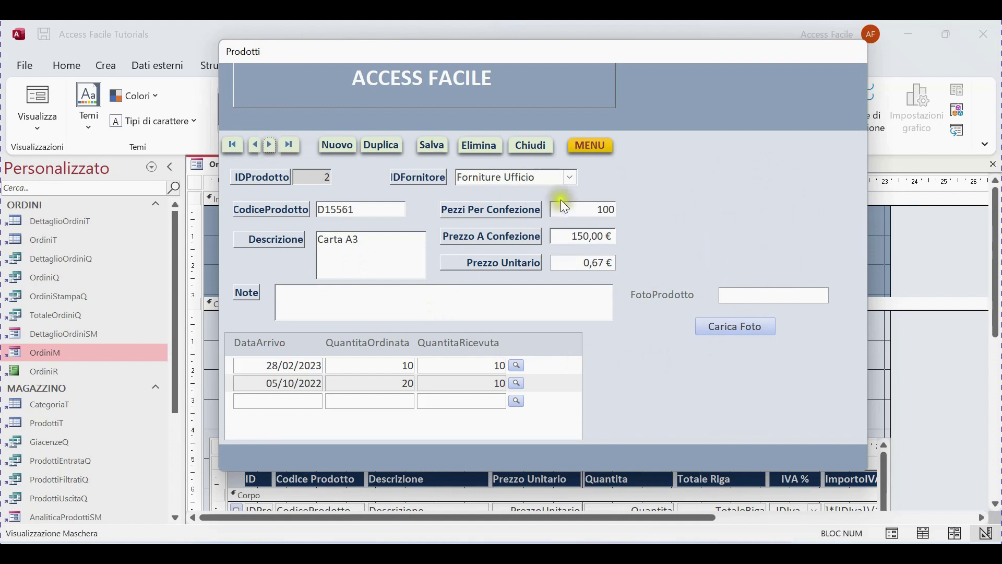
left_click(734, 326)
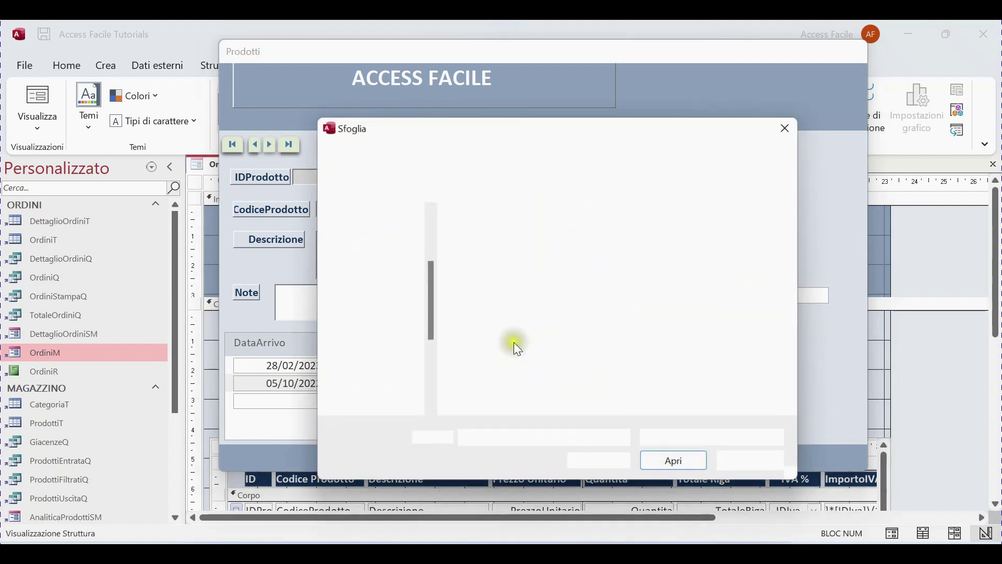
left_click(493, 258)
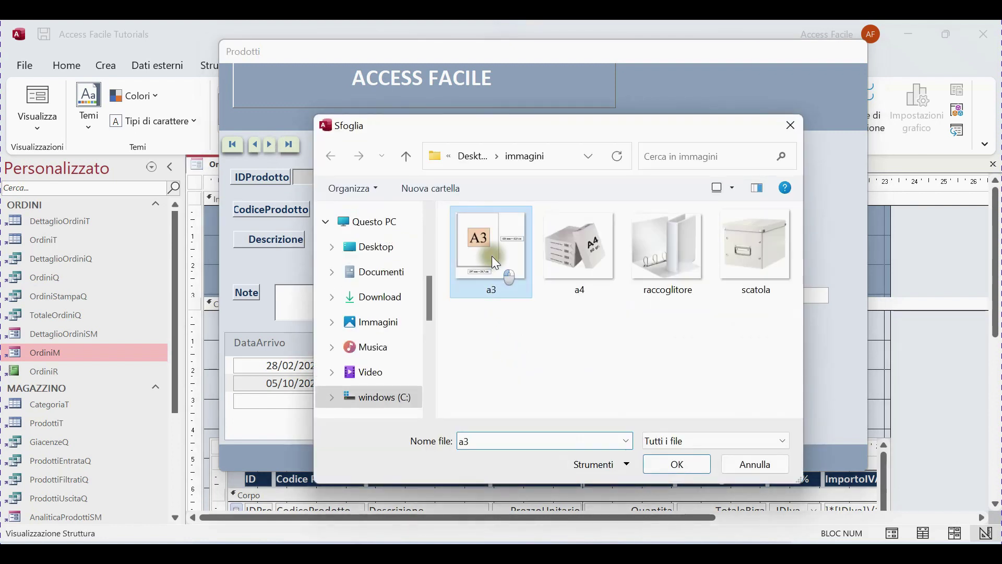
left_click(677, 464)
- Go to the Raccoglitore 4 anelli product record and load the raccoglitore image as its photo
left_click(290, 146)
left_click(271, 147)
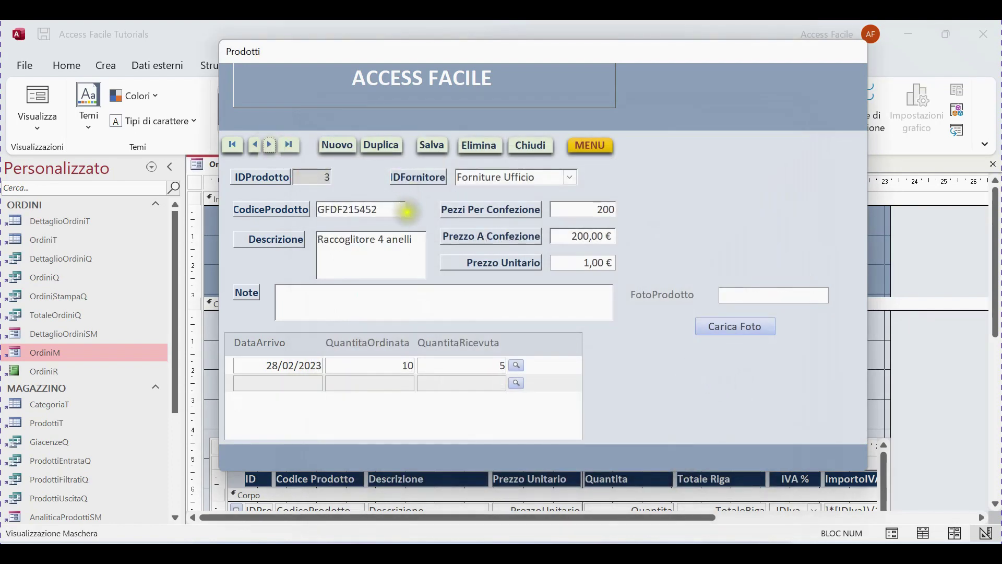
left_click(756, 327)
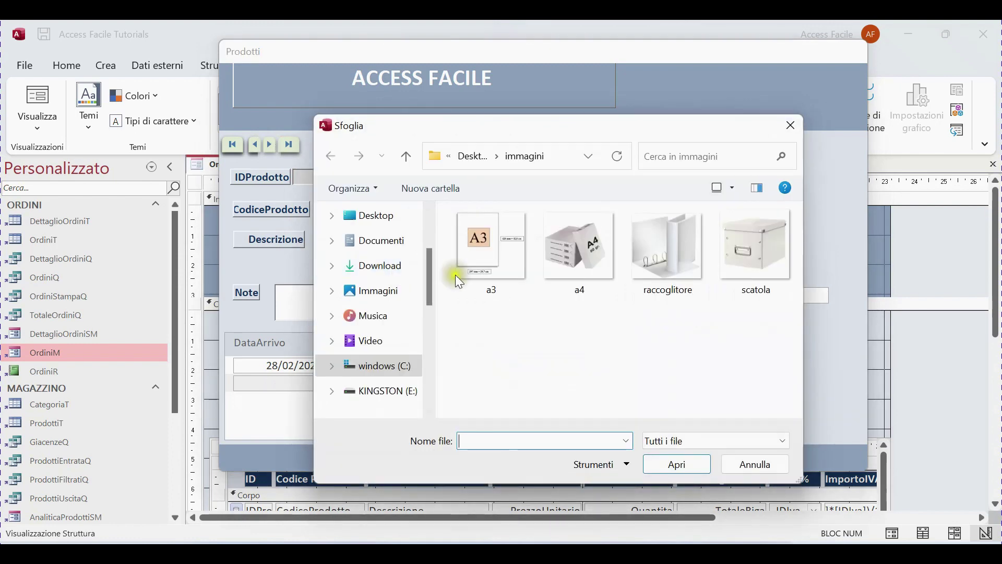
left_click(669, 261)
left_click(691, 465)
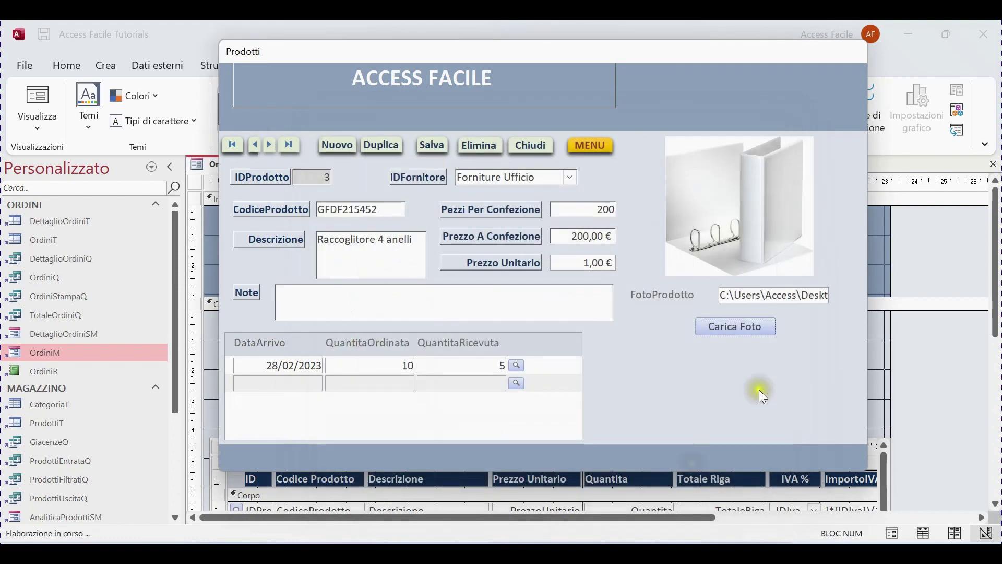
- Test the Carica Foto button on Raccoglitore 4 anelli by cancelling the file selection, and end the code execution
left_click(747, 328)
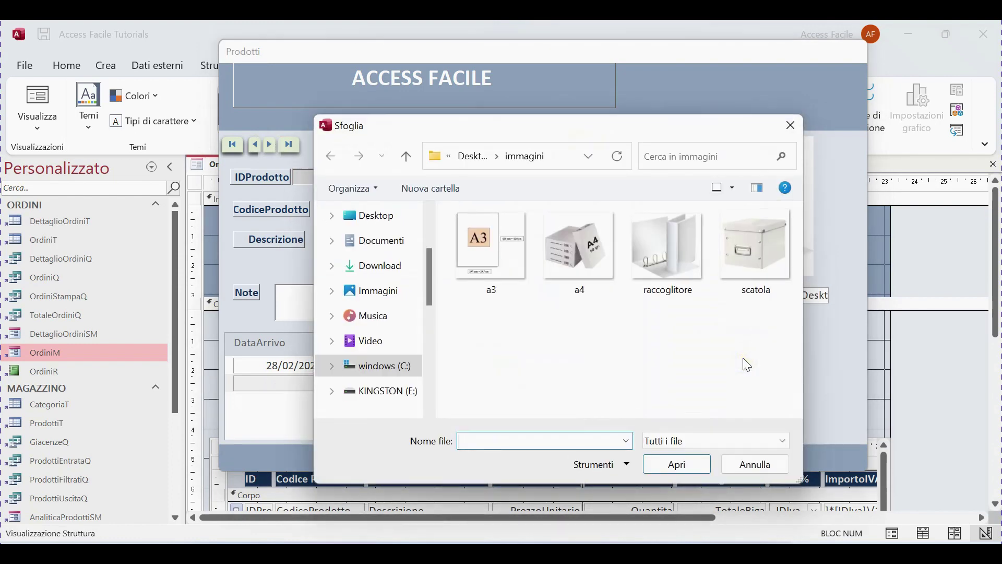
left_click(751, 466)
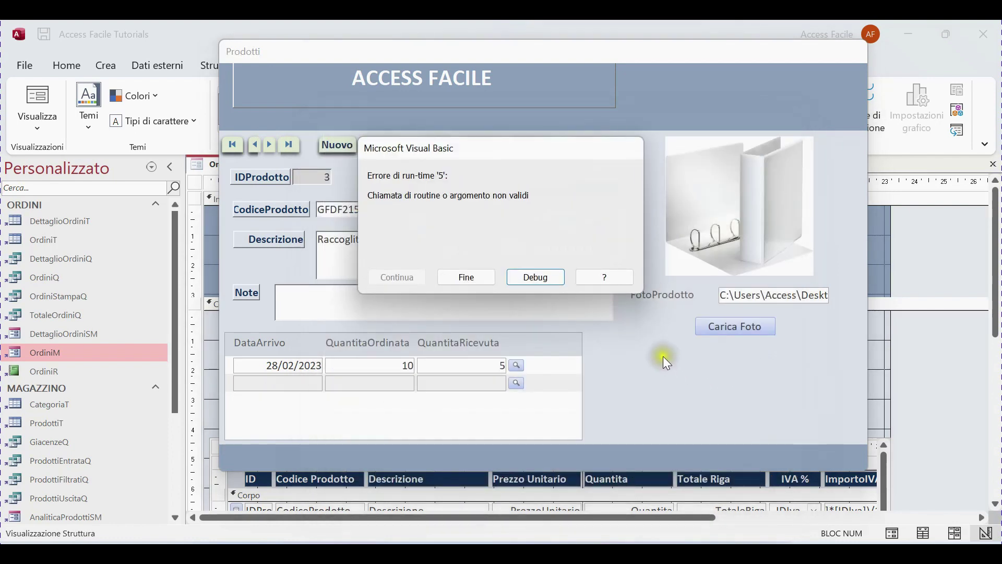
left_click(469, 277)
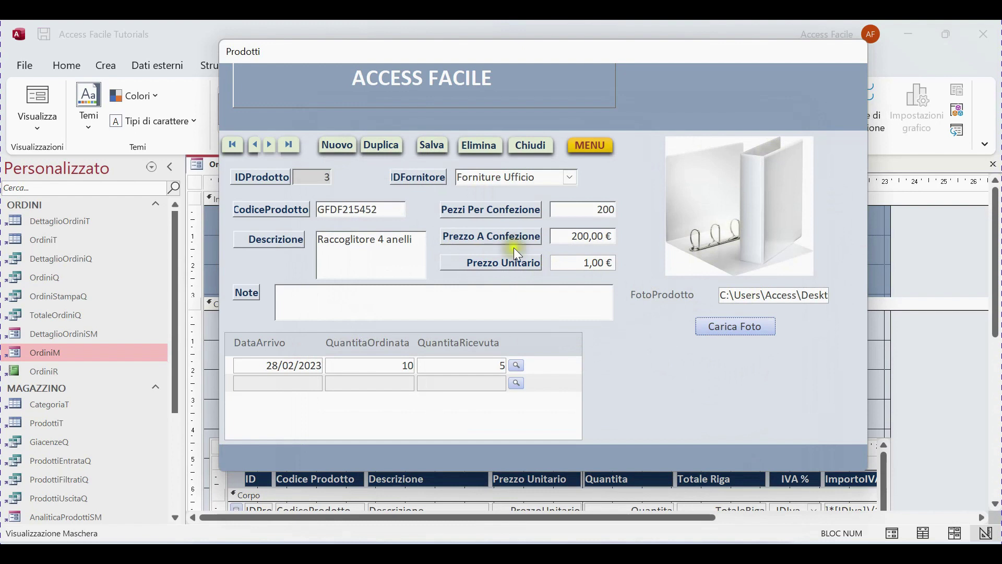
- Go to the Raccoglitore 2 anelli product record and load the scatola image as its photo
left_click(269, 145)
left_click(758, 329)
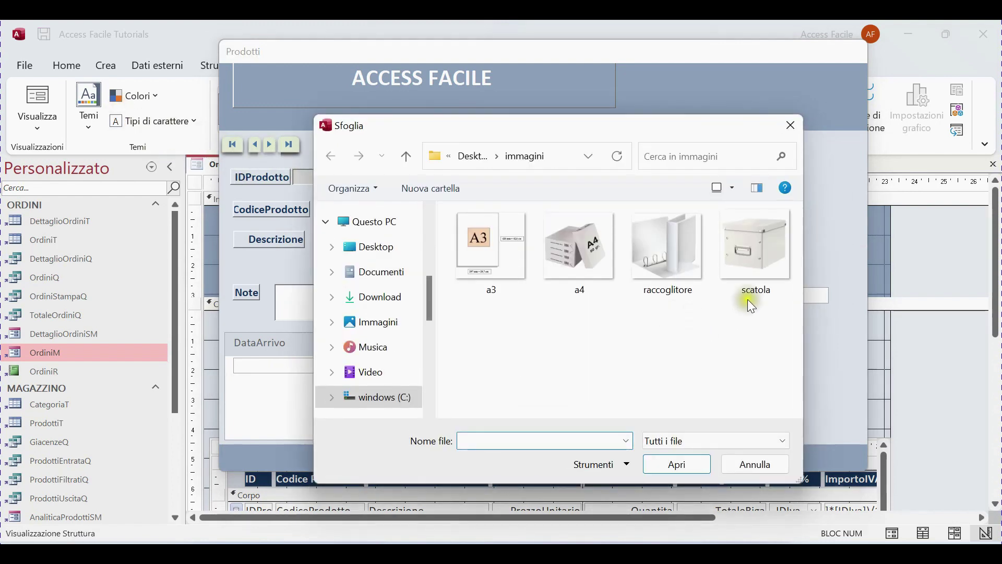
left_click(750, 293)
left_click(686, 469)
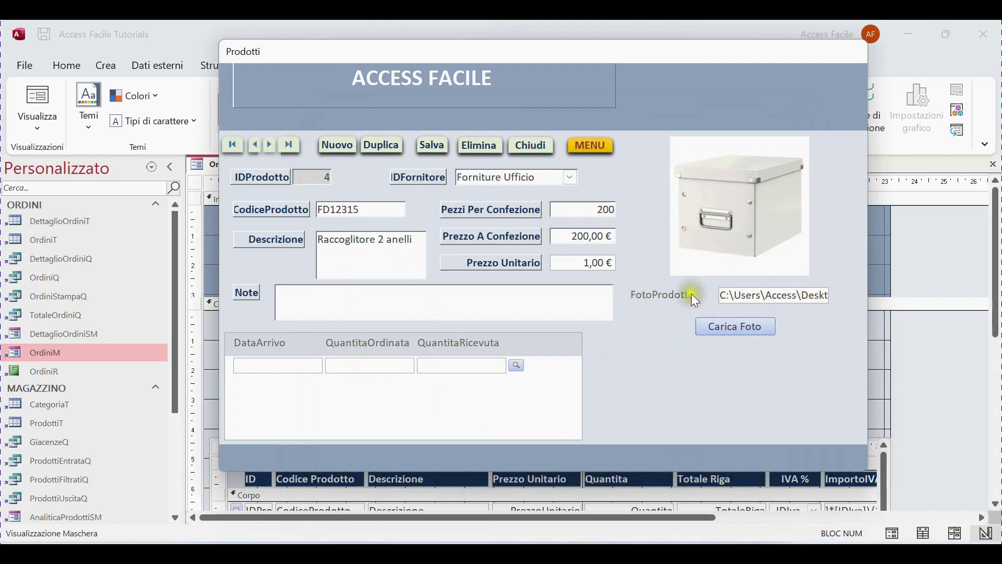
- Open the ProdottiSingolaM form in Design view with its property sheet, and close the OrdiniM form
right_click(832, 259)
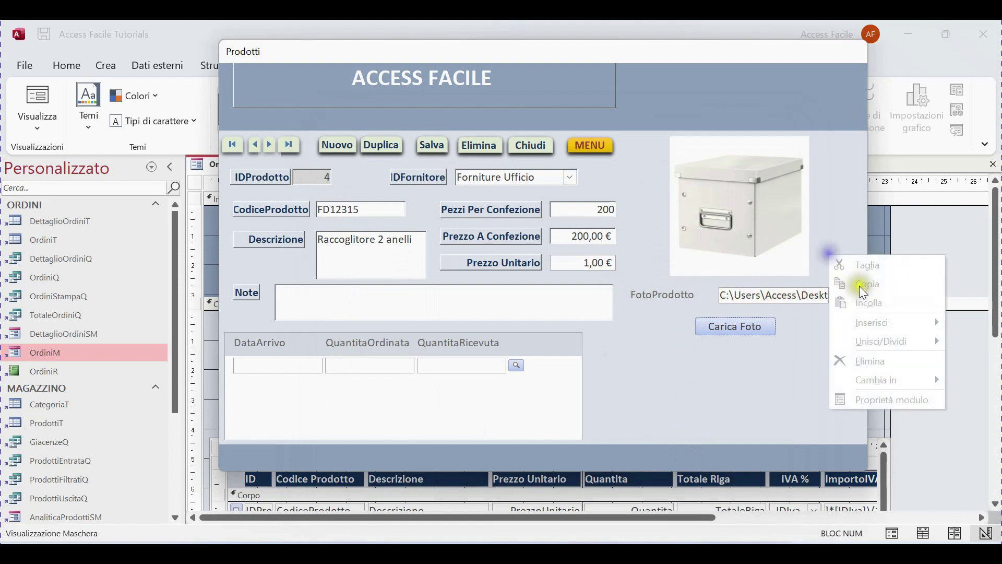
left_click(822, 215)
right_click(768, 85)
left_click(802, 127)
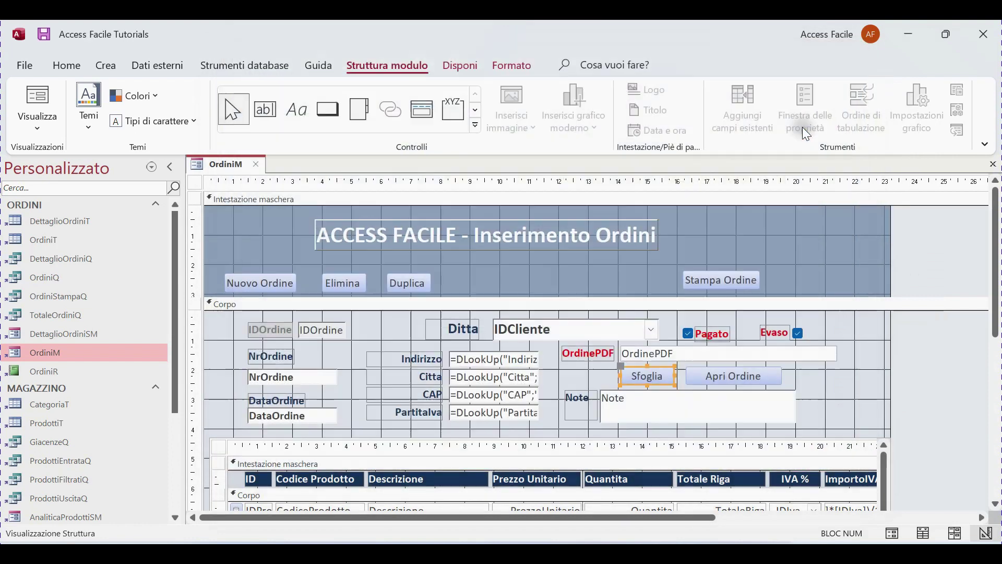
left_click(806, 131)
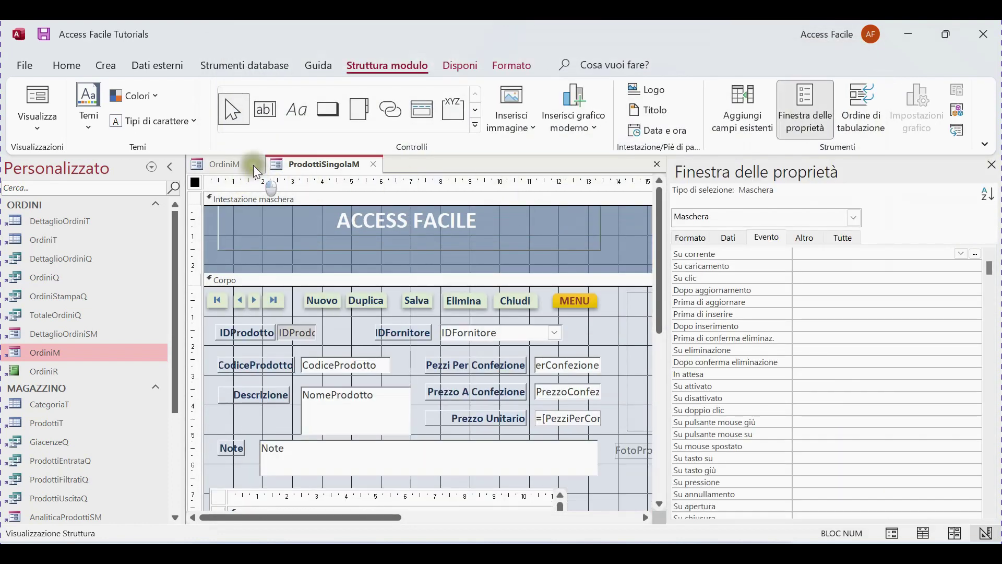
left_click(254, 165)
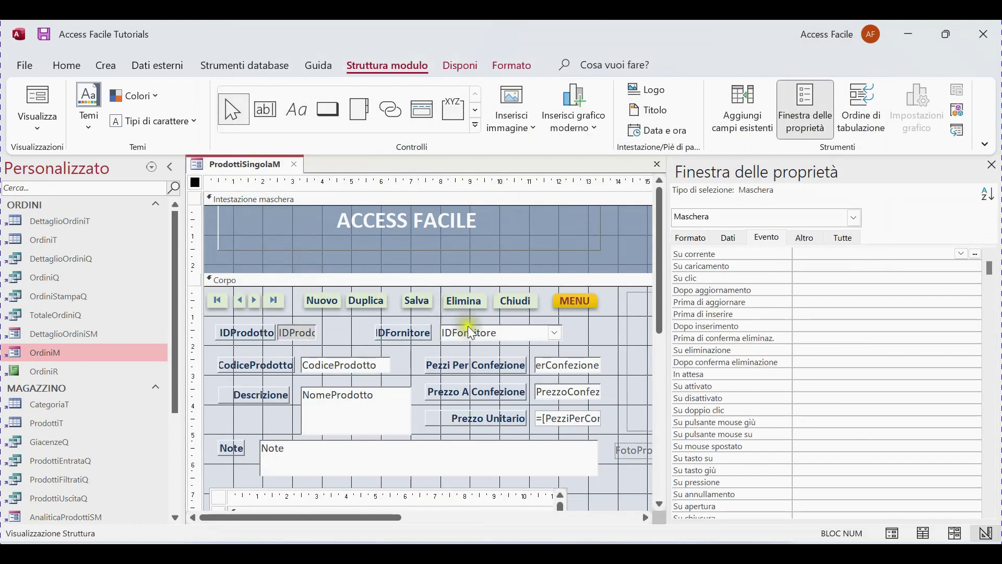
- Set the Visibile property of the FotoProdotto label and text box to No and close the property sheet
left_click_drag(381, 514, 499, 516)
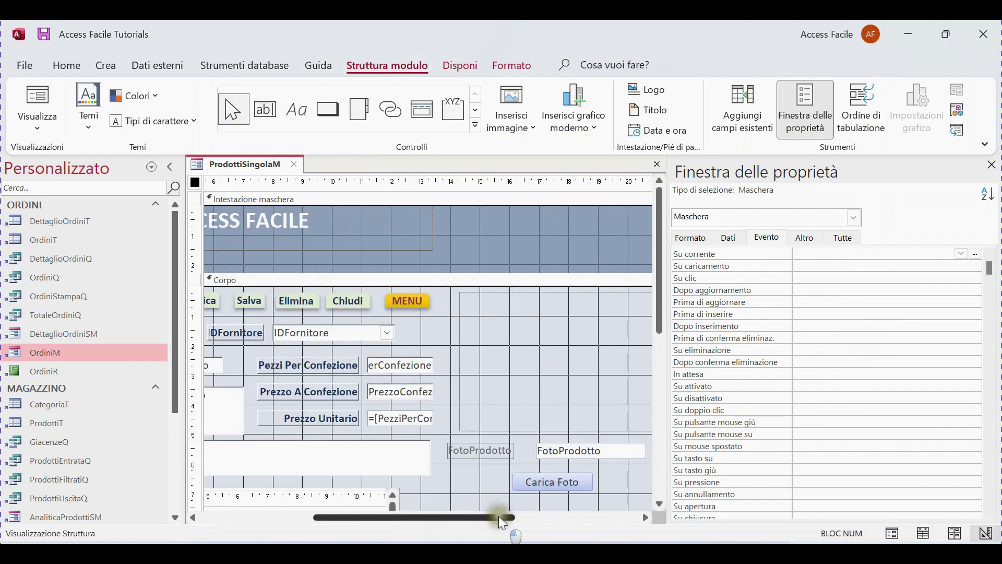
left_click(586, 450)
left_click_drag(443, 459, 584, 450)
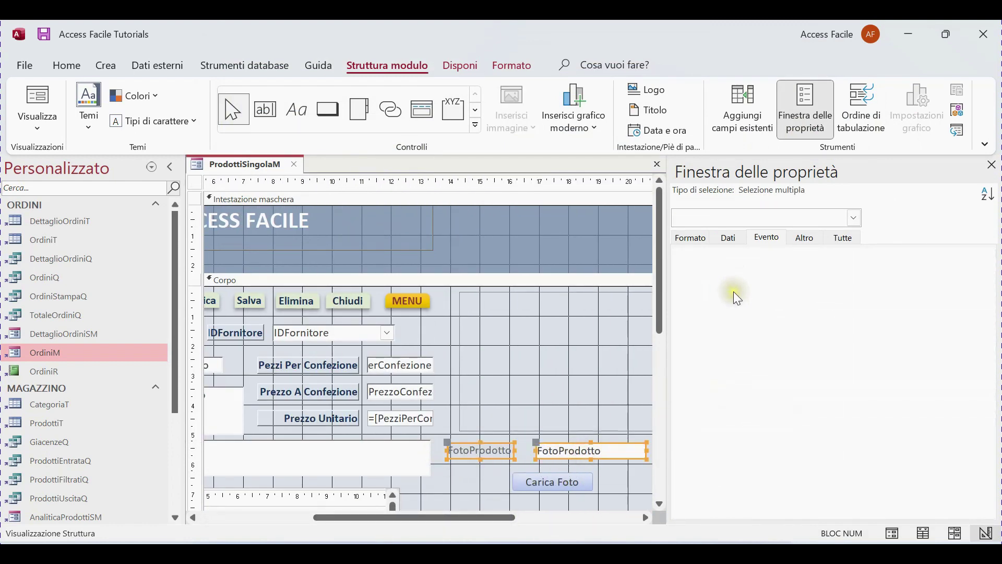
left_click(693, 240)
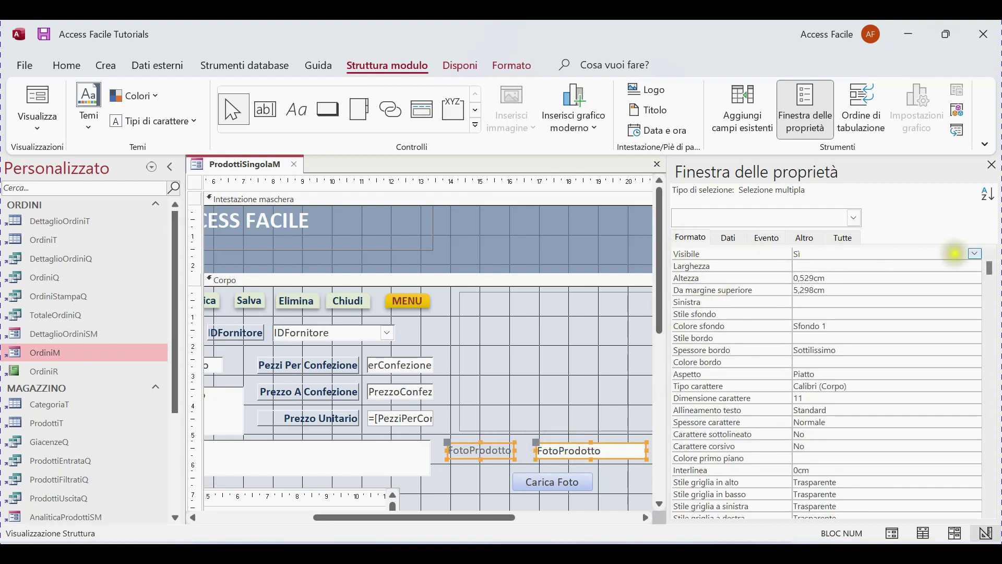
left_click(975, 254)
left_click(957, 279)
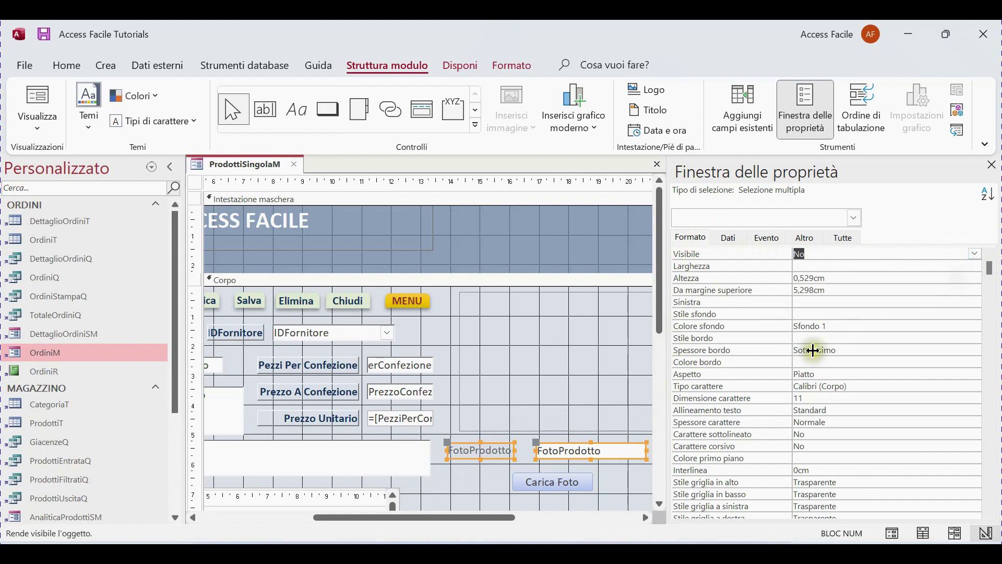
left_click(639, 477)
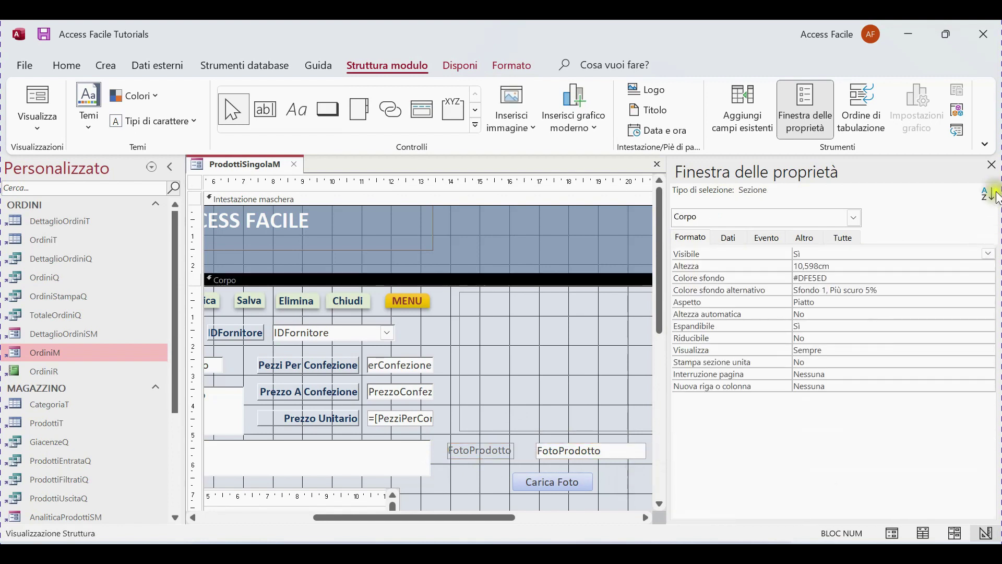
left_click(992, 165)
- Place the Carica Foto button above the FotoProdotto controls, under the image frame, and shorten its caption to Foto
left_click(546, 481)
left_click_drag(453, 472, 532, 449)
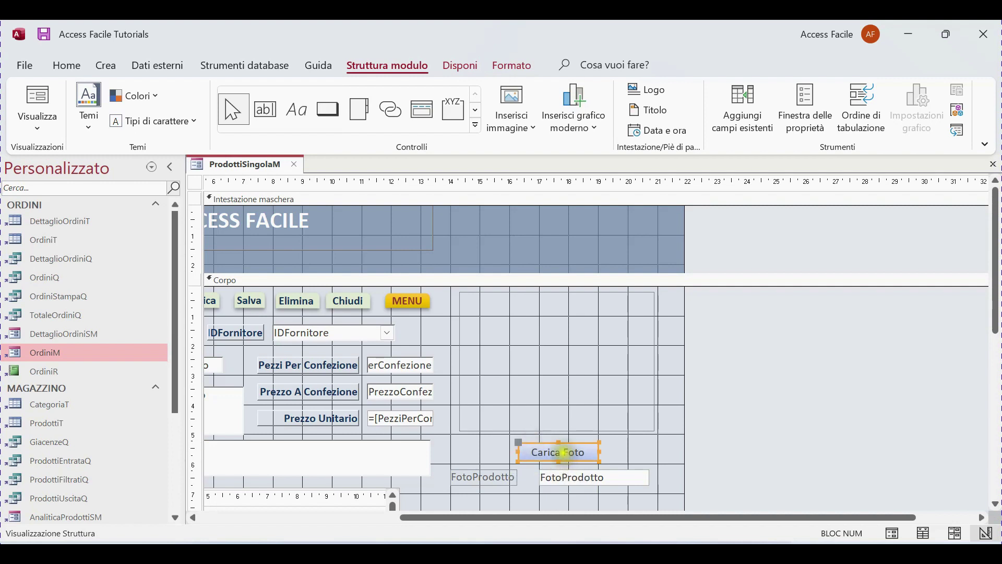
left_click(563, 452)
key("BackSpace")
key("BackSpace")
key("BackSpace")
key("BackSpace")
key("BackSpace")
key("BackSpace")
key("BackSpace")
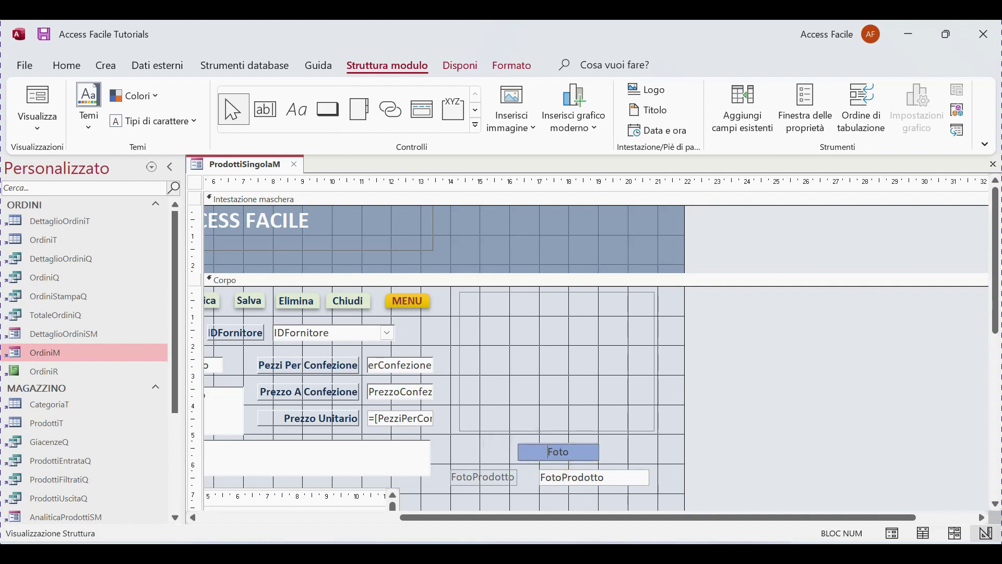
- Narrow the Foto button and move it slightly up, closer to the image frame
left_click(493, 448)
left_click(546, 452)
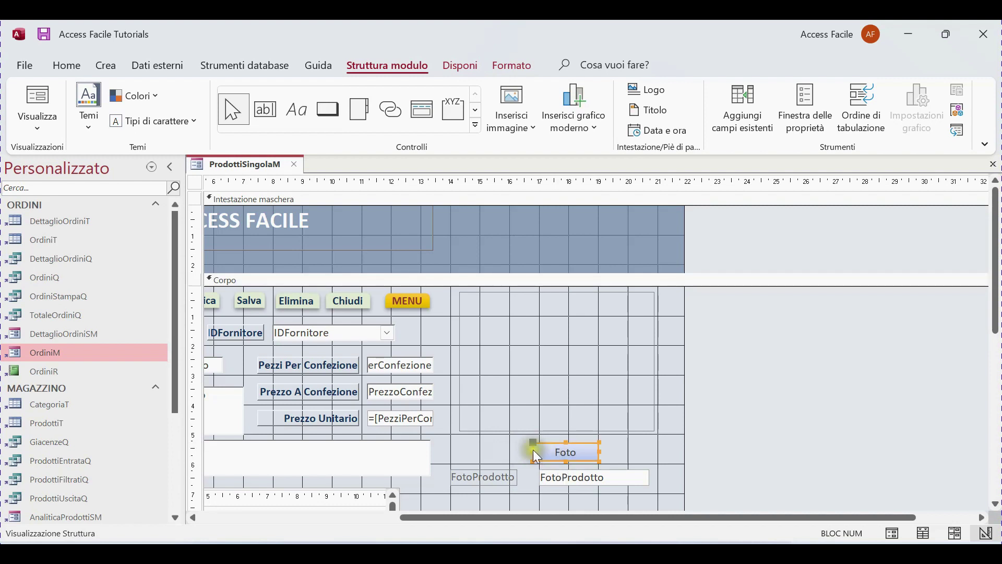
left_click_drag(530, 446, 525, 437)
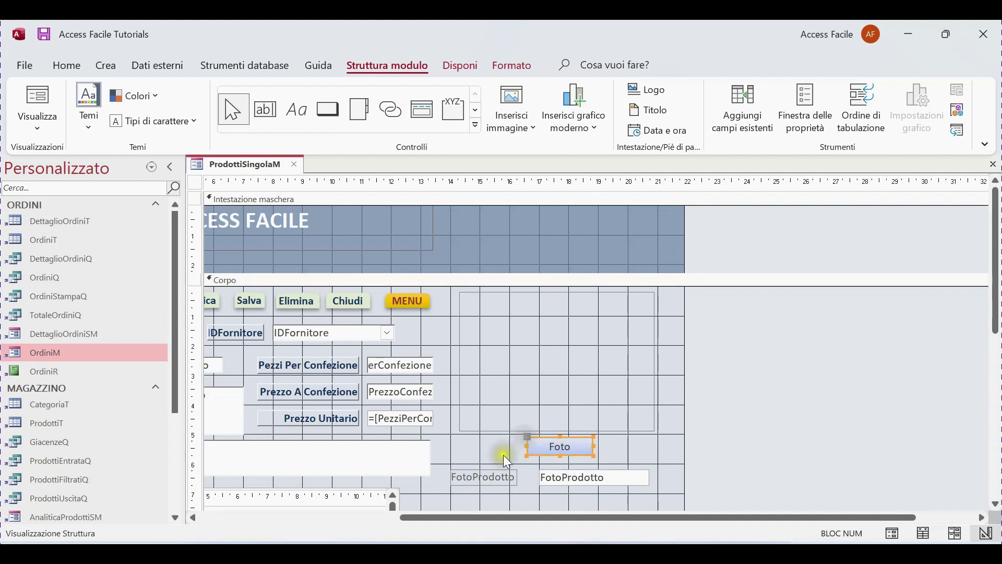
- Give the hidden FotoProdotto label and text box a red background and slightly reduce the form's width
left_click(503, 456)
left_click_drag(445, 490, 564, 477)
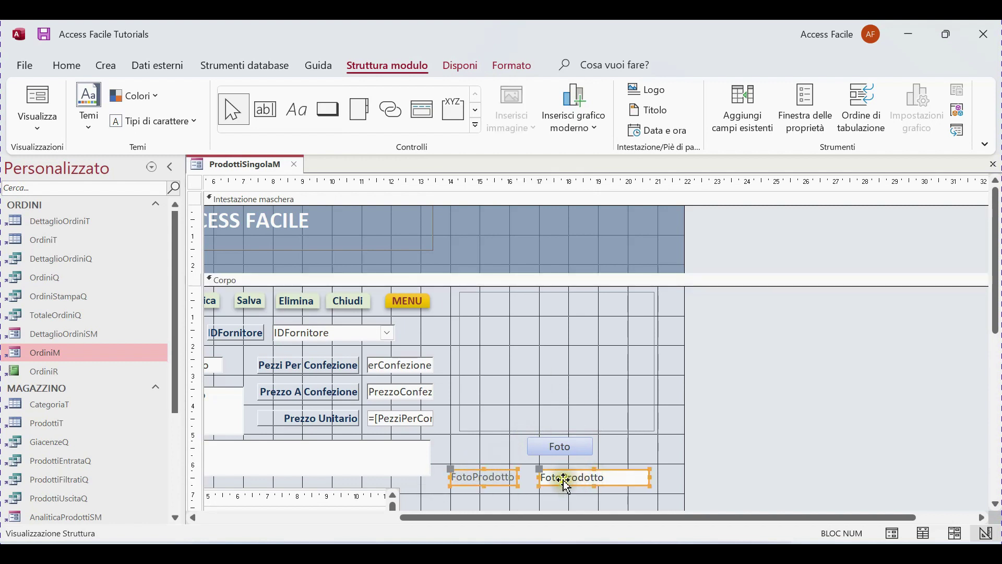
left_click(66, 65)
left_click(848, 138)
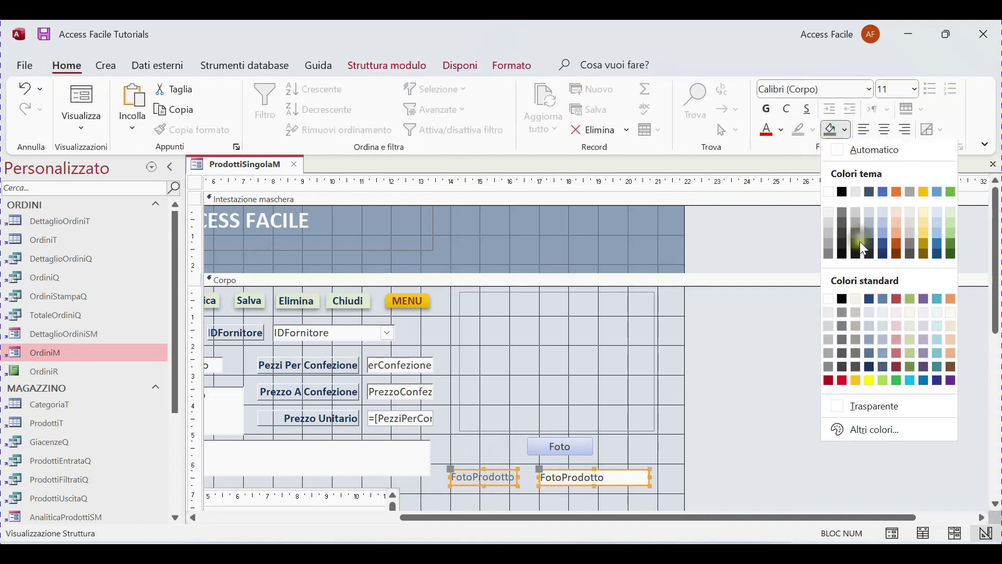
left_click(841, 381)
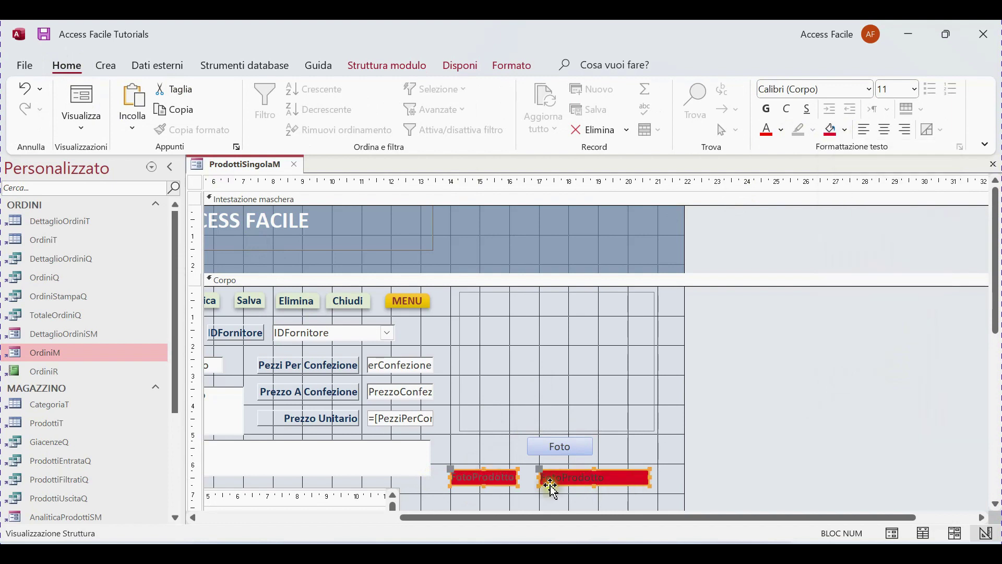
left_click(666, 479)
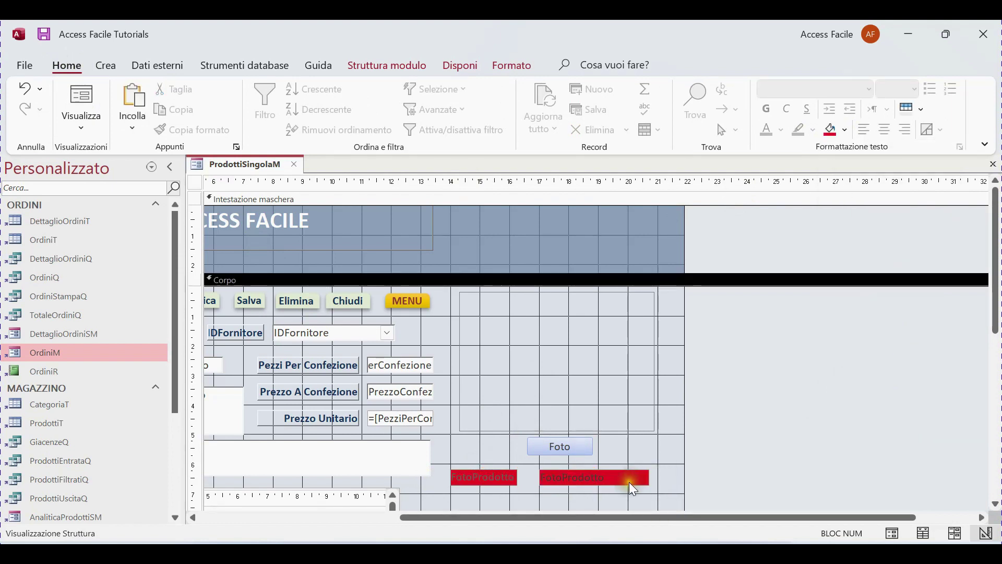
left_click_drag(684, 450, 674, 451)
- Show ProdottiSingolaM in Form view and browse the product records from Carta A4 to Scatola piccola to check their photos
right_click(248, 160)
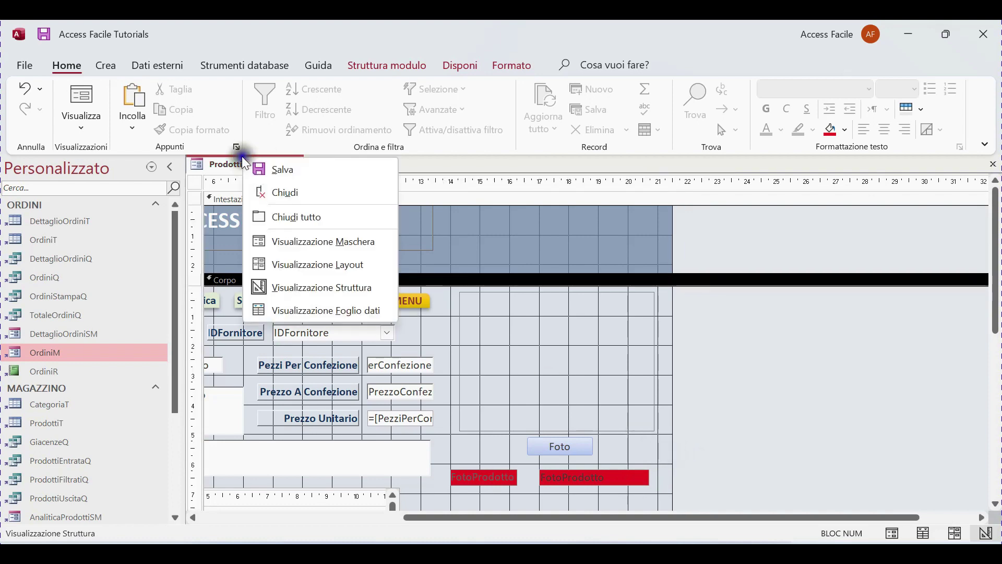
left_click(314, 245)
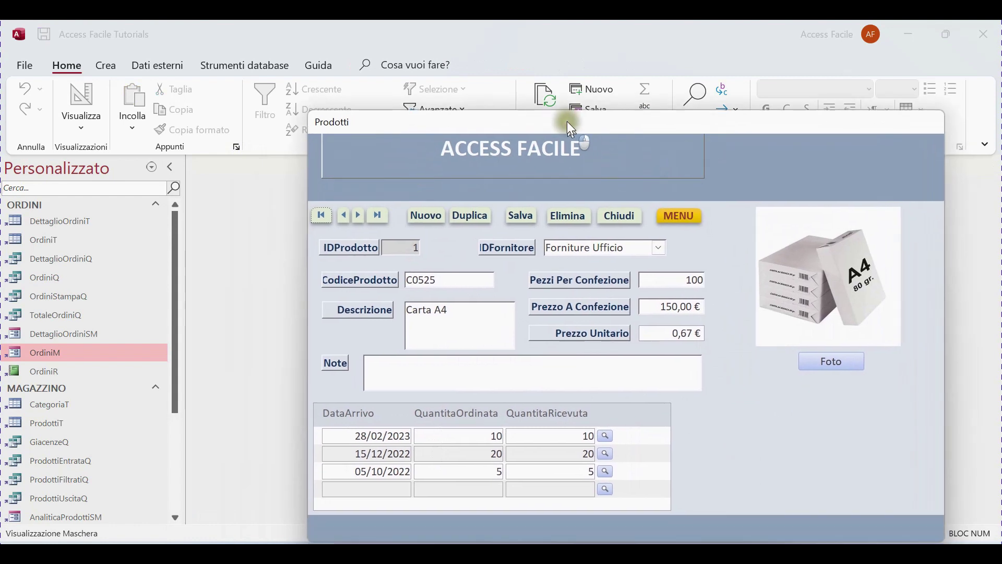
left_click_drag(567, 123, 539, 78)
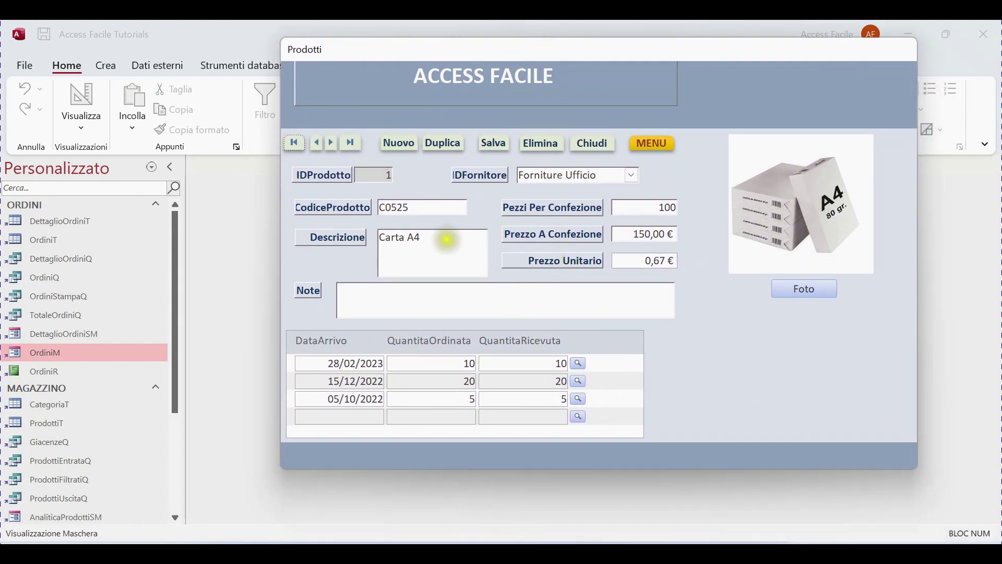
left_click(442, 233)
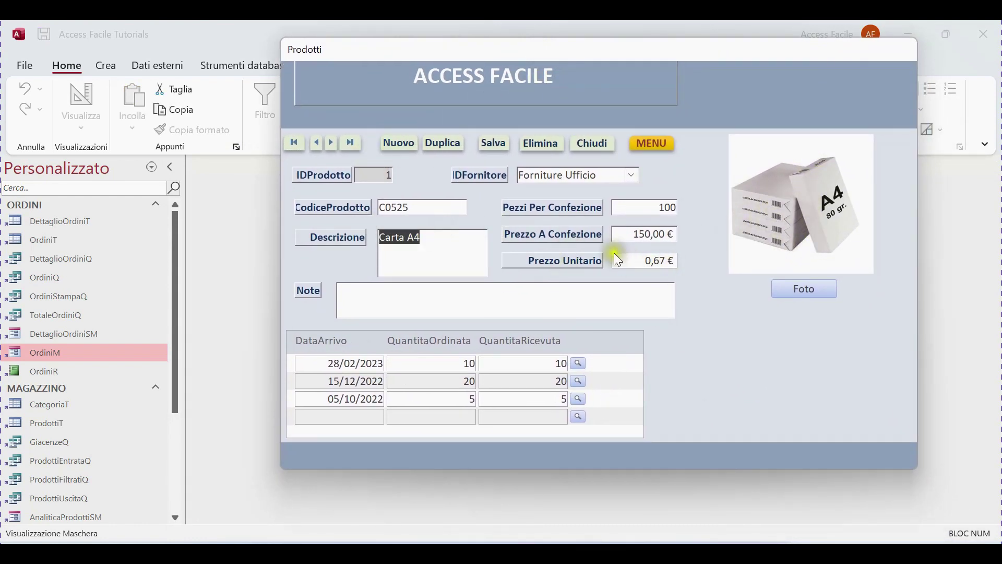
left_click(332, 144)
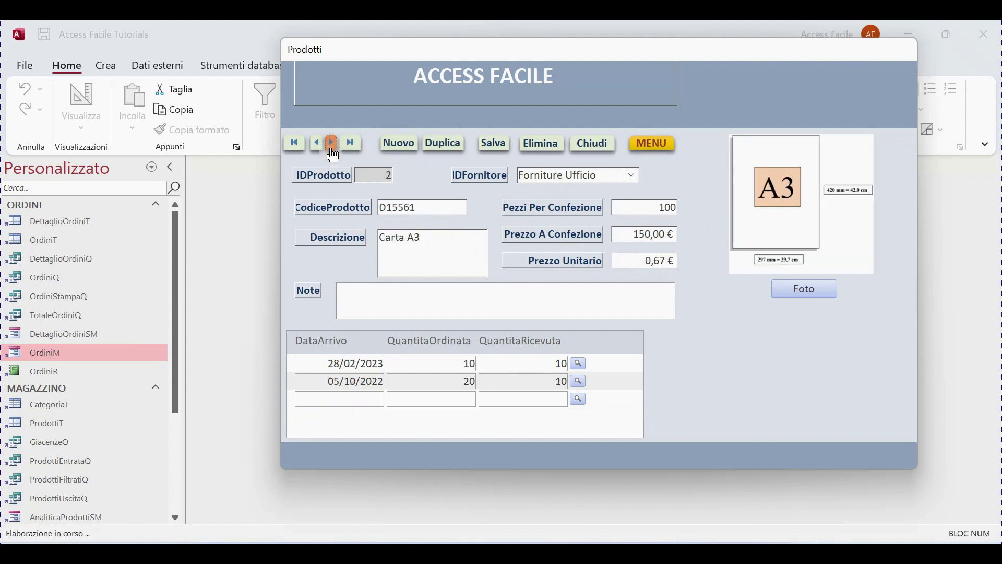
left_click(332, 145)
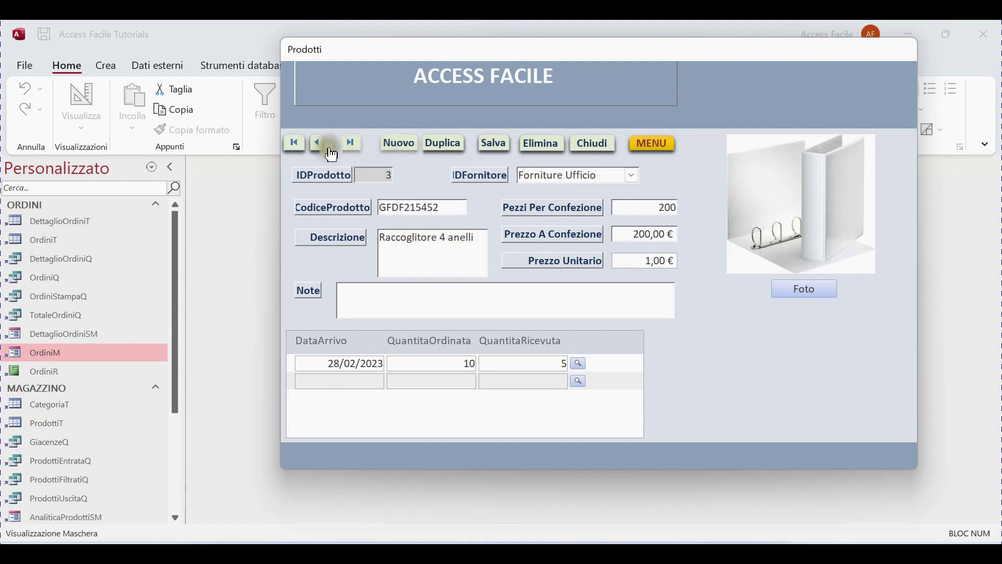
left_click(332, 151)
left_click(330, 142)
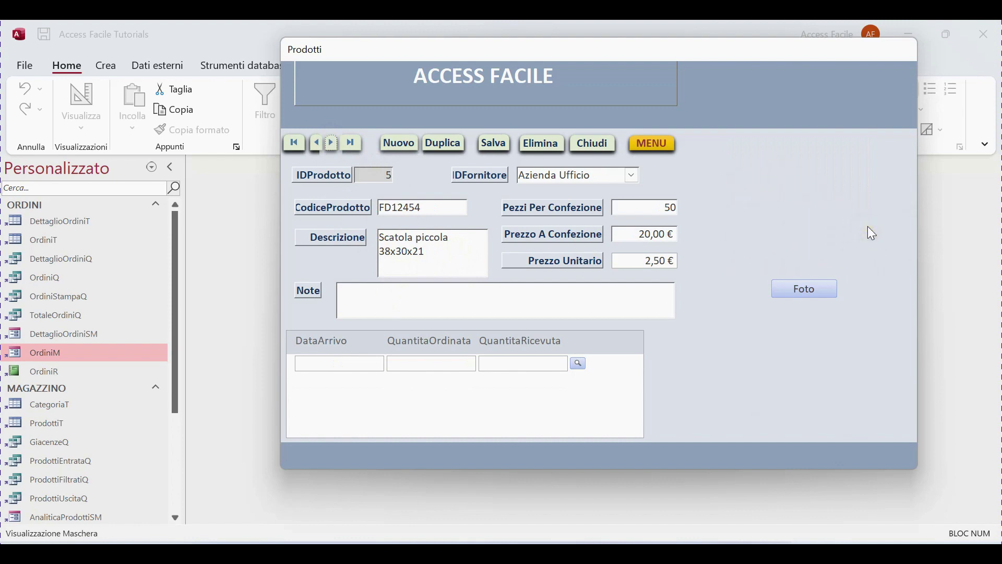
- Return to Design view, move the image frame down, and place the Foto button above it
right_click(755, 330)
left_click(798, 377)
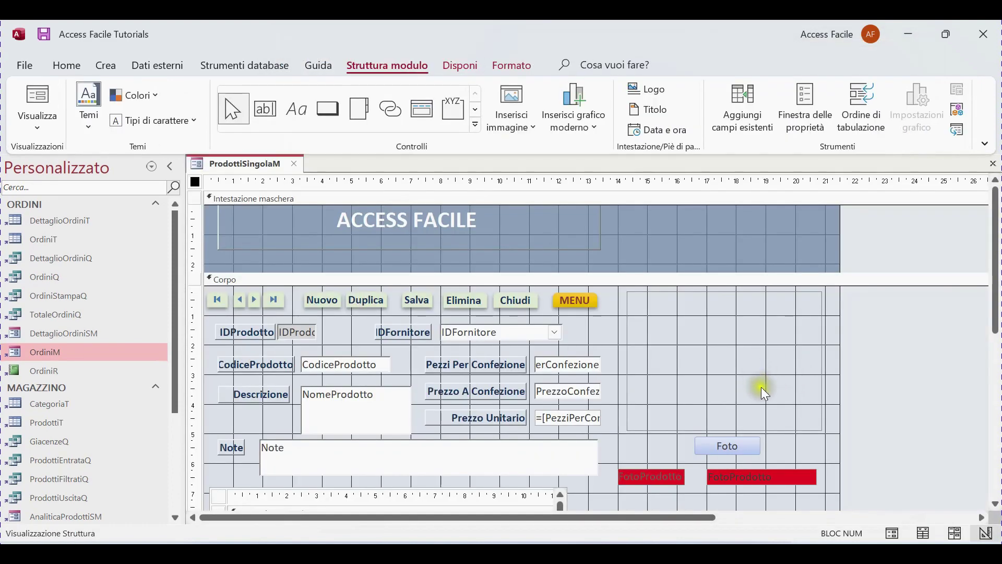
left_click(738, 406)
left_click_drag(639, 295, 642, 315)
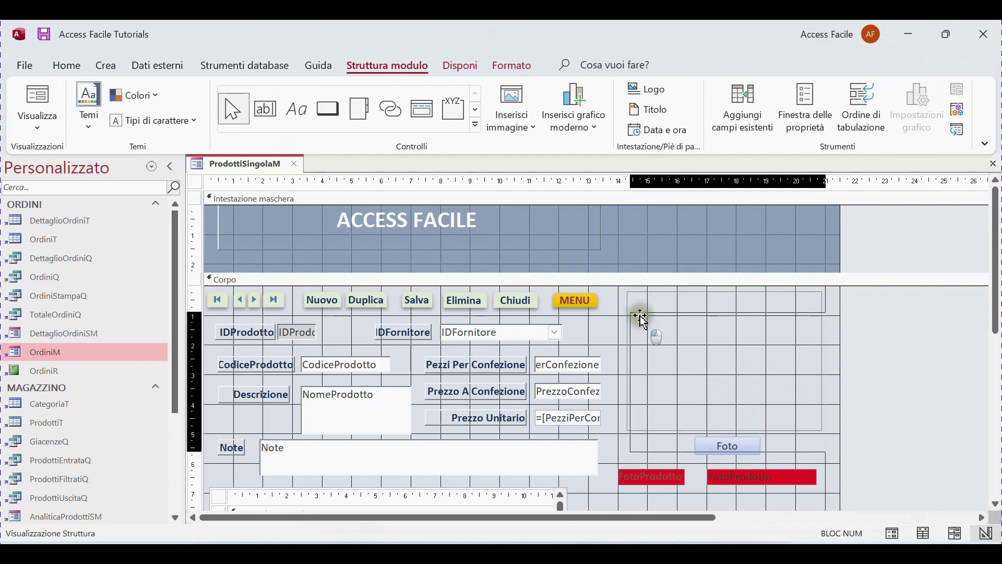
left_click(702, 445)
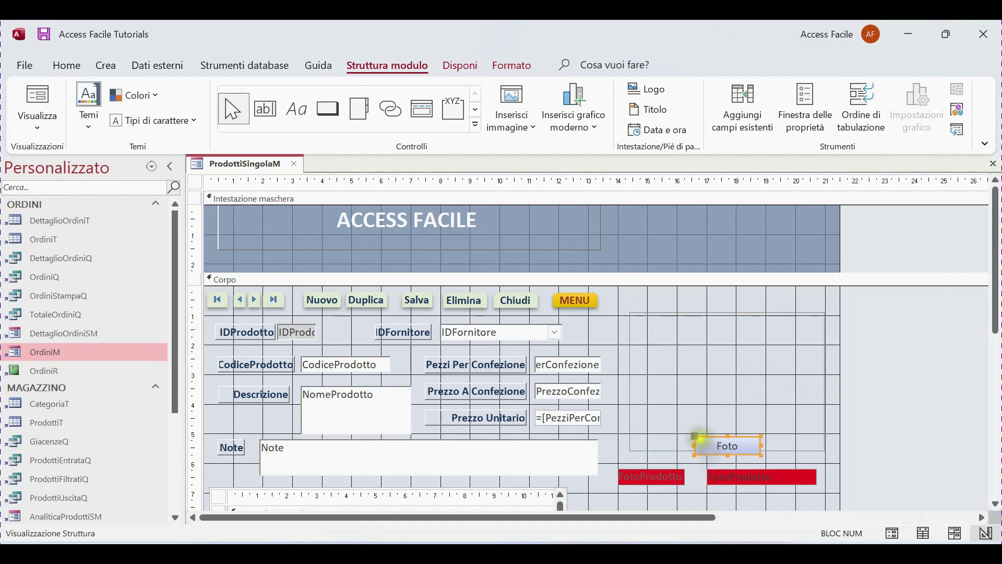
left_click_drag(702, 442, 696, 292)
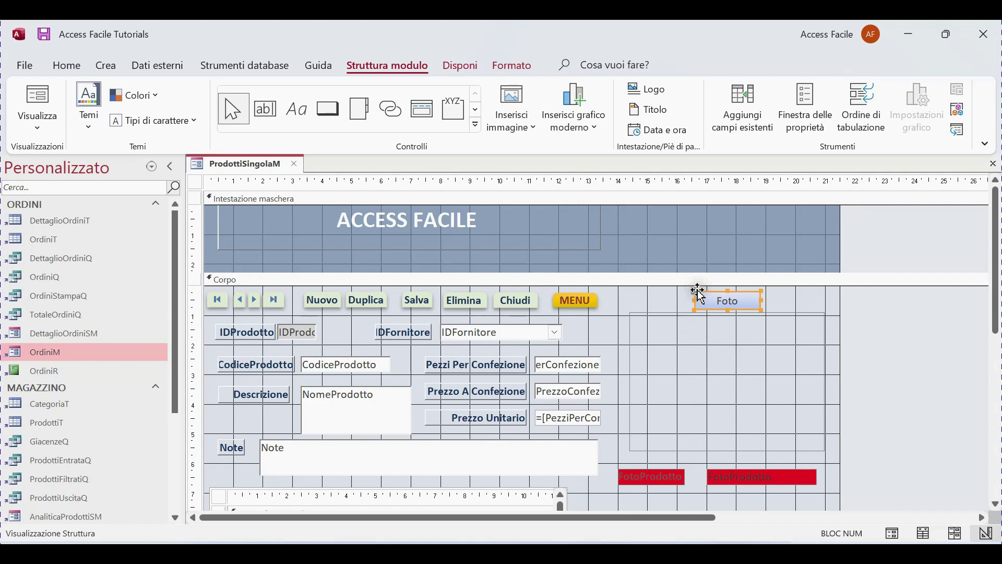
left_click(649, 307)
- Show ProdottiSingolaM in Form view to check the placement of the Foto button above the product picture
right_click(221, 168)
left_click(248, 166)
right_click(247, 166)
left_click(313, 228)
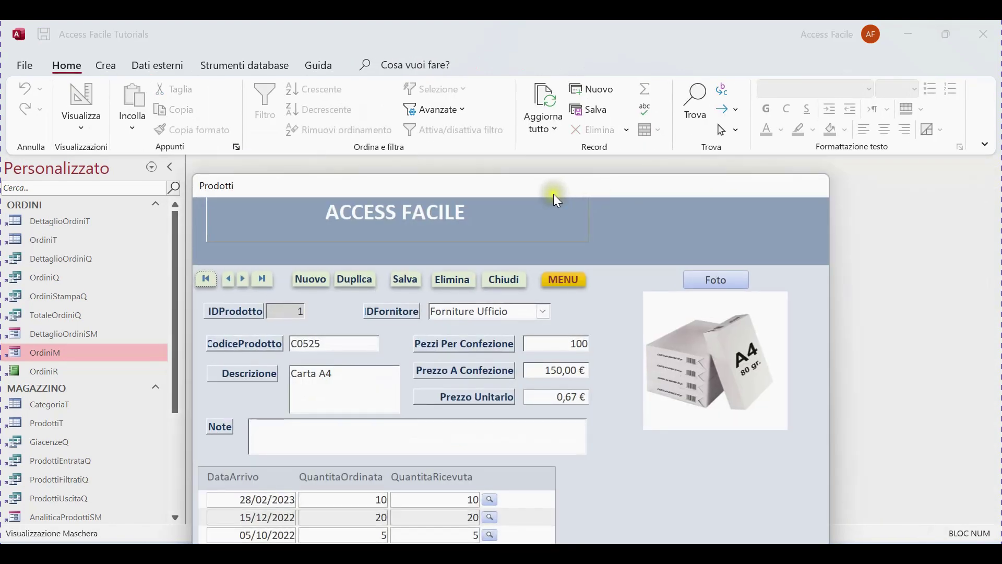
left_click_drag(553, 192, 593, 99)
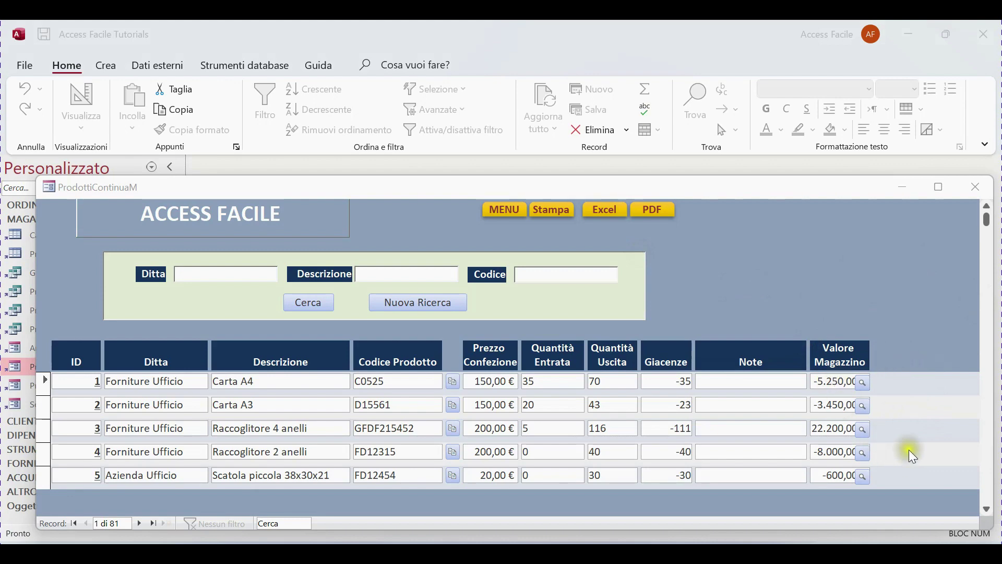
- Switch the ProdottiContinuaM form to Design view, collapse the navigation pane, and show the form's property sheet
right_click(838, 260)
left_click(885, 309)
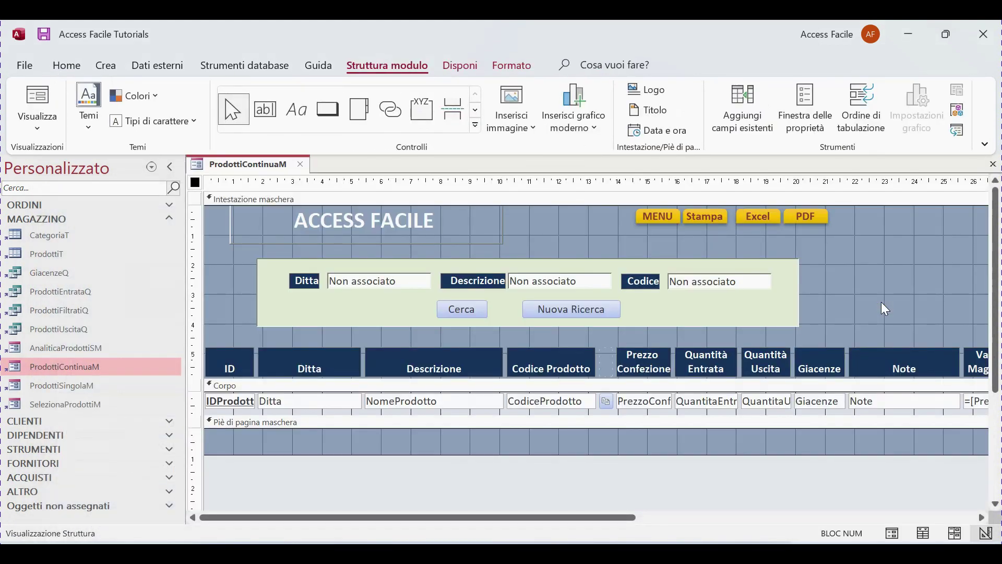
left_click(167, 167)
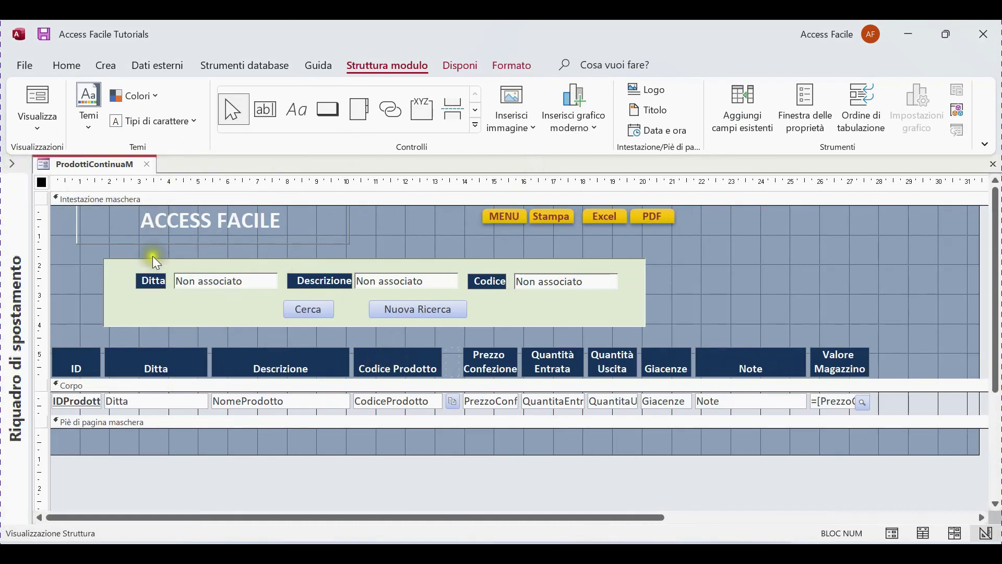
left_click(806, 110)
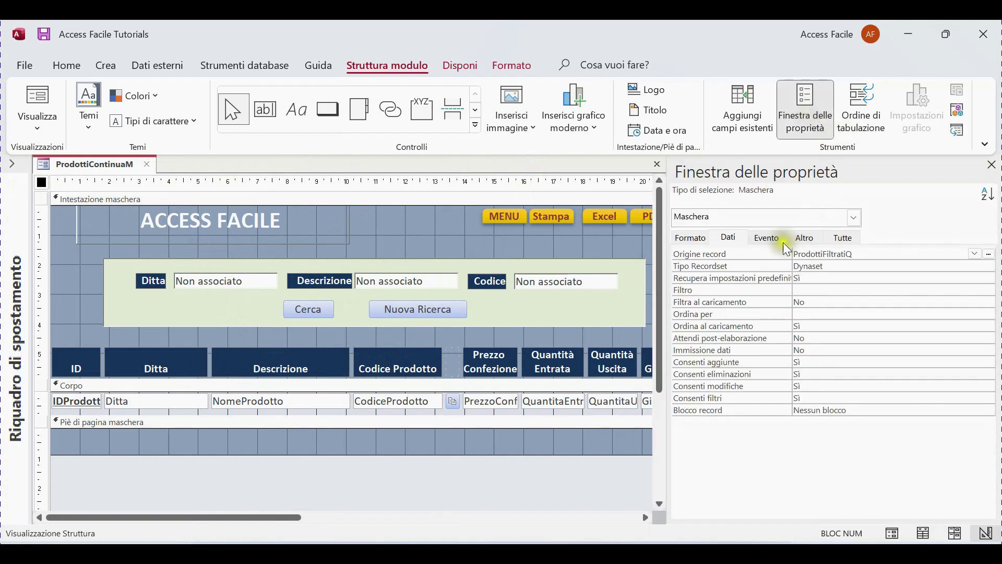
- Add the FotoProdotto field of ProdottiT to the form's record source query ProdottiFiltratiQ, then close the query builder and save the changes
left_click(992, 260)
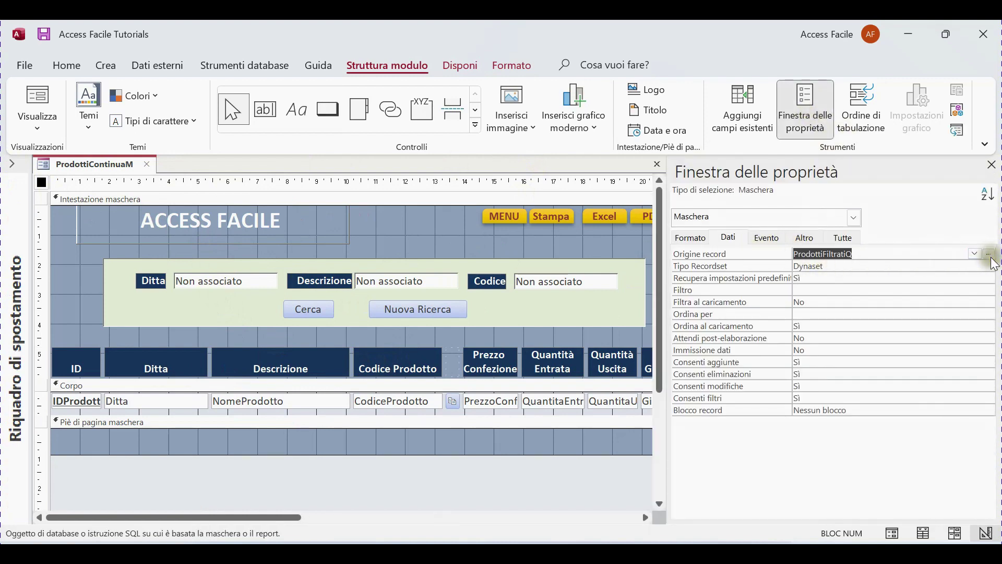
left_click(990, 256)
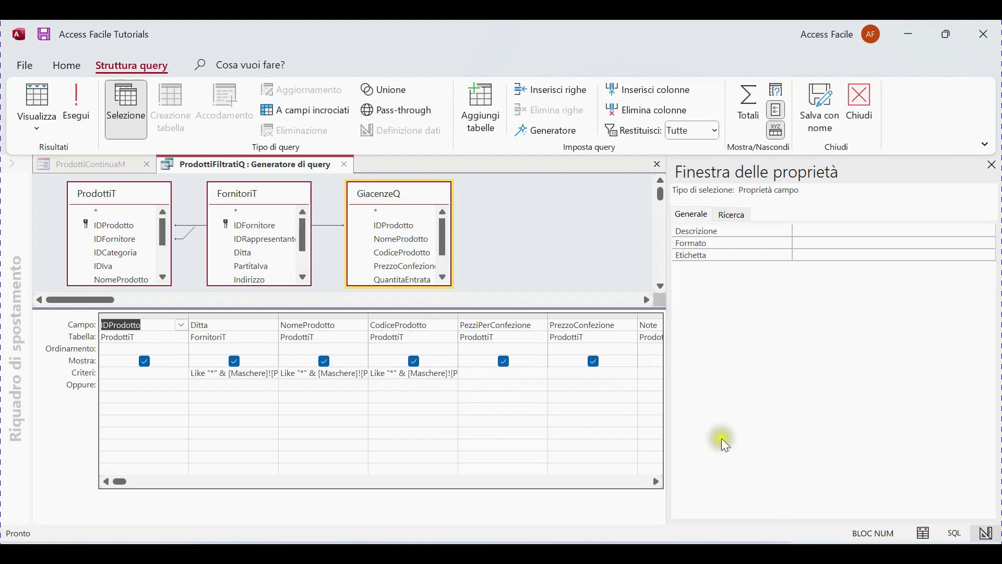
left_click(991, 165)
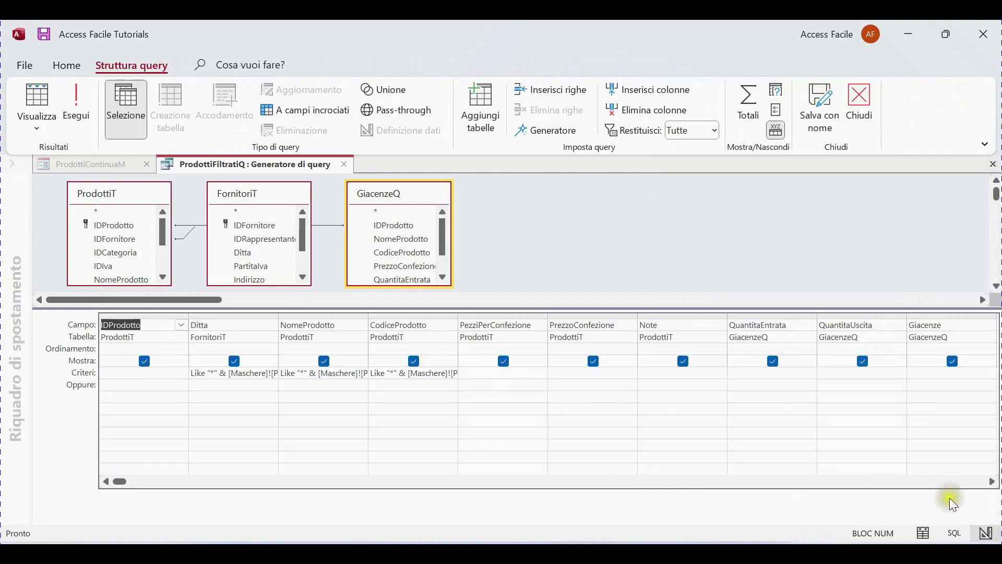
left_click(993, 482)
left_click(993, 481)
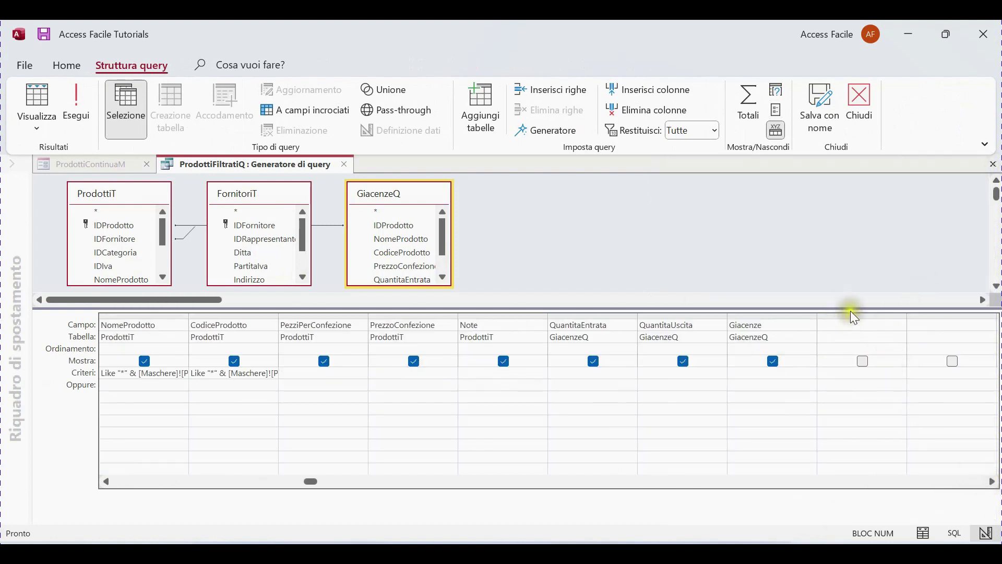
scroll(94, 261, "down", 2)
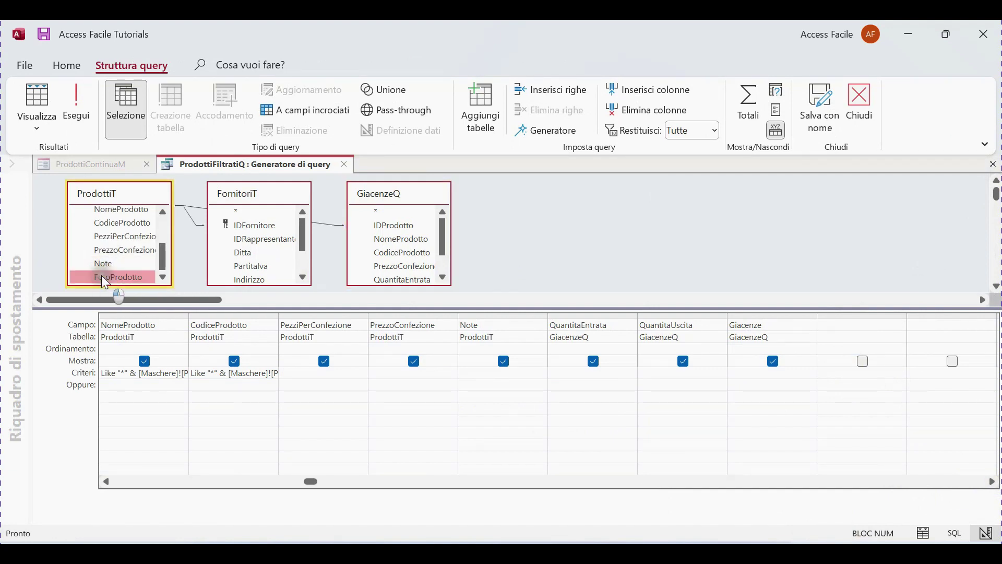
double_click(101, 274)
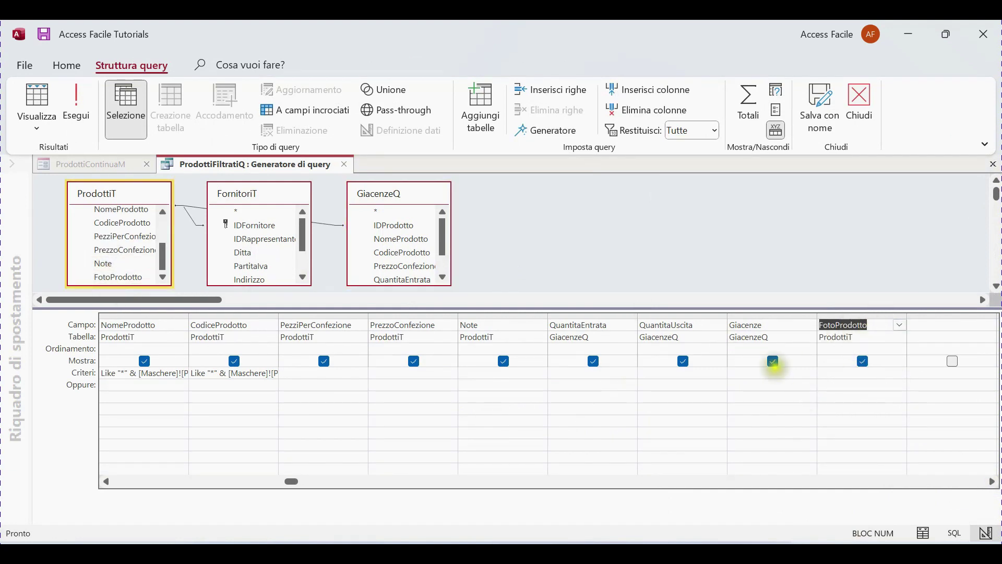
left_click(860, 102)
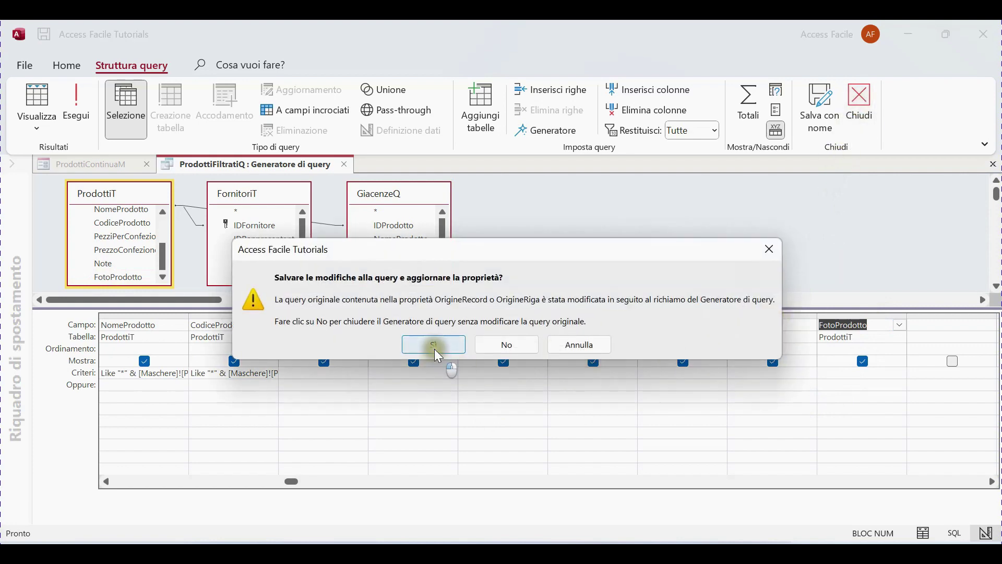
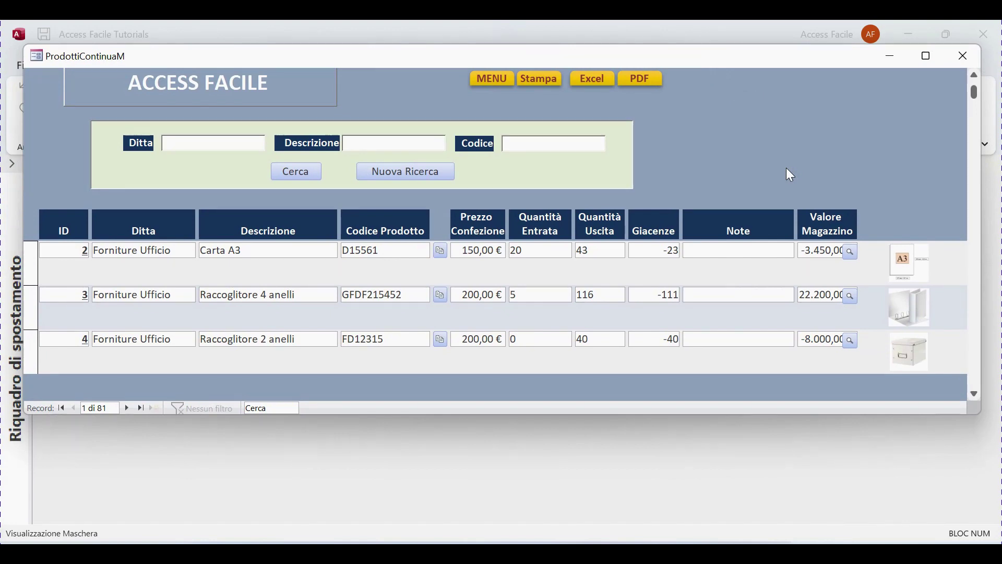
- Close the ProdottiContinuaM form, expand the navigation pane, and open the ProdottiSingolaM form
scroll(930, 106, "up", 1)
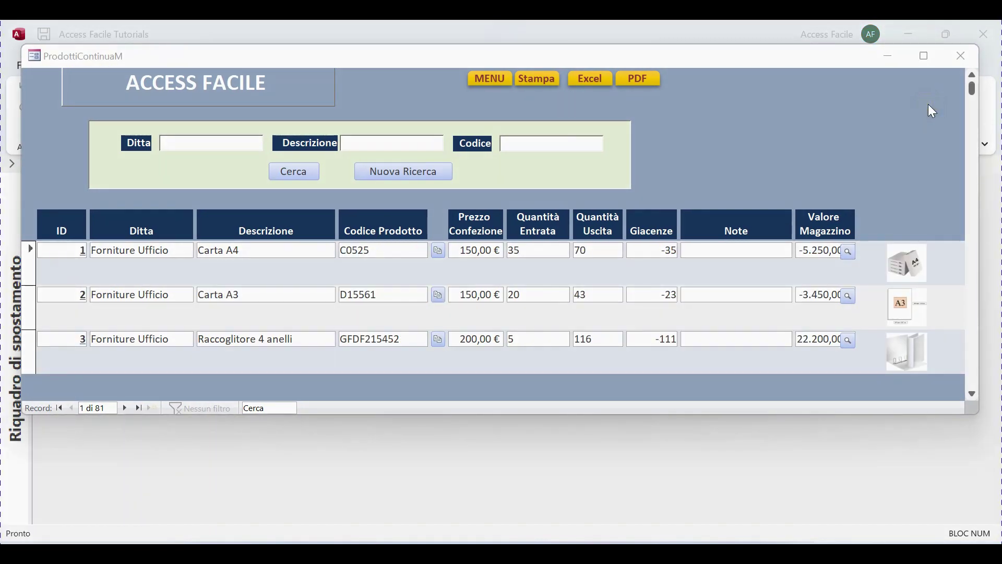
left_click(961, 56)
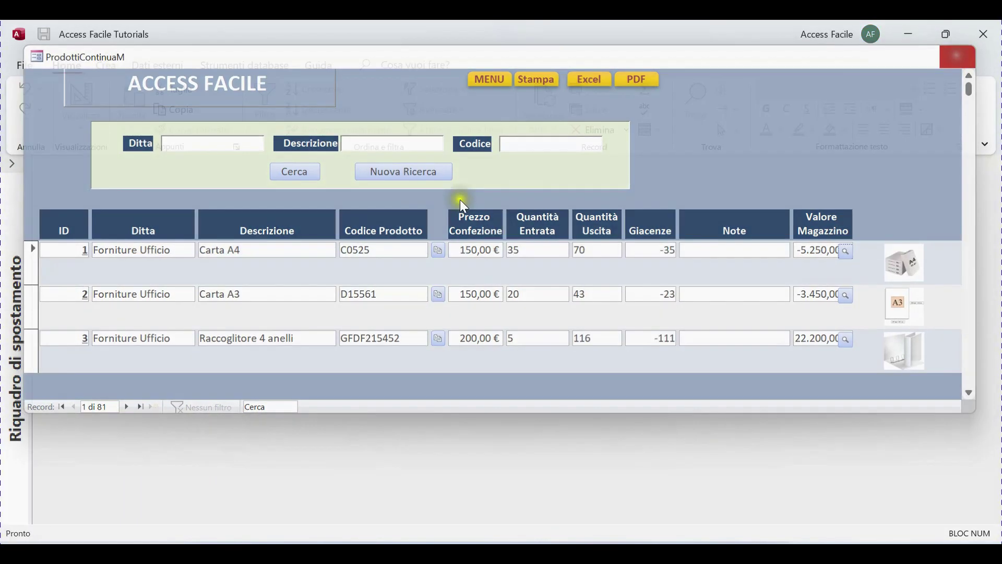
left_click(21, 165)
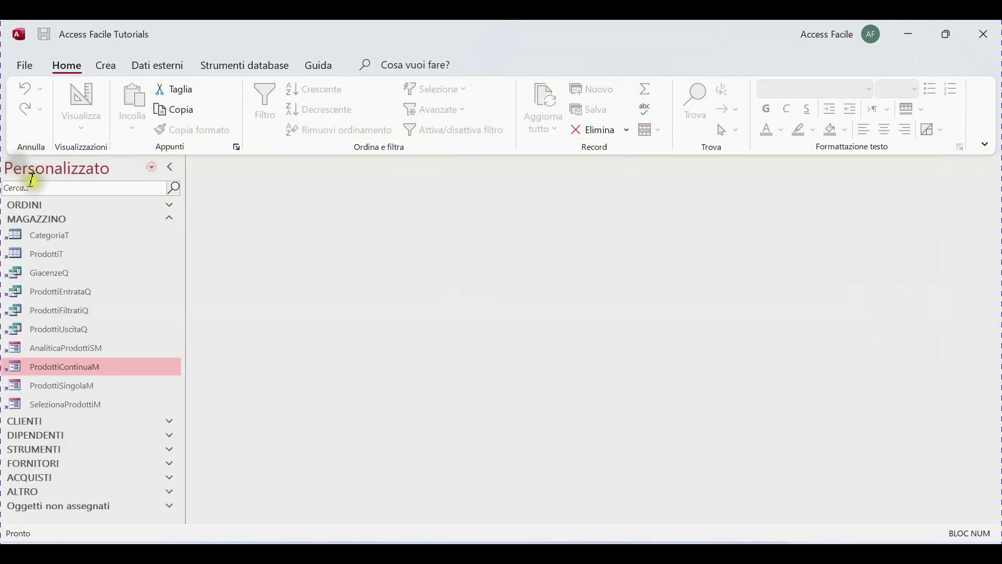
double_click(57, 390)
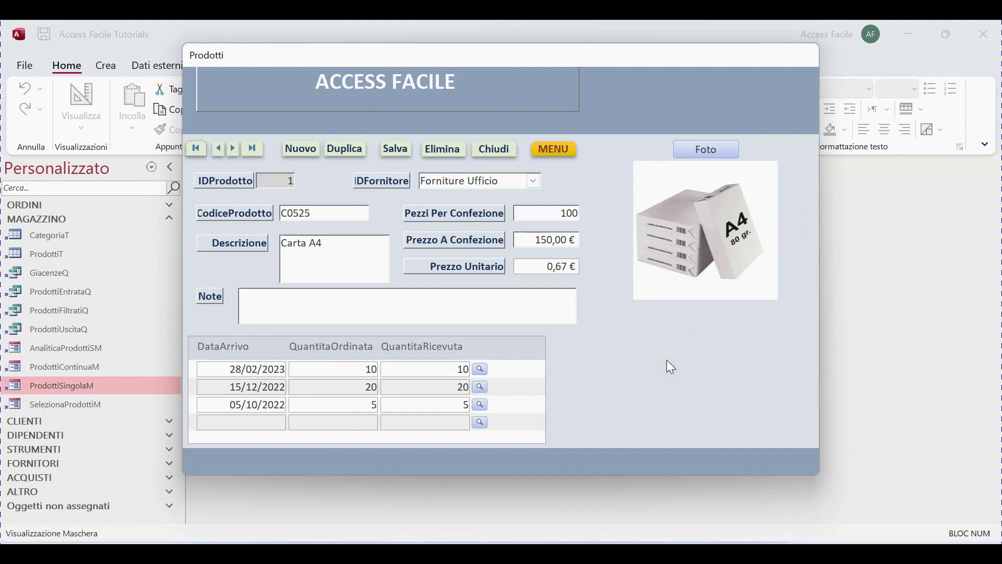
- Close ProdottiSingolaM, examine the FotoProdotto field and its data type in the ProdottiT table's Design view, and close the table
double_click(69, 255)
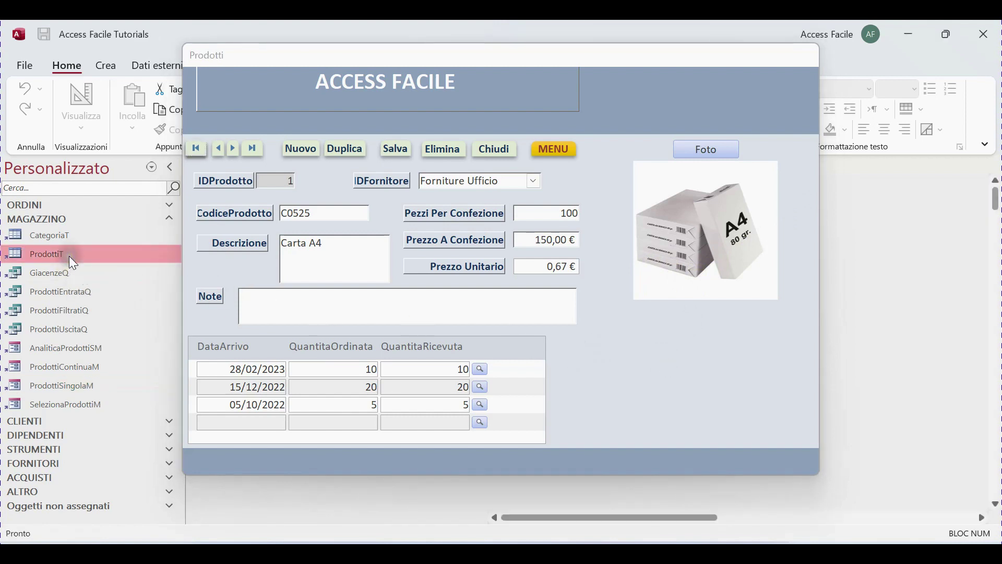
right_click(700, 62)
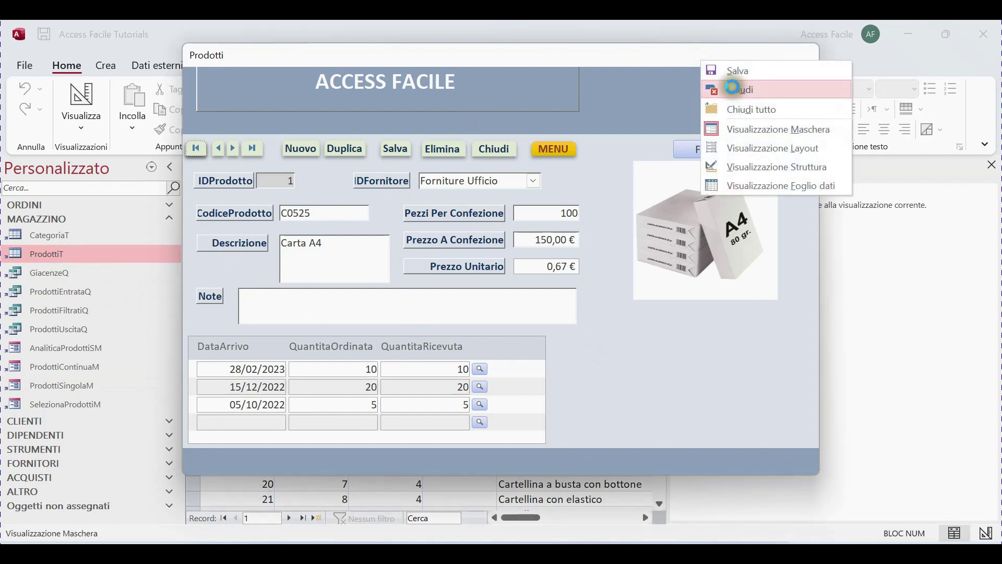
left_click(727, 89)
right_click(240, 166)
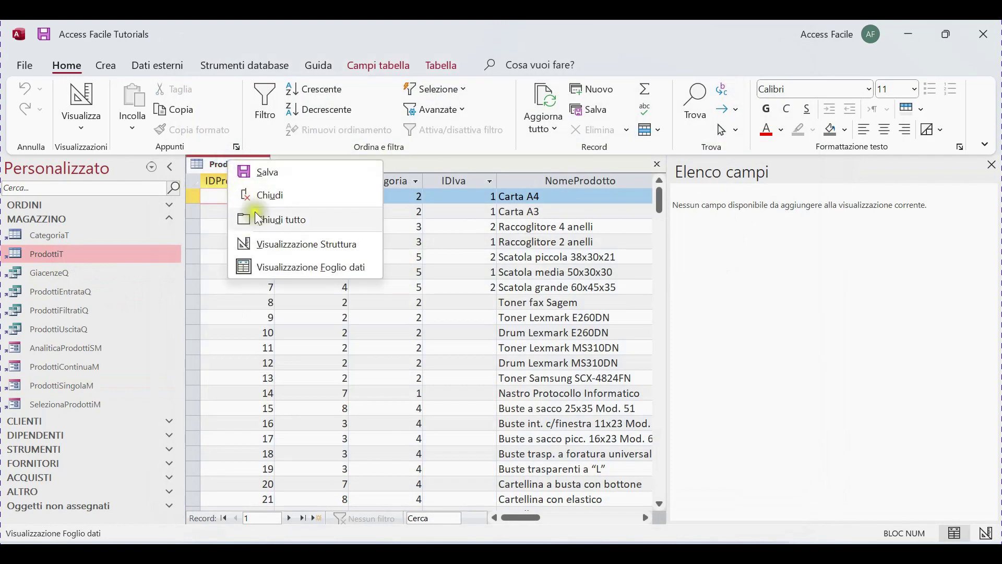
left_click(271, 243)
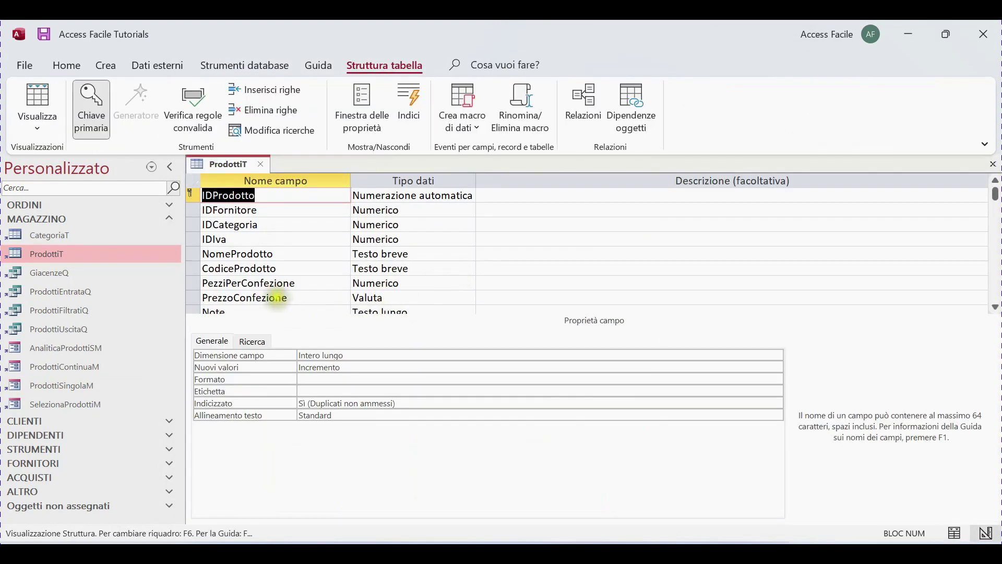
scroll(277, 284, "down", 3)
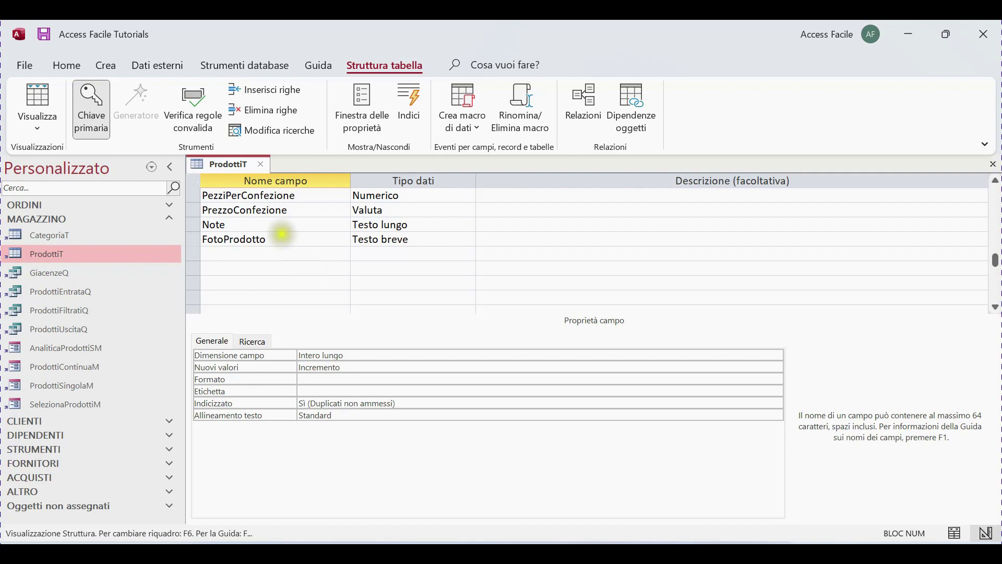
left_click(260, 164)
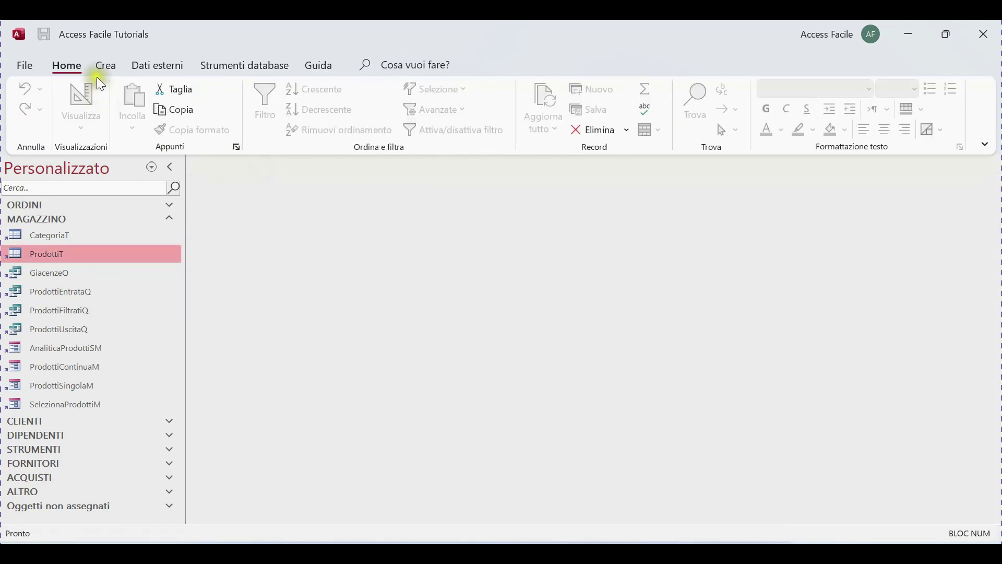
- Create a new table in Design view with a first field IDFotoProdotto of type Numerazione automatica
left_click(108, 64)
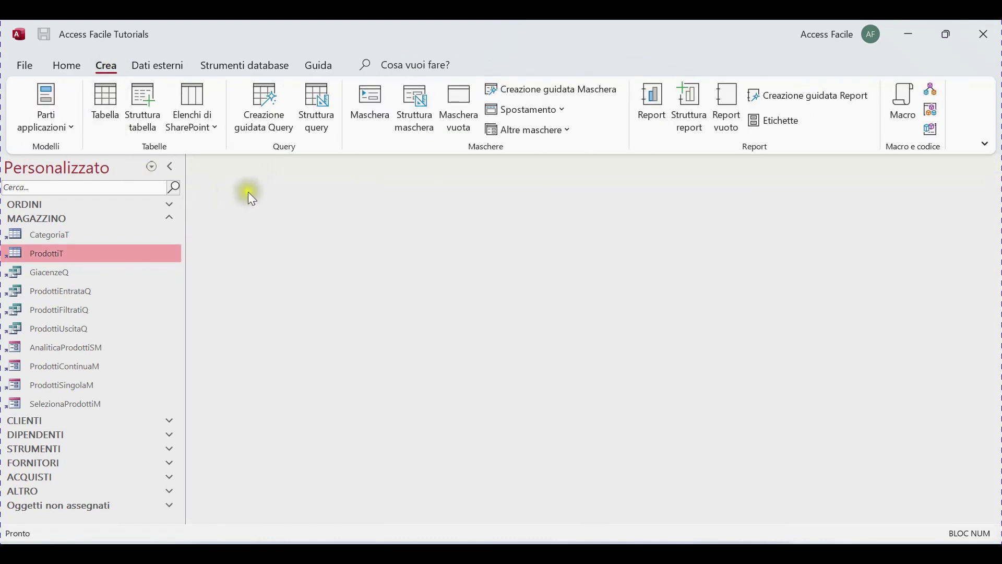
left_click(137, 115)
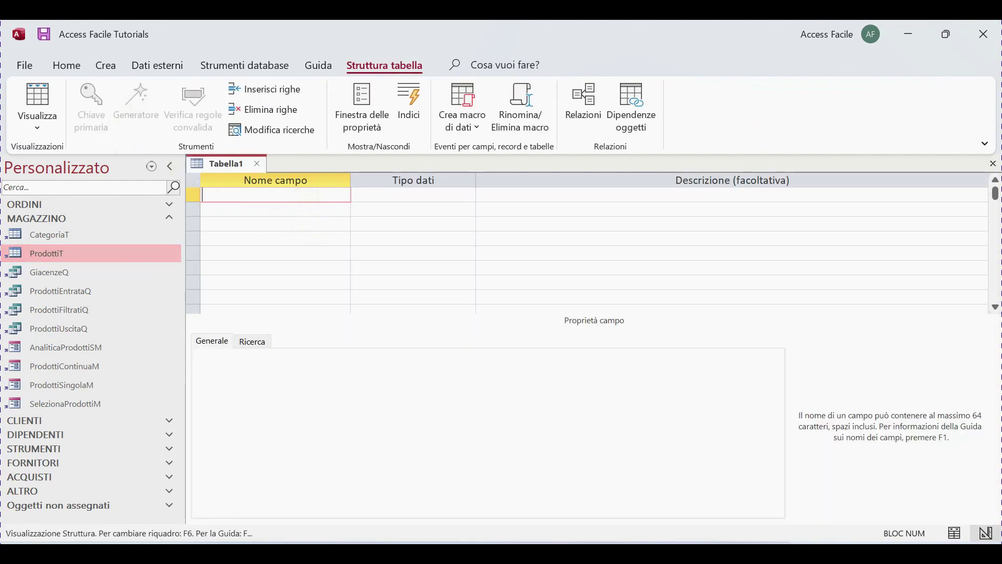
type("IDFotoProdotto")
left_click(303, 200)
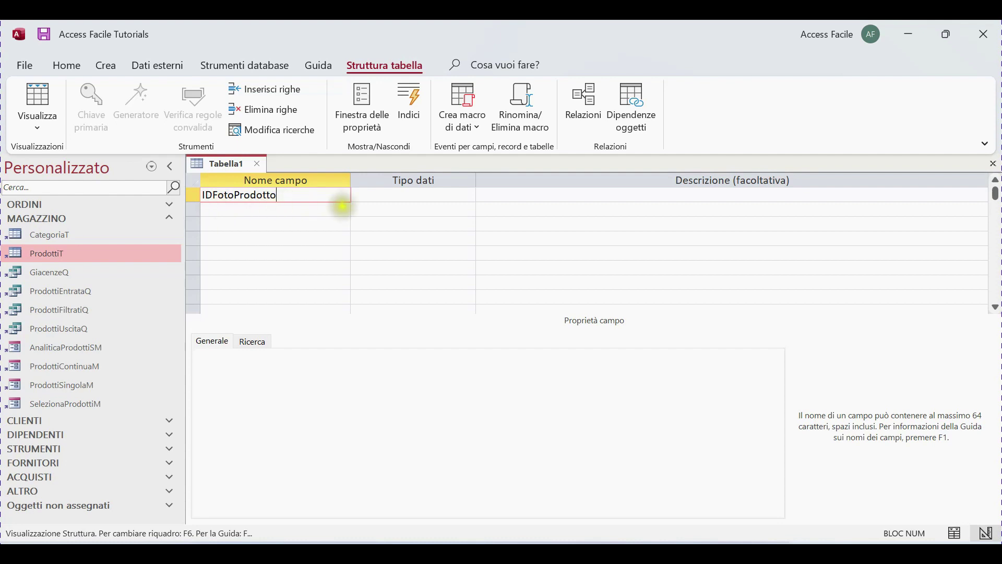
left_click(374, 194)
left_click(470, 196)
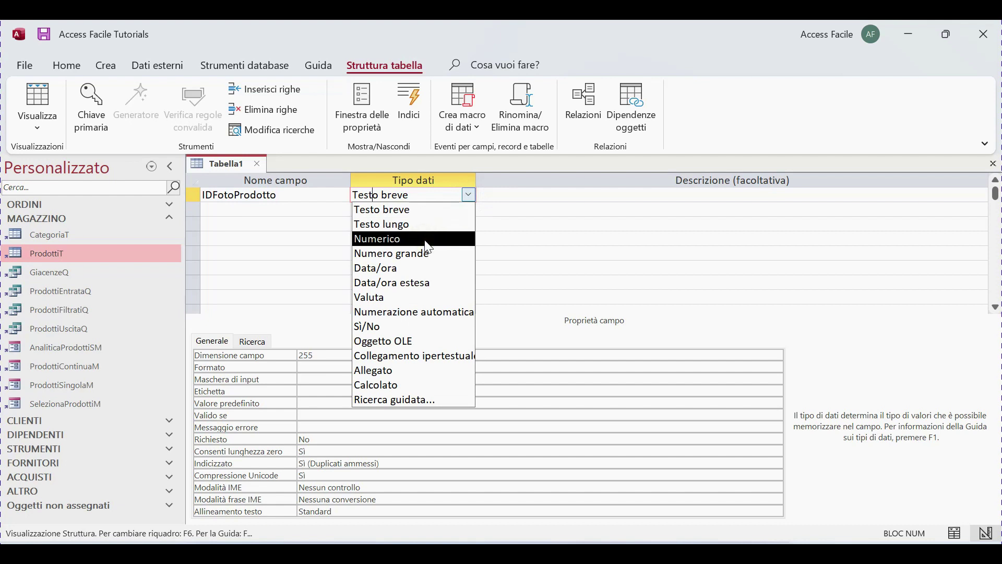
left_click(425, 323)
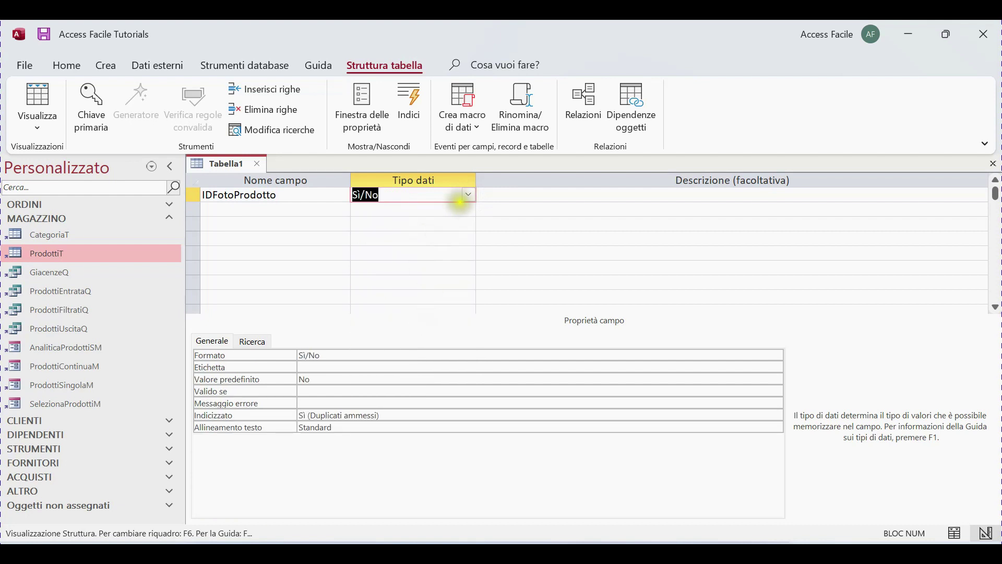
left_click(468, 195)
left_click(425, 311)
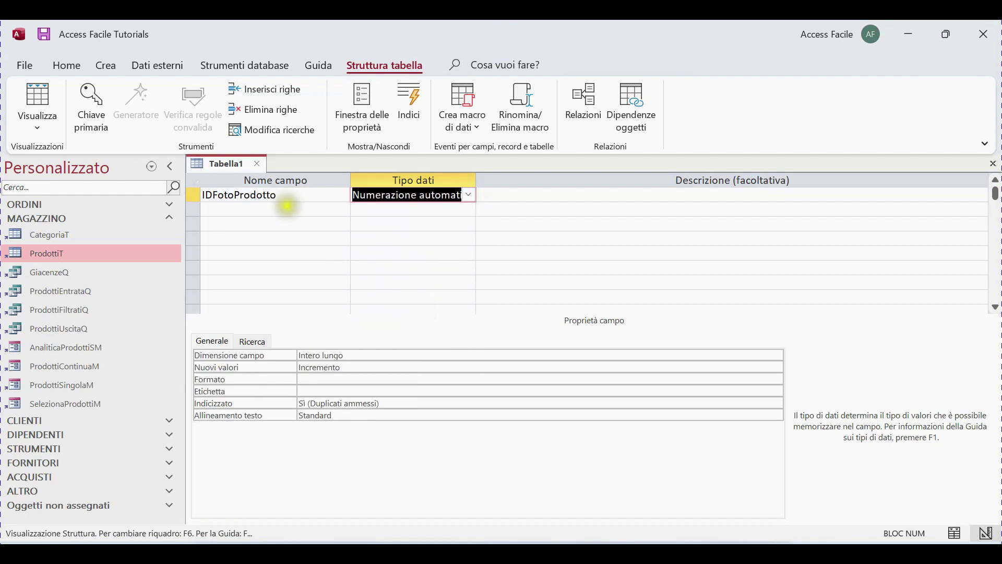
- Add a second field named IDProdotto with the data type Numerico to the new table
left_click(296, 209)
type("IDprod")
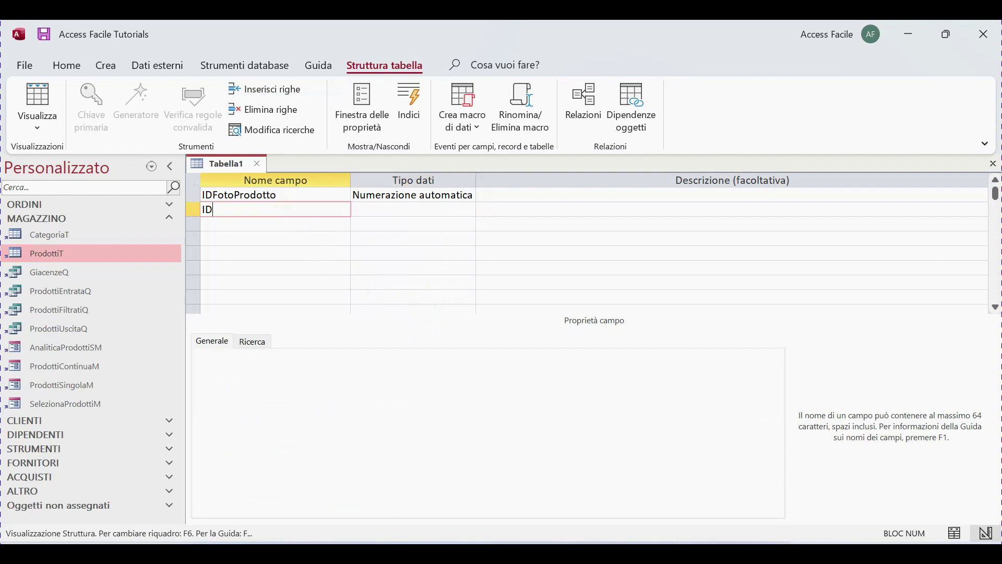
key("BackSpace")
key("BackSpace")
key("BackSpace")
key("BackSpace")
type("Prodotto")
key("Tab")
type("n")
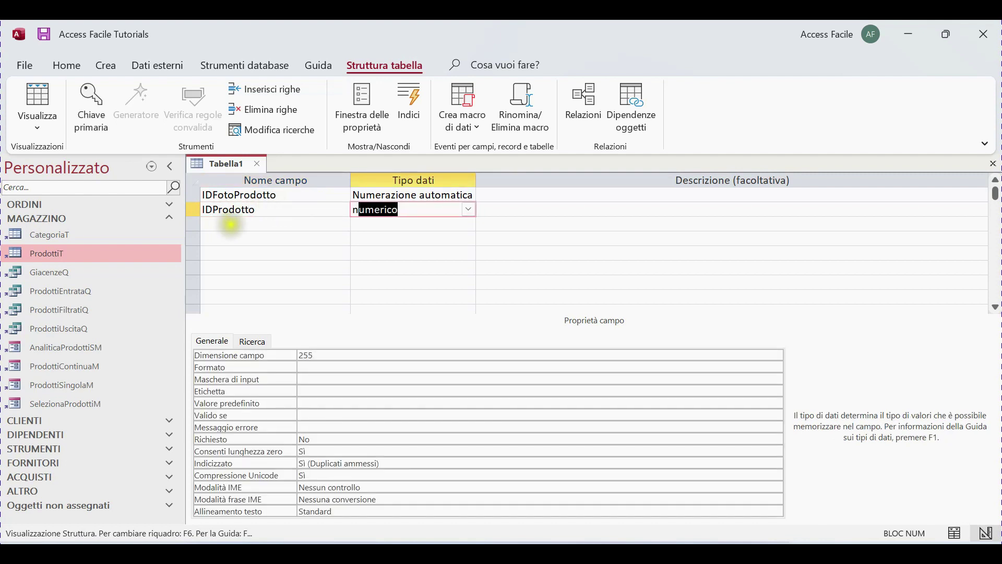
- Add a third field named FotoProdotto with the data type Testo breve
left_click(240, 224)
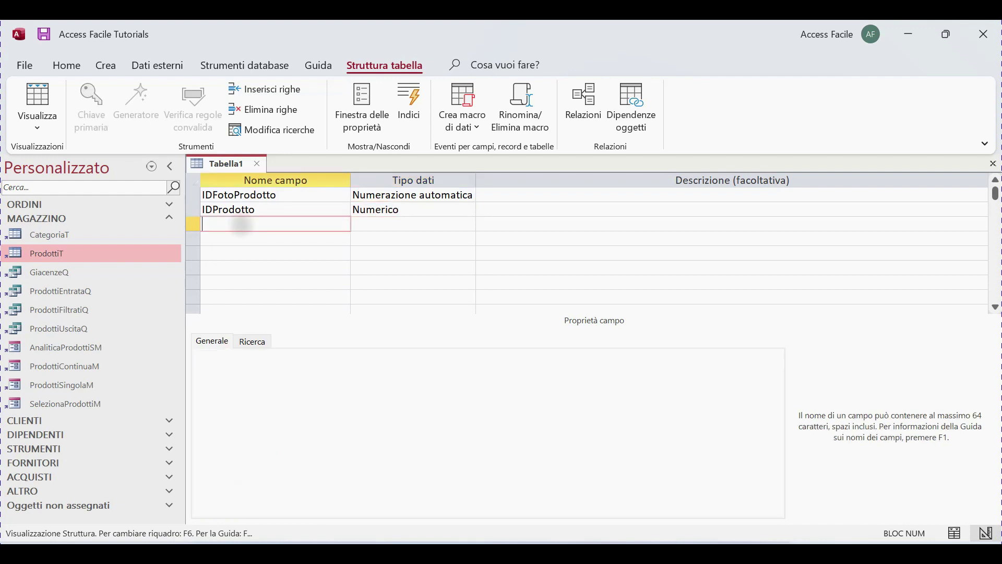
type("FotoProd")
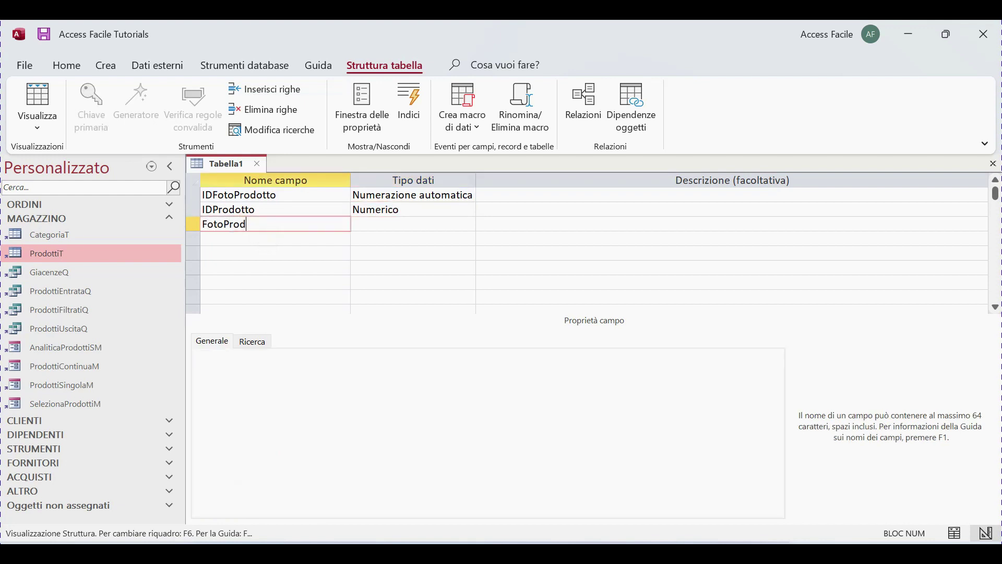
type("otto")
key("Tab")
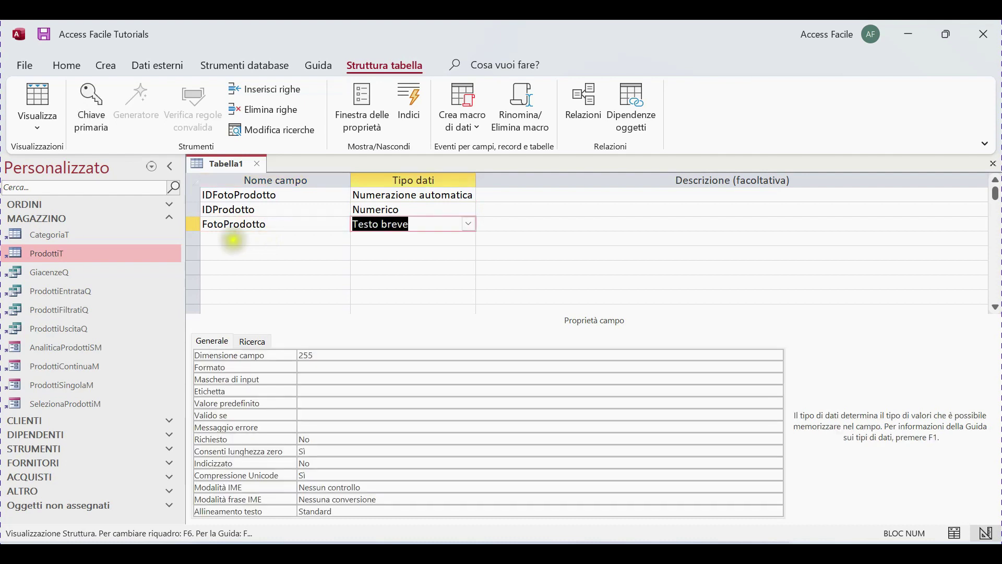
- Save the table as FotoProdottoT, let Access create its primary key, and close the table
right_click(235, 164)
left_click(243, 168)
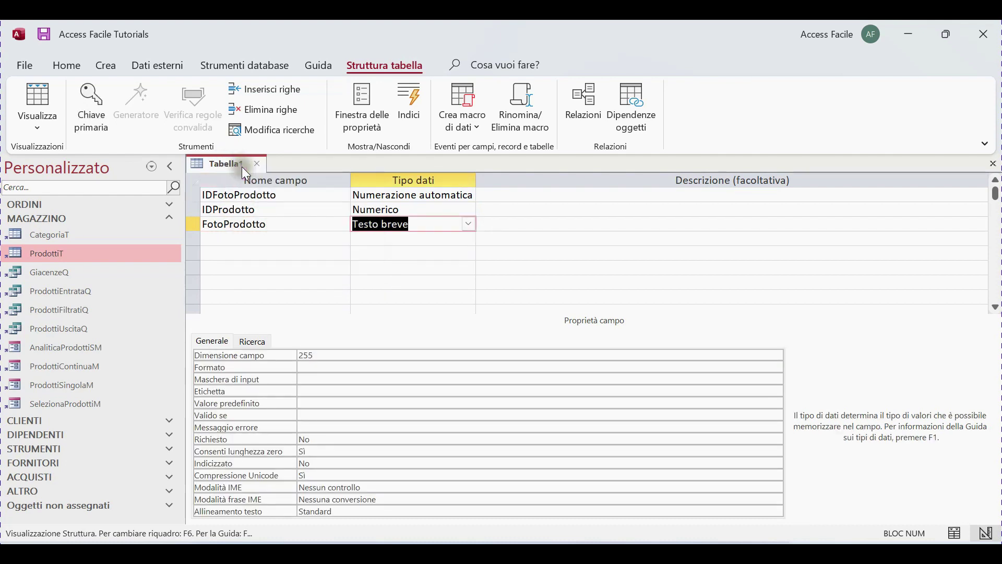
type("FotoProdottoT")
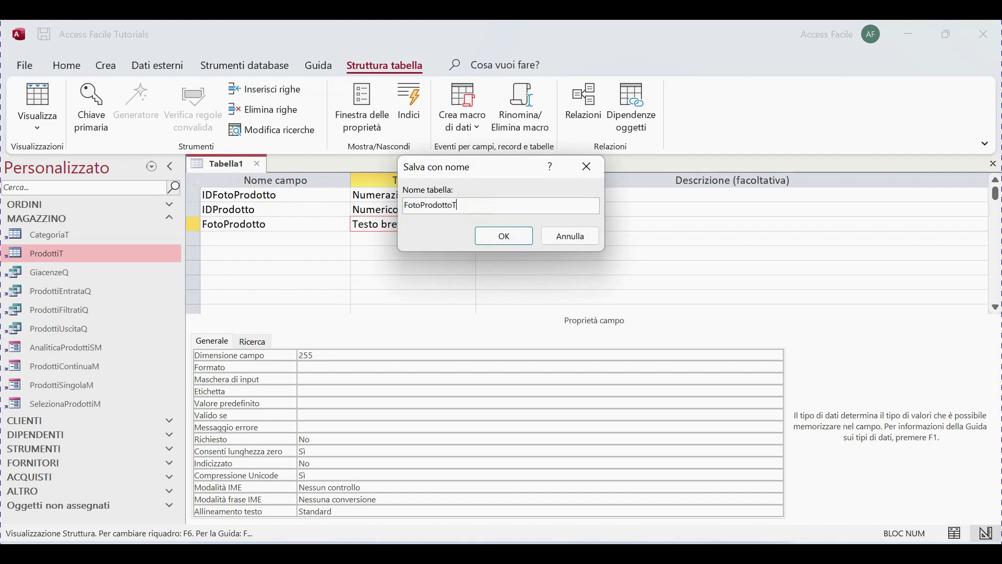
left_click(488, 239)
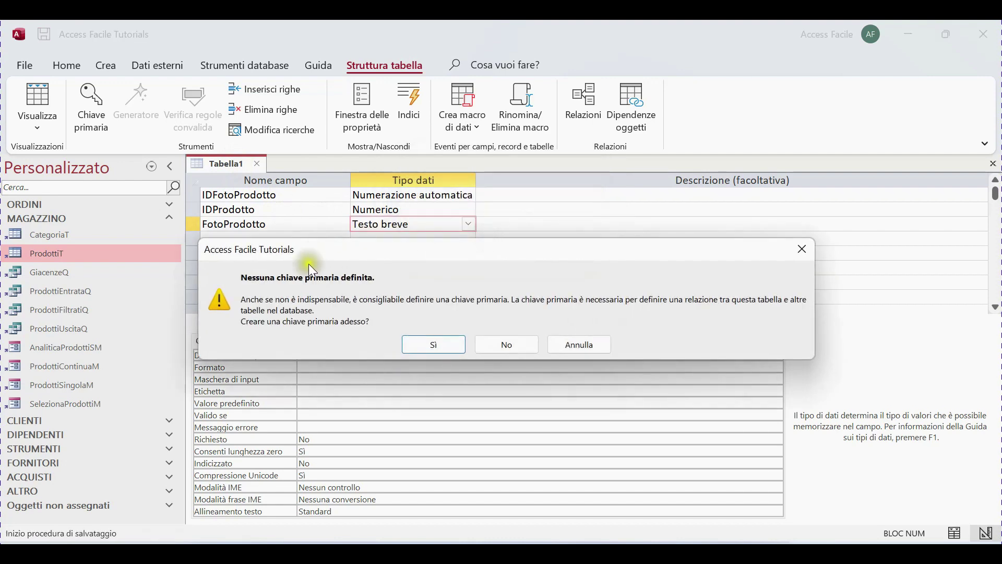
left_click(420, 342)
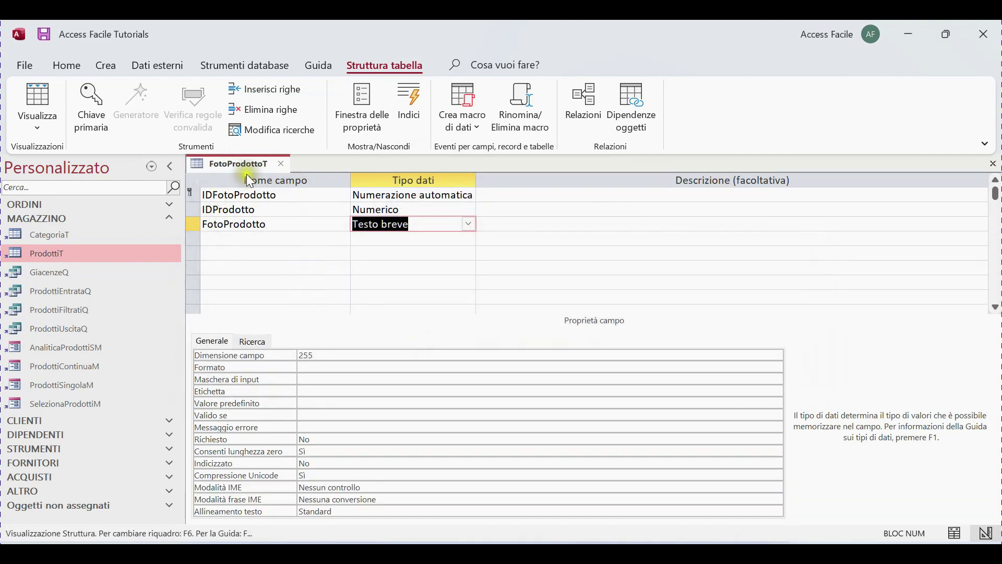
left_click(281, 164)
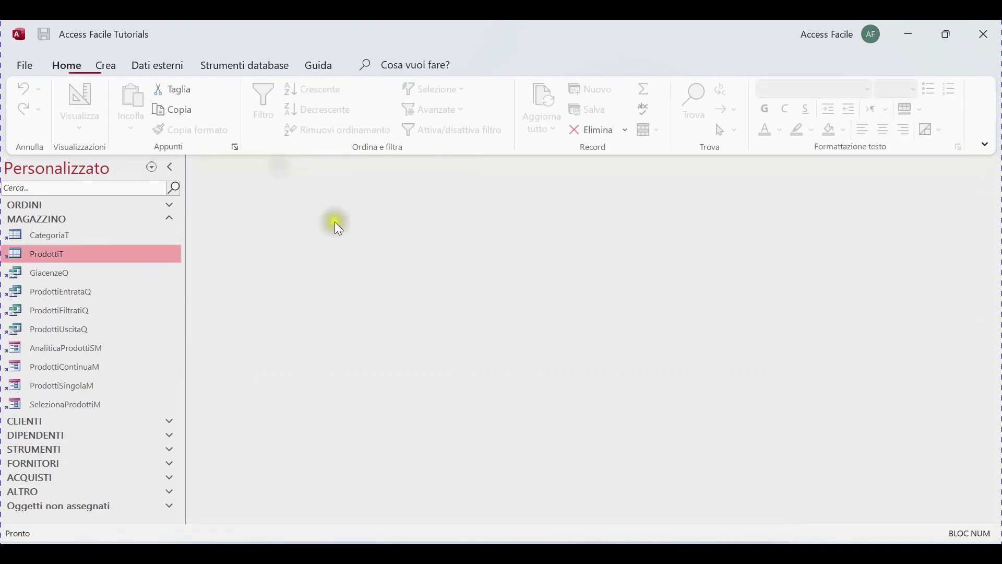
- Create a new blank form in Design view and save it as FotoM
left_click(103, 65)
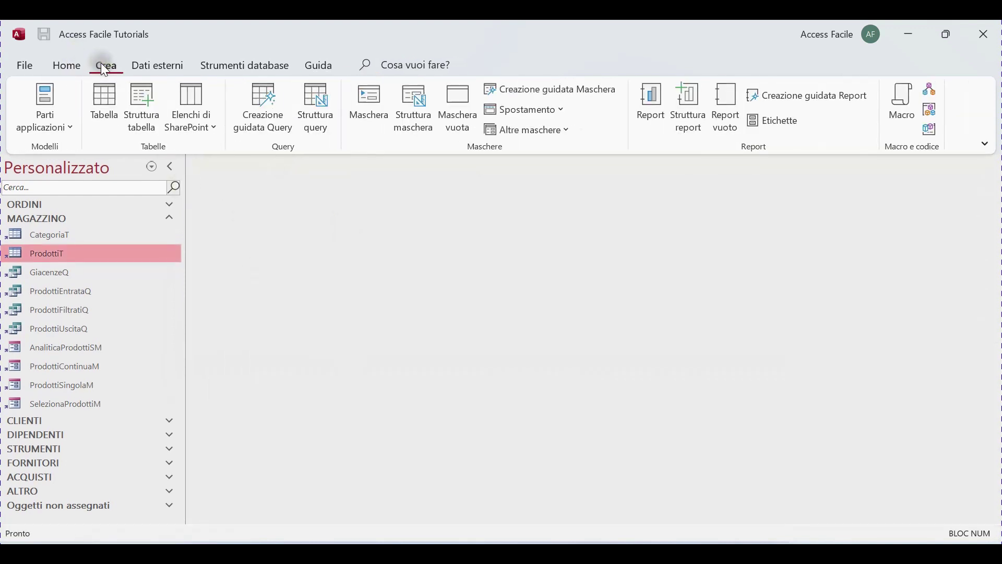
left_click(427, 124)
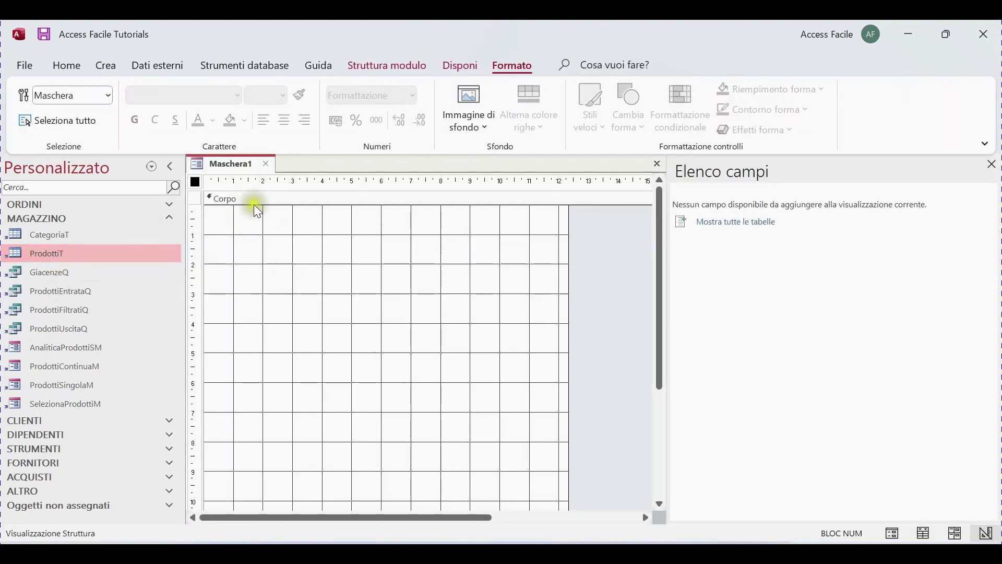
right_click(234, 166)
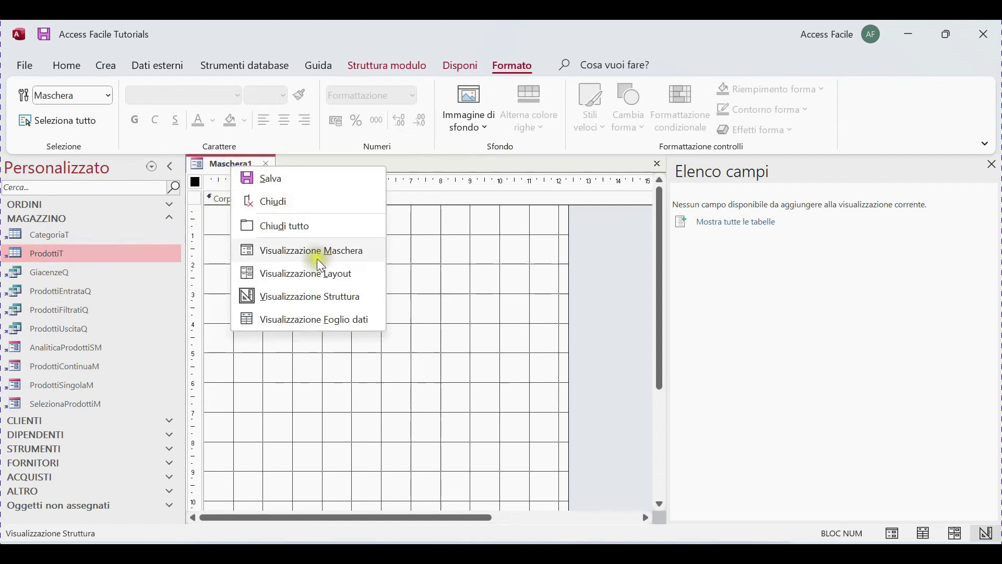
left_click(266, 177)
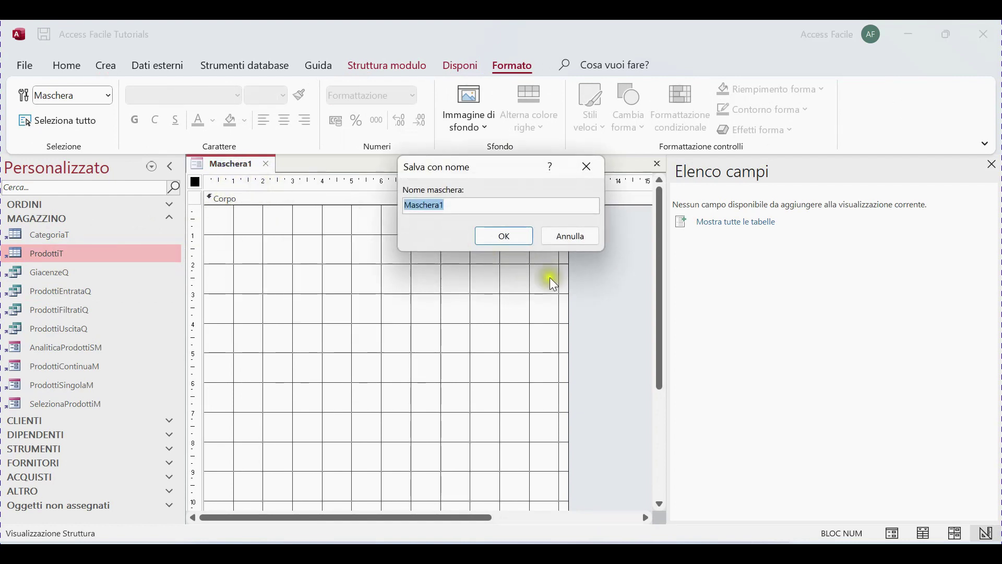
type("FotoM")
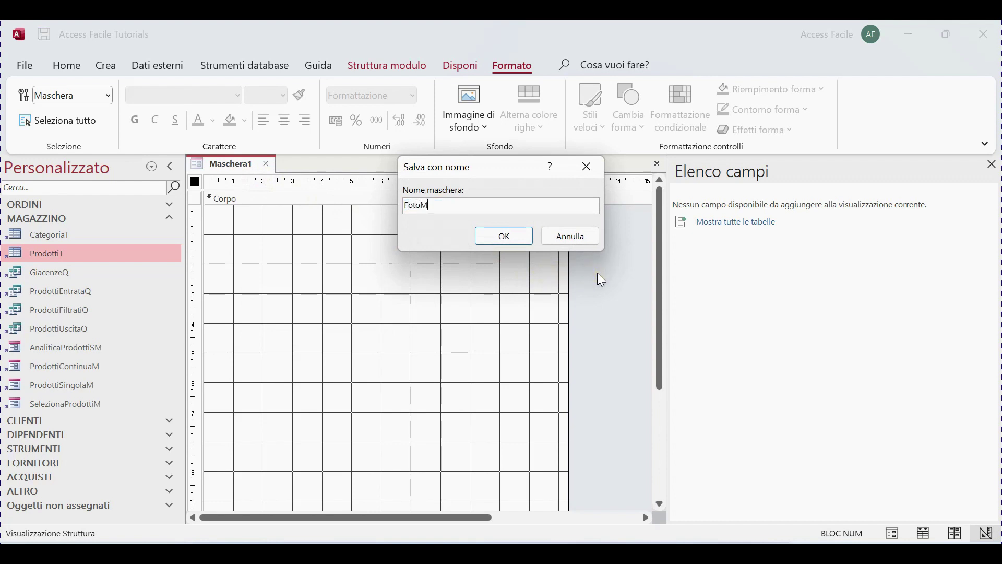
left_click(498, 239)
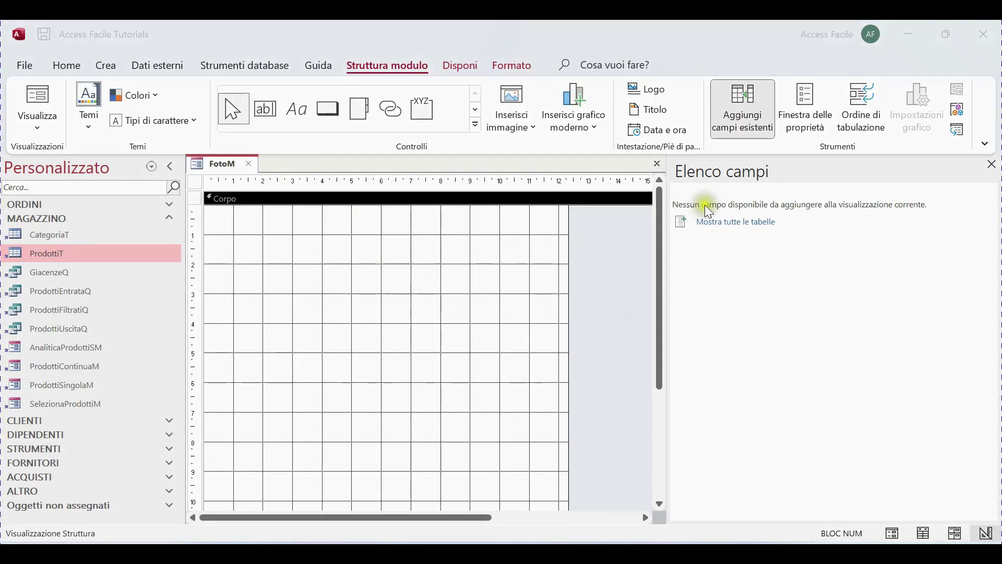
- Set the Origine record of the FotoM form to the FotoProdottoT table
left_click(803, 109)
left_click(729, 240)
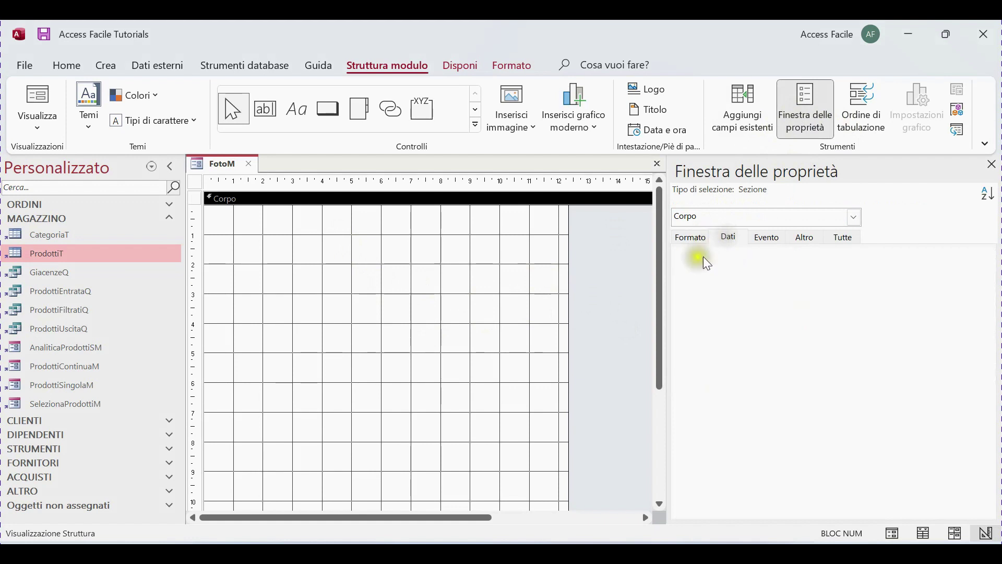
left_click(192, 182)
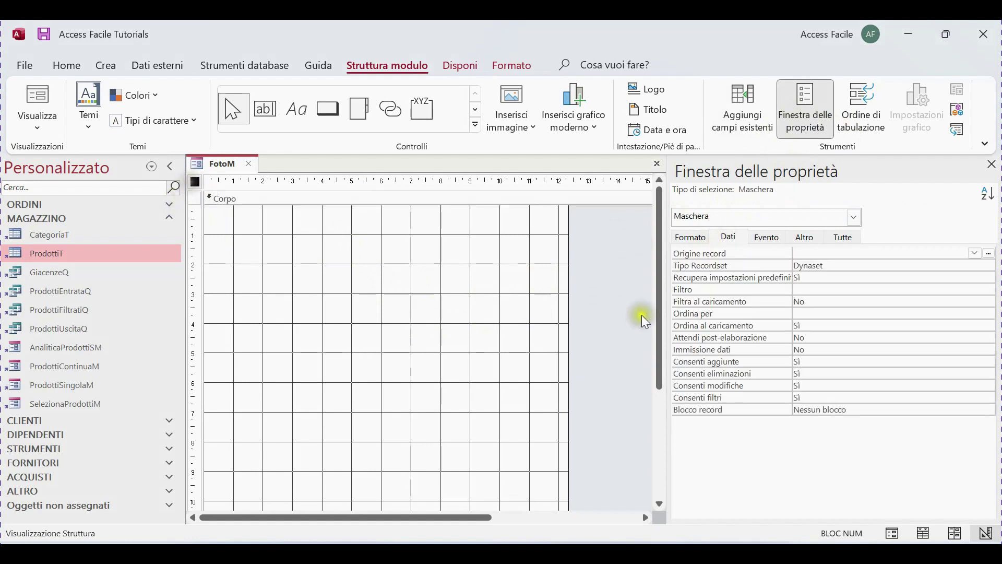
left_click(974, 253)
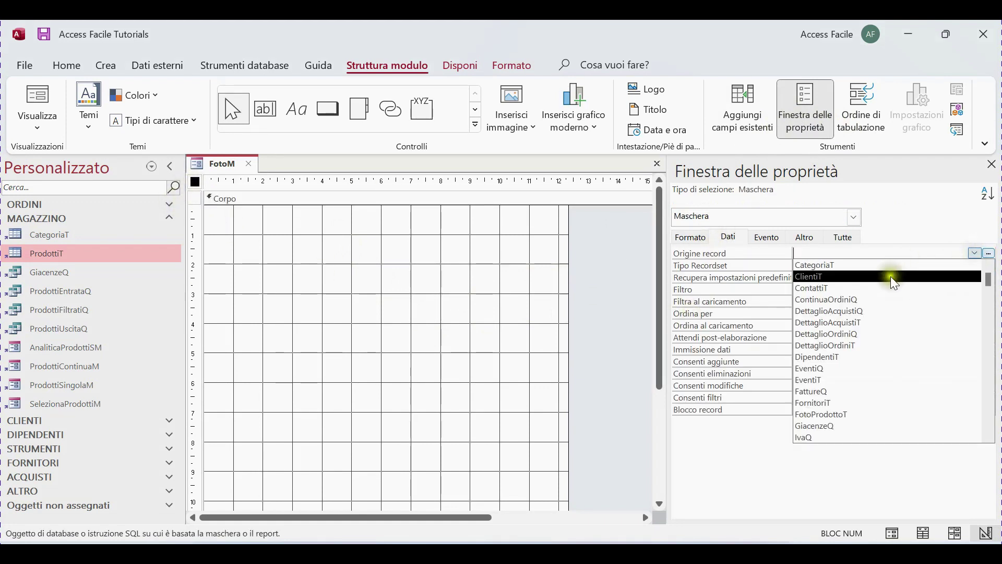
left_click(846, 417)
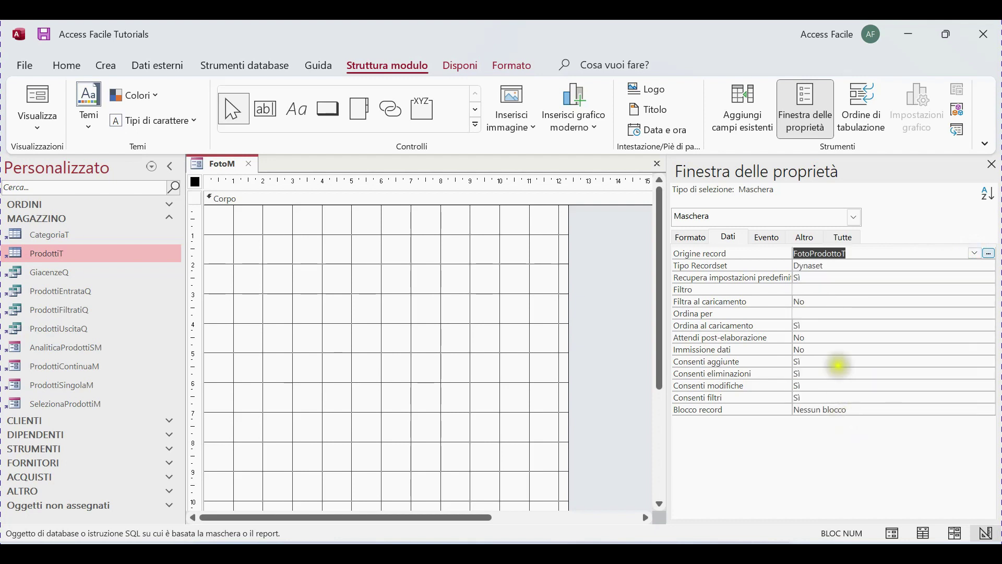
left_click(691, 236)
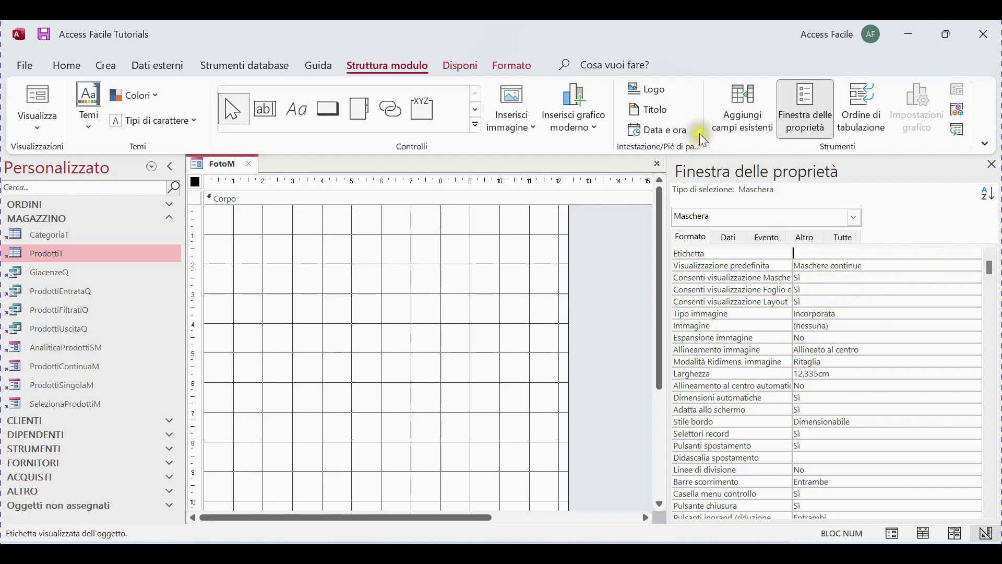
- Add the existing fields IDFotoProdotto and FotoProdotto to the Corpo section of the form
left_click(744, 131)
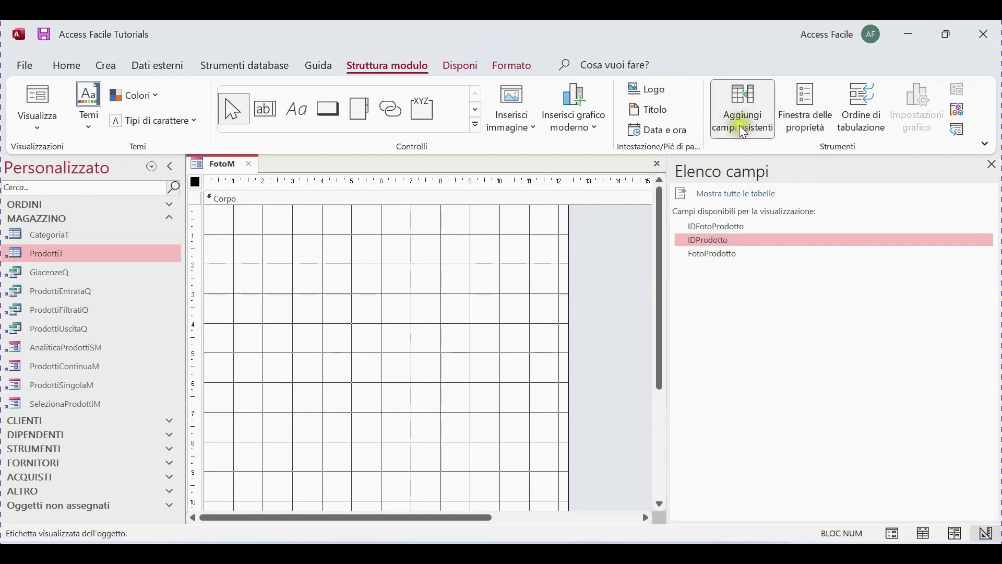
double_click(717, 231)
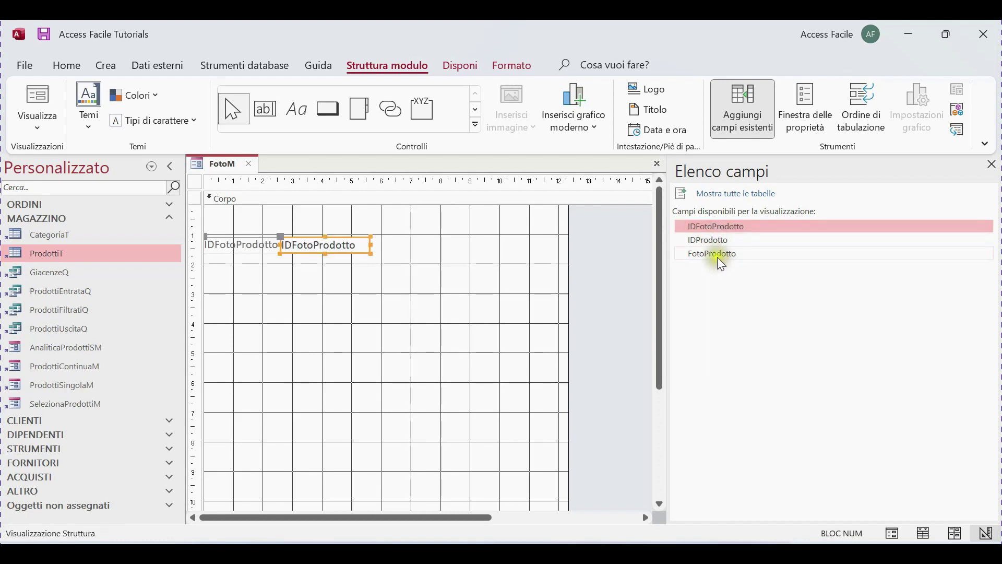
double_click(717, 257)
- Delete the IDFotoProdotto text box with its label, and the label of the FotoProdotto field
left_click(317, 308)
left_click_drag(382, 248, 233, 237)
key("Delete")
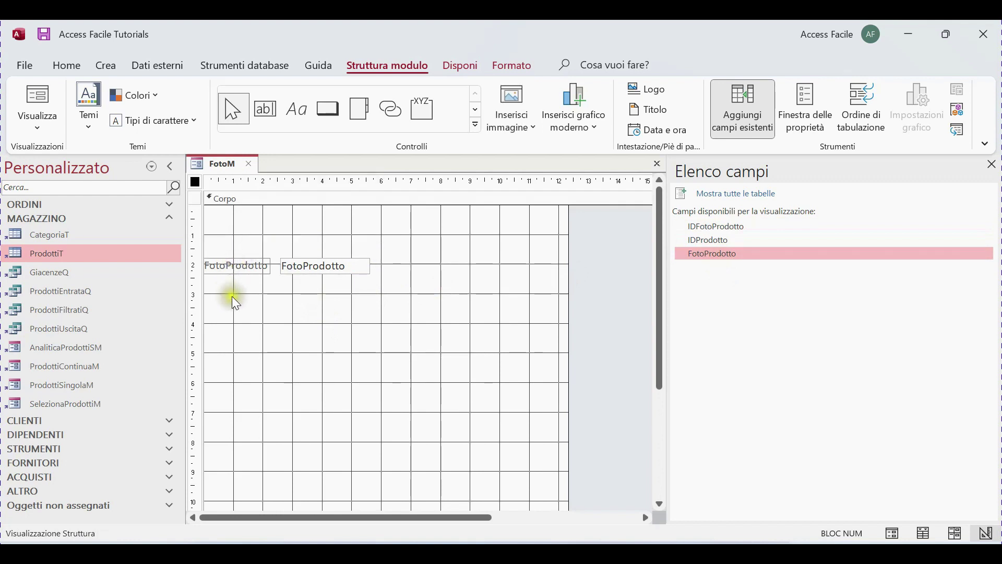
left_click(236, 263)
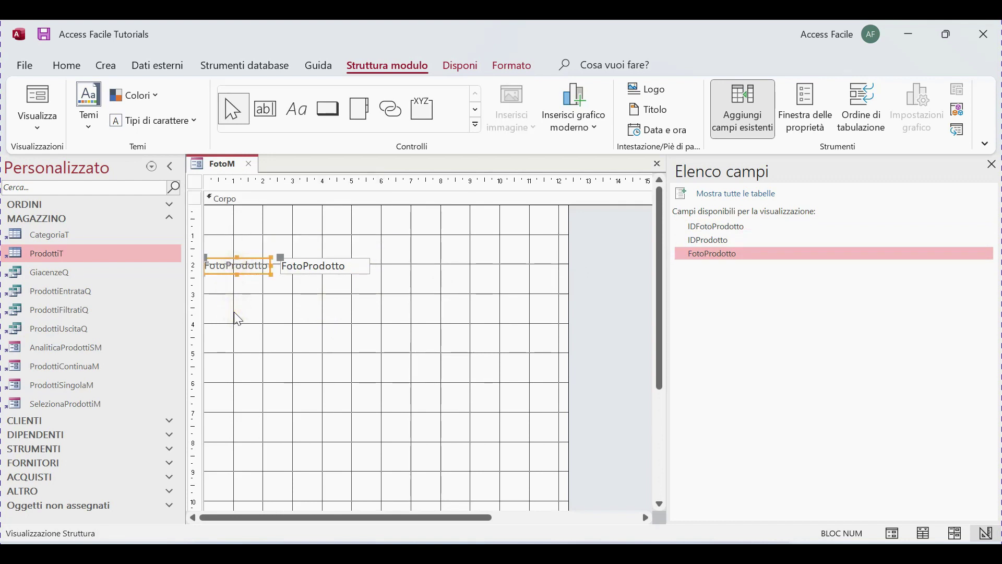
key("Delete")
- Widen the FotoProdotto text box to about 5 cm and move it near the upper-left corner of the Corpo section
left_click(293, 271)
left_click_drag(281, 267, 219, 269)
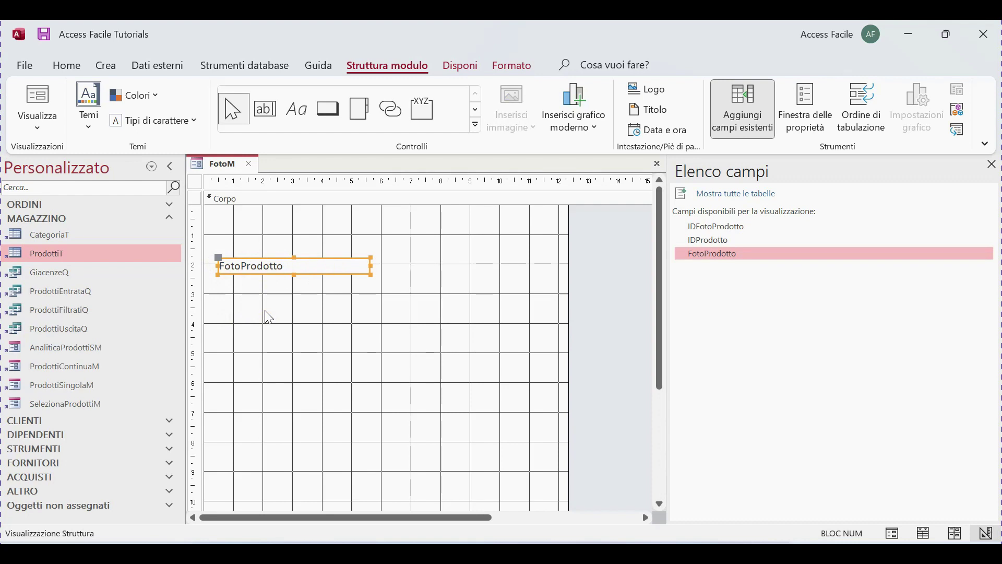
left_click(330, 348)
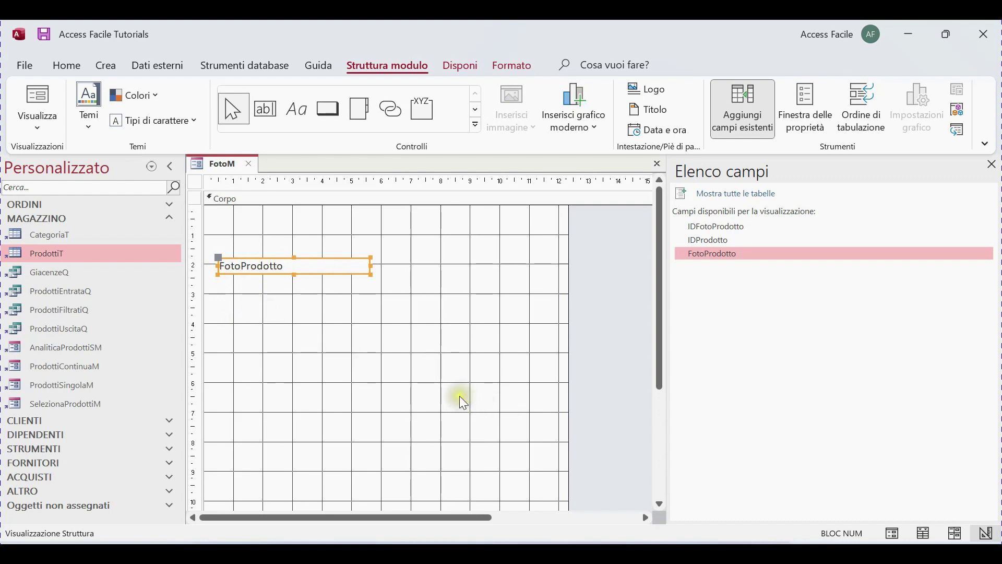
scroll(460, 403, "down", 2)
scroll(399, 367, "up", 2)
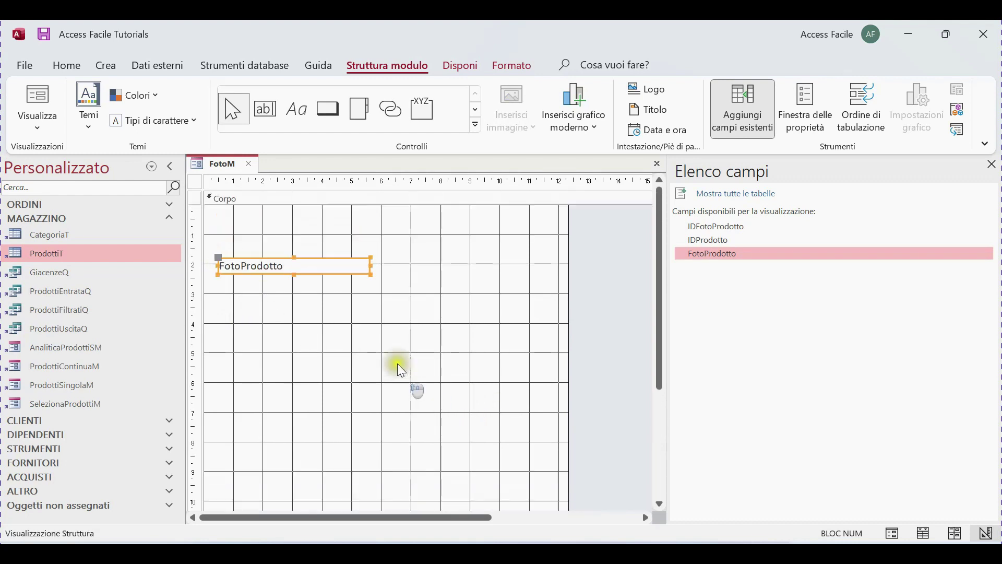
left_click(397, 273)
left_click(218, 261)
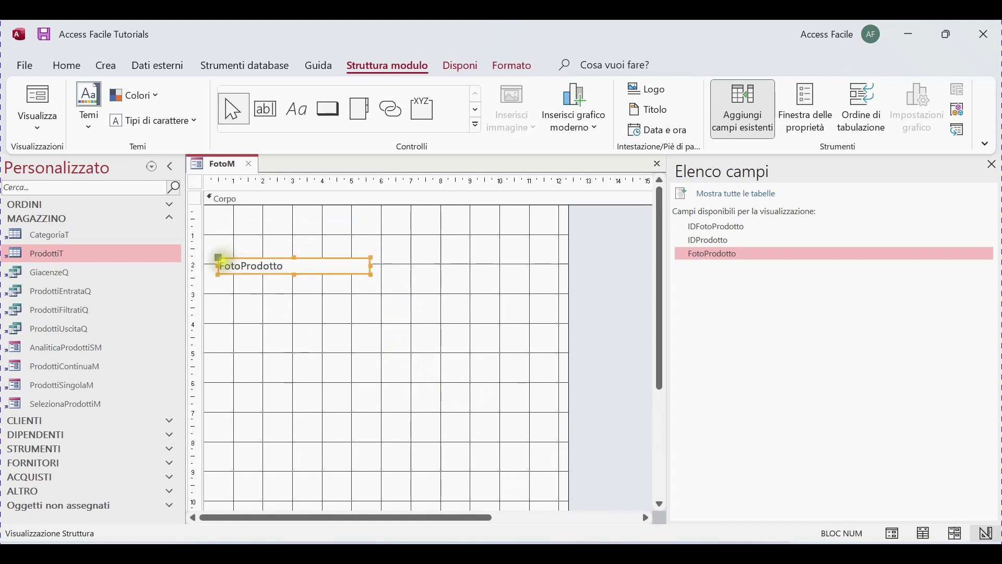
left_click_drag(218, 258, 212, 223)
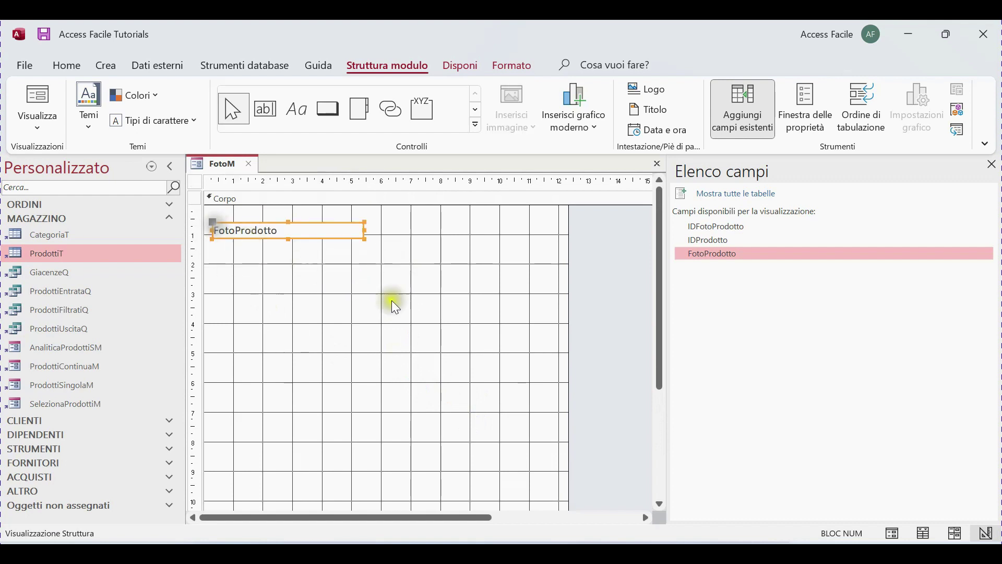
- Draw an image control about 4.1 by 1.7 cm beside the FotoProdotto text box without choosing a picture file
left_click(408, 305)
left_click(476, 109)
left_click(474, 110)
left_click(336, 120)
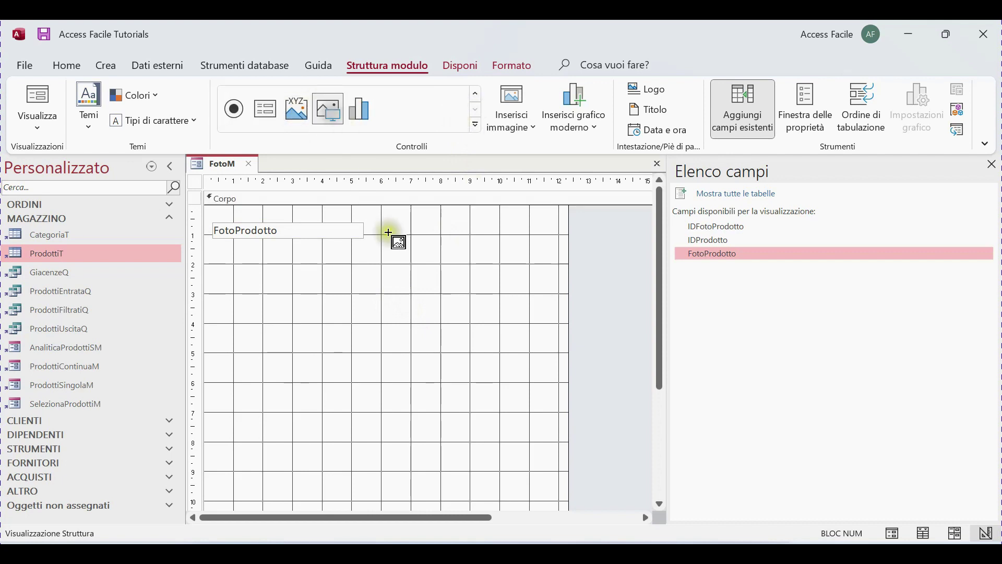
left_click_drag(382, 208, 504, 259)
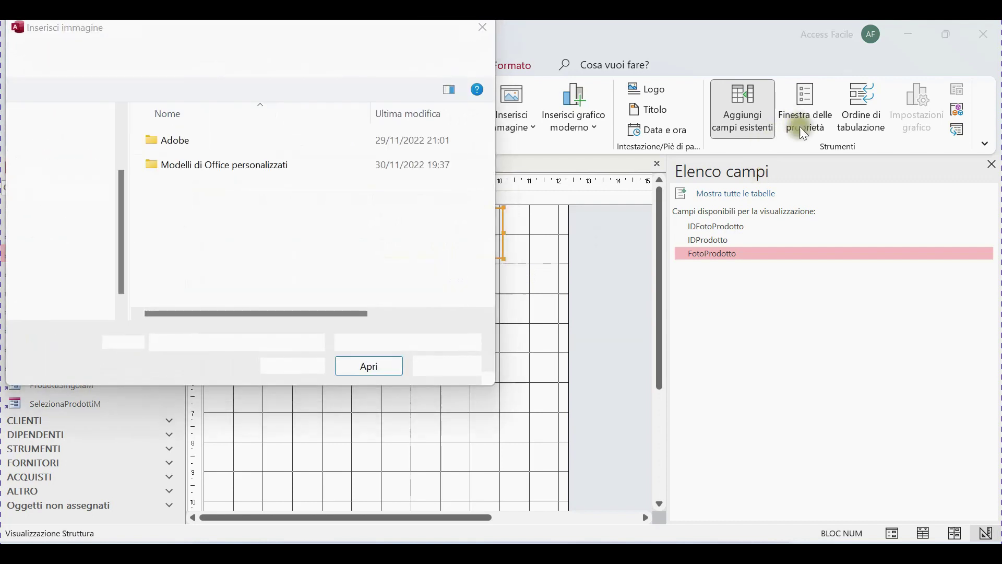
left_click(423, 371)
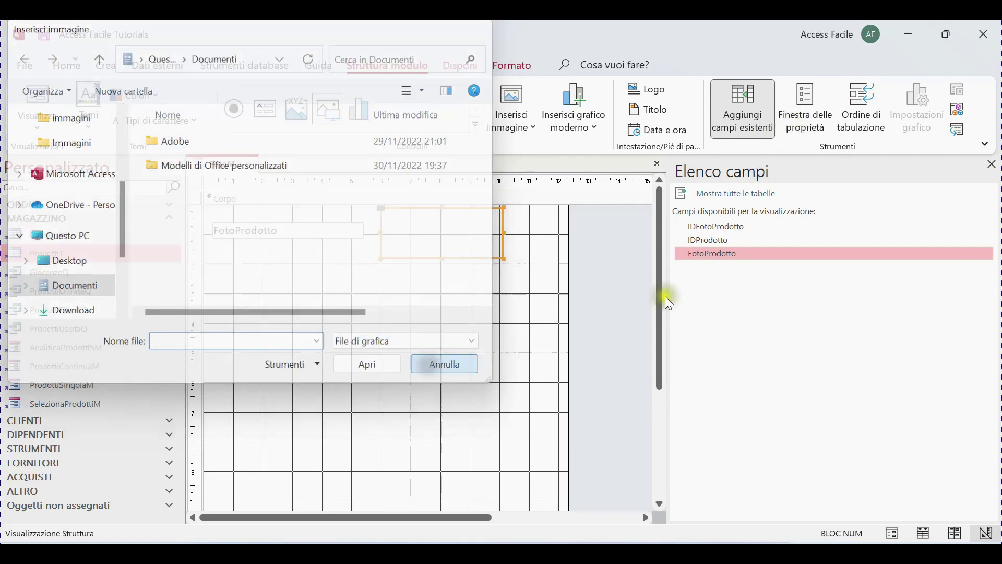
- Set the Origine controllo of the new image control to the FotoProdotto field
left_click(801, 119)
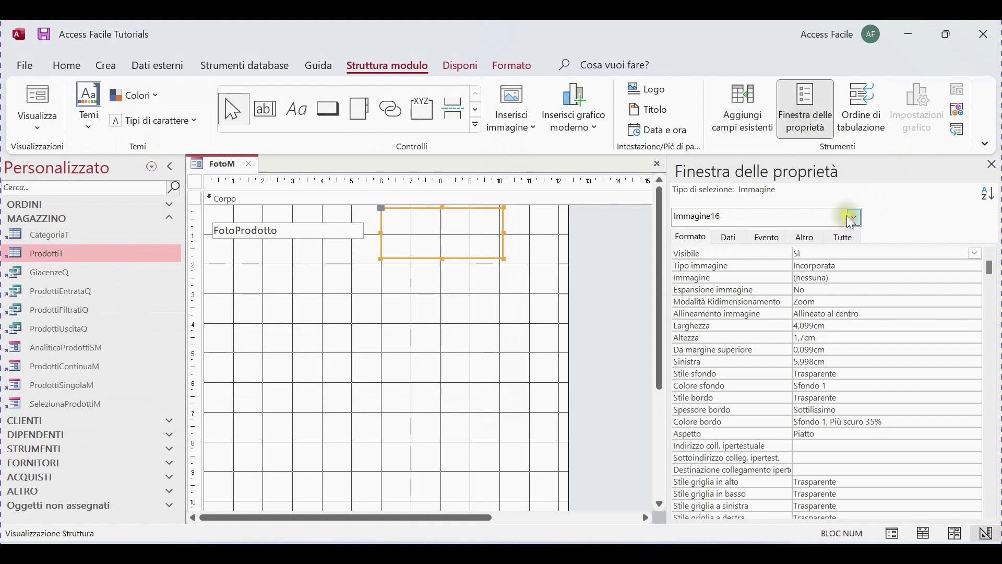
left_click(729, 238)
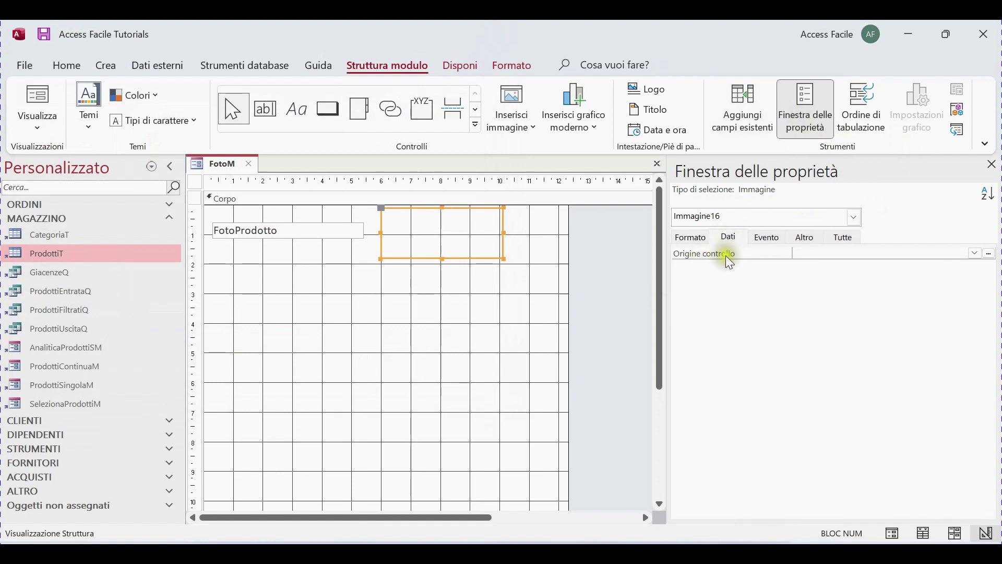
left_click(976, 254)
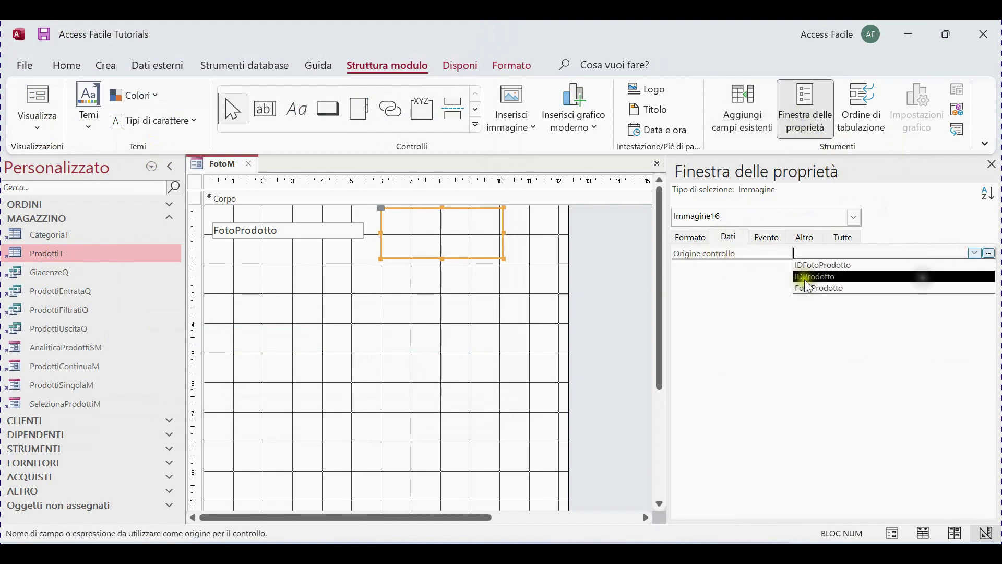
left_click(838, 290)
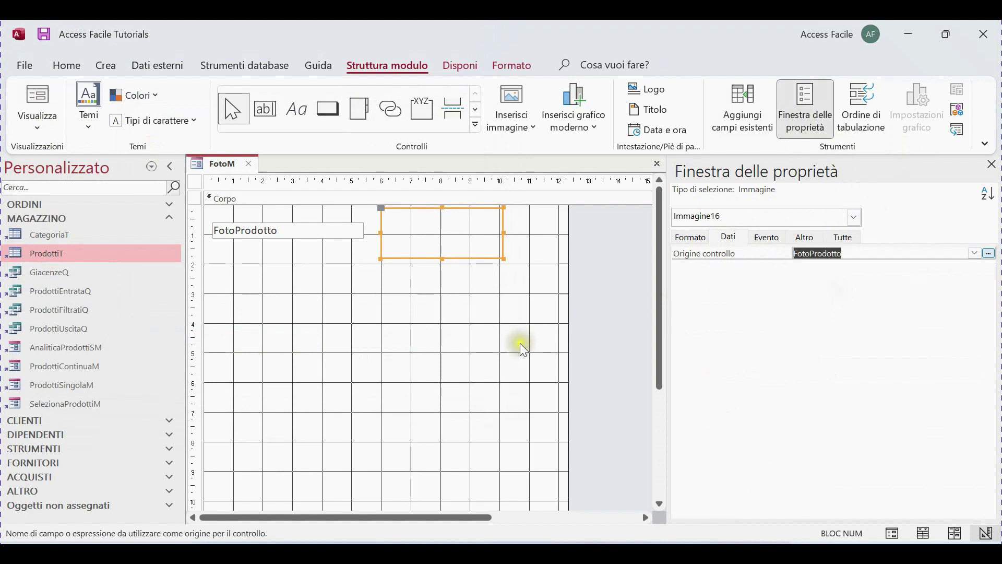
- Shrink the Corpo section to about 2 cm high and 10.4 cm wide around the controls
left_click(541, 325)
scroll(406, 421, "down", 3)
left_click_drag(395, 426, 402, 257)
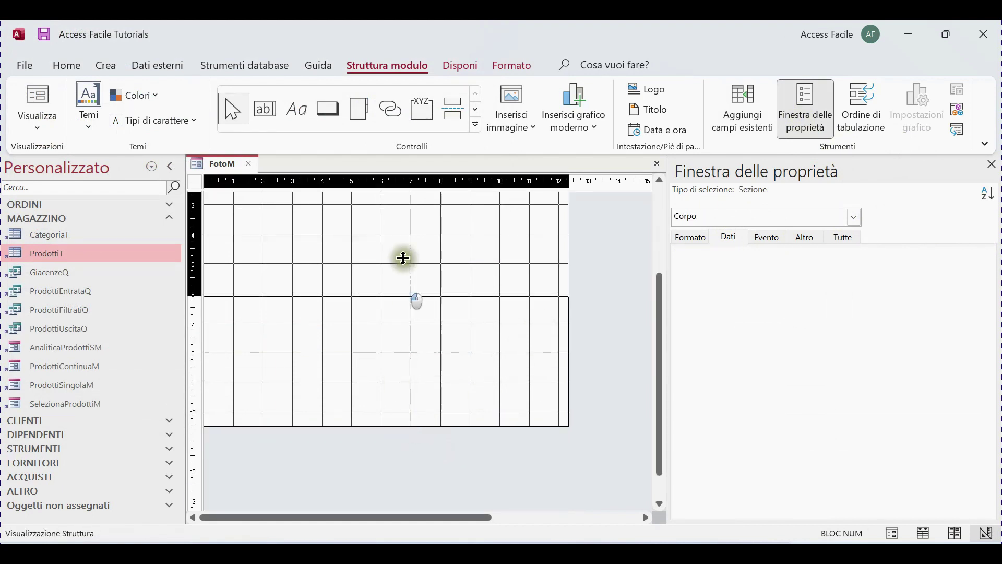
left_click_drag(389, 277, 393, 264)
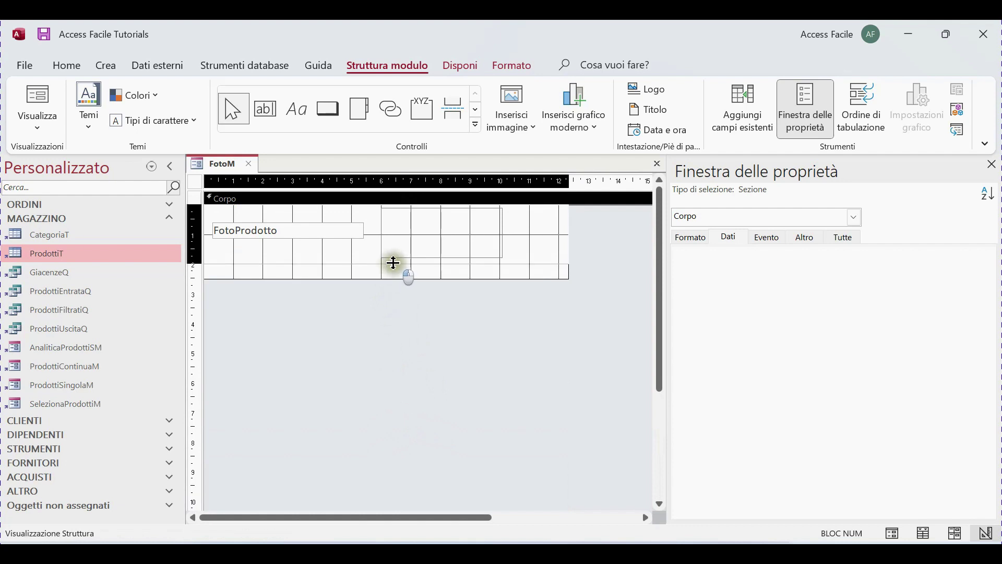
left_click(571, 232)
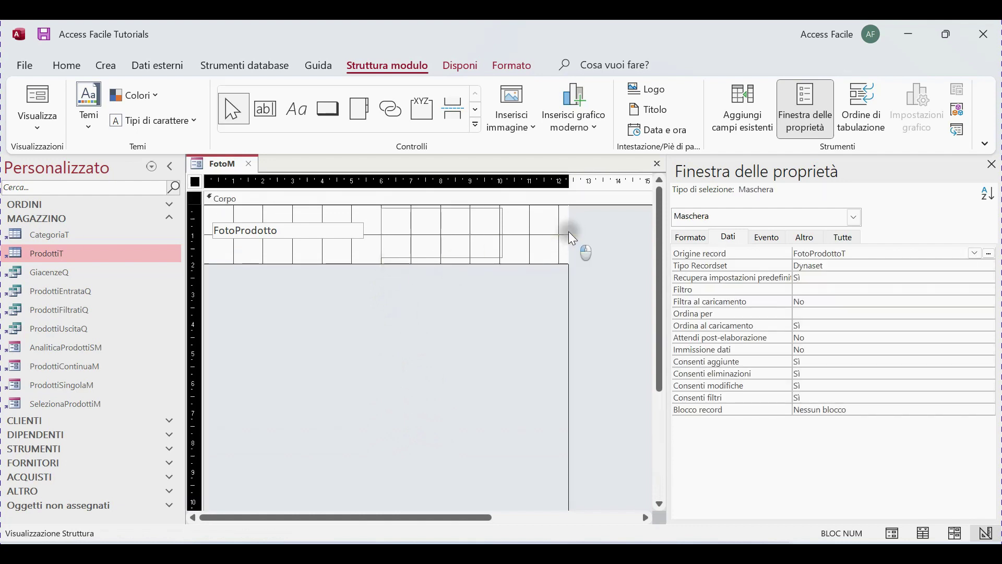
left_click_drag(569, 232, 511, 232)
- Preview the FotoM form in Form view and return to Design view
right_click(233, 163)
left_click(233, 166)
right_click(231, 165)
left_click(269, 245)
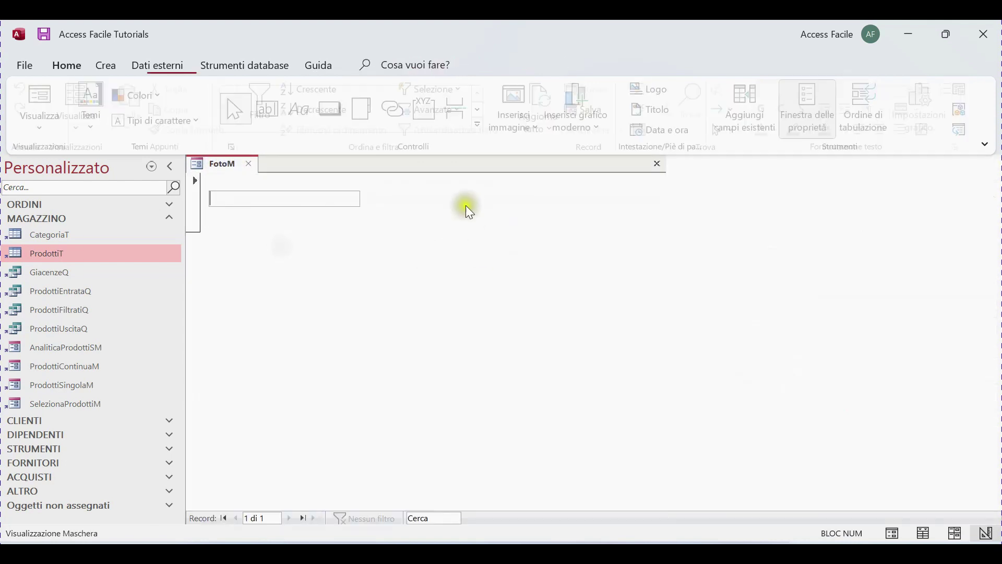
right_click(440, 261)
left_click(502, 319)
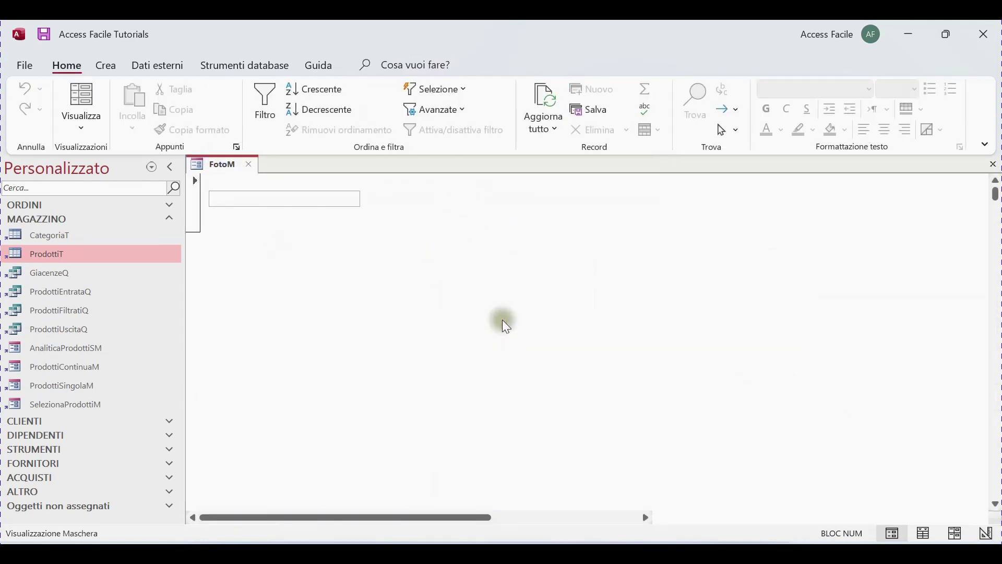
- Set the Popup property of the FotoM form to Sì
left_click(806, 241)
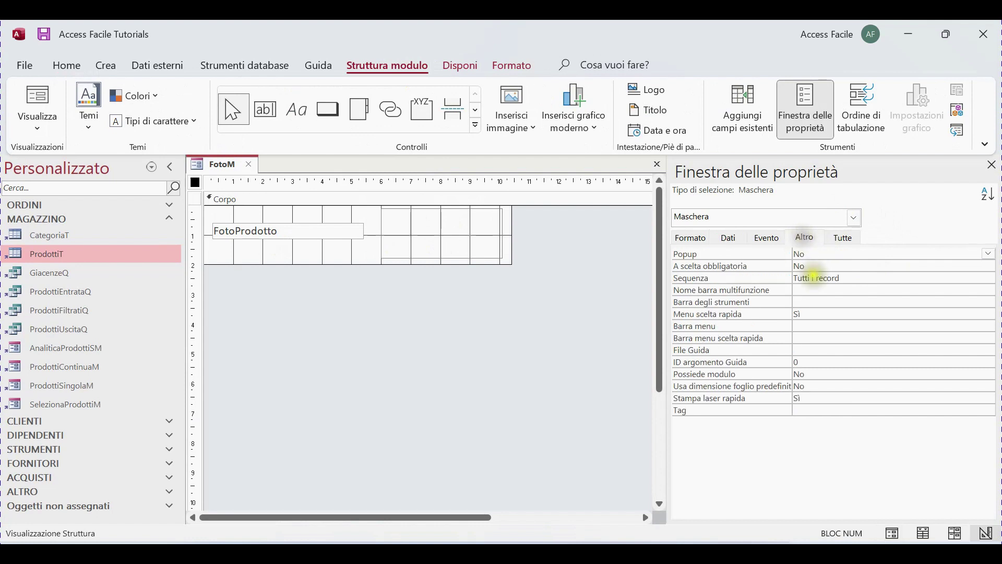
left_click(988, 254)
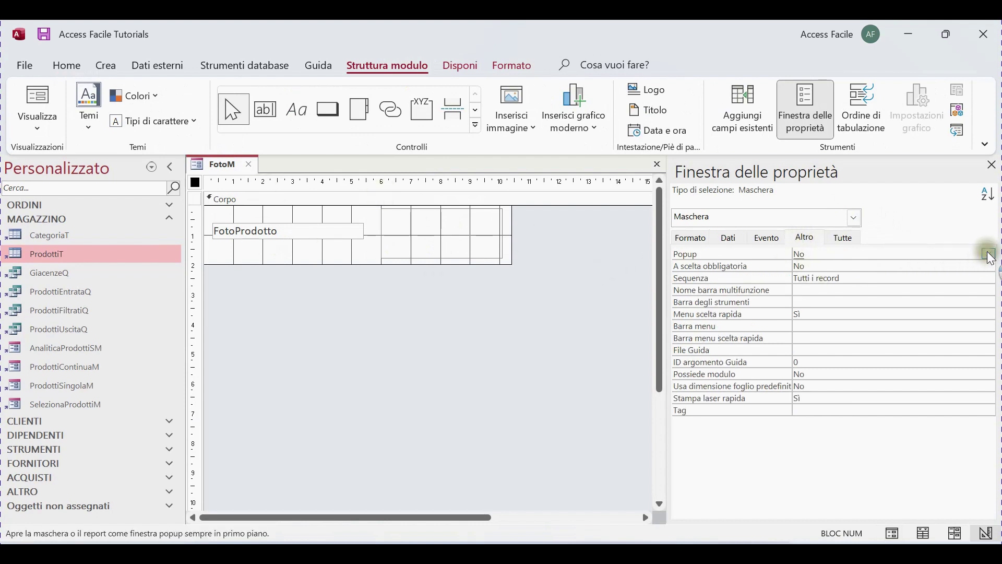
left_click(954, 264)
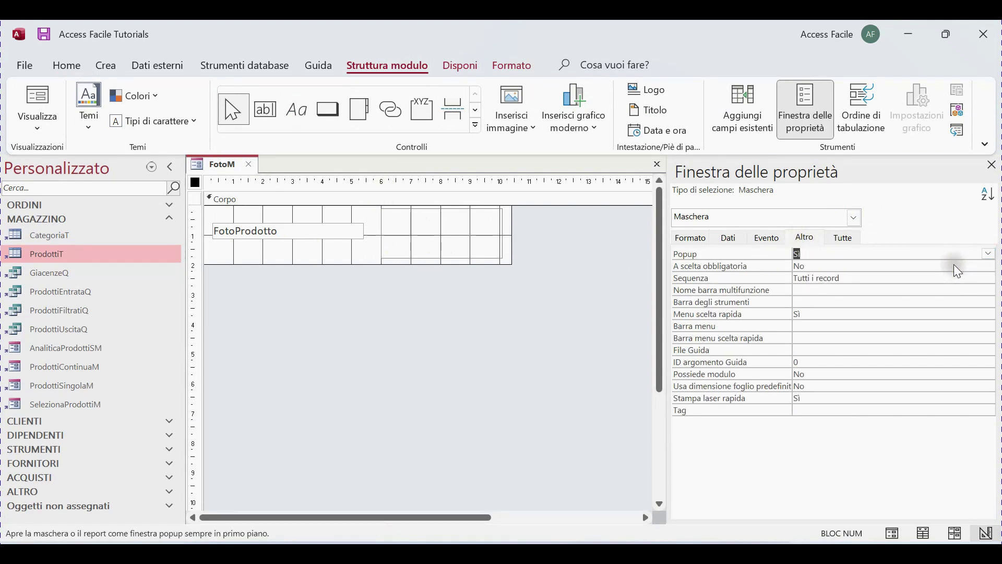
- Preview the FotoM form as a popup in form view, reposition its window, and return it to design view
right_click(216, 169)
right_click(228, 165)
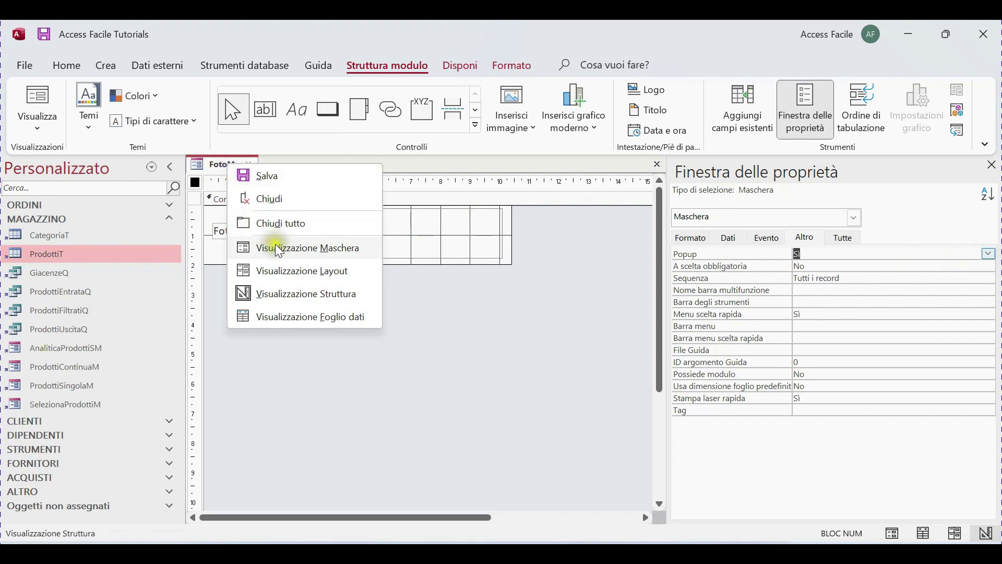
left_click(279, 249)
left_click_drag(343, 189, 430, 139)
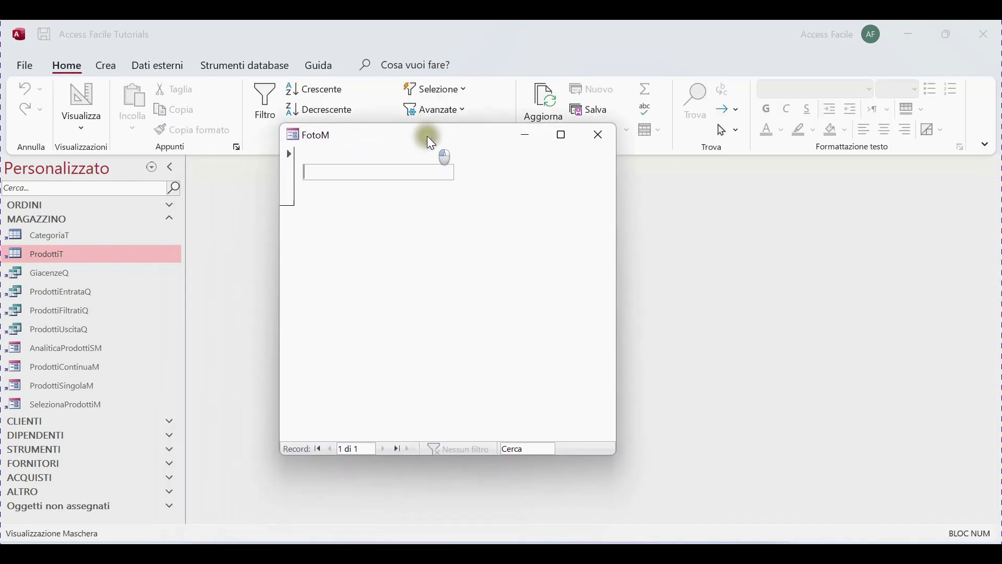
right_click(530, 255)
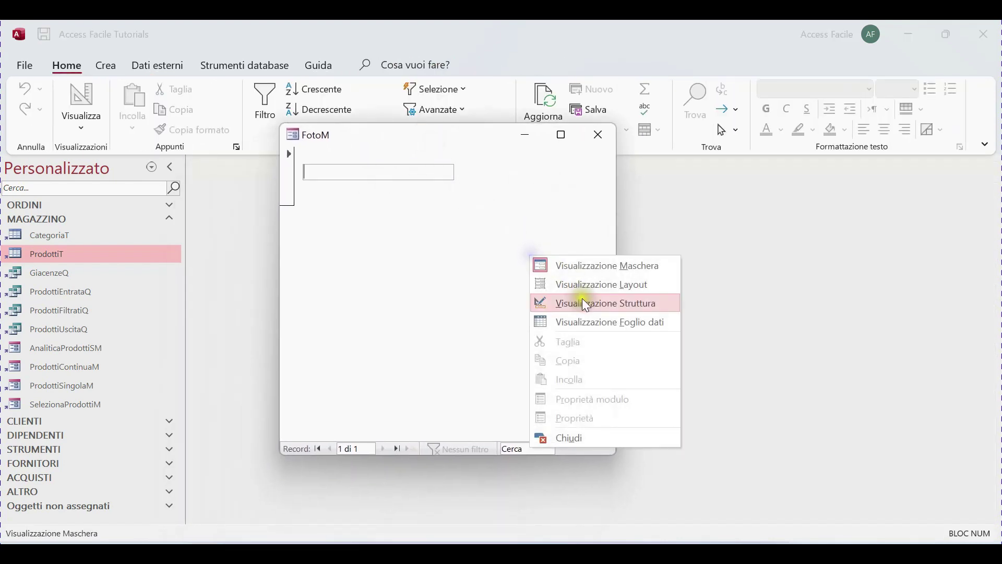
left_click(585, 300)
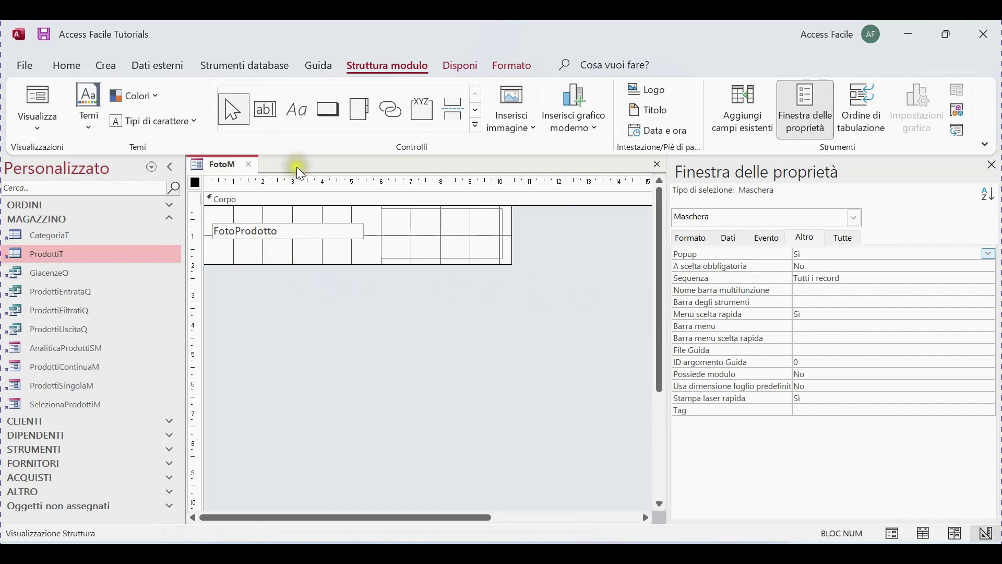
- Add a command button below the FotoProdotto field on the FotoM form, skipping the button wizard
left_click(328, 109)
left_click_drag(252, 245, 324, 259)
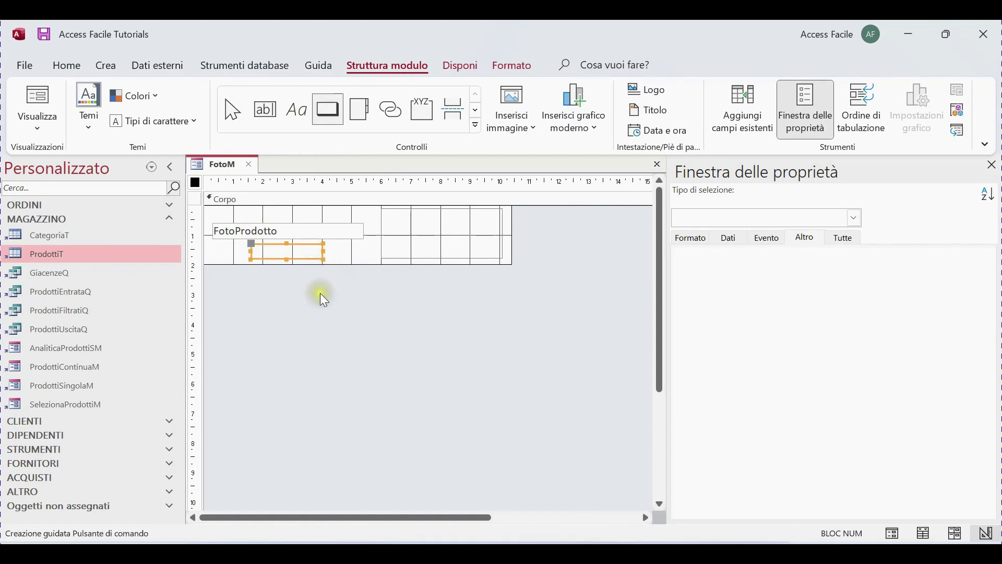
left_click(607, 349)
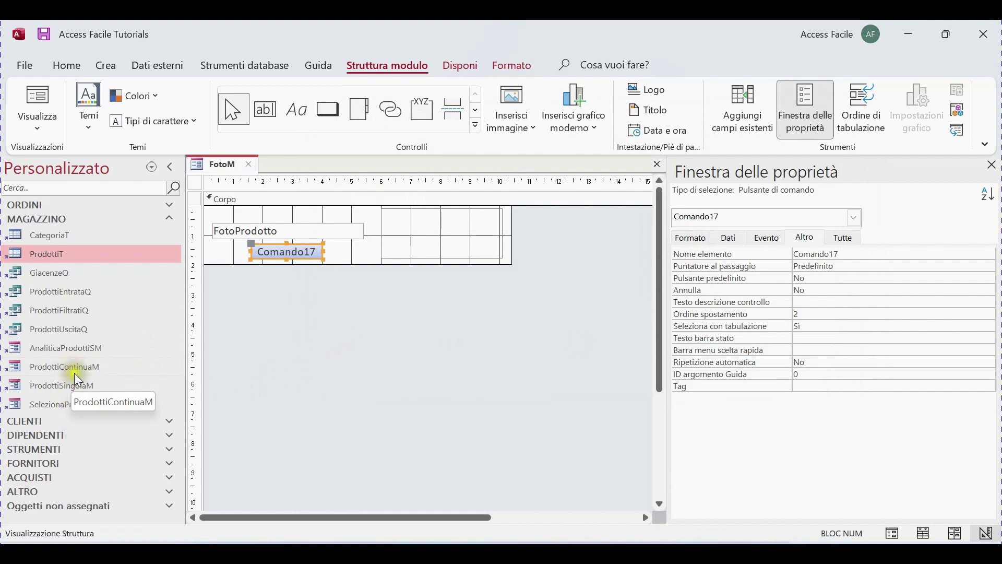
- Open the ProdottiSingolaM form in design view and examine the event properties of its Foto button
right_click(64, 386)
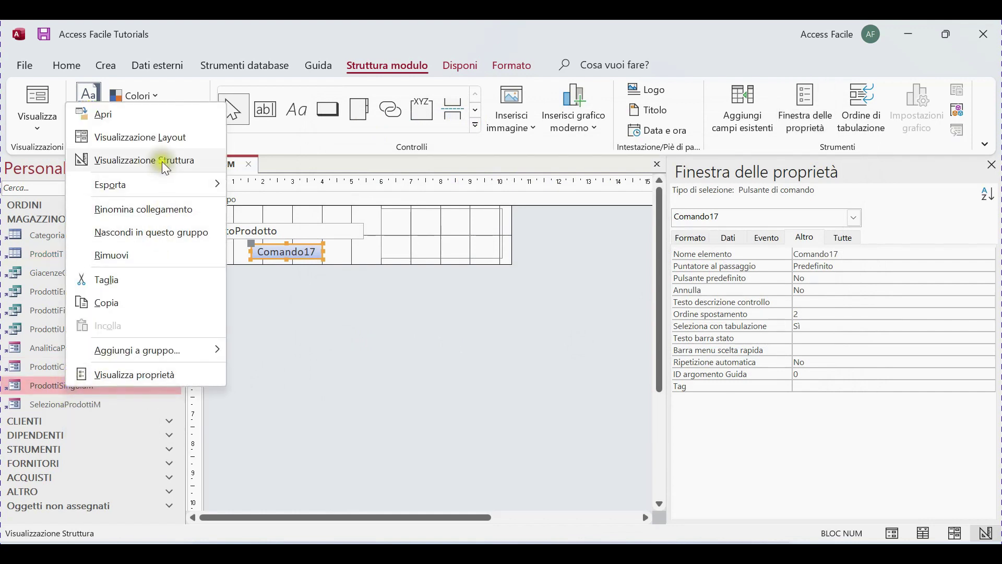
left_click(162, 161)
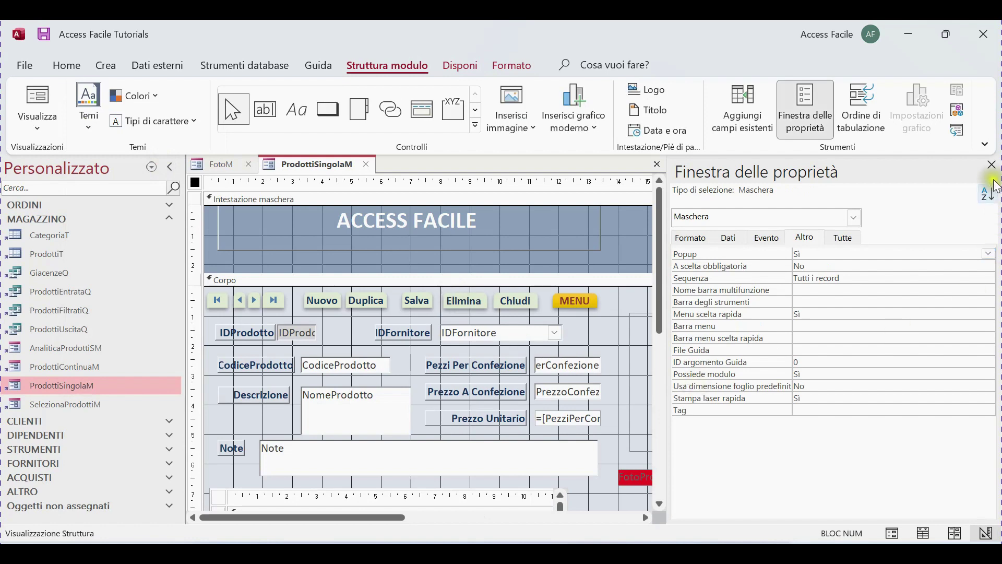
left_click(991, 165)
scroll(755, 431, "down", 2)
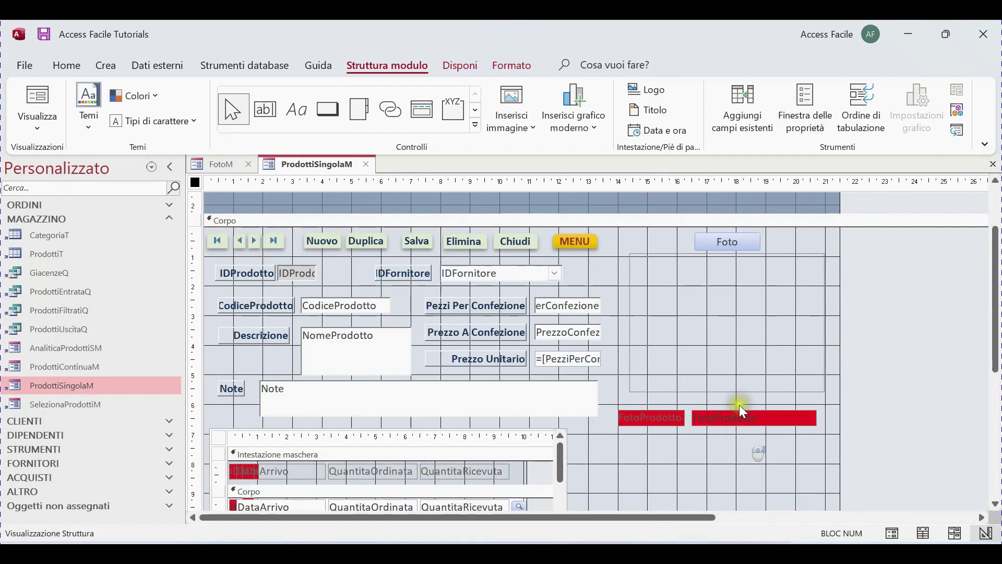
left_click(728, 240)
left_click(800, 131)
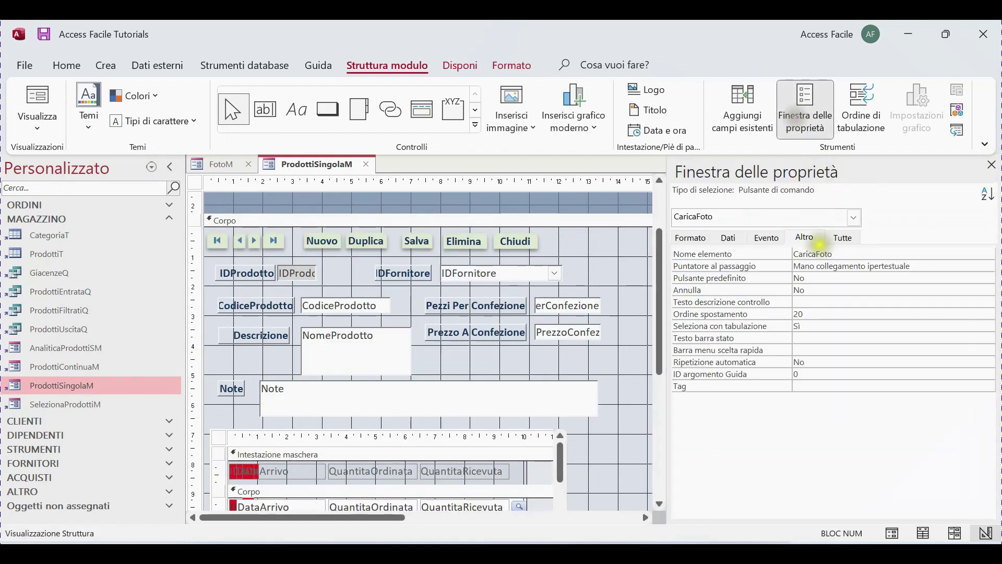
left_click(766, 238)
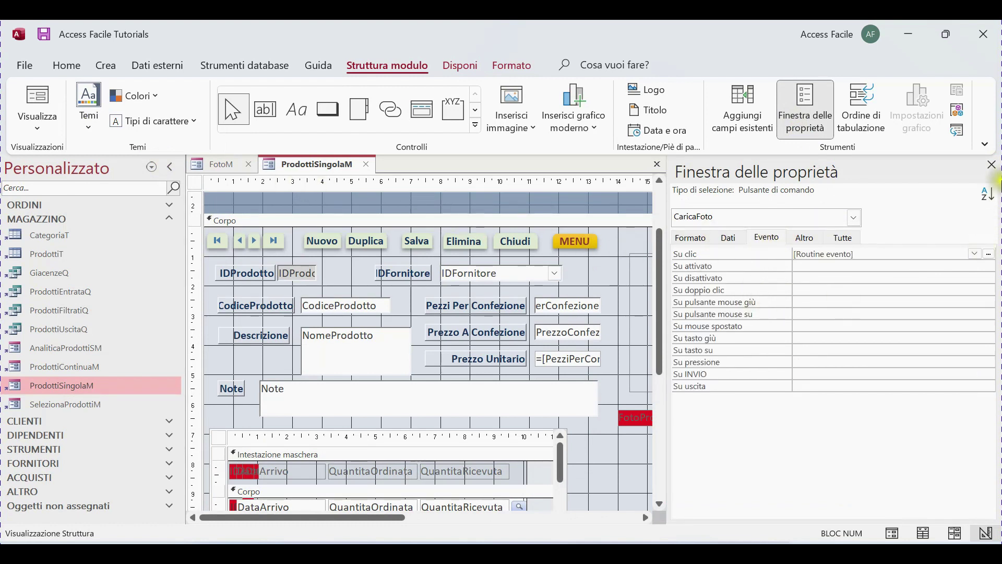
left_click(992, 166)
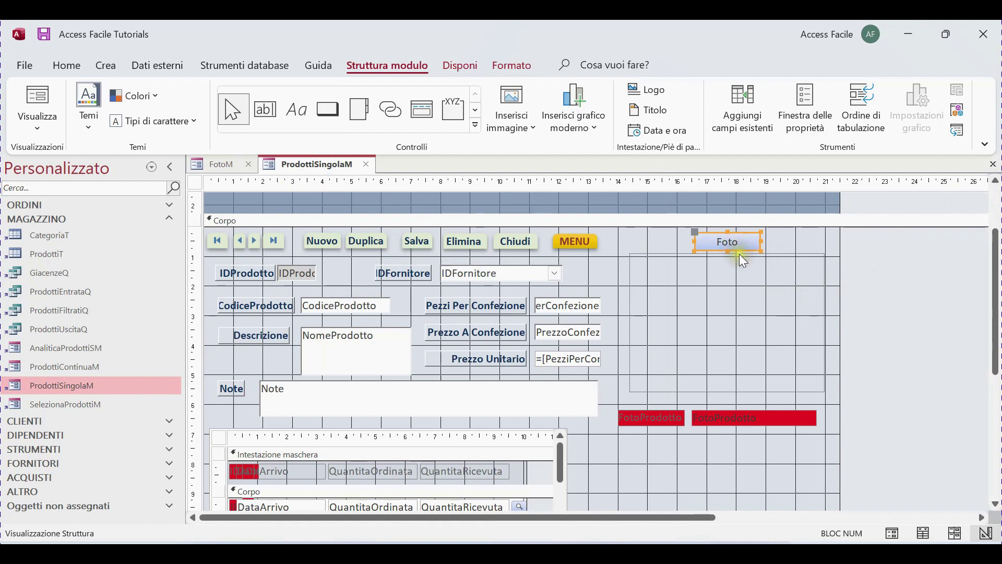
- Change the caption of the new command button on the FotoM form to "Foto"
left_click(213, 166)
left_click(264, 249)
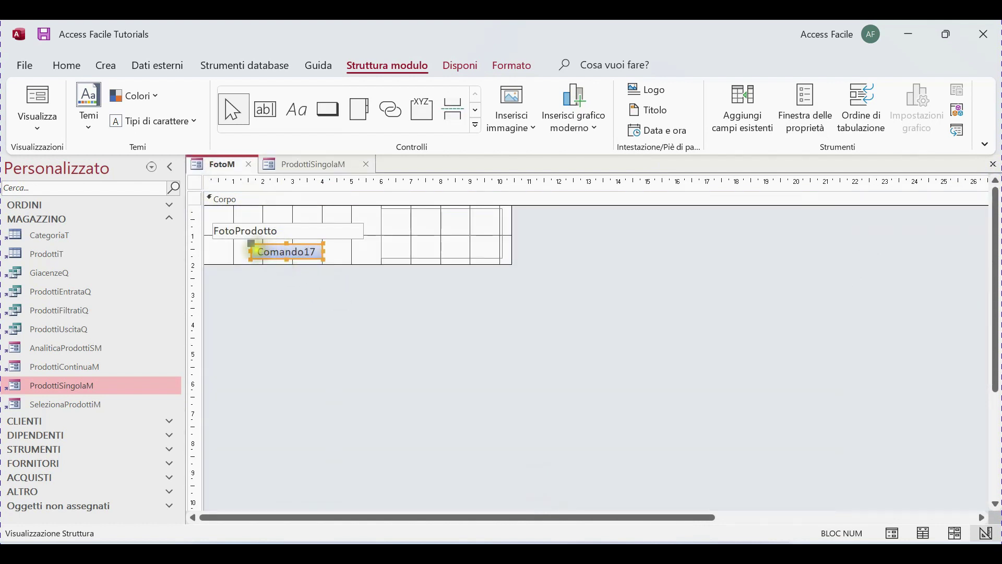
left_click_drag(254, 250, 312, 250)
type("F")
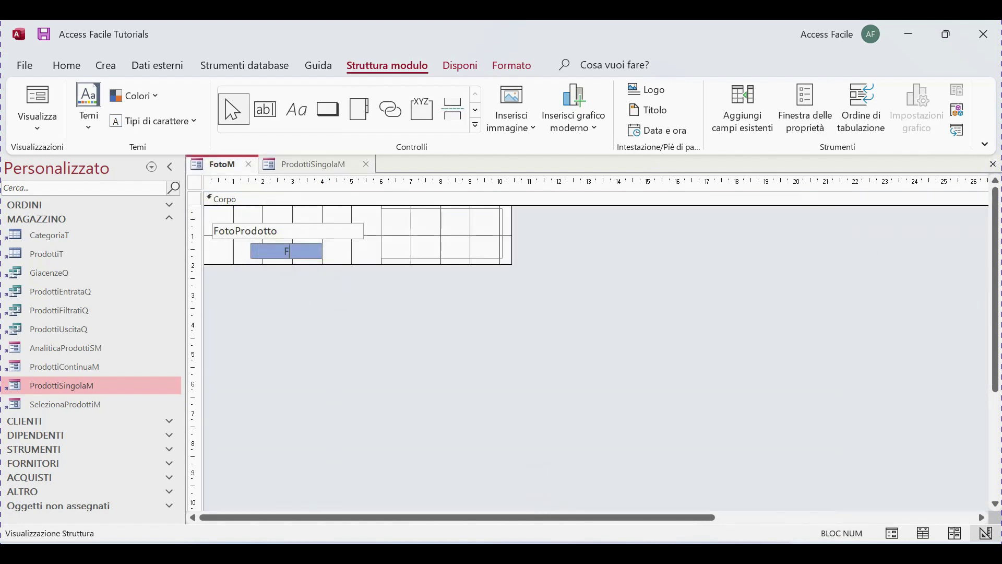
type("oto")
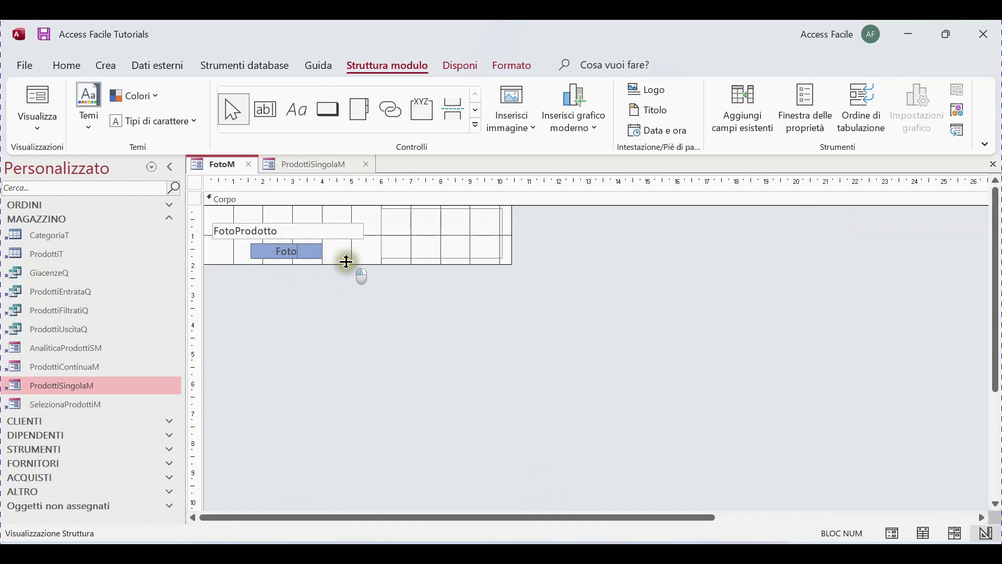
key("Return")
- Check how the matching button in ProdottiSingolaM is named, and name the FotoM button FotoBtn
left_click(802, 120)
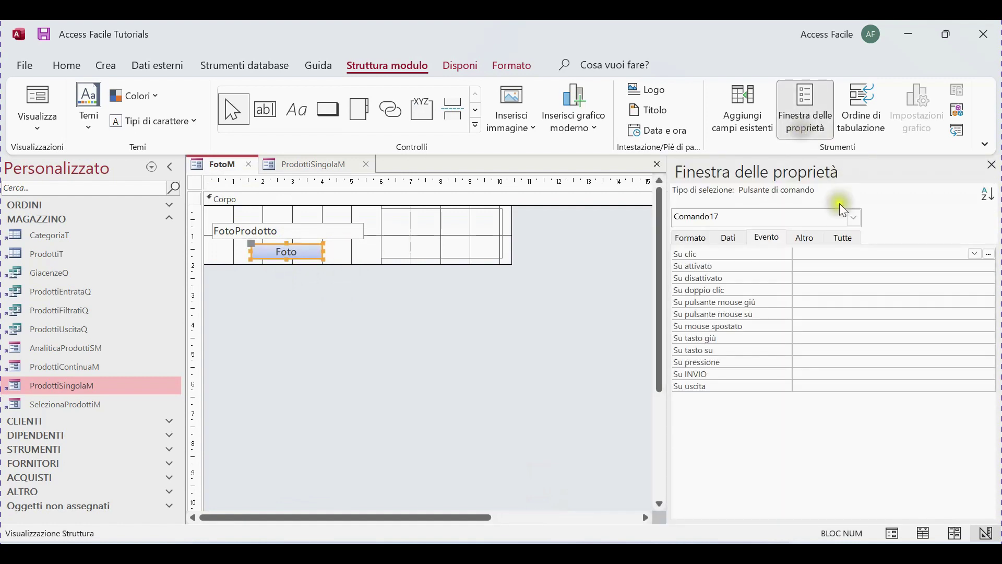
left_click(812, 237)
left_click(746, 254)
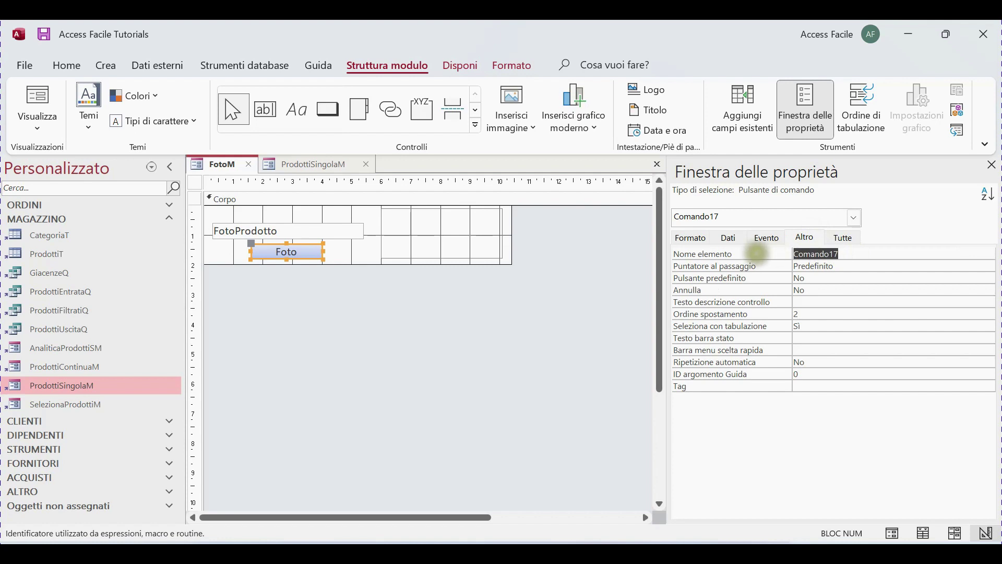
left_click(312, 164)
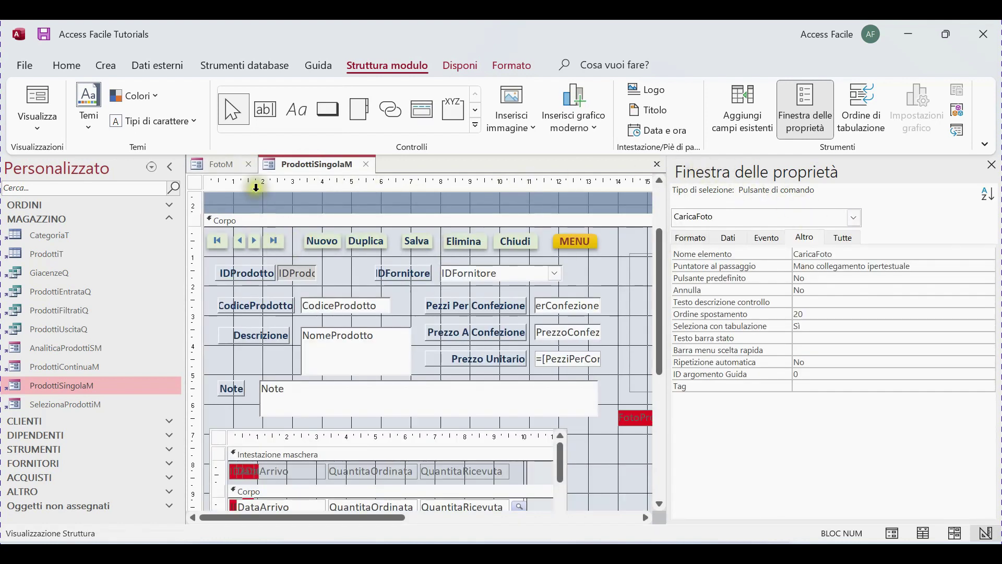
left_click(233, 164)
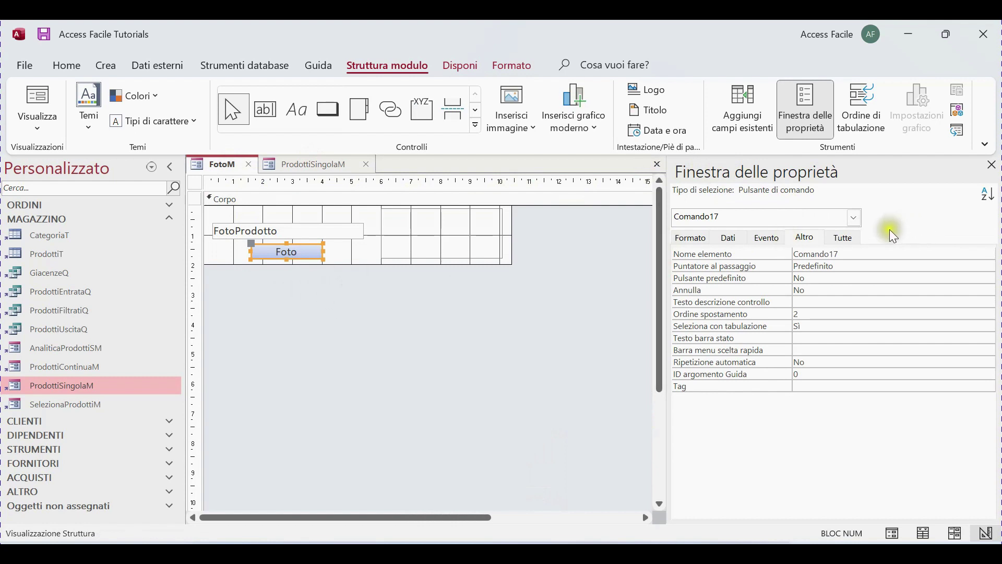
left_click(758, 254)
type("FotoBtn")
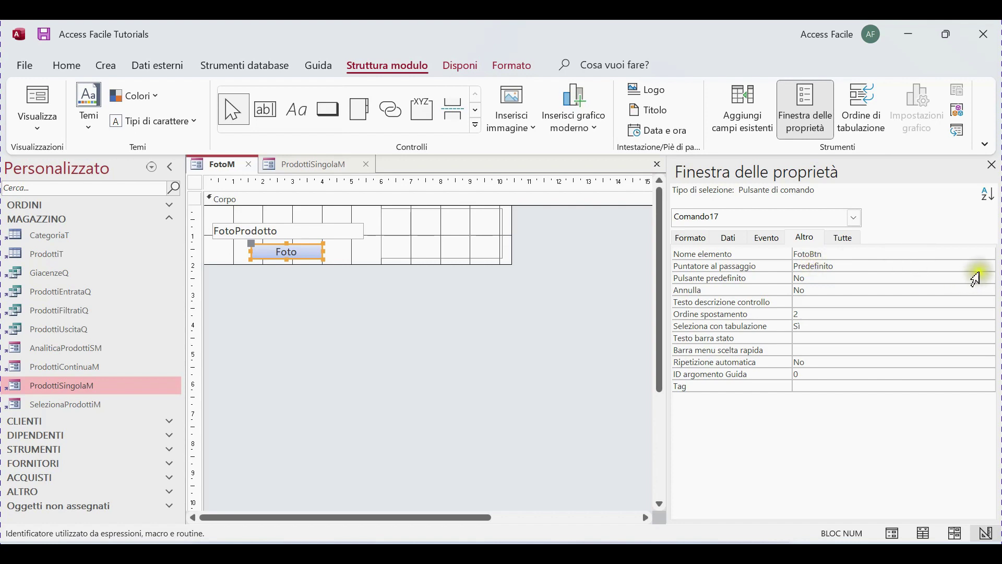
- Set the button's hover pointer (Puntatore al passaggio) to Mano collegamento ipertestuale
left_click(986, 266)
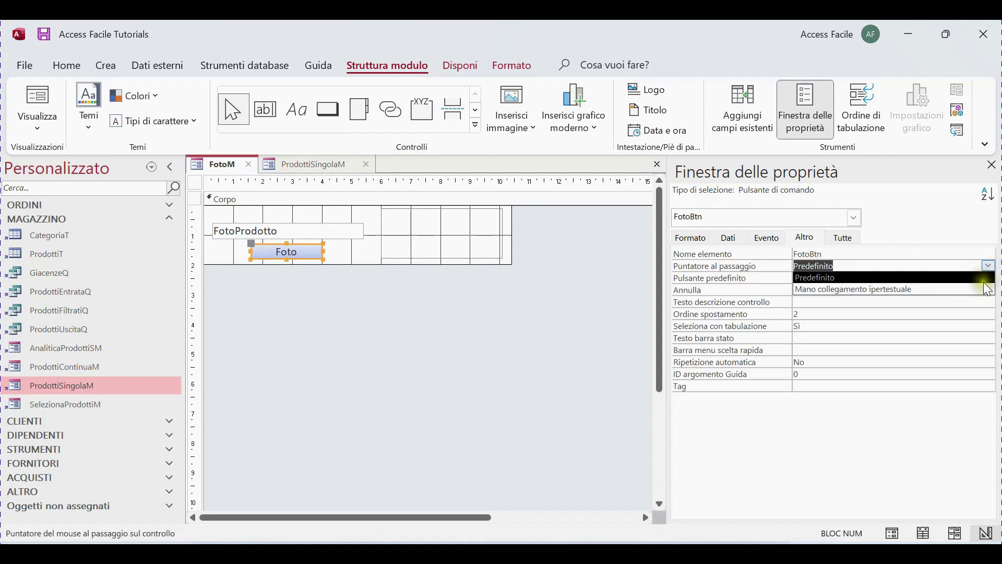
left_click(986, 290)
left_click(908, 290)
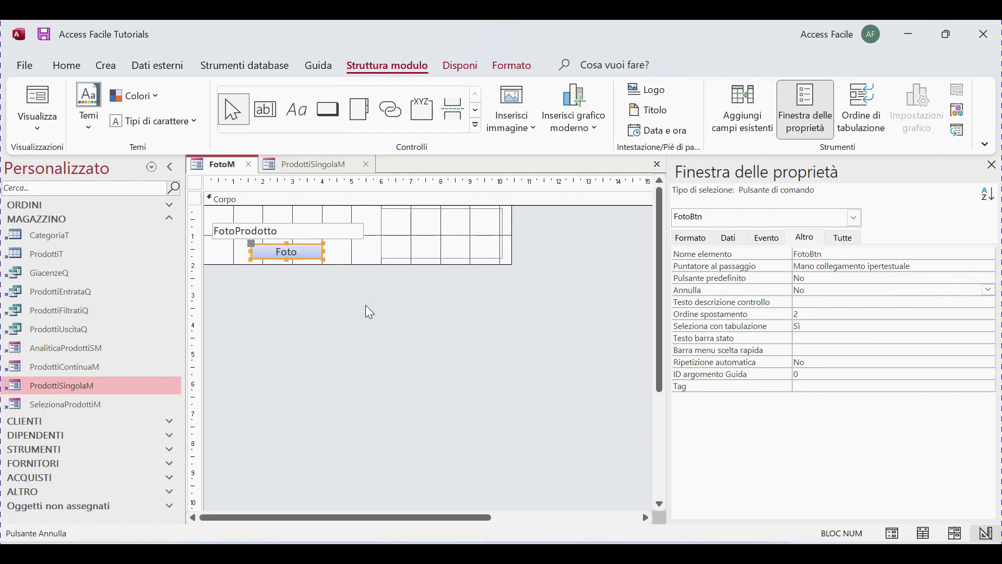
- Copy the whole SelezionaFile function from the click event code of the Foto button in ProdottiSingolaM, and close the code editor
left_click(292, 166)
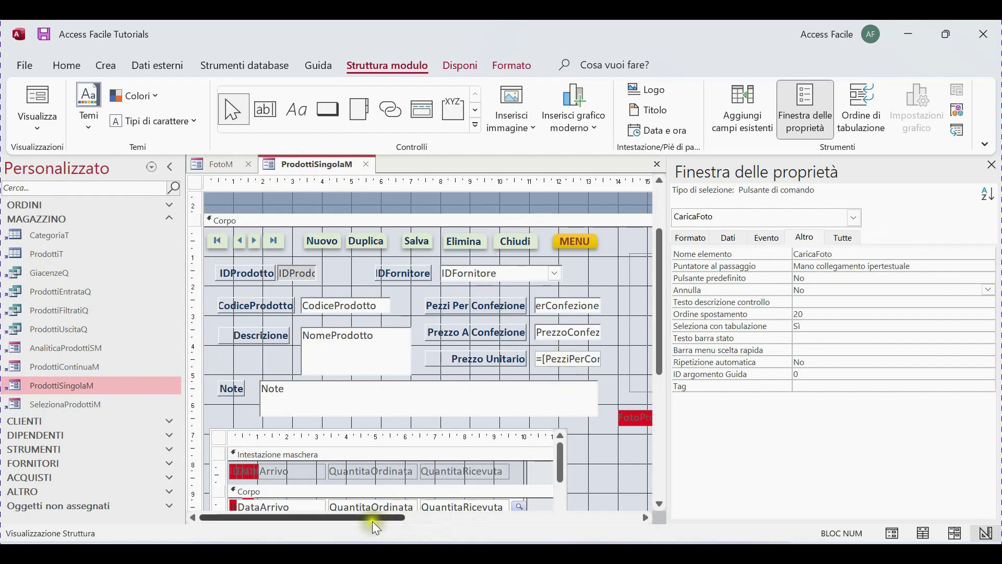
left_click_drag(370, 516, 512, 519)
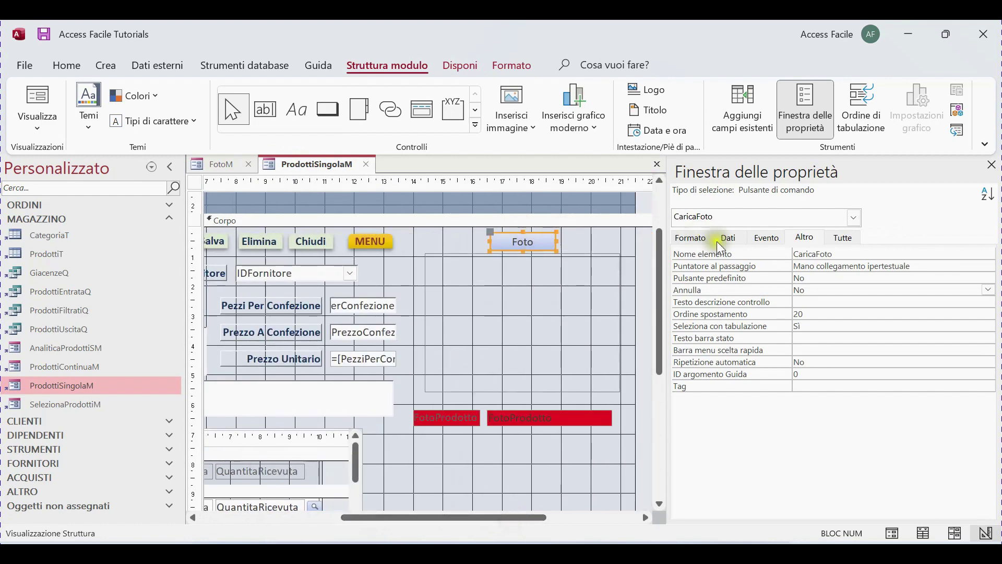
left_click(768, 238)
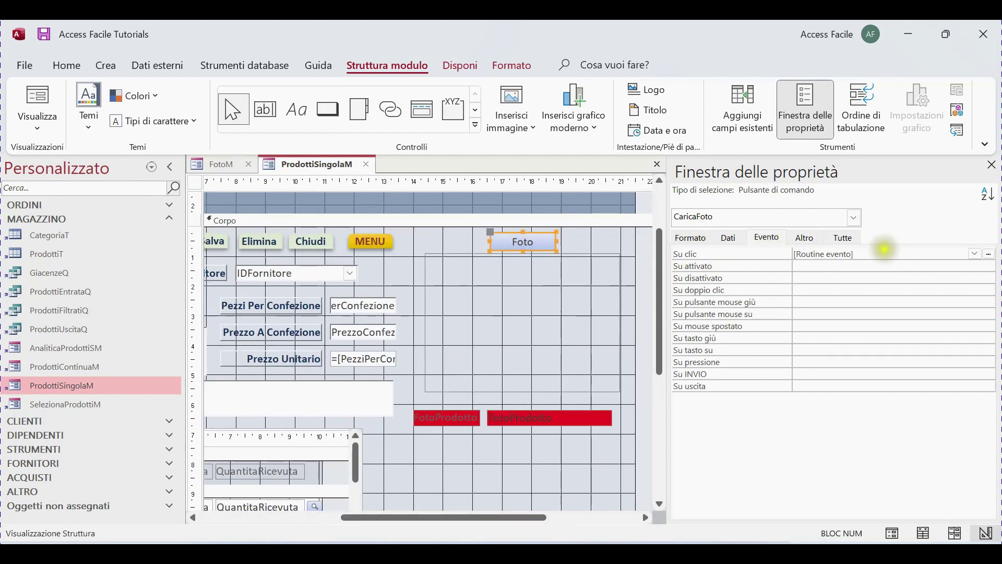
left_click(988, 255)
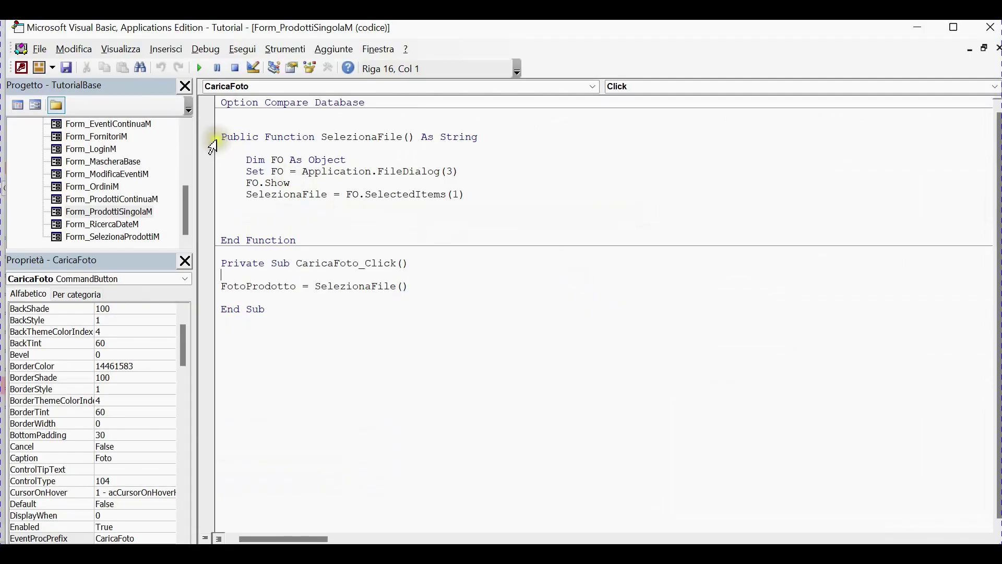
left_click_drag(215, 144, 225, 238)
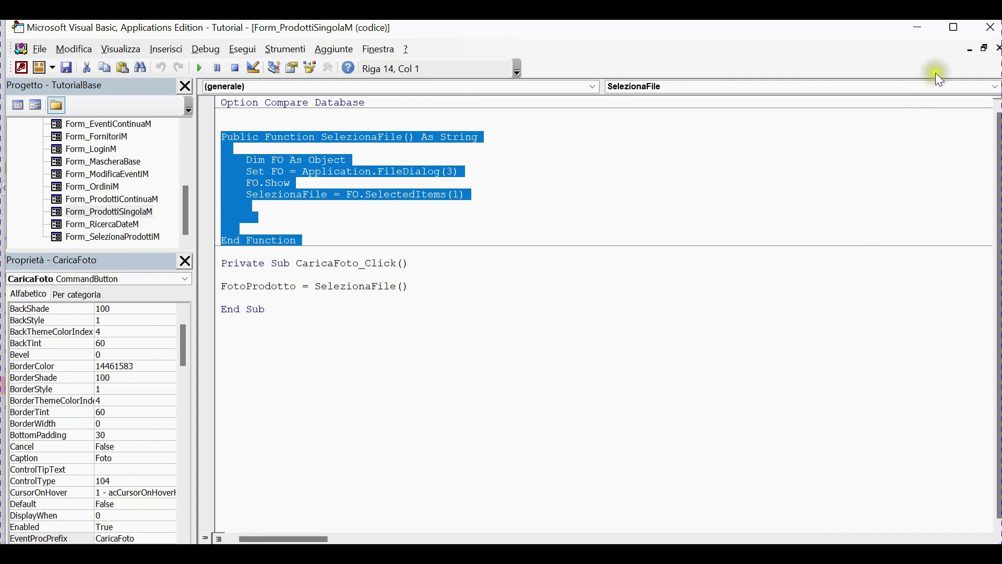
left_click(991, 27)
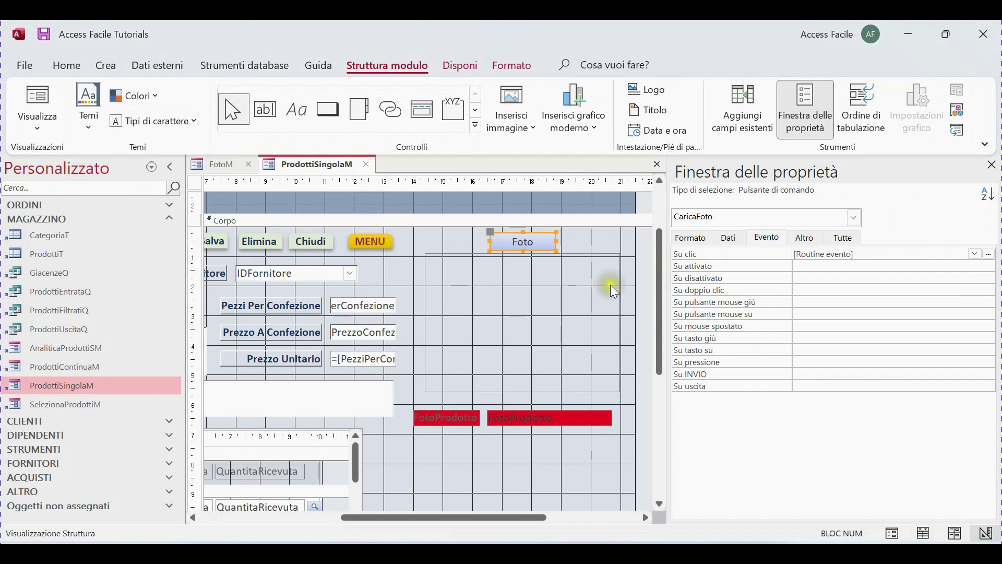
- Create a click event procedure for FotoBtn on the FotoM form using the code generator (Generatore di codice)
left_click(230, 166)
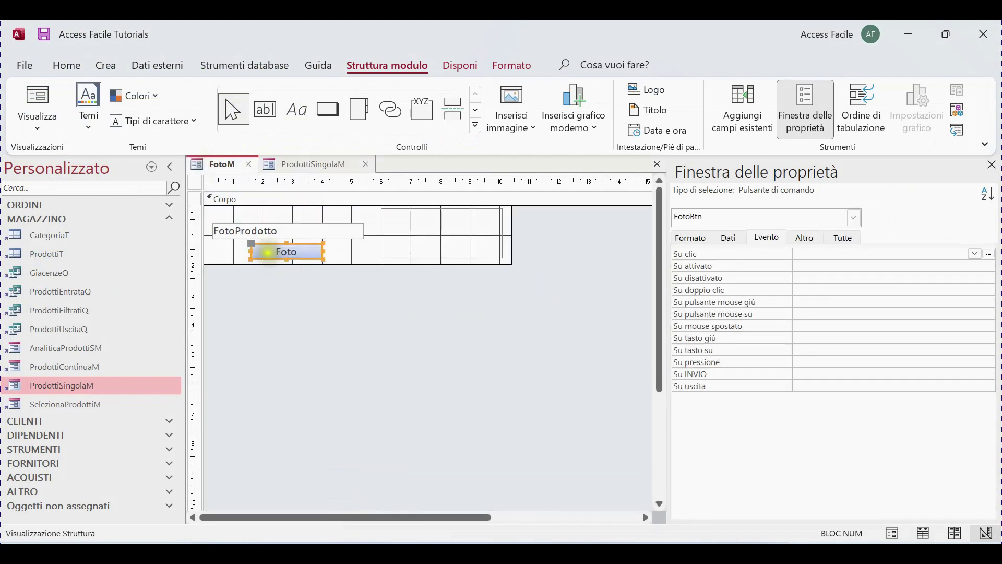
left_click(989, 254)
left_click(468, 166)
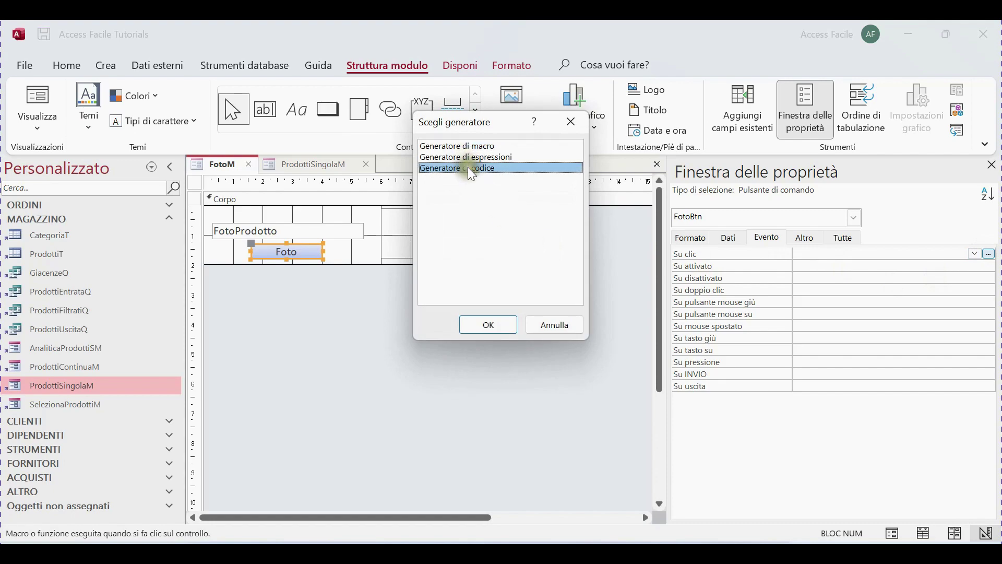
left_click(502, 323)
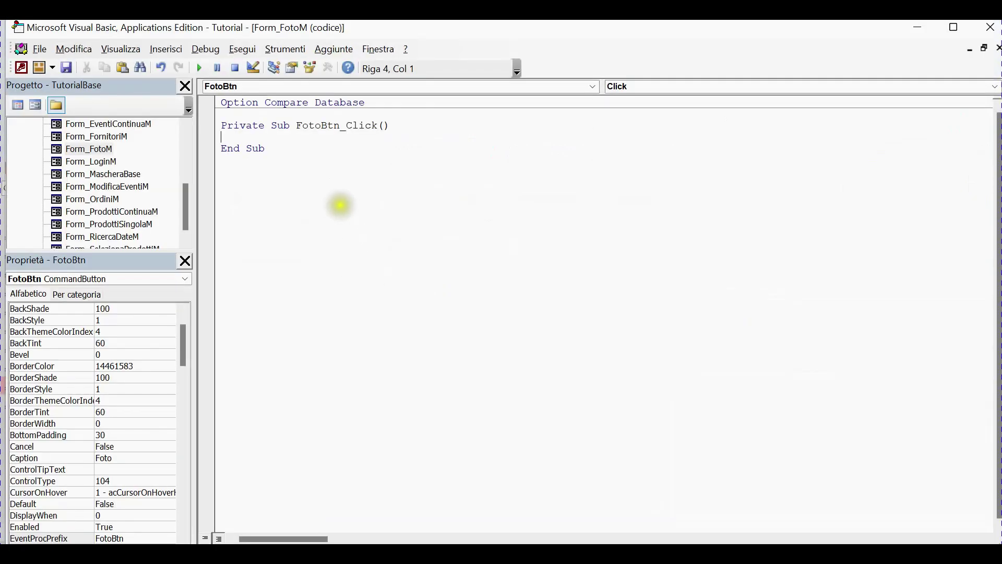
- Insert the copied SelezionaFile function above the FotoBtn_Click procedure in the FotoM code module
left_click(302, 159)
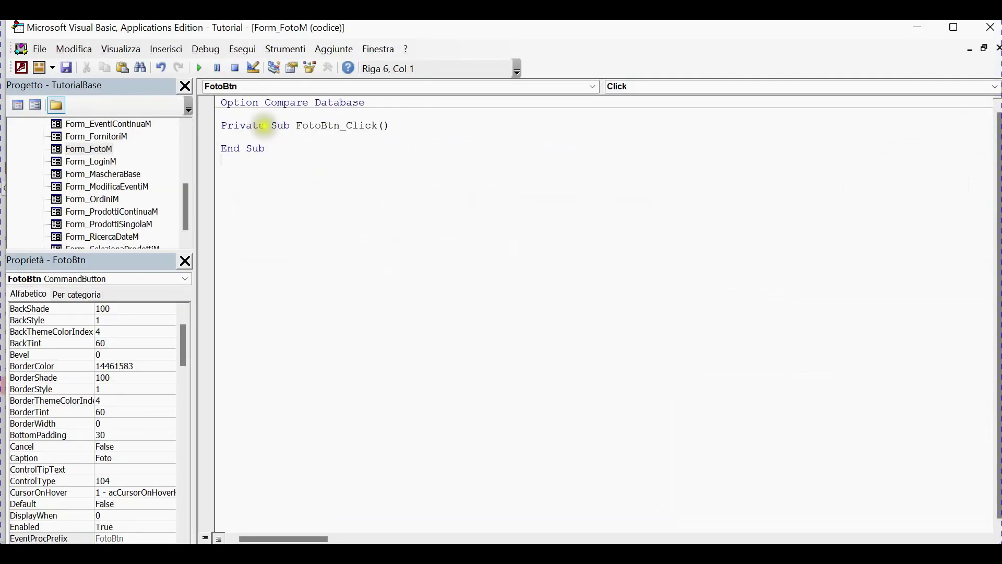
left_click(223, 116)
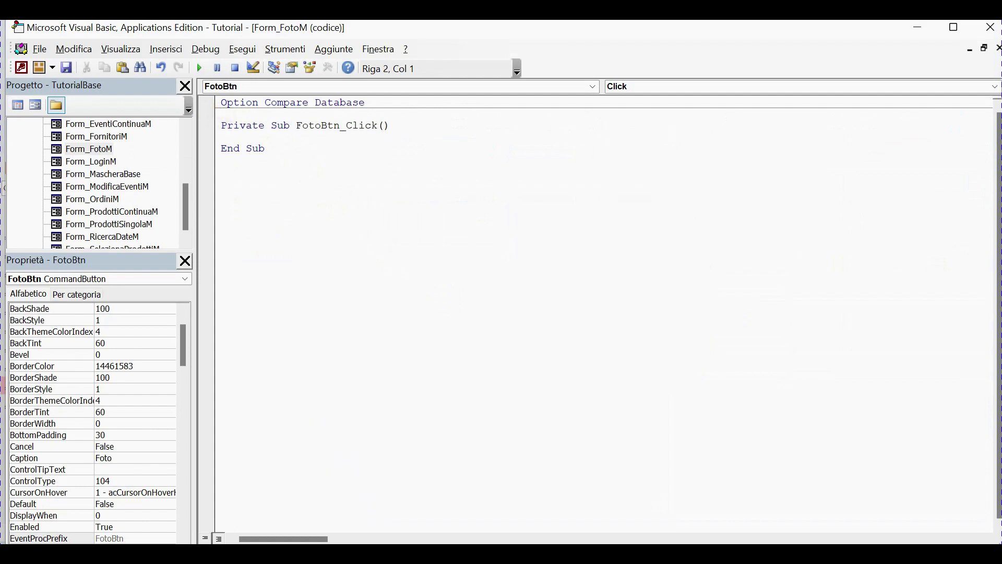
key("Delete")
key("Return")
key("Return")
key("Return")
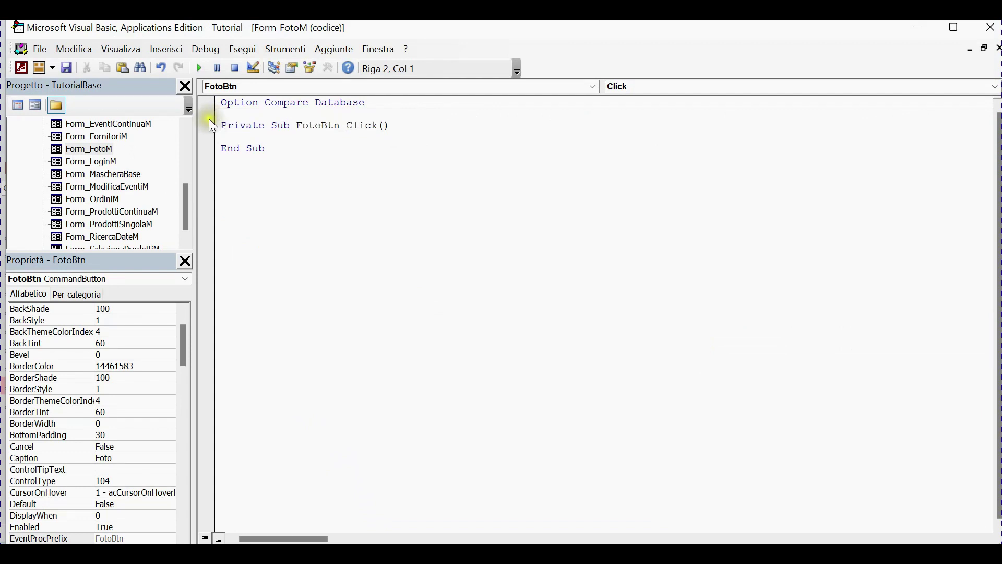
key("Up")
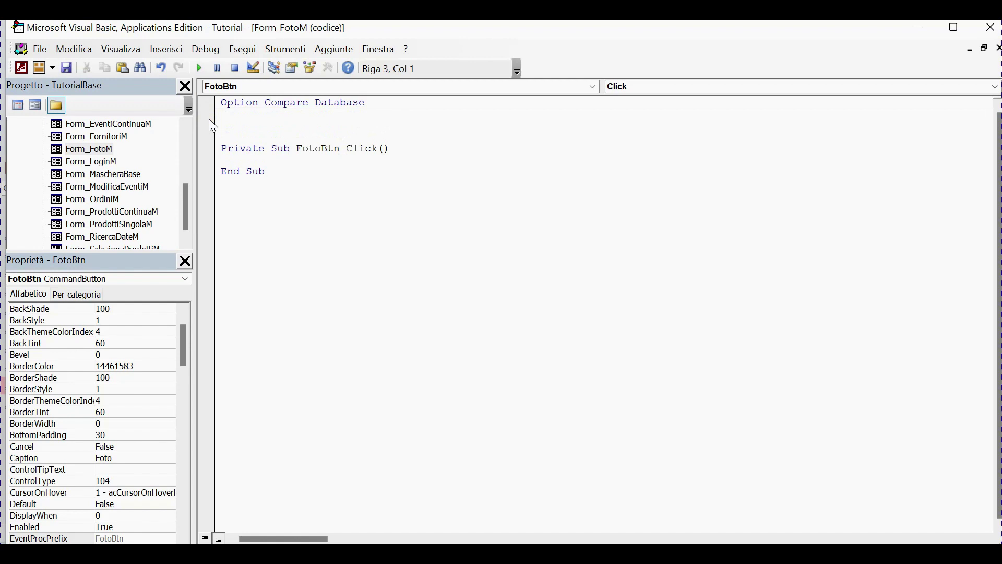
type("Public Function SelezionaFile() As String      Dim FO As Object     Set FO = Application.FileDialog(3)     FO.Show     SelezionaFile = FO.SelectedItems(1)    End Function")
- Add the line FotoProdotto = SelezionaFile() inside the FotoBtn_Click procedure, and close the code editor
left_click(396, 264)
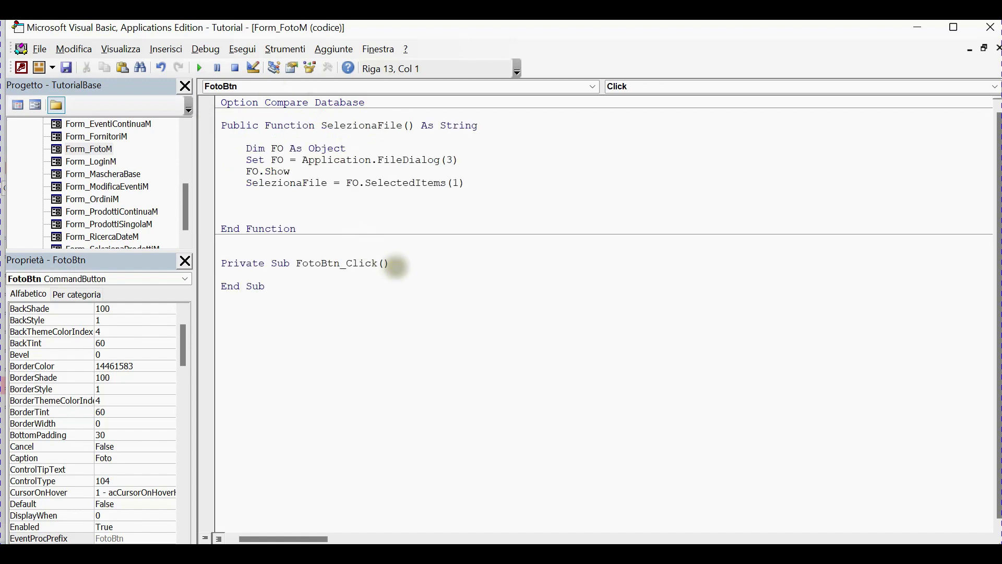
key("Return")
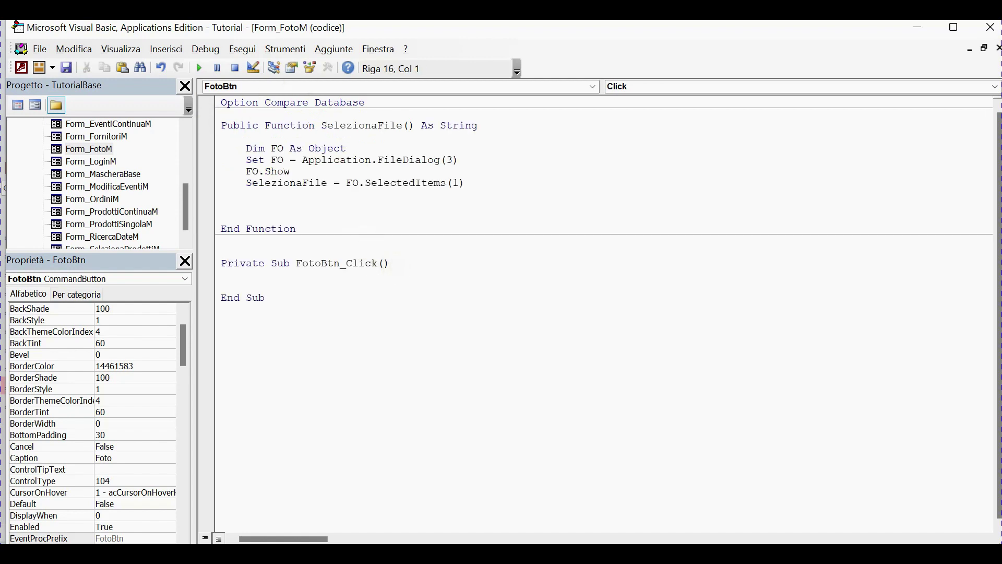
left_click(920, 39)
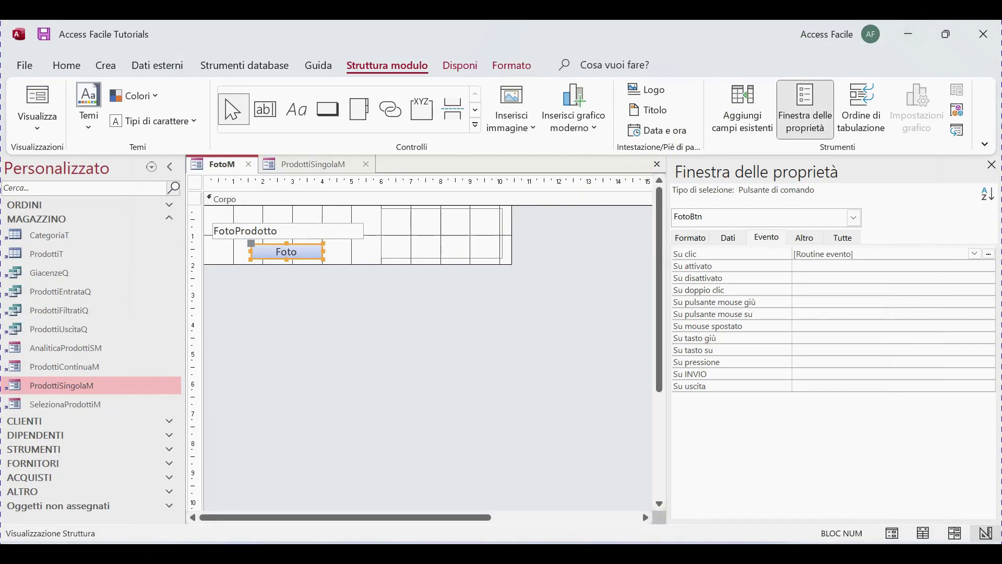
left_click(695, 524)
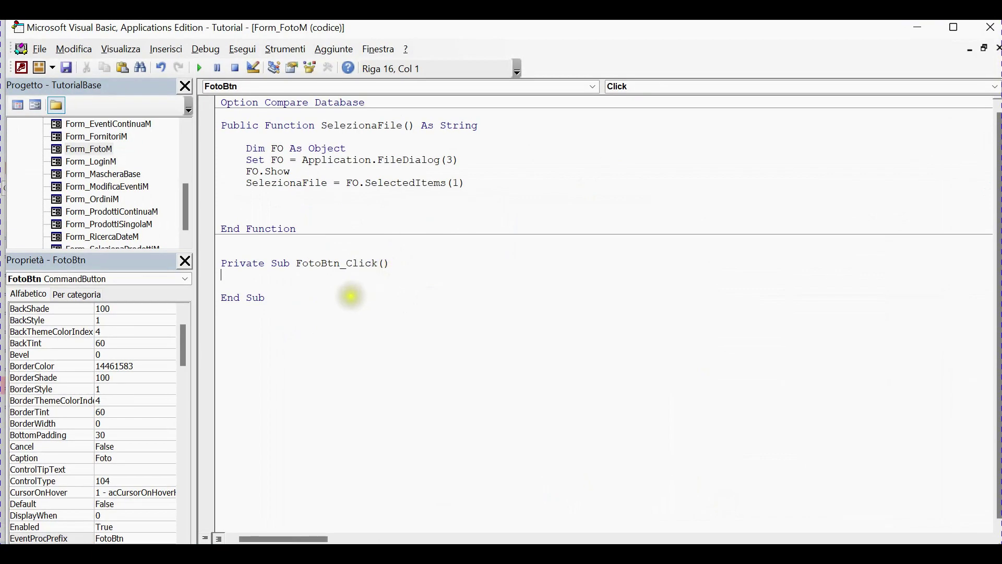
key("Return")
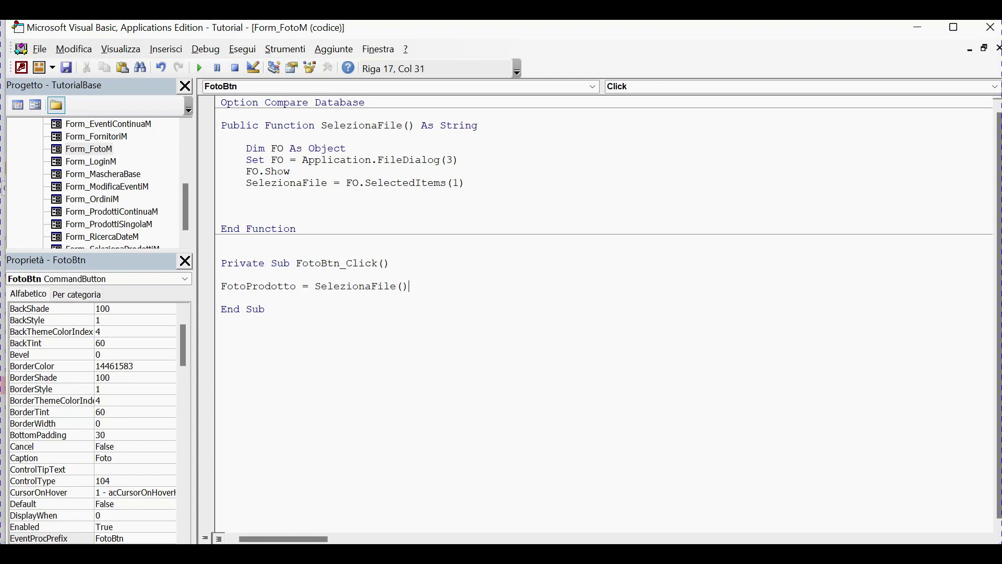
left_click(675, 284)
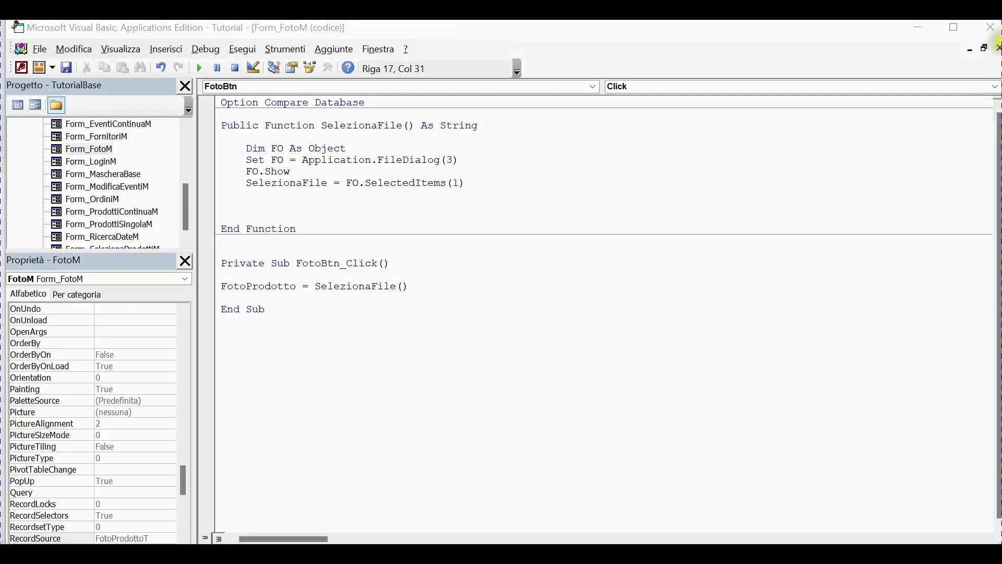
left_click(993, 31)
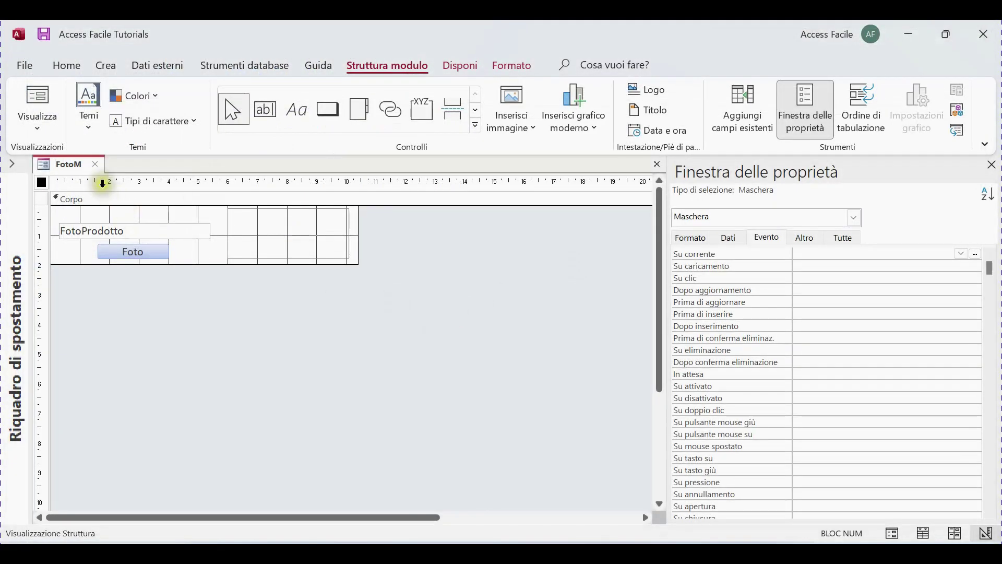
- Test the Foto button with FotoM in form view, cancelling the file selection and ending the interrupted code
right_click(67, 162)
right_click(70, 165)
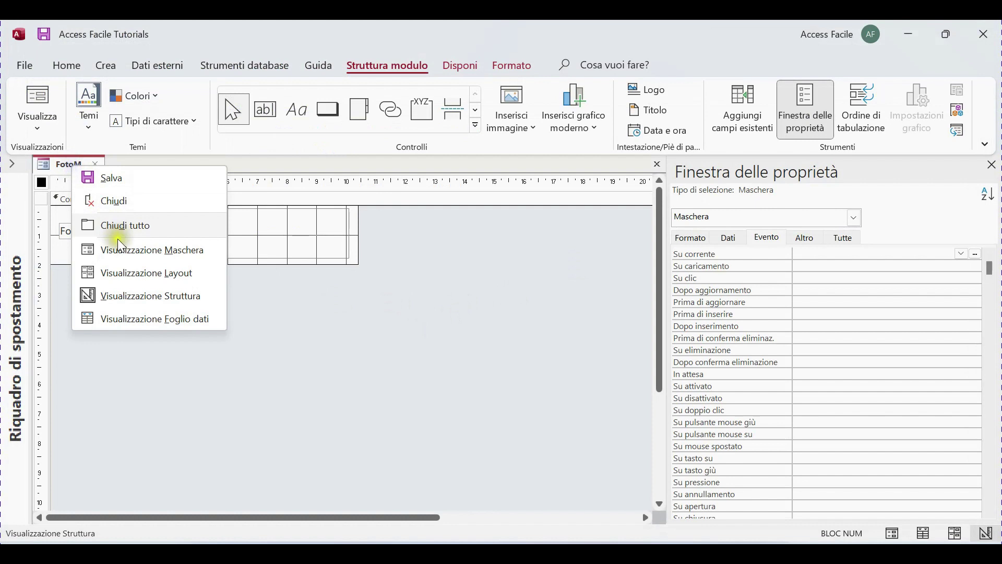
left_click(123, 250)
left_click_drag(230, 193, 460, 155)
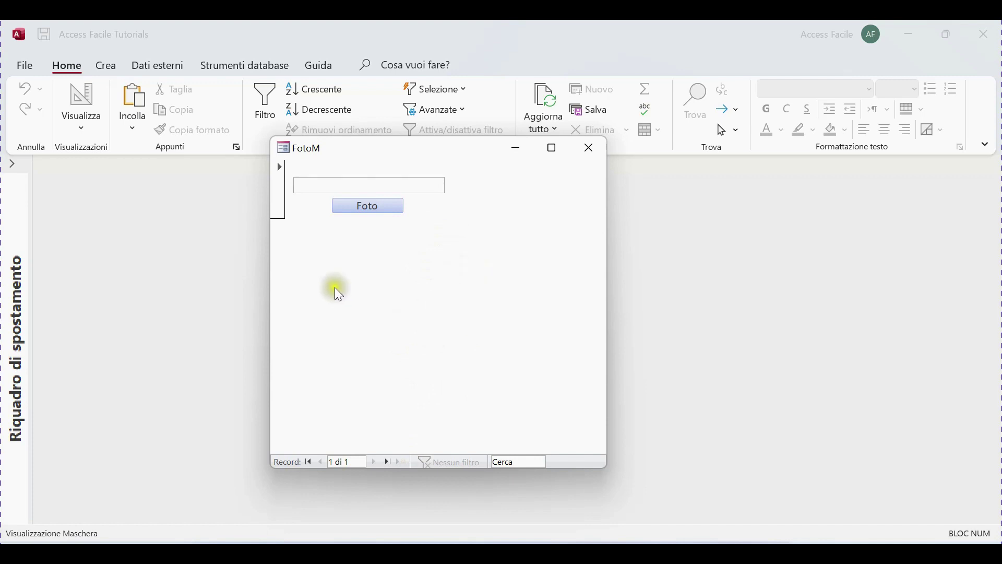
left_click(369, 215)
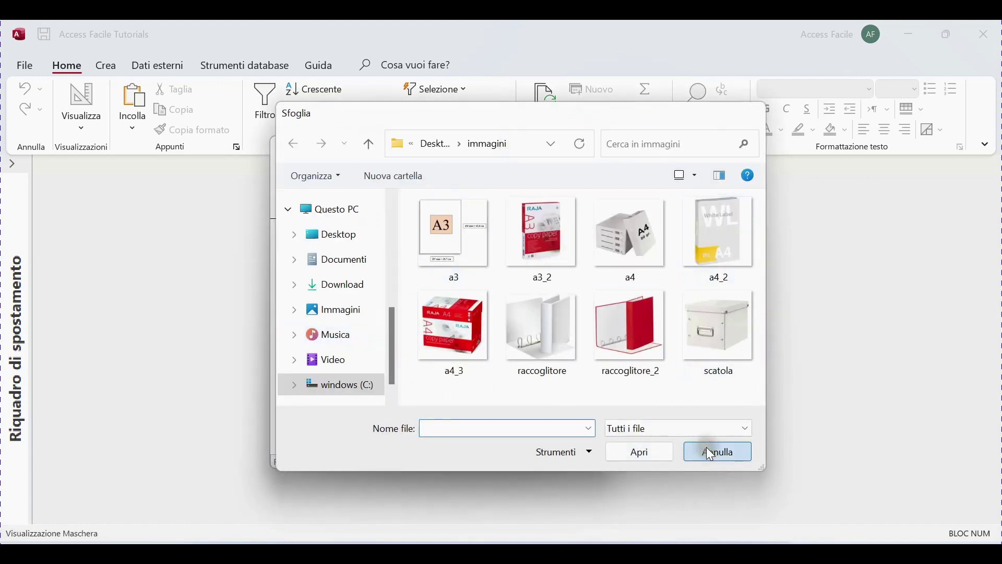
left_click(708, 450)
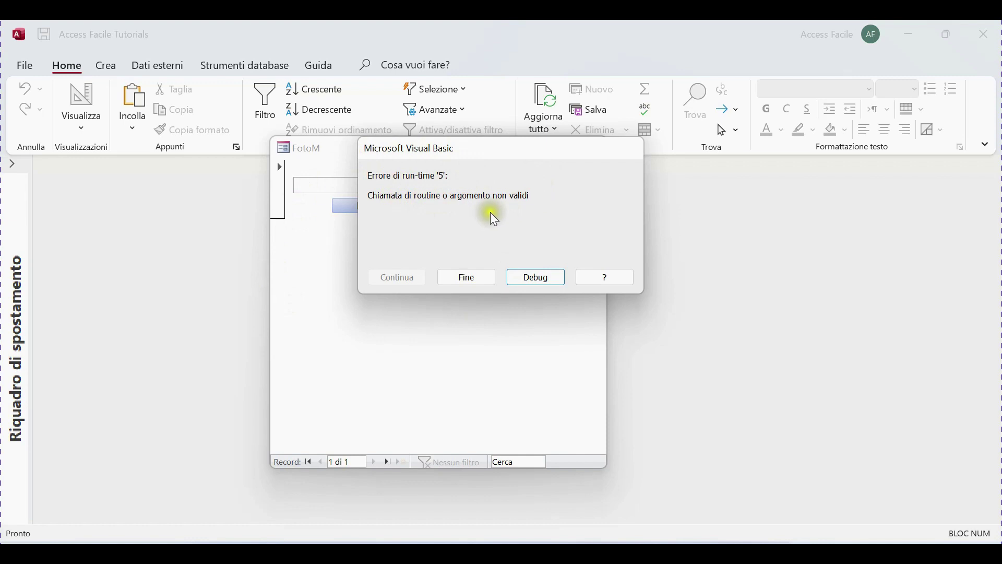
left_click(473, 283)
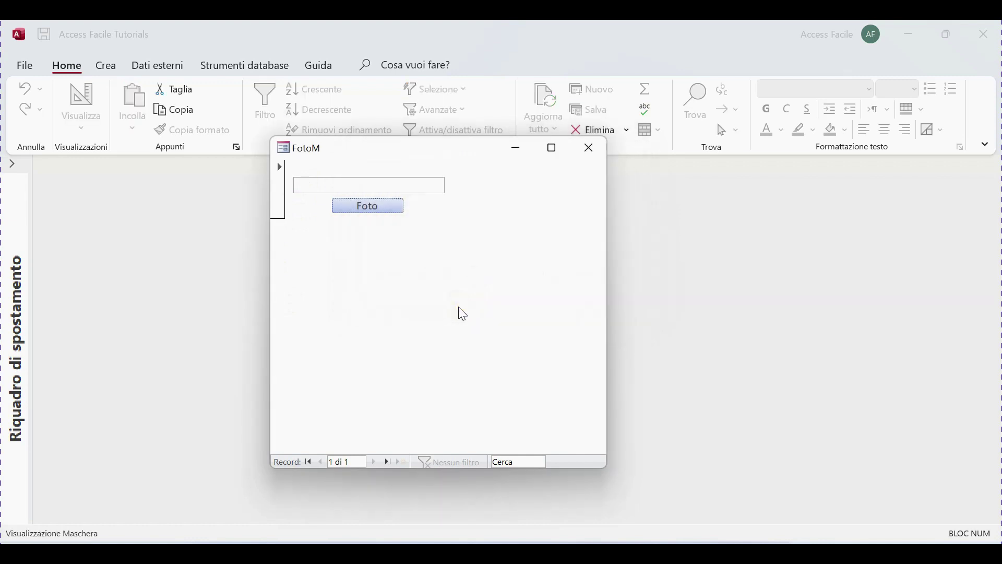
- Return FotoM to design view, shorten its Corpo section slightly, and close the form with its changes saved
right_click(458, 307)
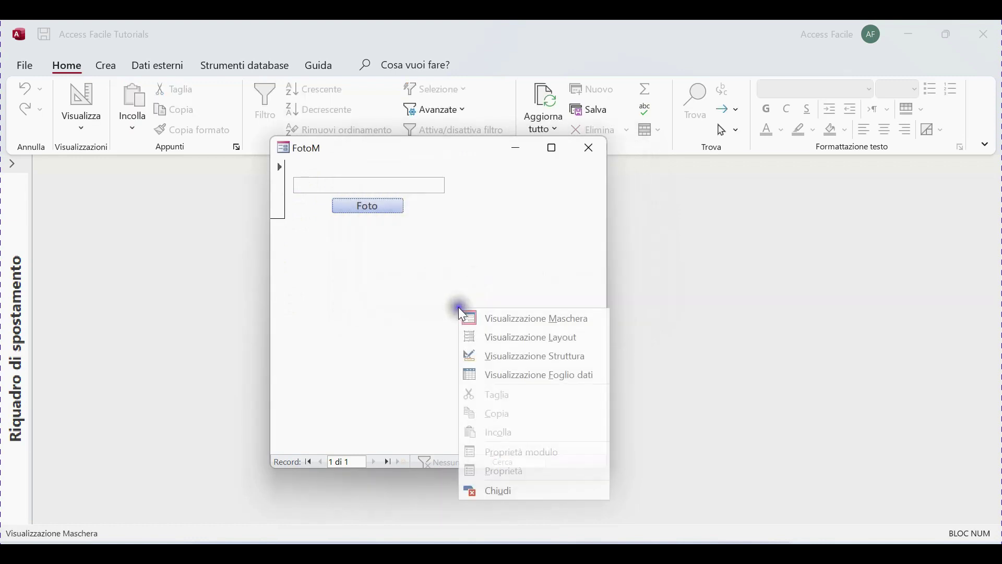
left_click(516, 356)
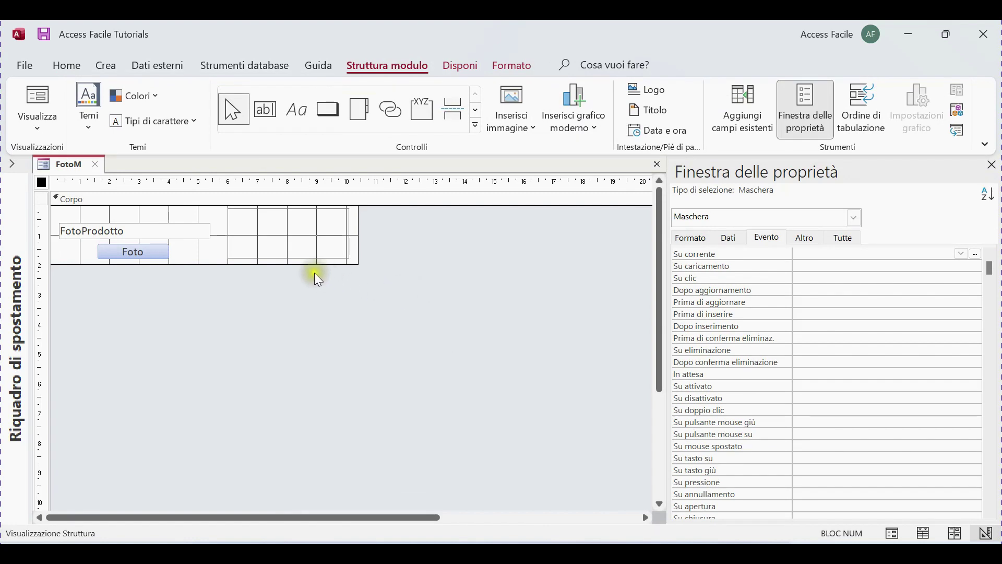
left_click_drag(298, 264, 301, 260)
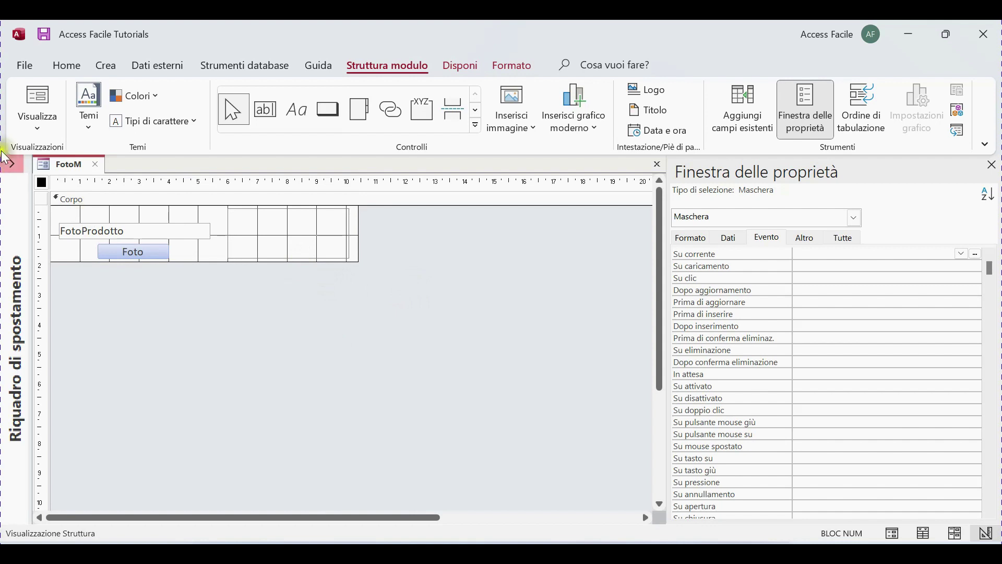
left_click(94, 164)
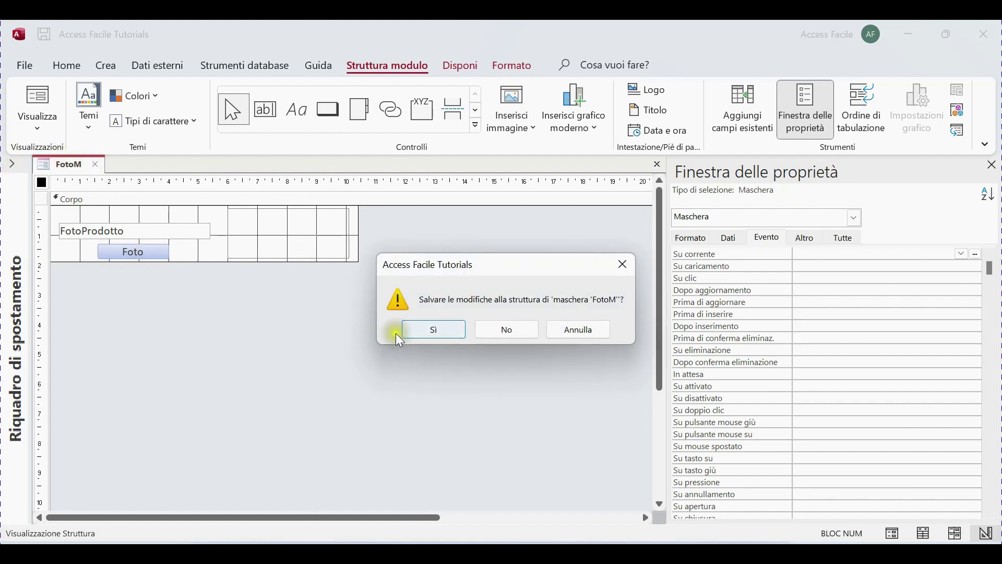
left_click(461, 328)
- Open the ProdottiSingolaM form and switch it to design view (Visualizzazione Struttura)
left_click(12, 165)
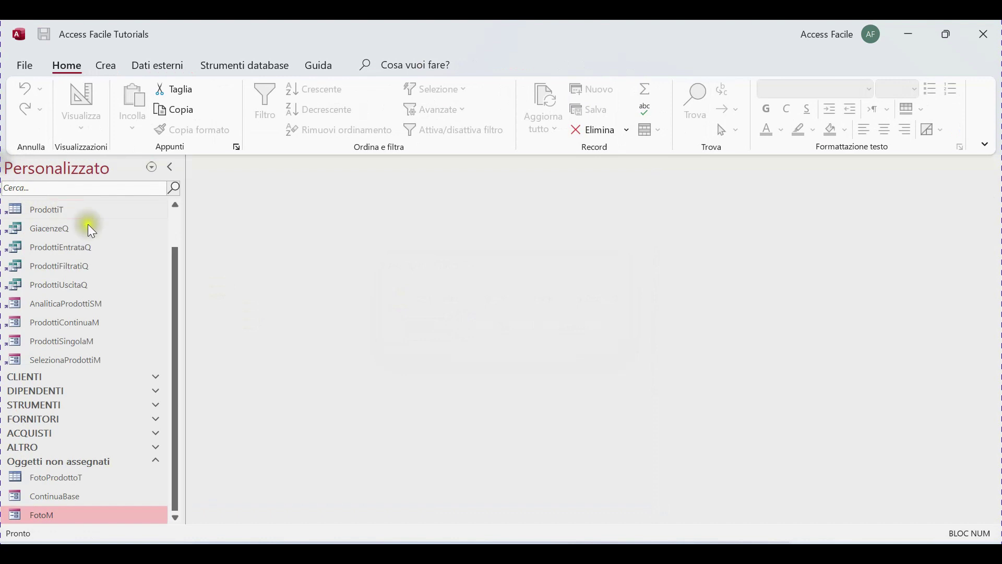
right_click(84, 340)
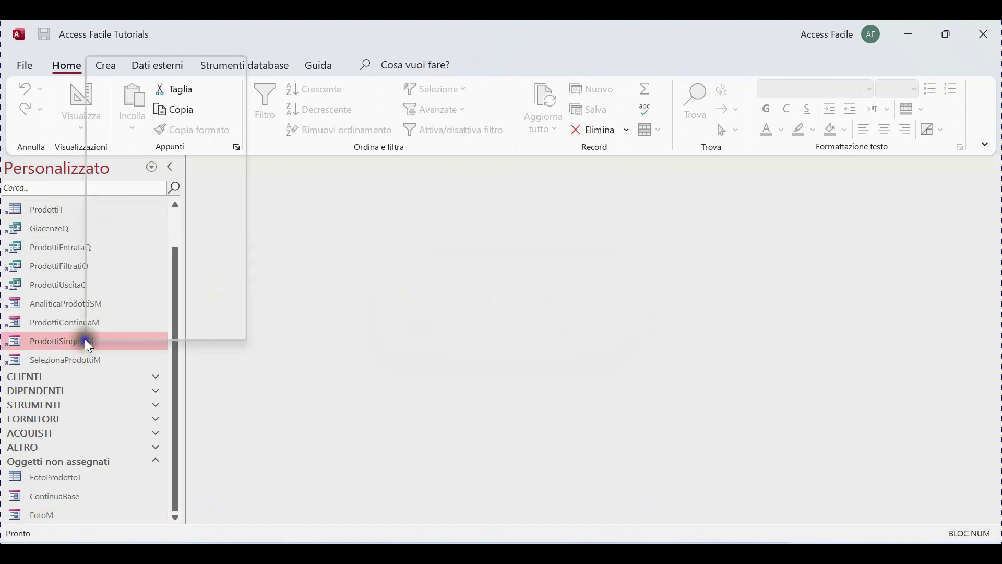
double_click(86, 339)
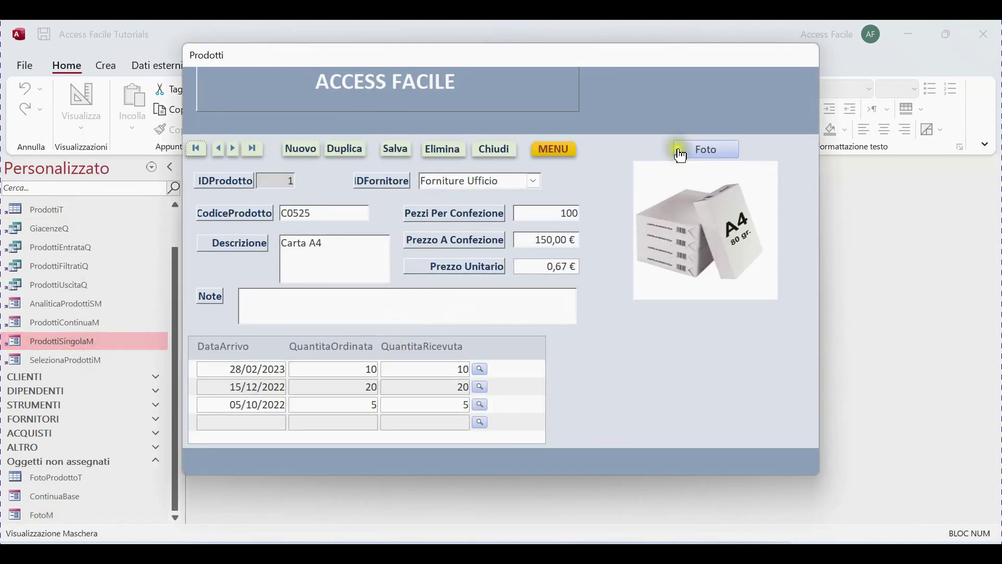
right_click(747, 363)
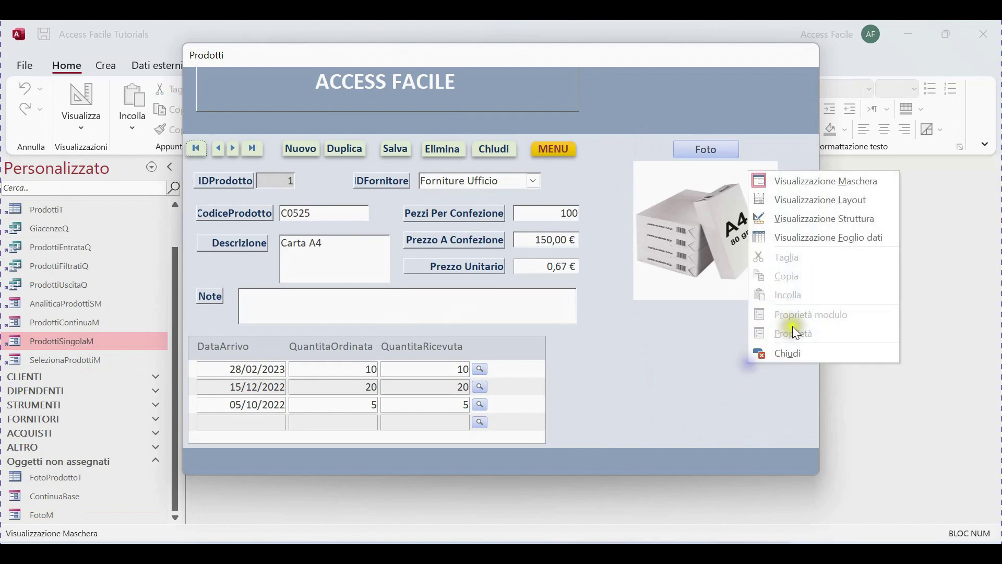
left_click(806, 219)
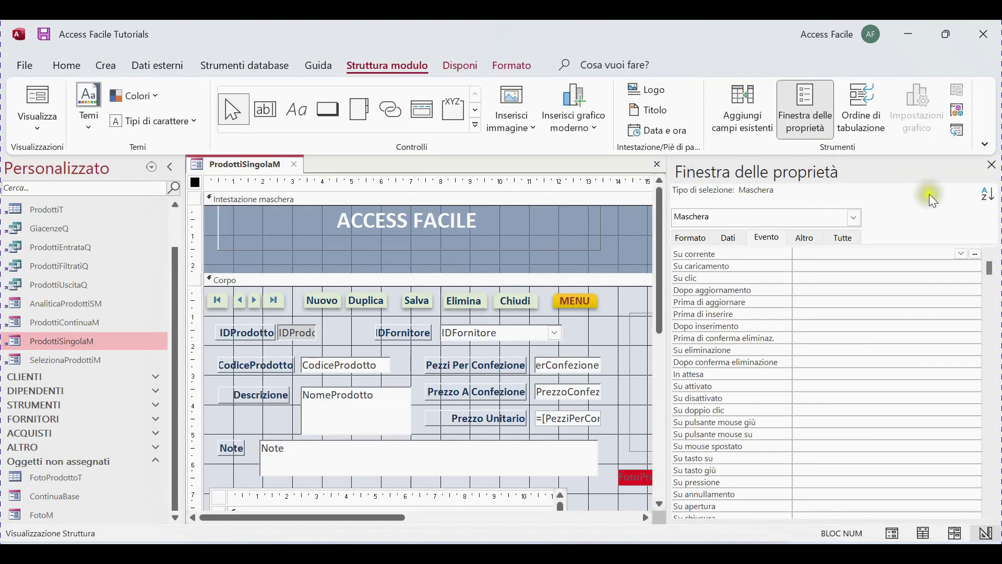
- Hide the property sheet and delete the Foto button, the image frame and the FotoProdotto label and text box from ProdottiSingolaM
left_click(991, 165)
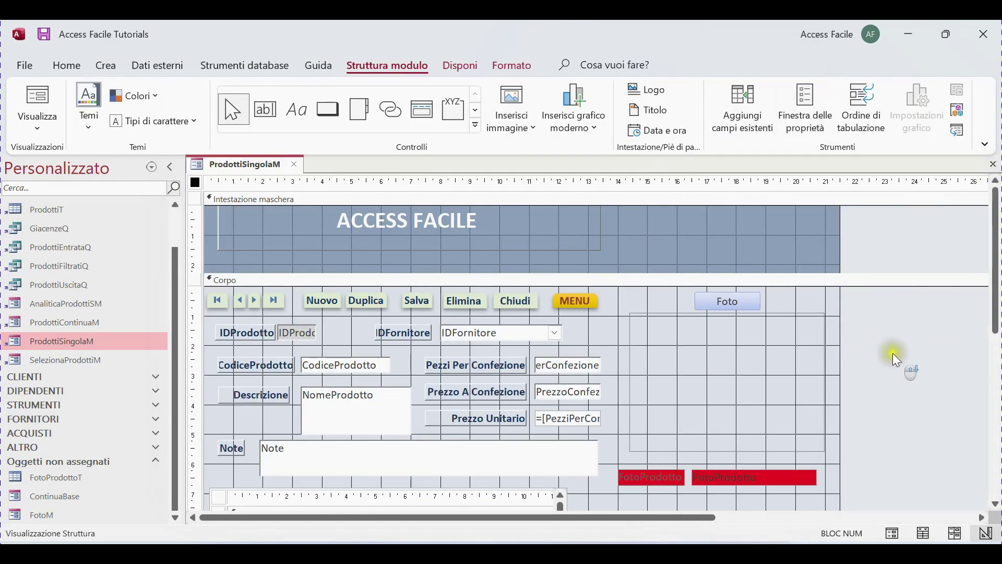
scroll(892, 353, "down", 1)
left_click_drag(768, 443, 628, 248)
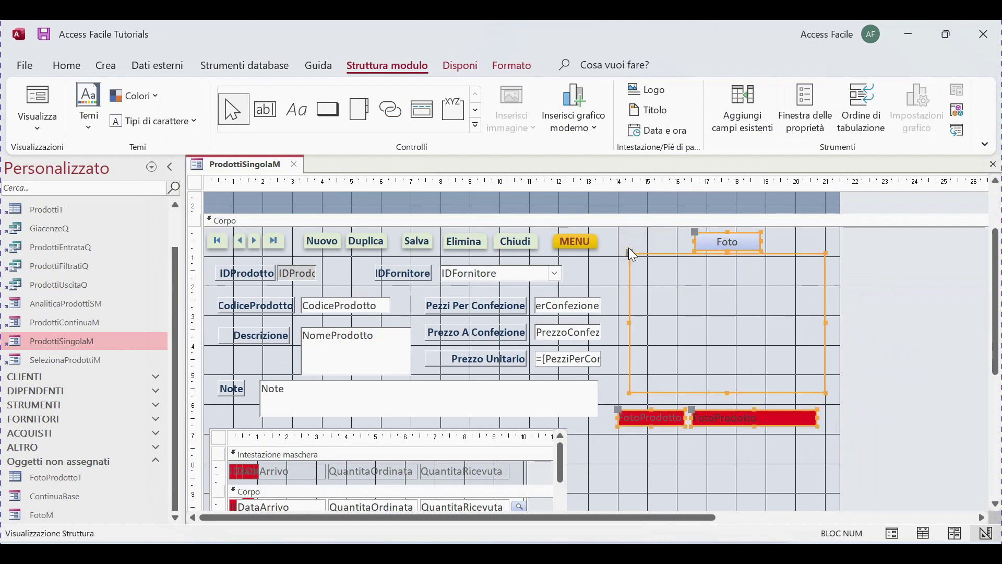
key("Delete")
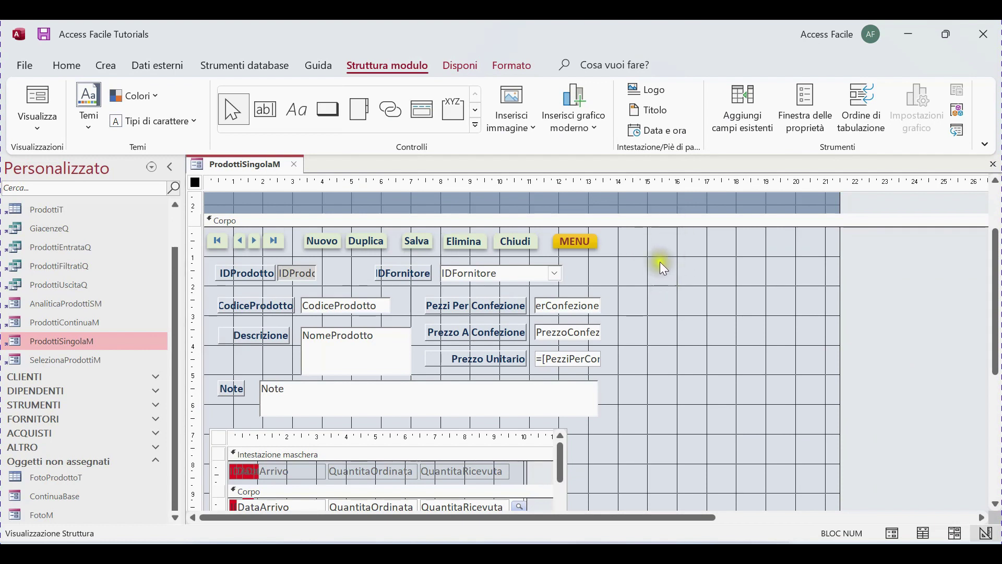
- Draw a subform control about 6 cm wide and 10 cm high in the space freed beside the product fields
left_click(476, 111)
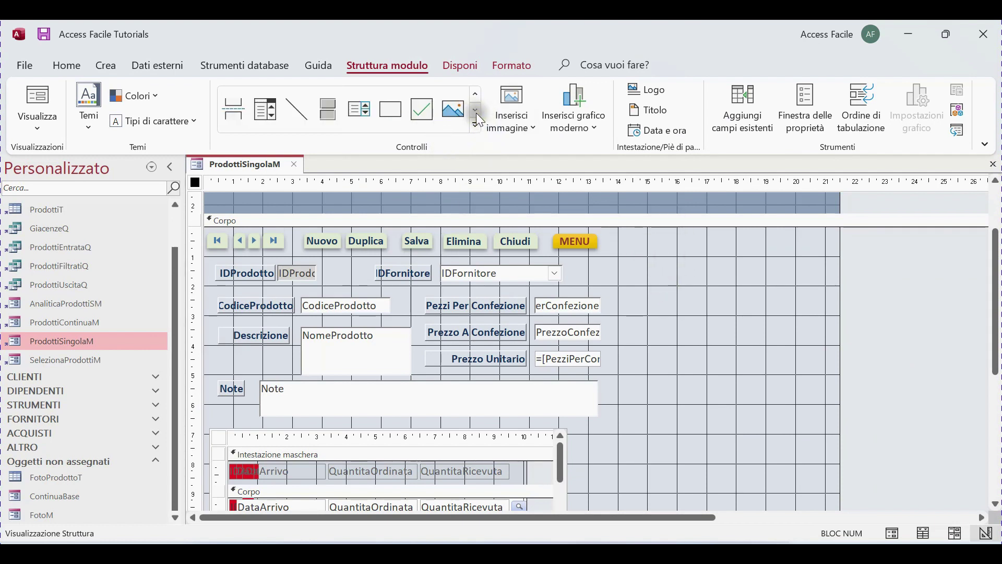
left_click(476, 111)
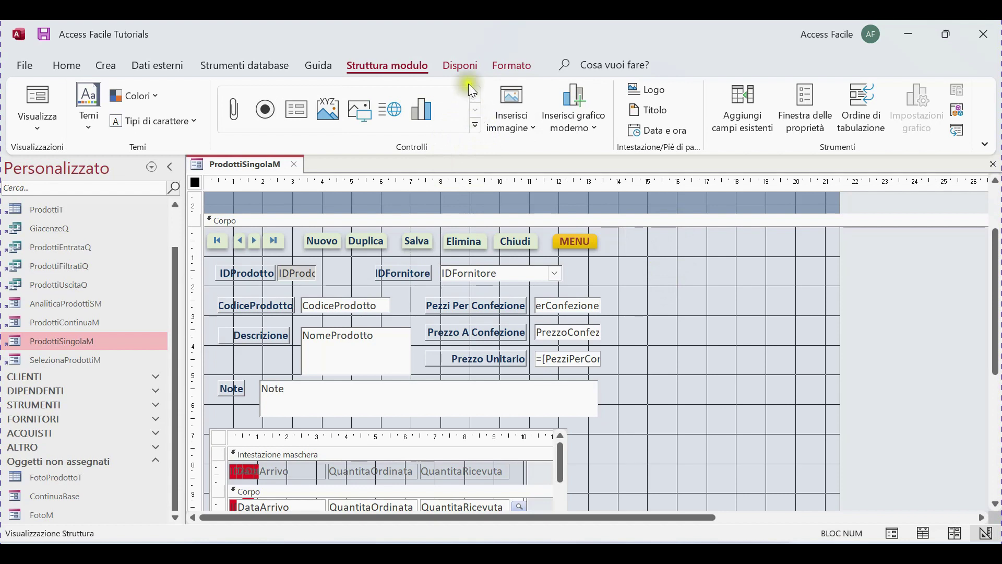
left_click(289, 114)
left_click_drag(633, 239, 760, 532)
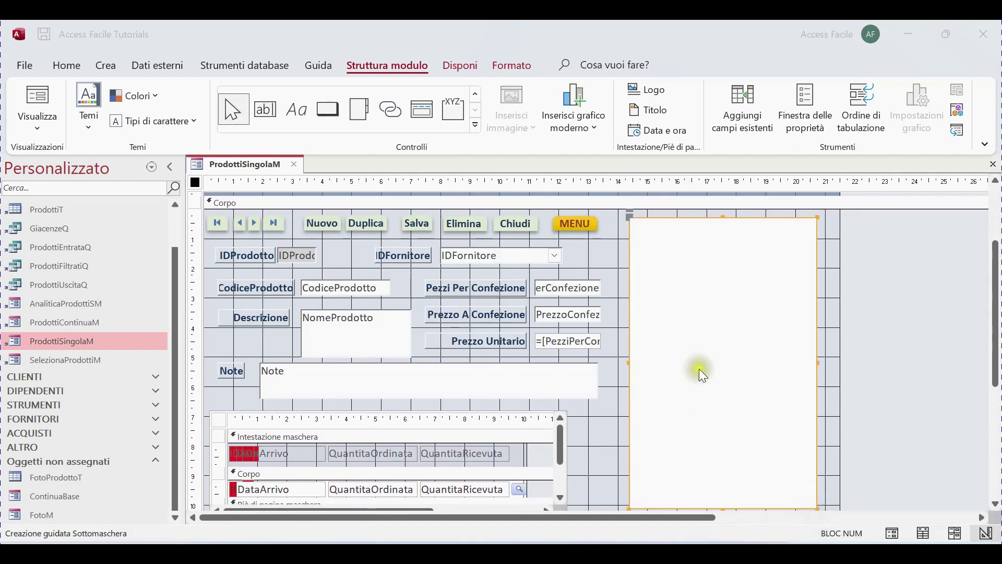
scroll(543, 277, "down", 4)
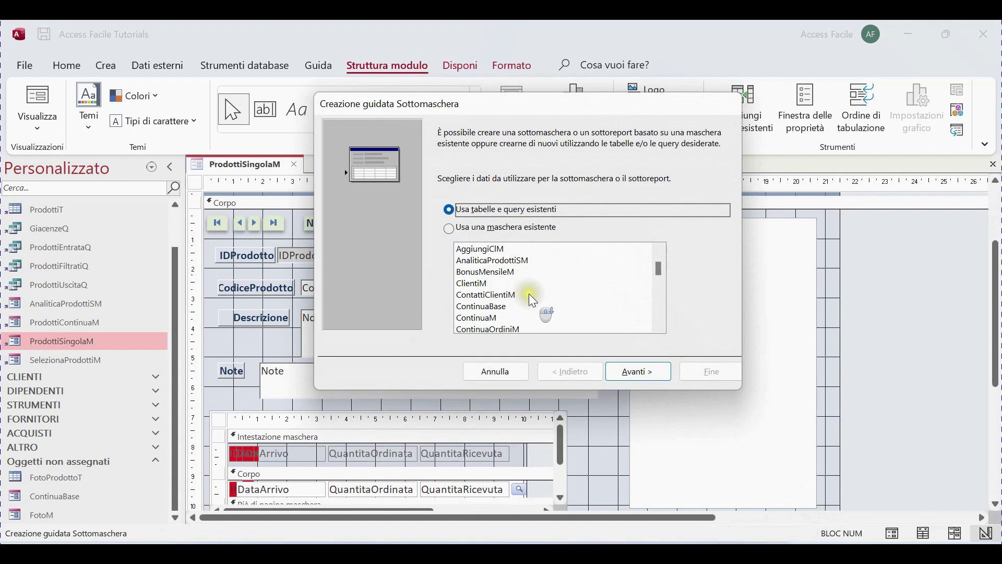
scroll(510, 301, "down", 2)
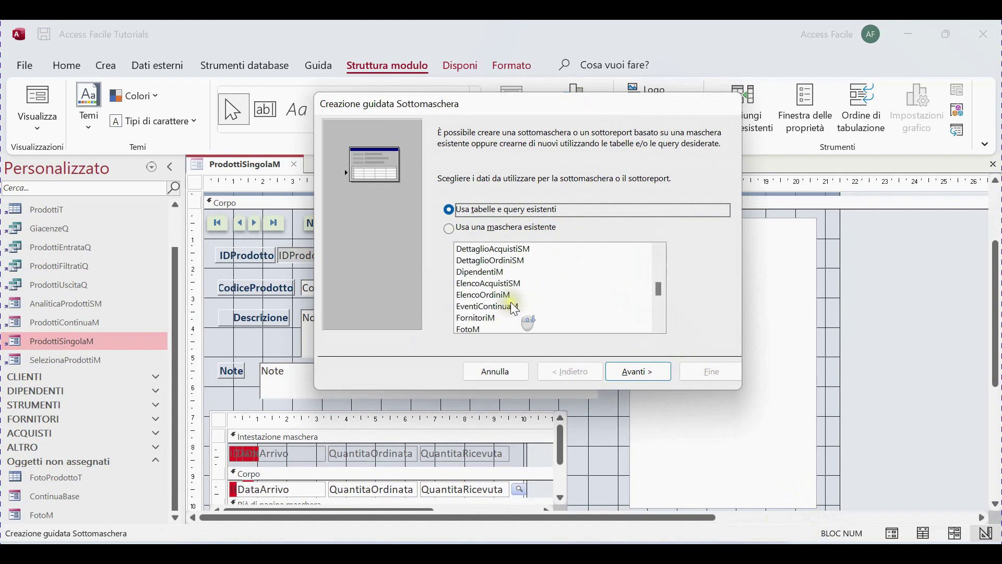
left_click(472, 314)
left_click(621, 371)
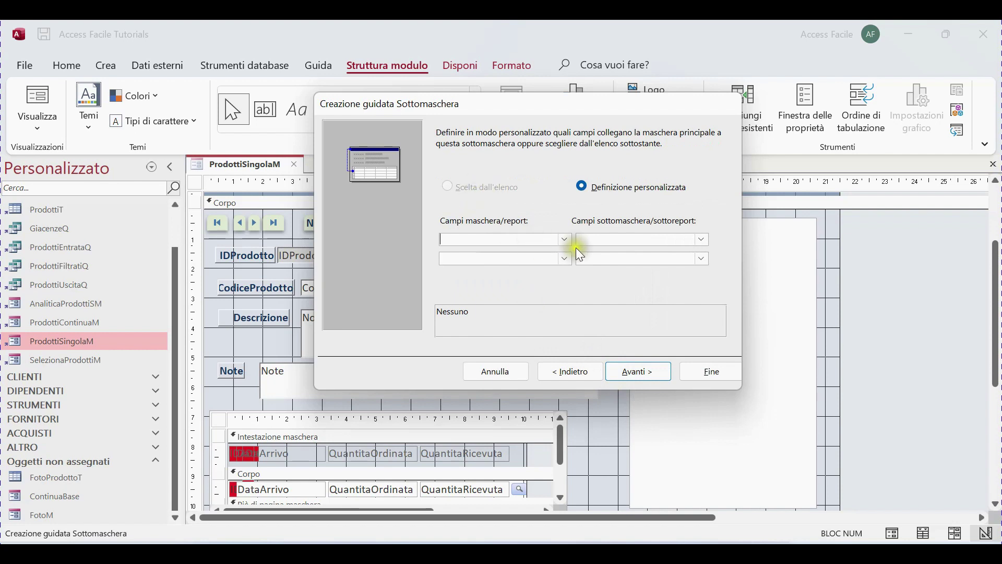
left_click(565, 240)
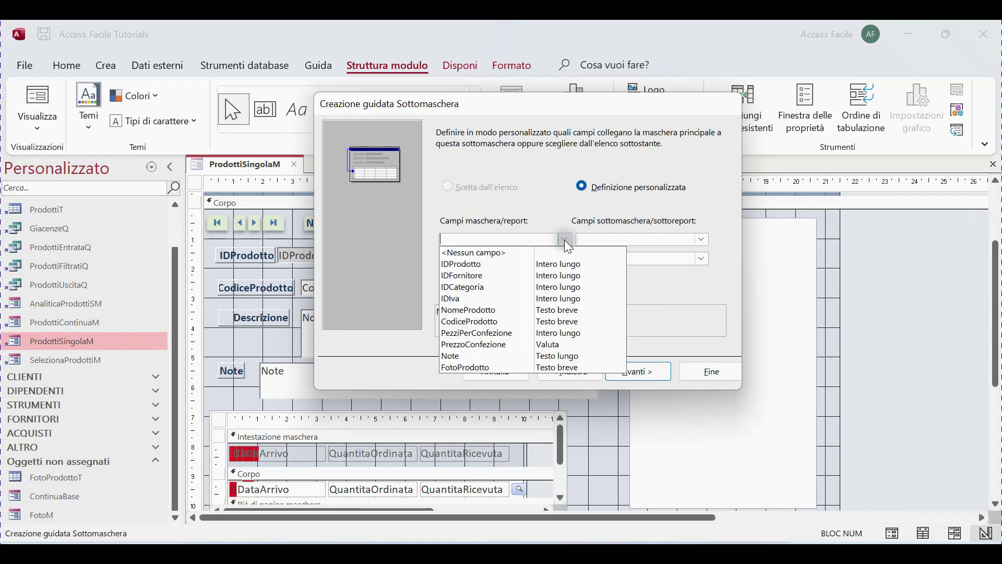
left_click(507, 265)
left_click(697, 240)
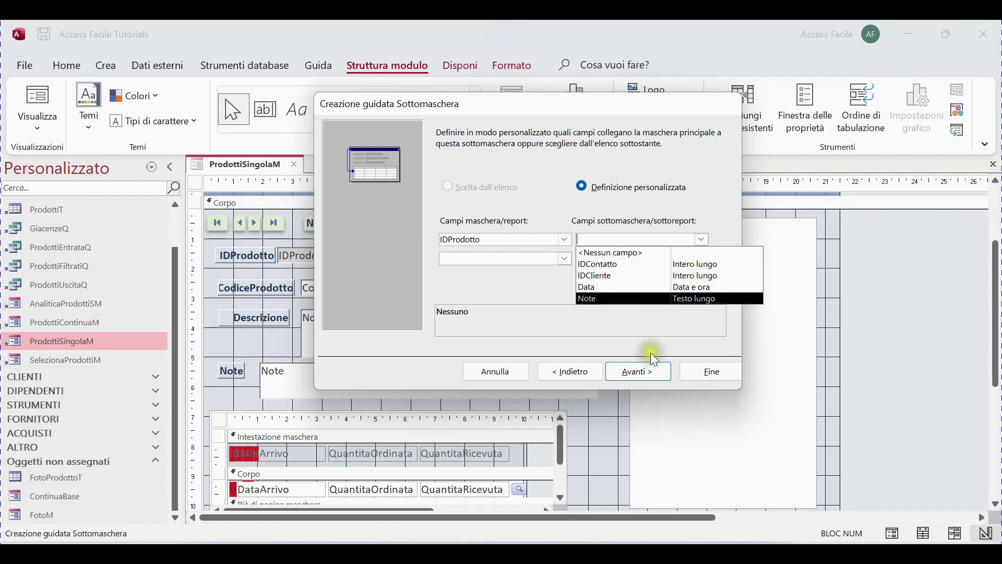
left_click(508, 372)
left_click(509, 372)
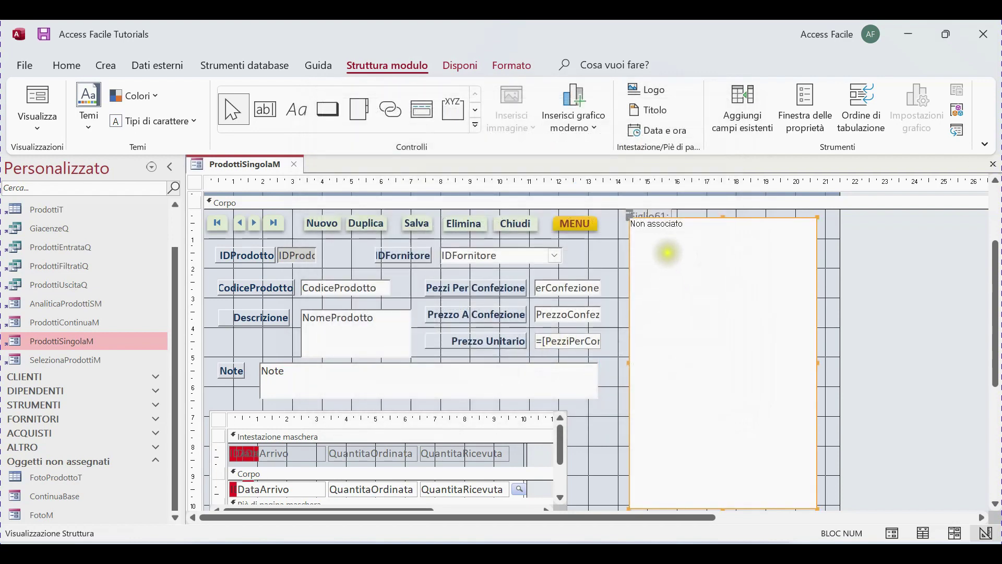
key("Delete")
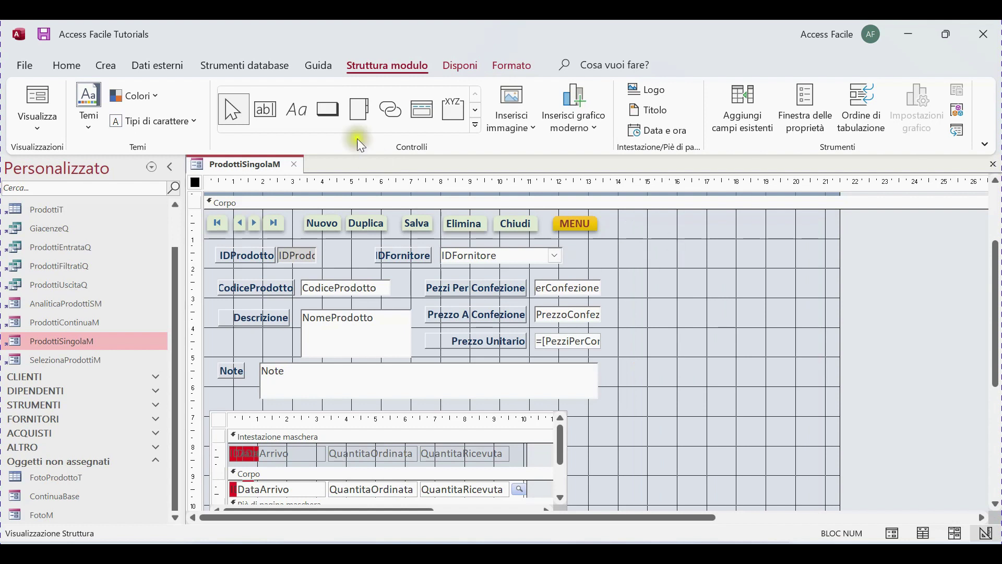
- Draw a new subform control about 6 cm wide and 10 cm high in the empty space beside the product fields
left_click(476, 109)
left_click(297, 112)
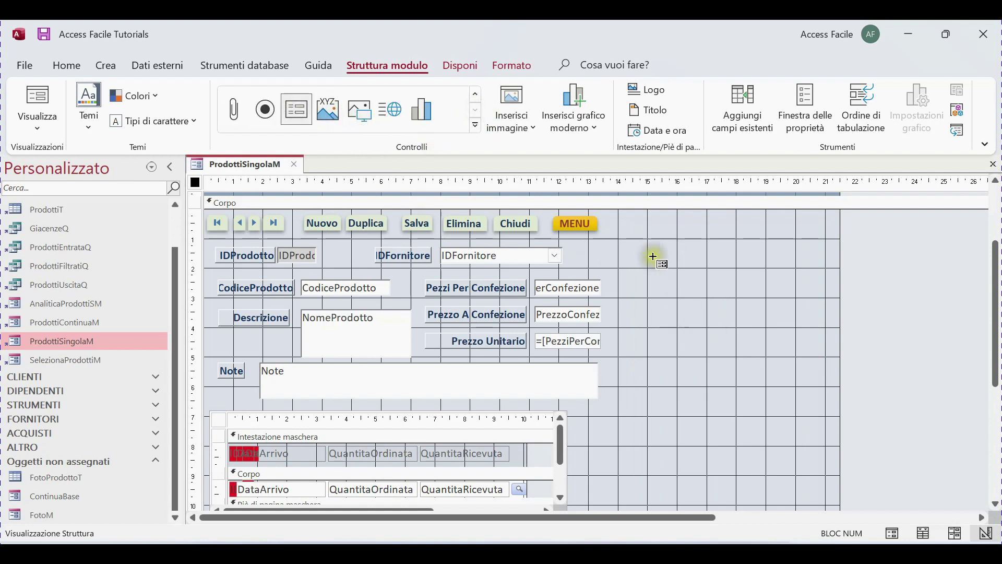
mouse_move(627, 218)
left_mouse_down()
mouse_move(700, 441)
mouse_move(810, 510)
left_mouse_up()
- Use the existing form FotoM as the source for the new subform and proceed to the field-linking stage
scroll(529, 279, "down", 4)
scroll(532, 282, "down", 1)
left_click(484, 308)
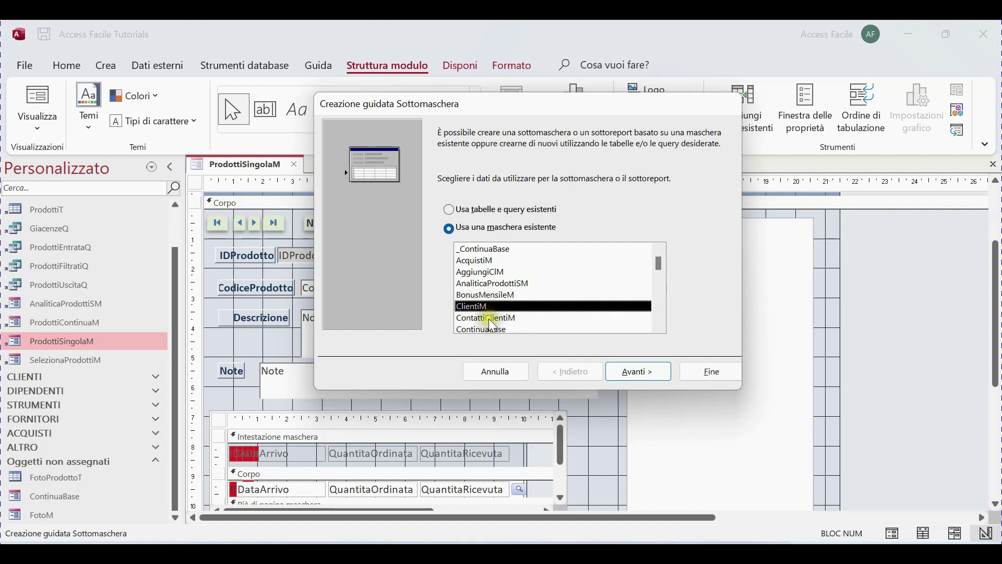
scroll(490, 318, "down", 1)
scroll(489, 320, "down", 4)
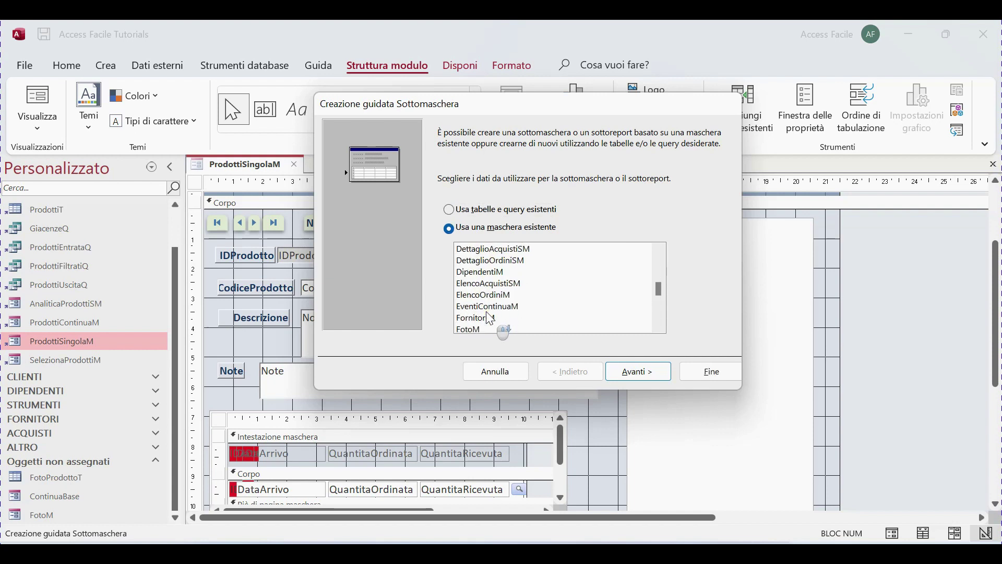
left_click(480, 318)
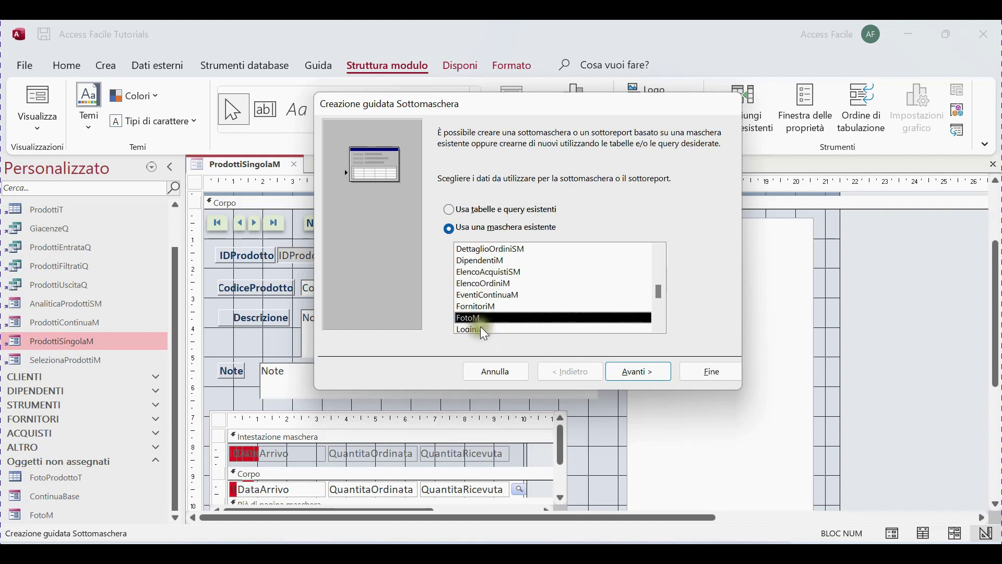
left_click(638, 372)
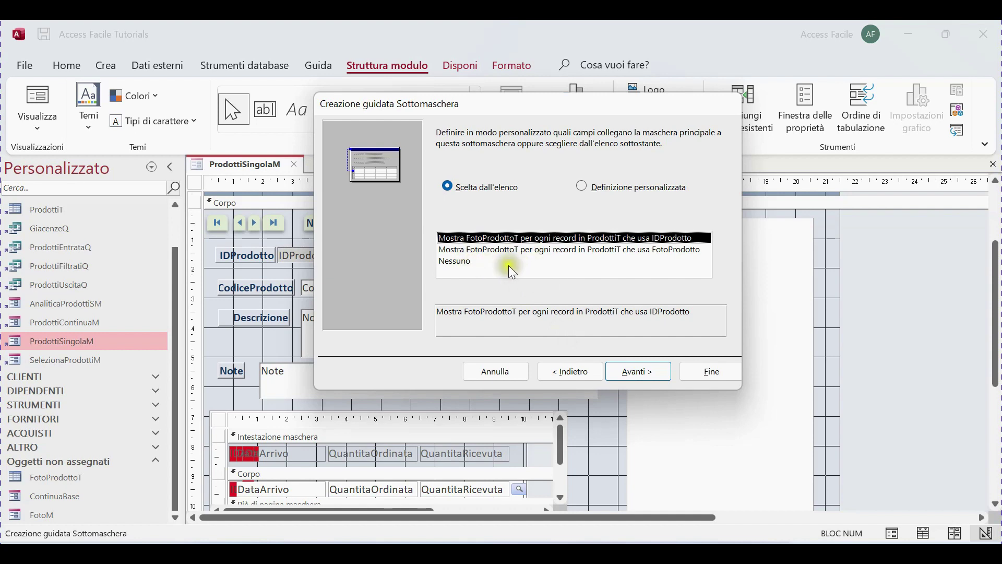
- Link the main form and subform with a custom definition on IDProdotto in both, finish the wizard and delete the subform's FotoM label
left_click(579, 187)
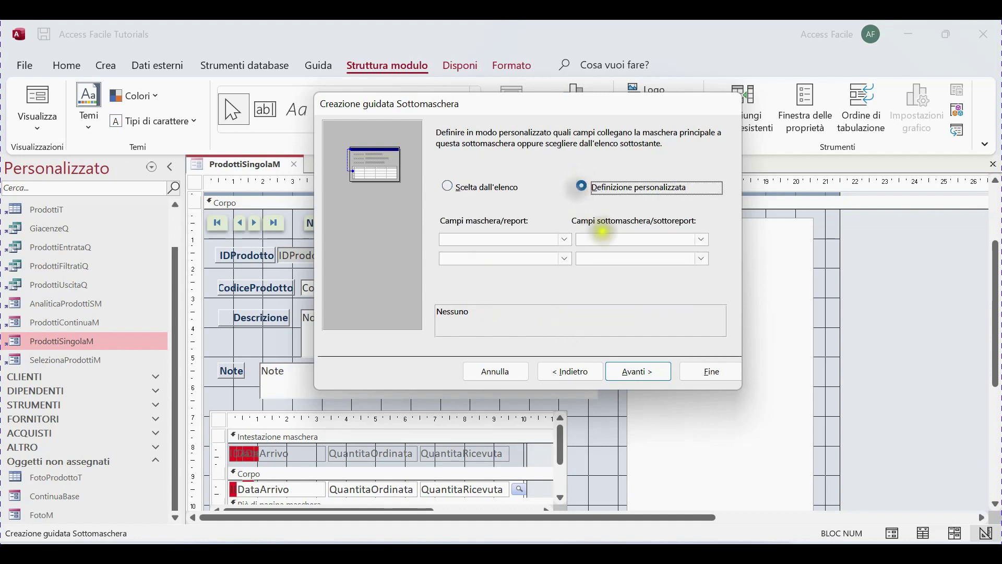
left_click(564, 239)
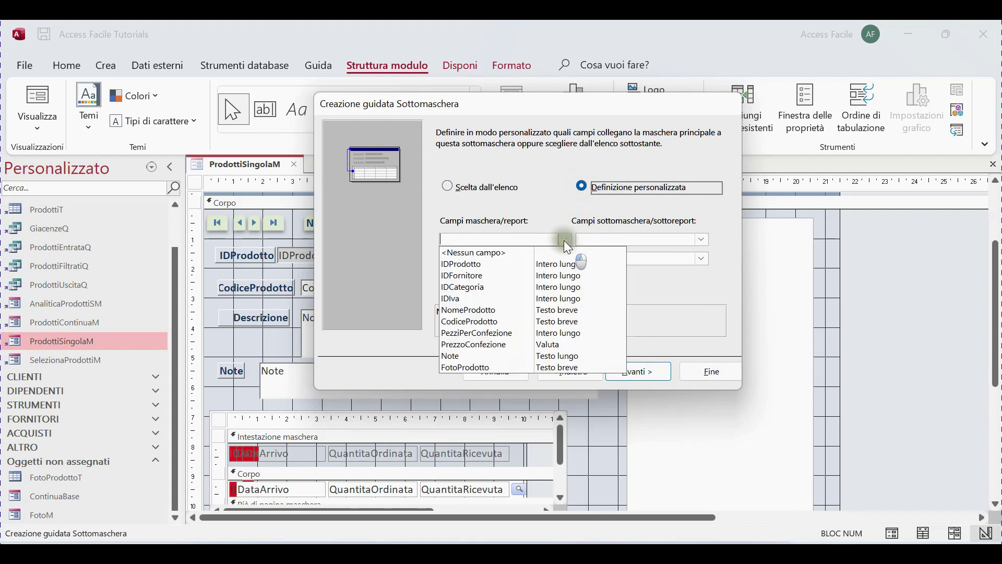
left_click(500, 264)
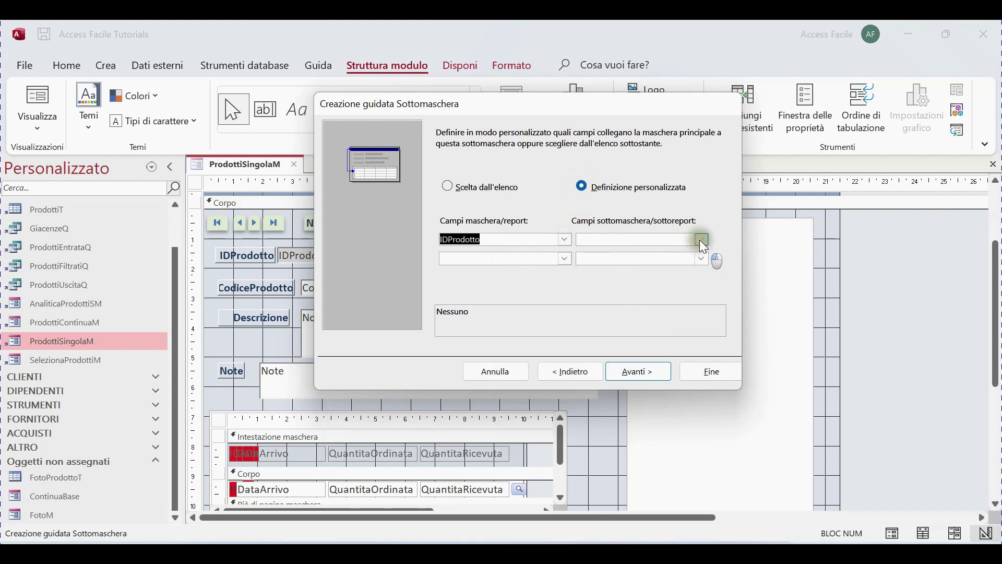
left_click(702, 239)
left_click(611, 275)
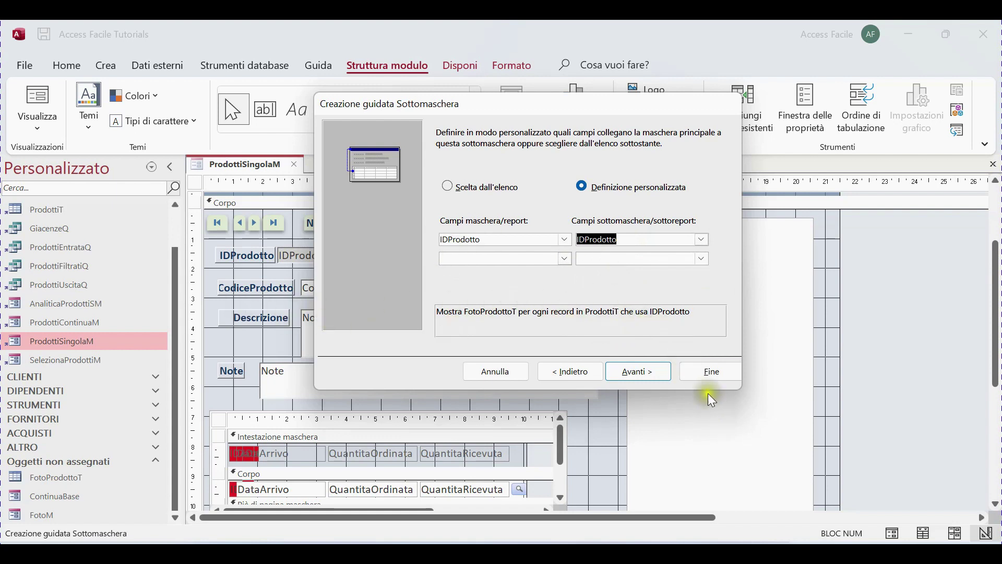
left_click(691, 372)
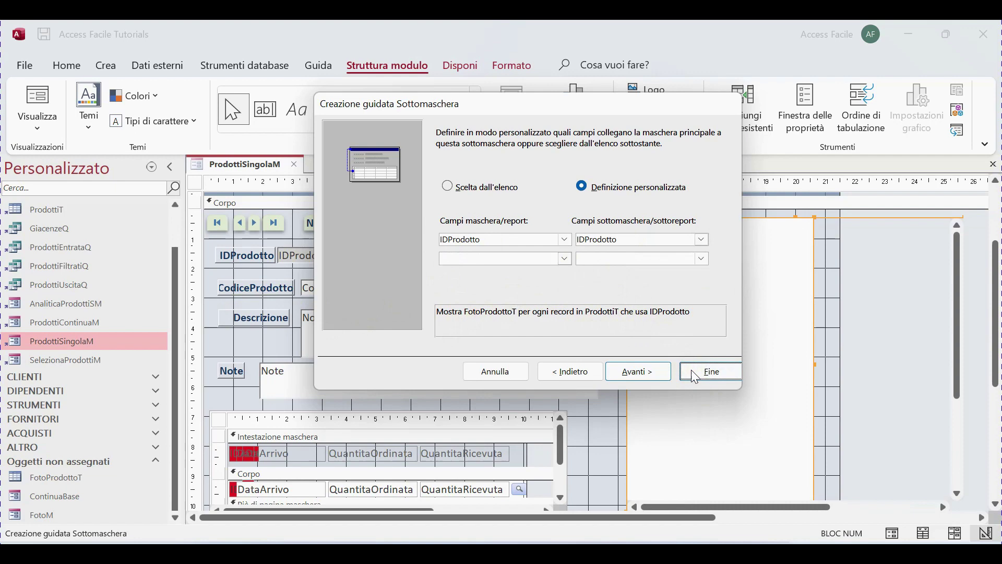
left_click(650, 215)
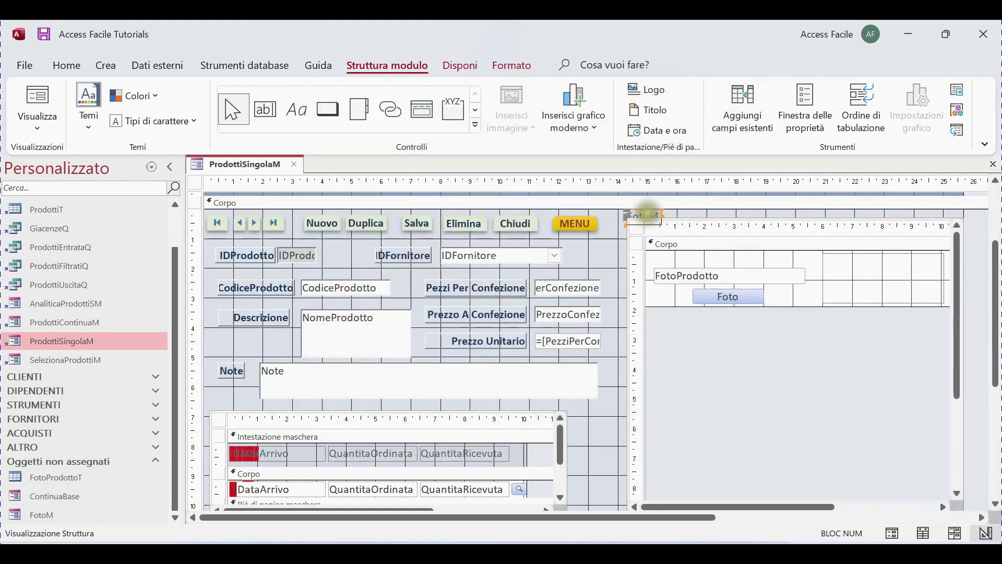
key("Delete")
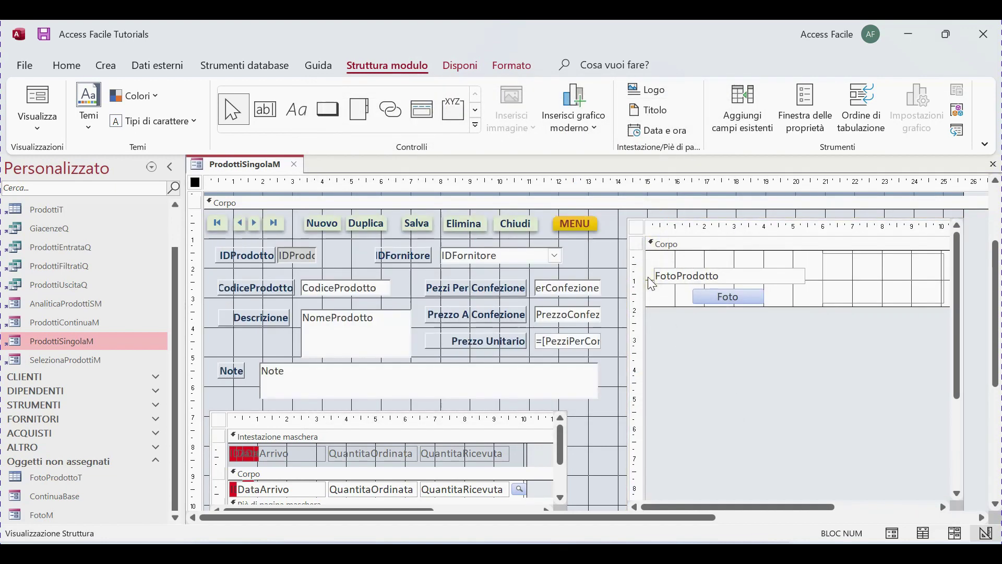
- Widen the ProdottiSingolaM form to about 28 cm and narrow the FotoM subform control slightly to about 11 cm
left_click_drag(625, 520, 818, 522)
left_click(749, 219)
left_click_drag(775, 210, 849, 212)
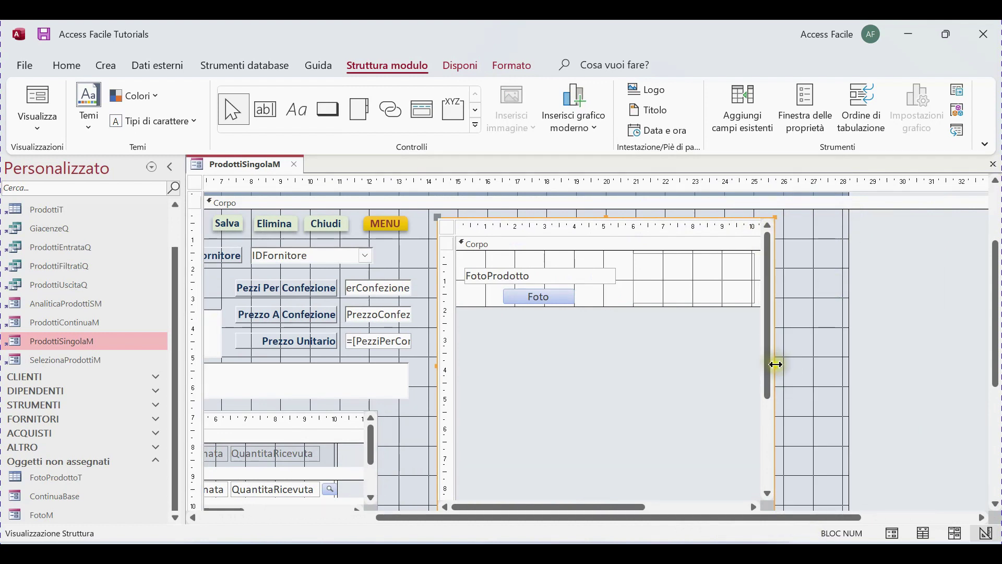
left_click_drag(775, 365, 769, 364)
left_click(805, 365)
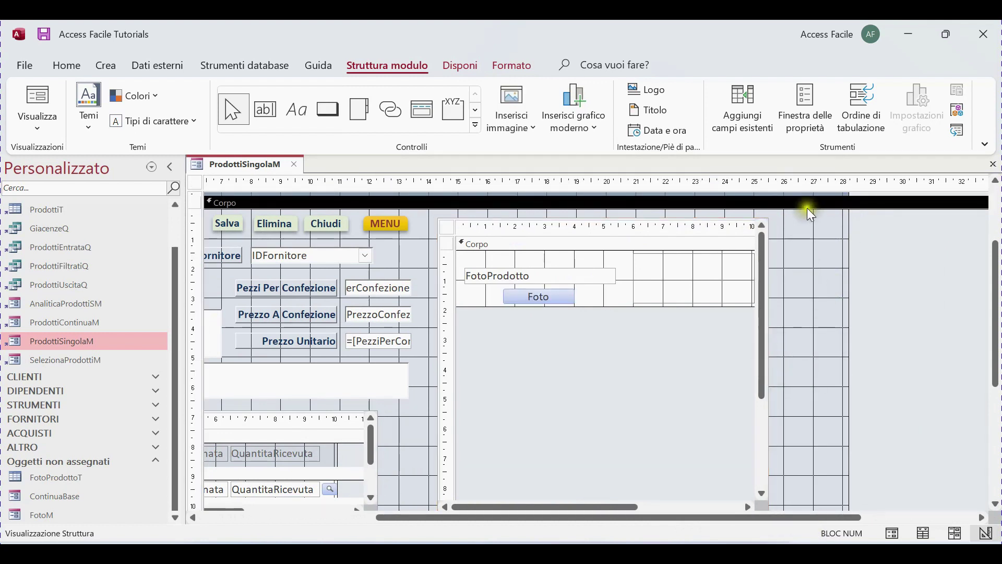
- Collapse the navigation pane and check the source object and master/child link fields in the FotoM subform's data properties
left_click(808, 125)
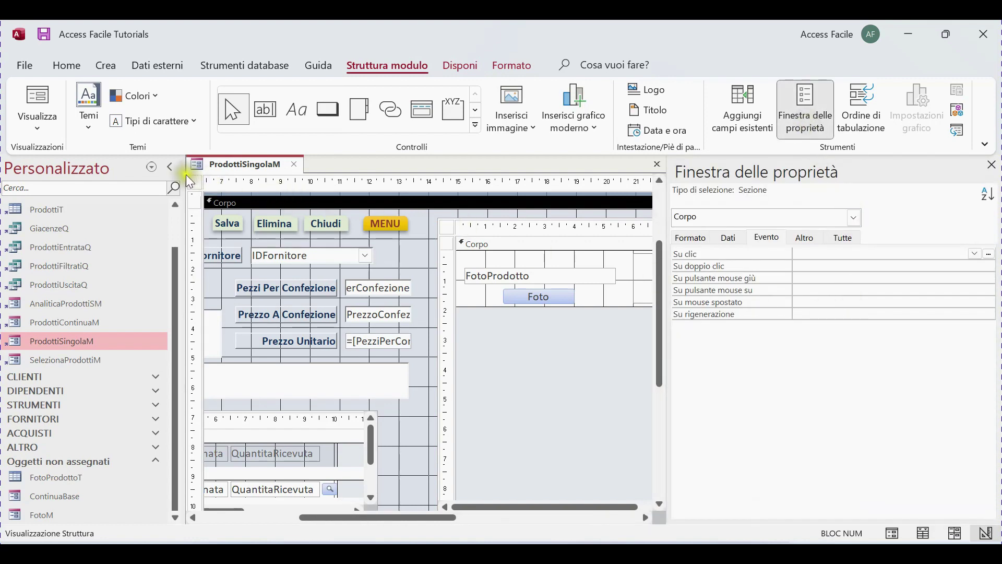
left_click(171, 169)
left_click(381, 220)
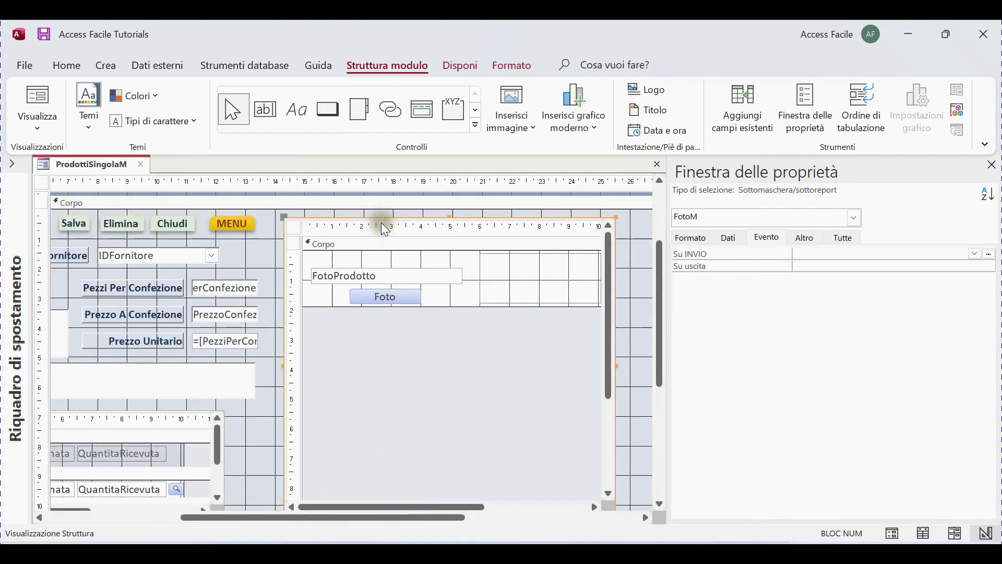
left_click(726, 239)
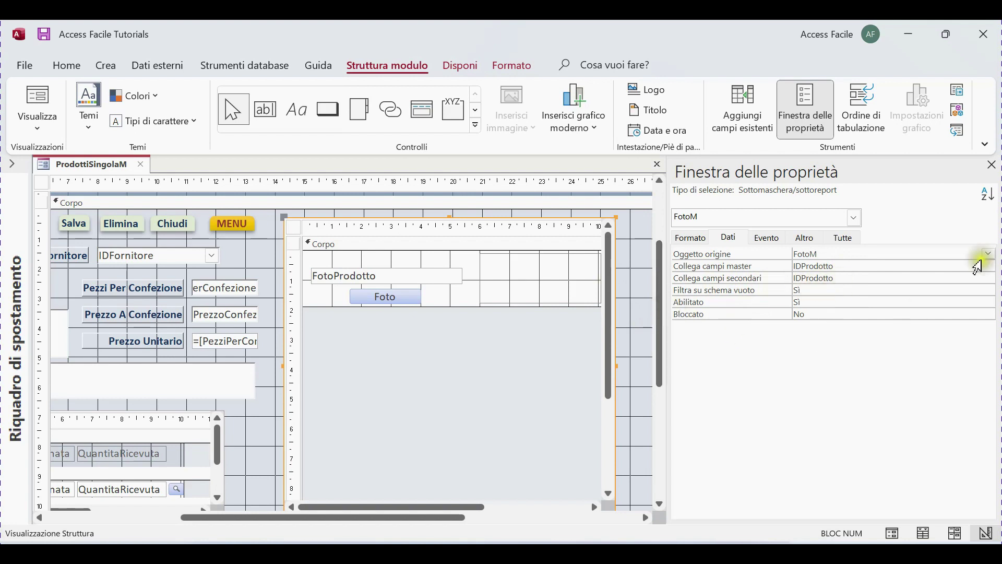
left_click(992, 165)
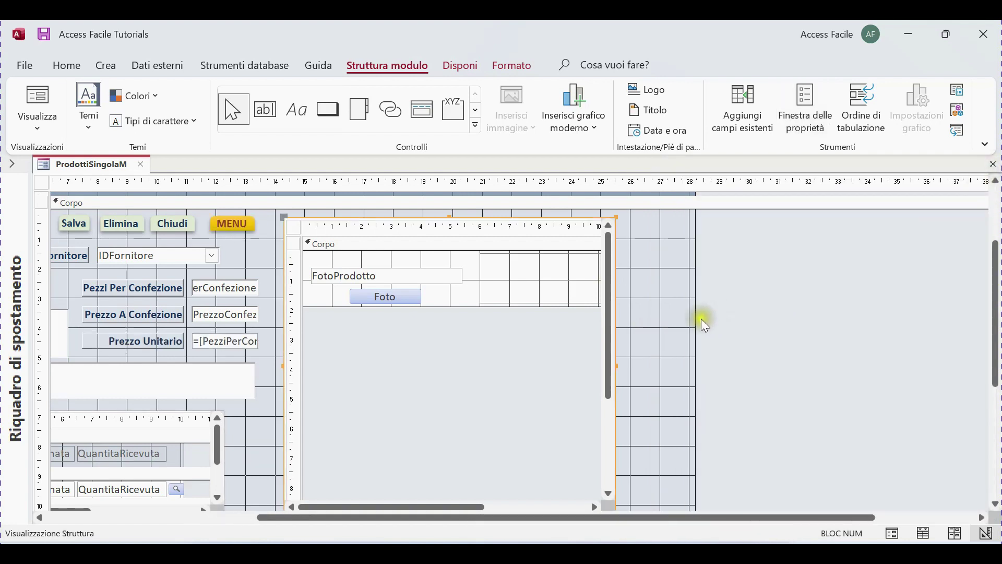
- Reduce the form's width to about 26 cm and switch it to form view (Visualizzazione Maschera), moving its window higher
left_click_drag(696, 321, 628, 322)
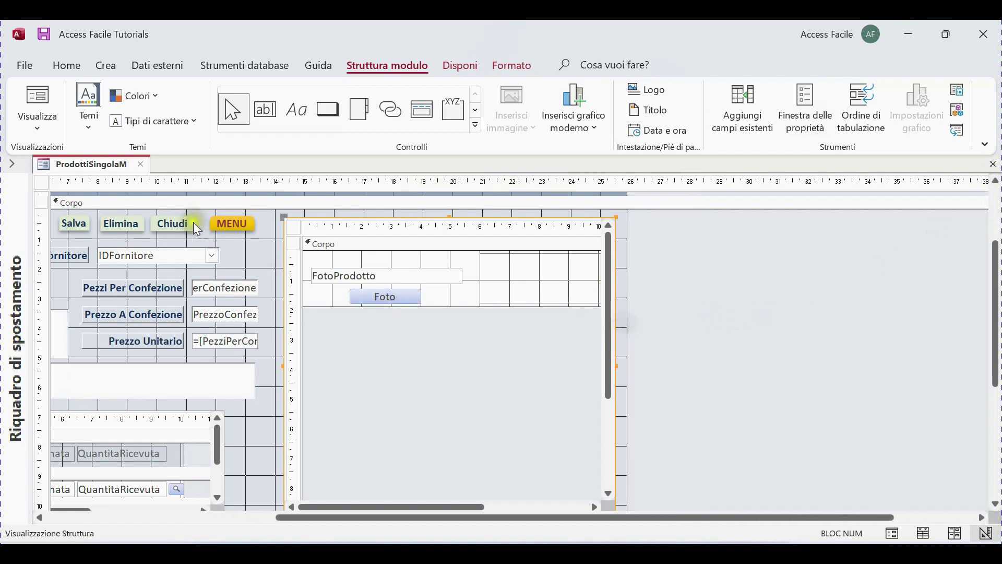
right_click(78, 164)
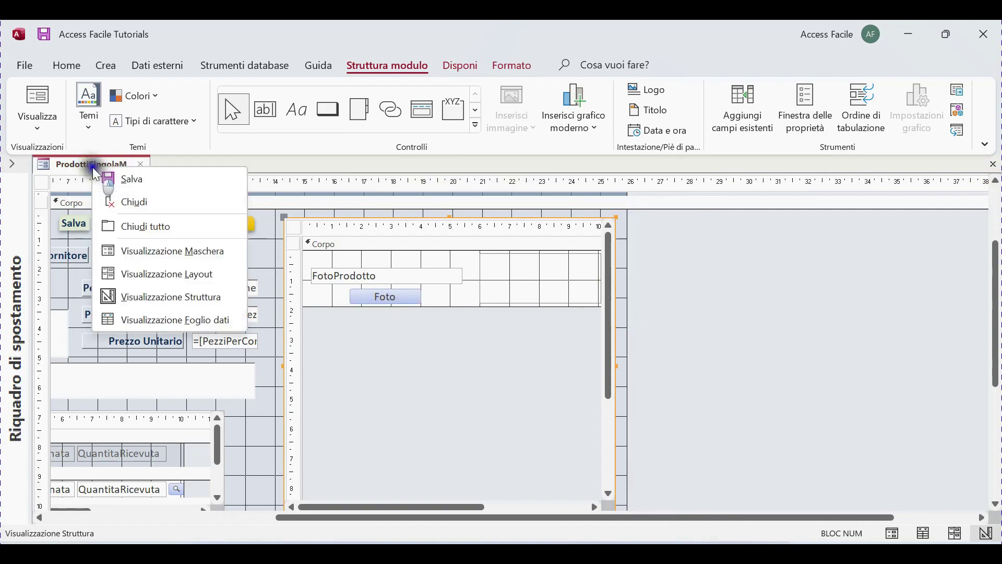
left_click(149, 247)
left_click_drag(403, 187, 505, 80)
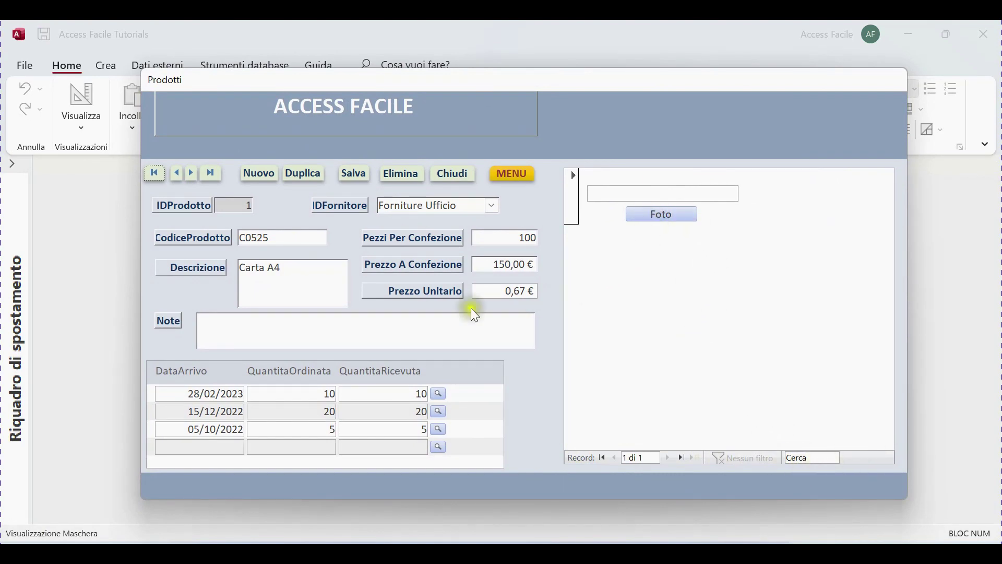
- Assign the image files a4 and a4_2 from the immagini folder to the first two photo records of product Carta A4
left_click(669, 225)
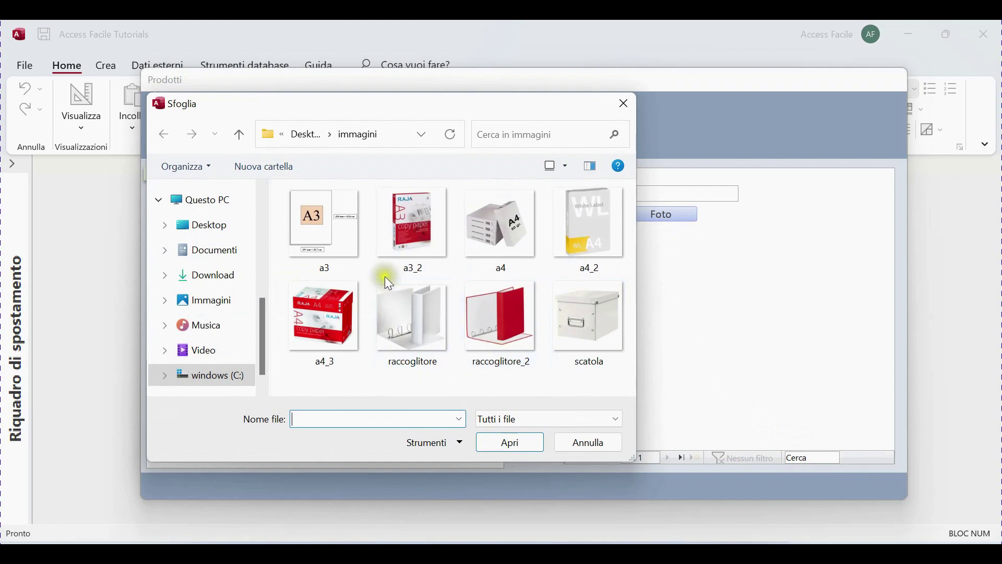
left_click(503, 228)
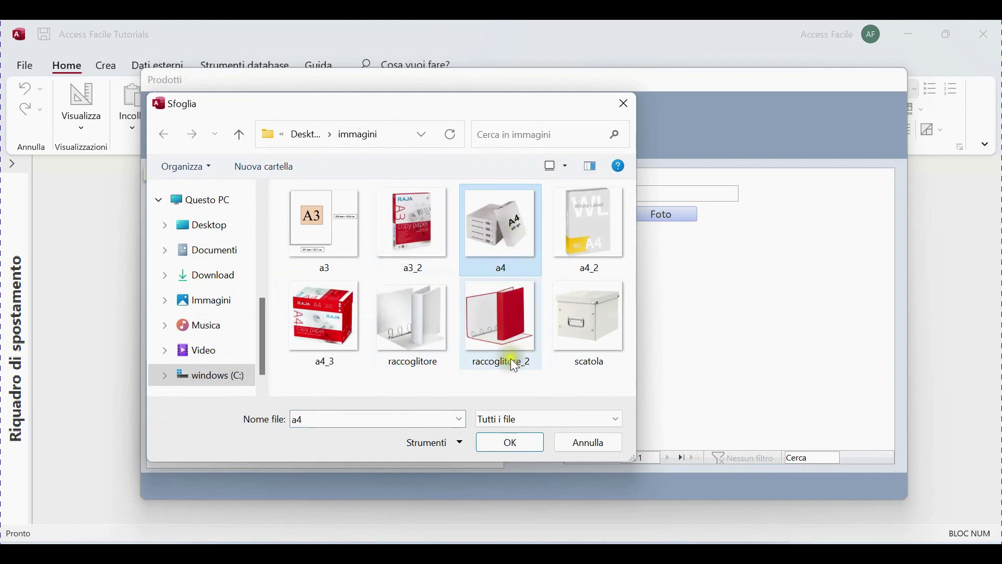
left_click(511, 442)
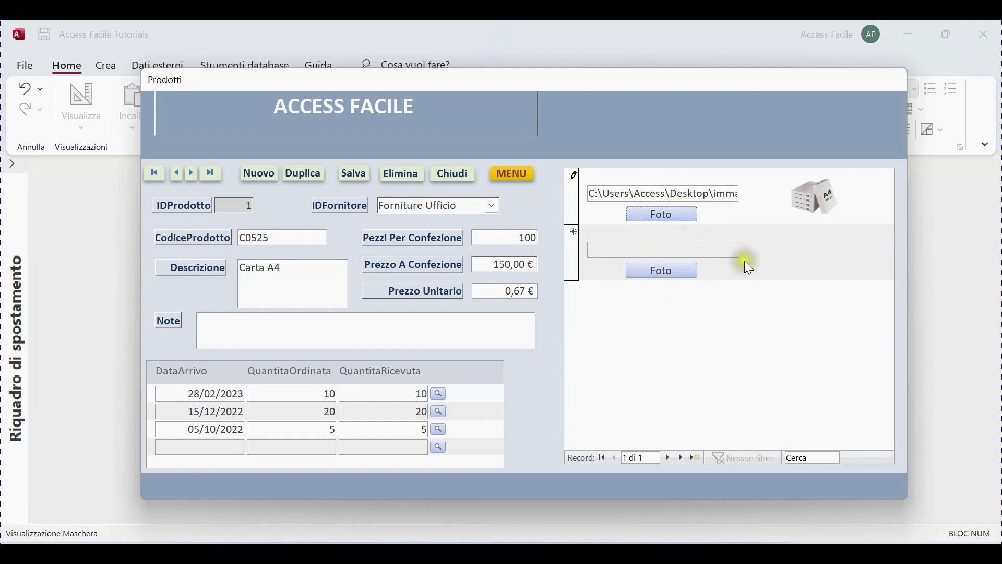
left_click(669, 274)
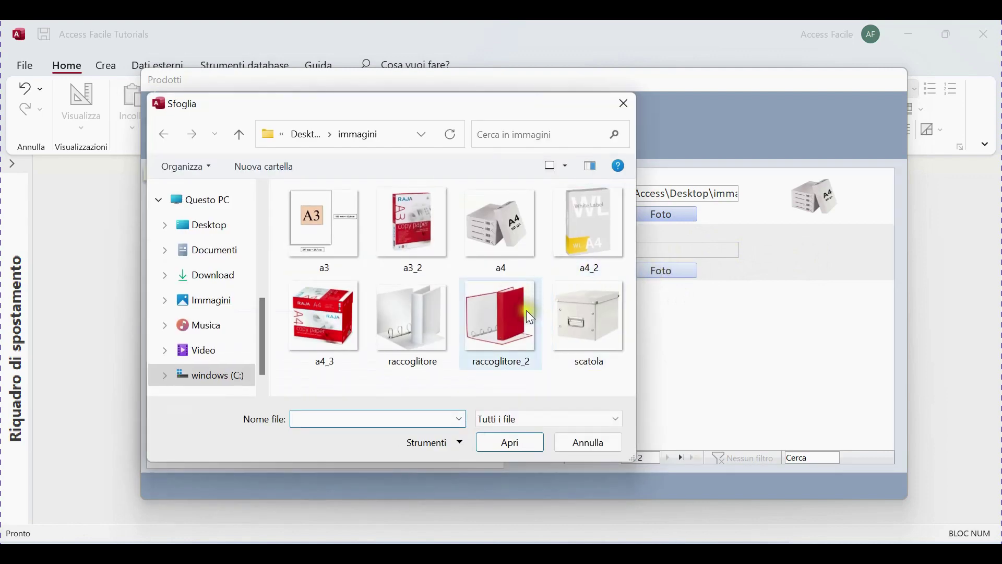
left_click(592, 219)
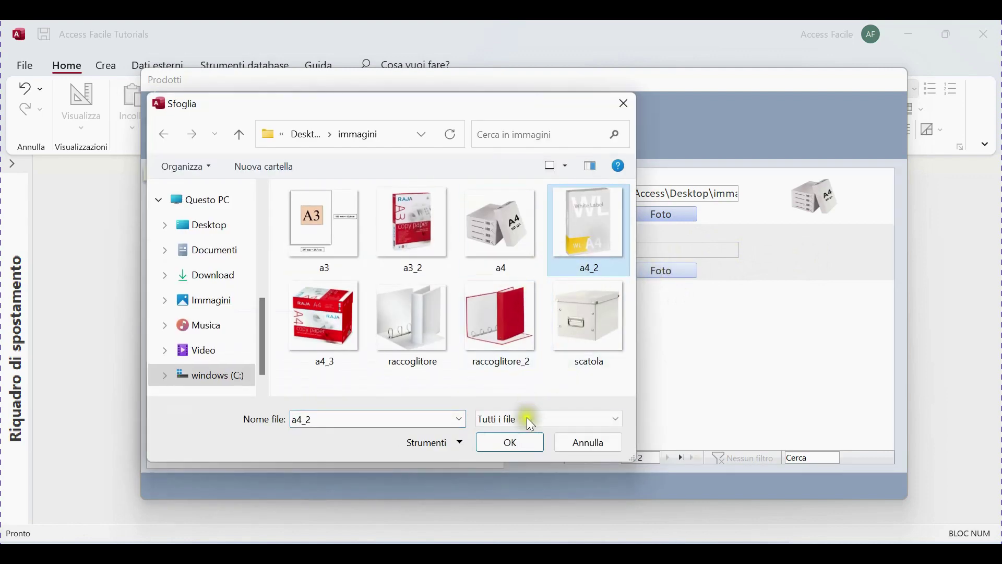
left_click(510, 441)
- Assign the image file a4_3 to the third photo record of product Carta A4
left_click(665, 328)
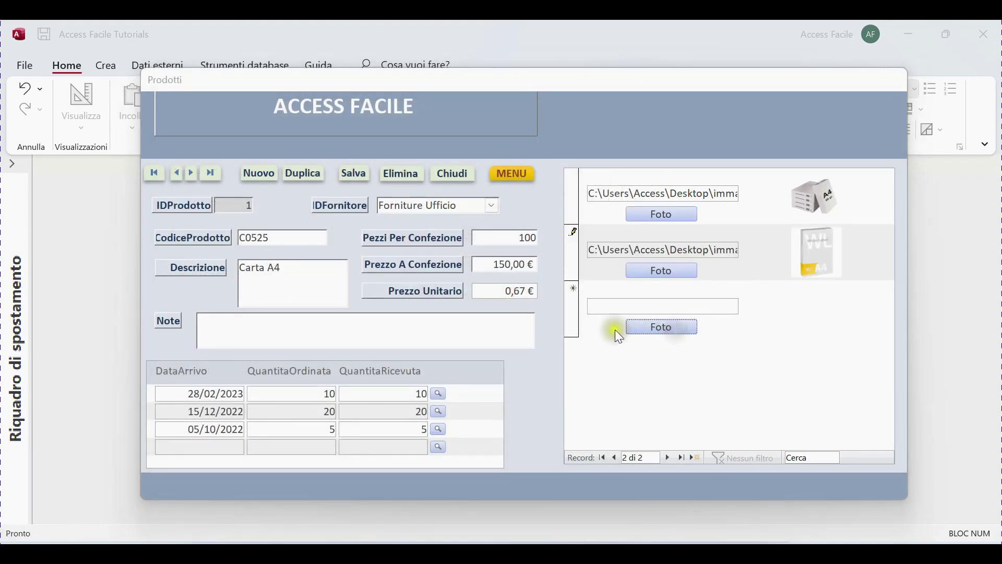
left_click(329, 321)
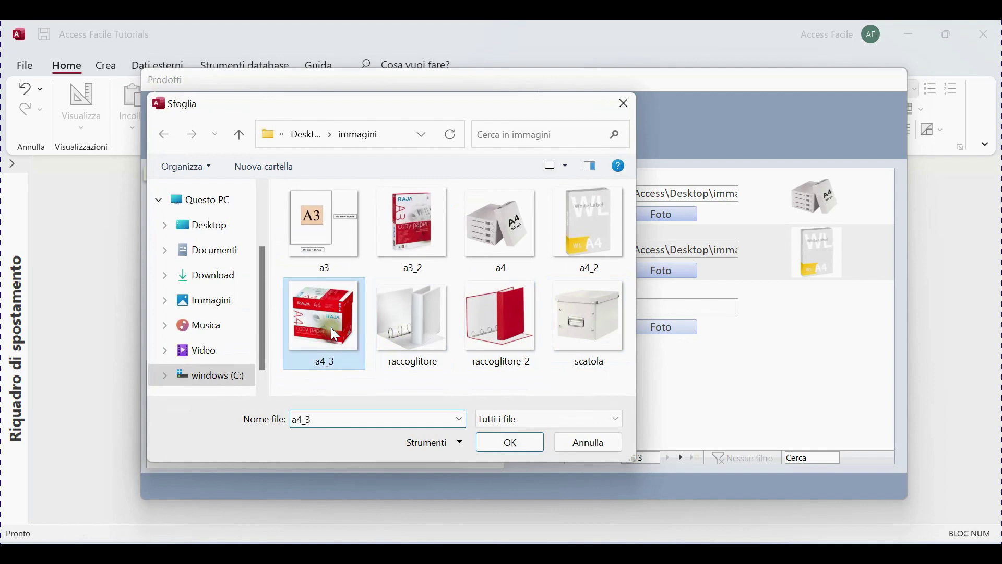
left_click(504, 440)
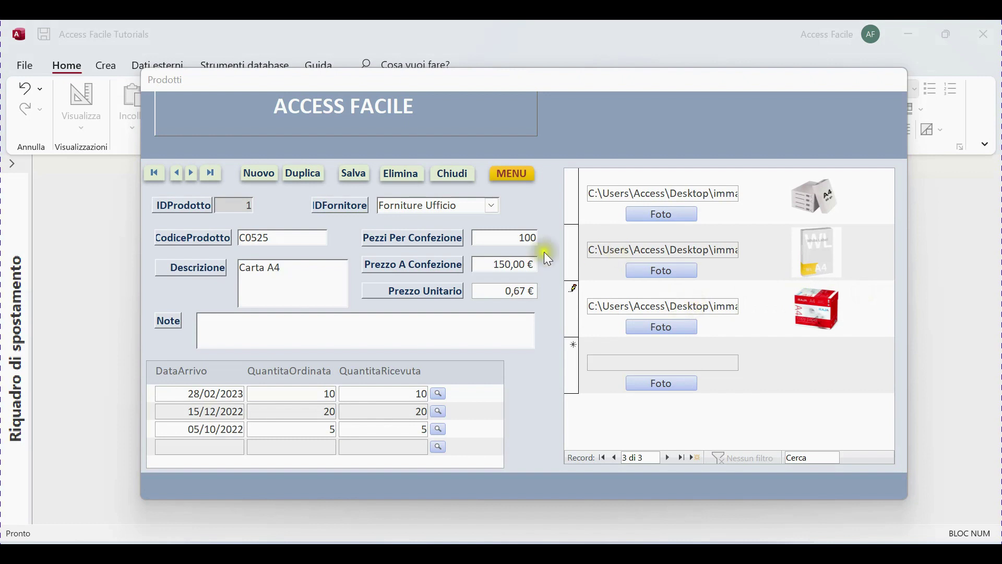
- Go to product Carta A3 and assign the images a3 and a3_2 to its first two photo records
left_click(193, 174)
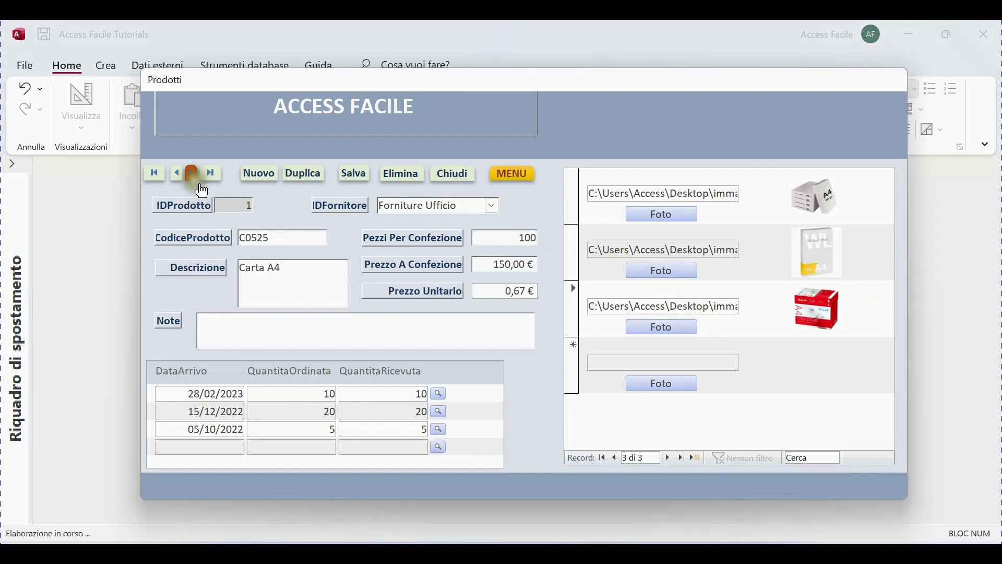
left_click(645, 215)
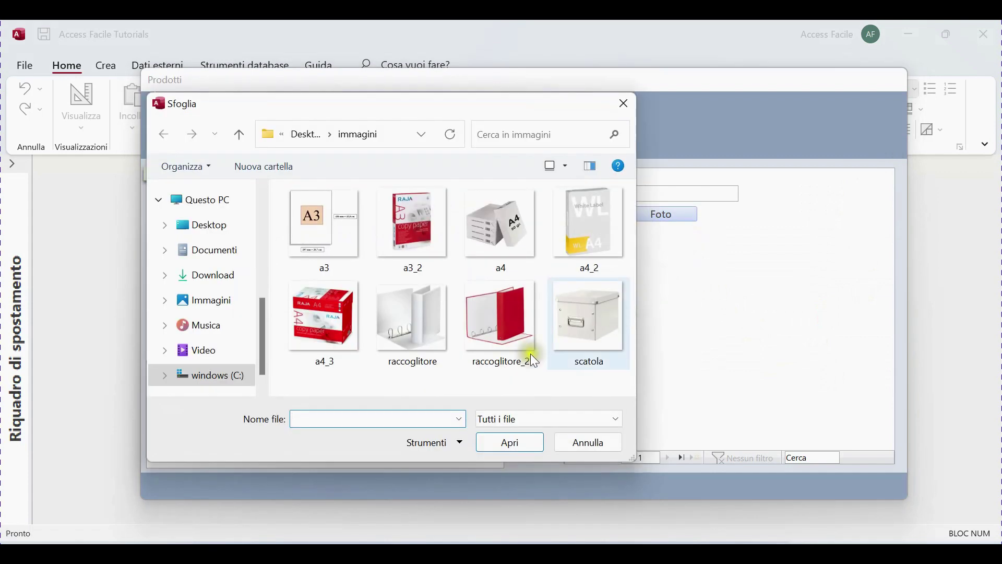
left_click_drag(403, 107, 533, 75)
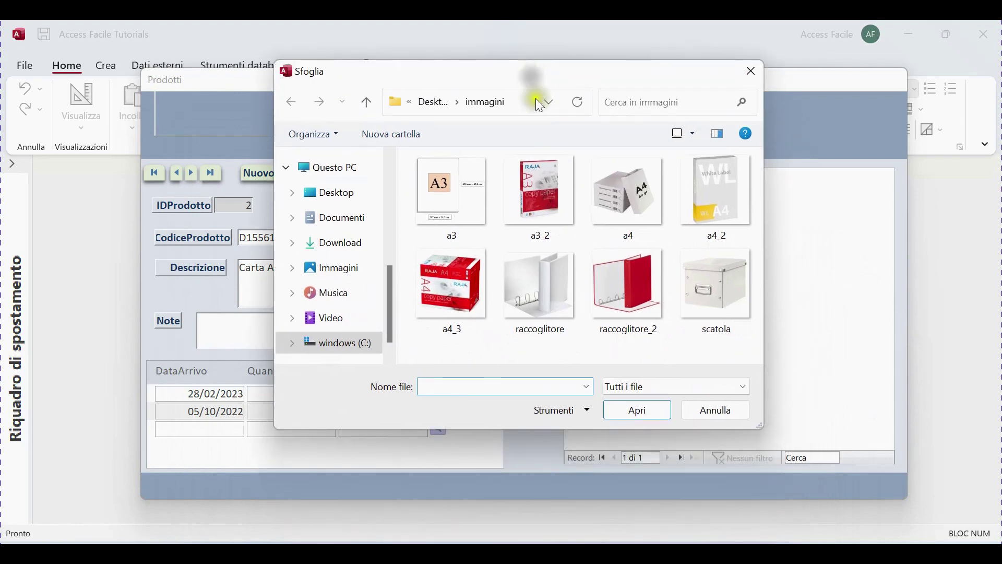
left_click(452, 180)
left_click(632, 418)
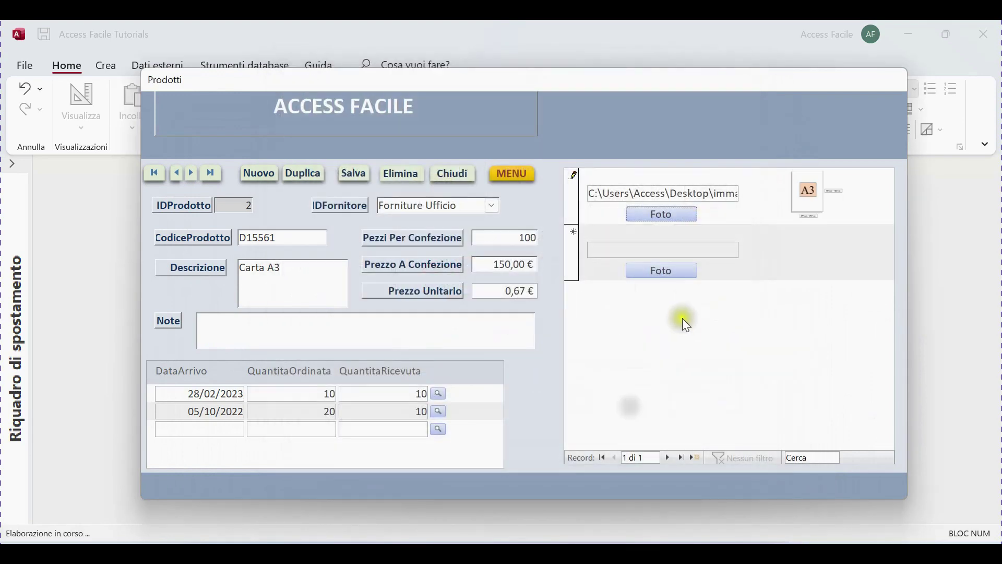
left_click(661, 272)
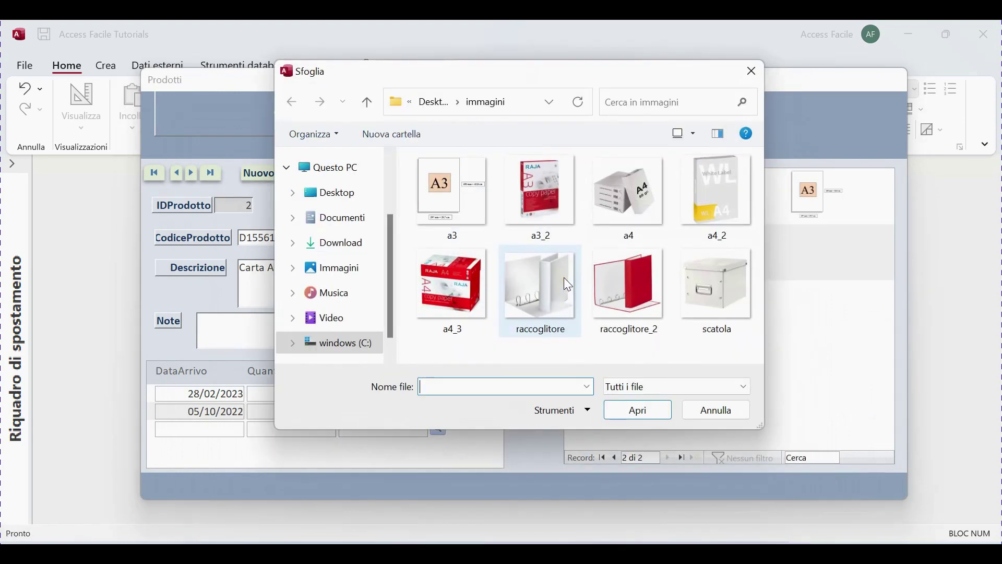
left_click(533, 204)
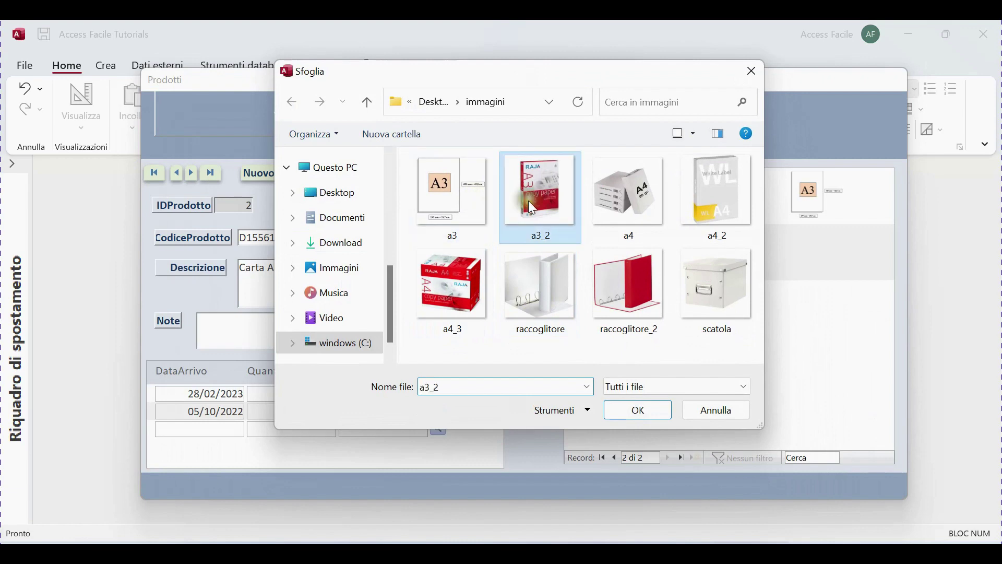
left_click(635, 410)
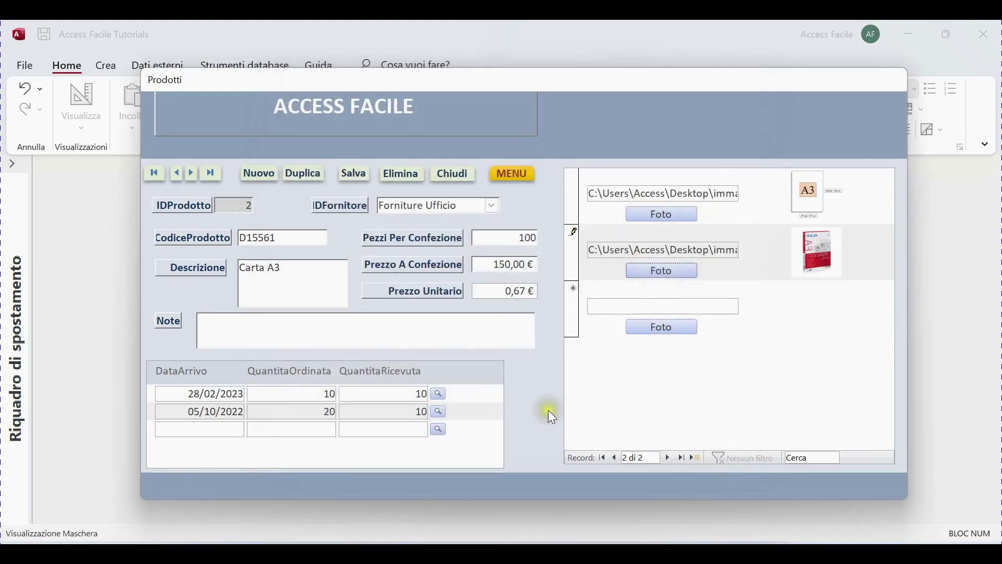
- Go to product Raccoglitore 4 anelli and assign the images raccoglitore and raccoglitore_2 to its first two photo records
left_click(192, 173)
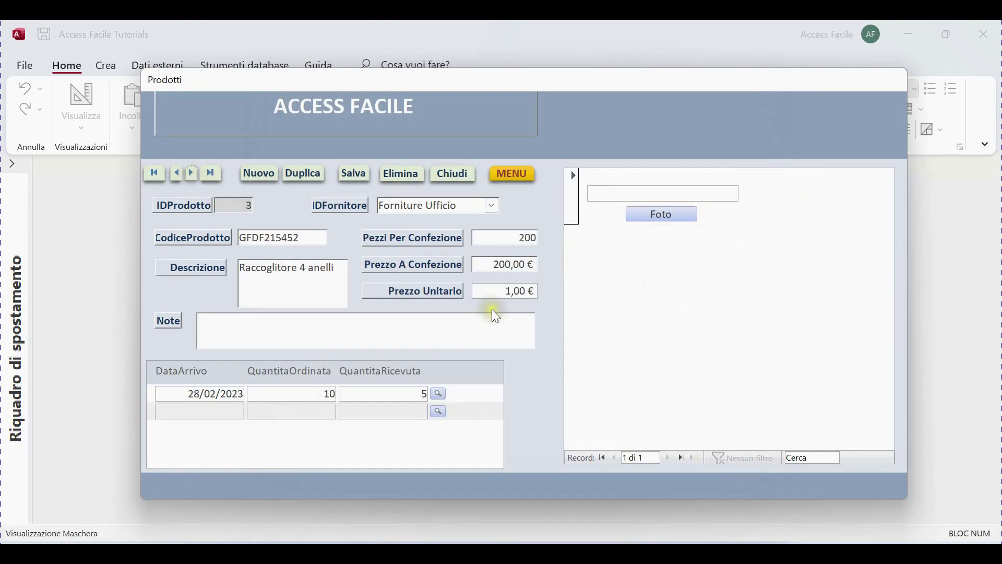
left_click(664, 215)
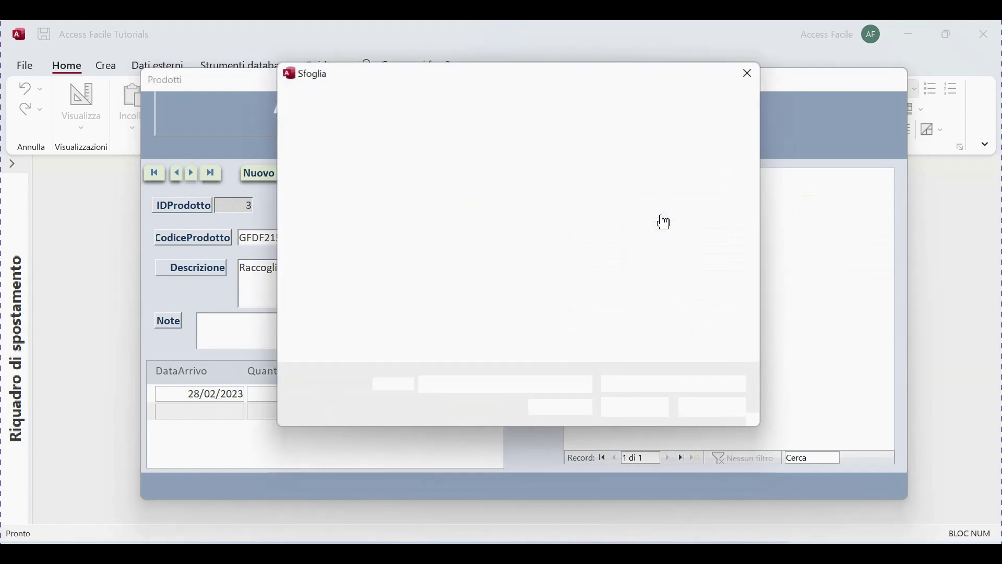
left_click(625, 300)
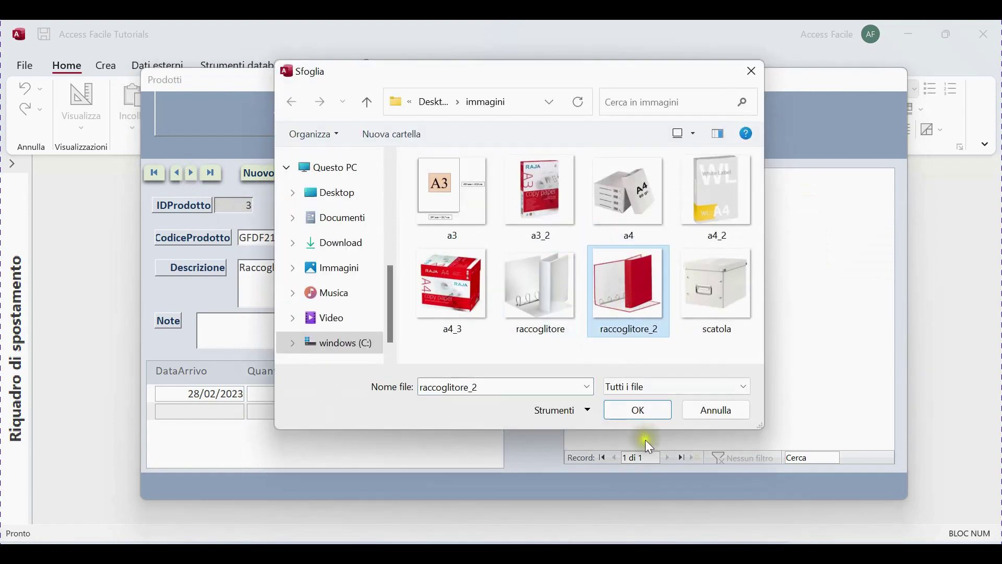
left_click(545, 316)
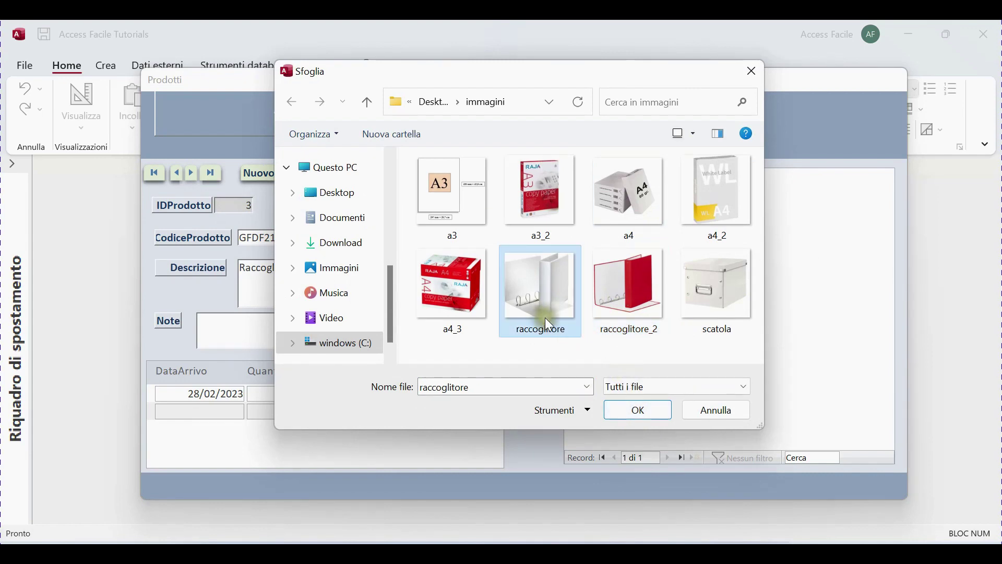
left_click(631, 412)
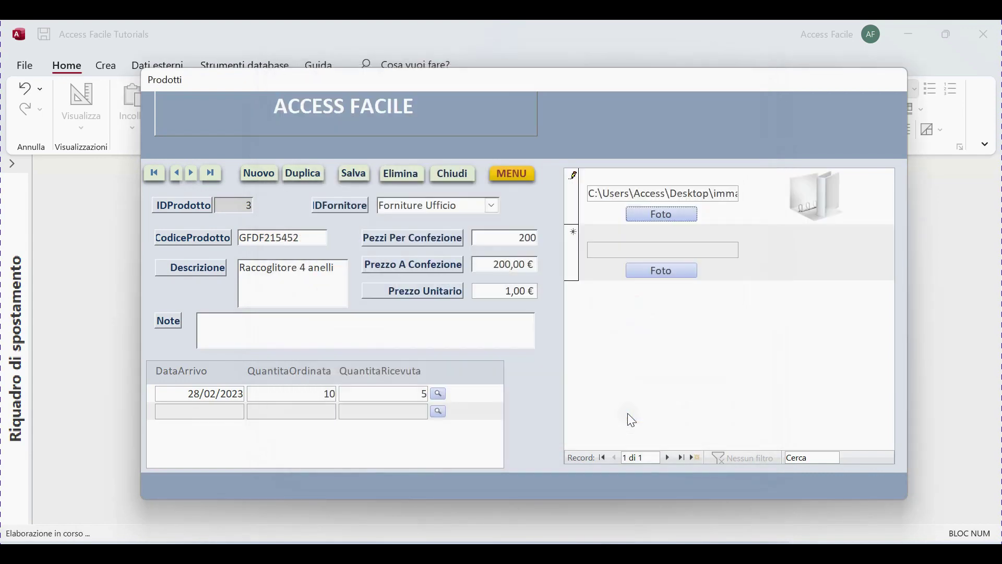
left_click(664, 274)
left_click(632, 298)
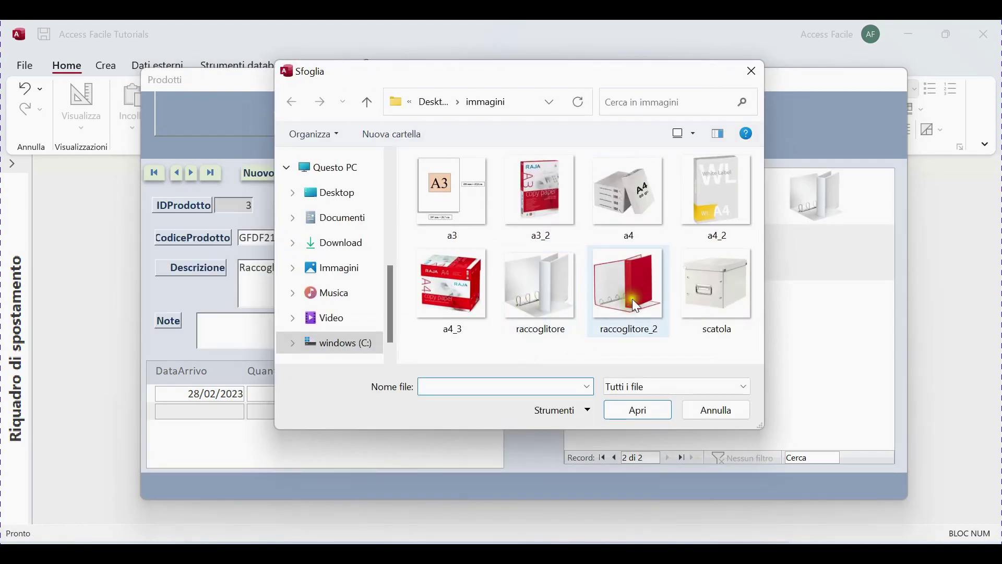
left_click(649, 412)
- Go to product Raccoglitore 2 anelli and assign the image scatola to its first photo record
left_click(192, 173)
left_click(690, 215)
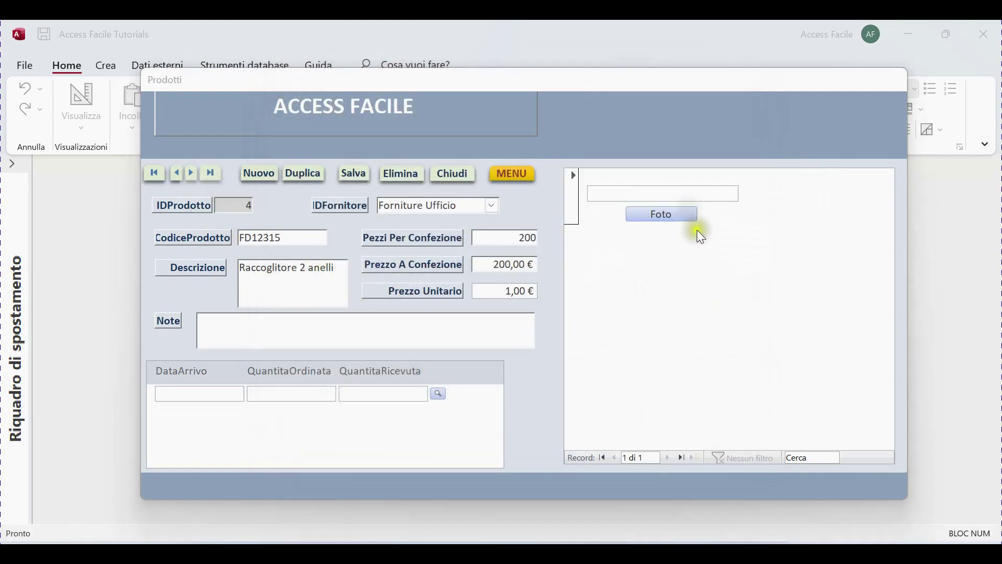
left_click(716, 290)
left_click(651, 407)
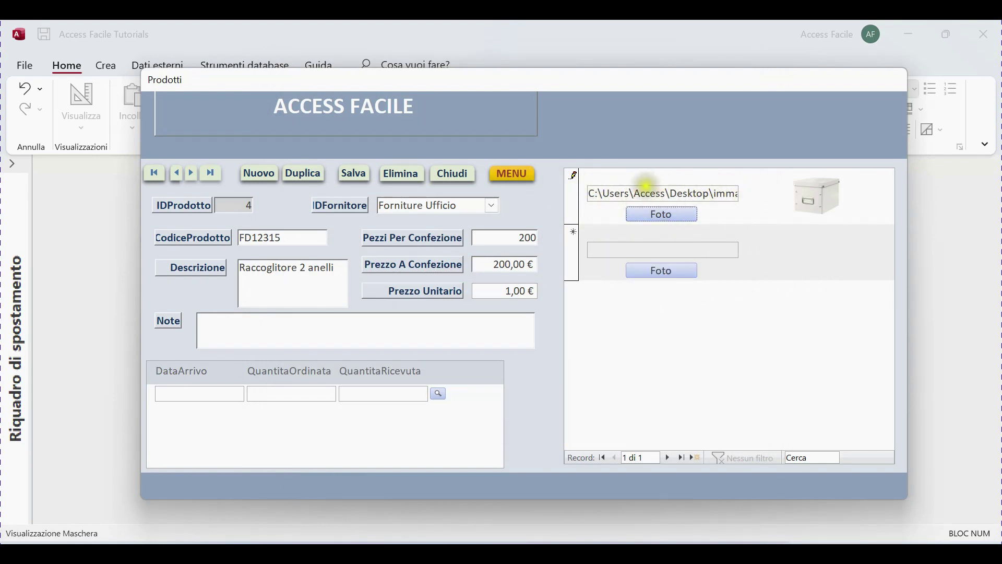
- Close the Prodotti form and open the FotoM form in design view (Visualizzazione Struttura)
right_click(750, 94)
left_click(773, 112)
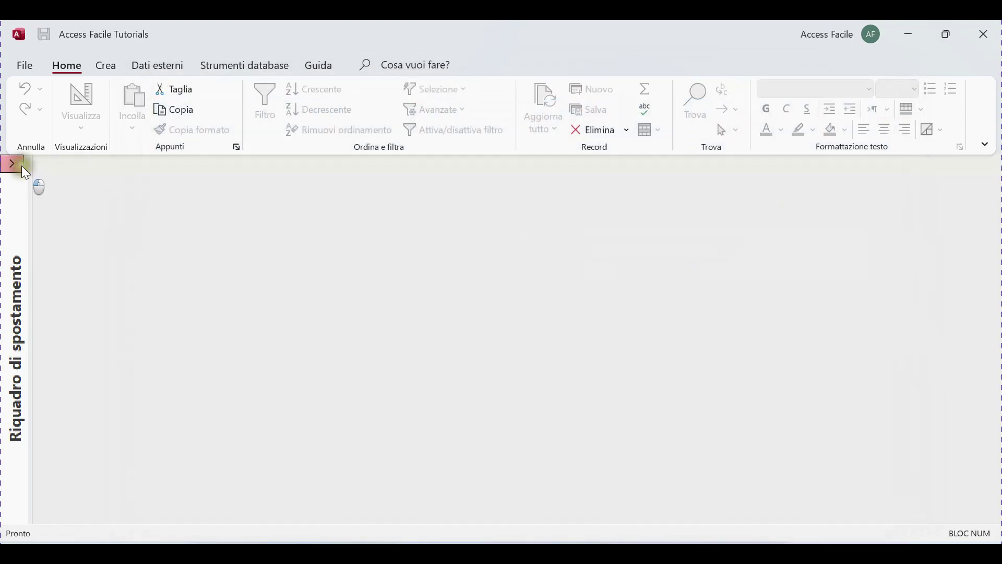
left_click(13, 165)
right_click(48, 513)
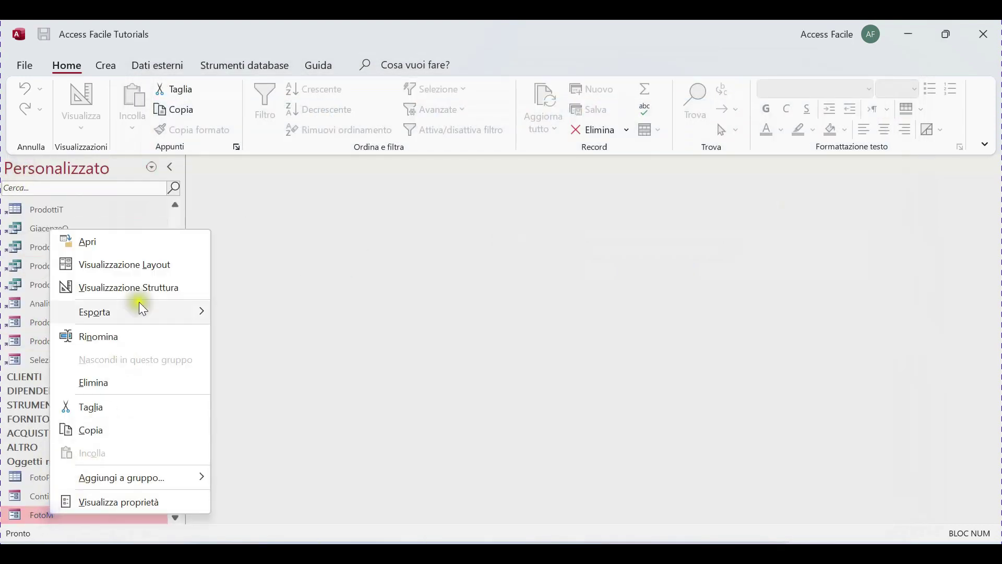
left_click(138, 290)
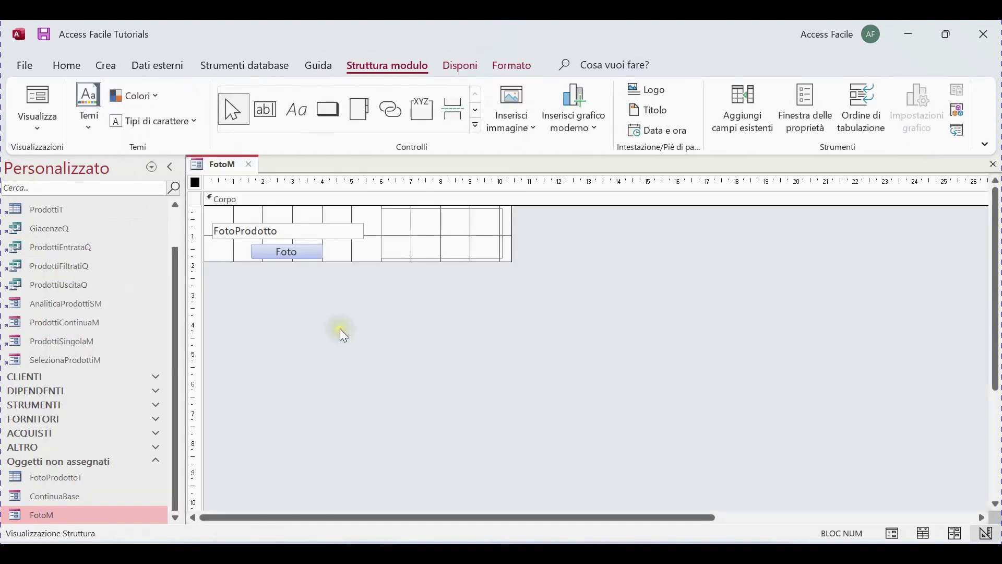
- Narrow the FotoProdotto text box to about 0.3 cm and set its Visibile property to No
left_click(340, 231)
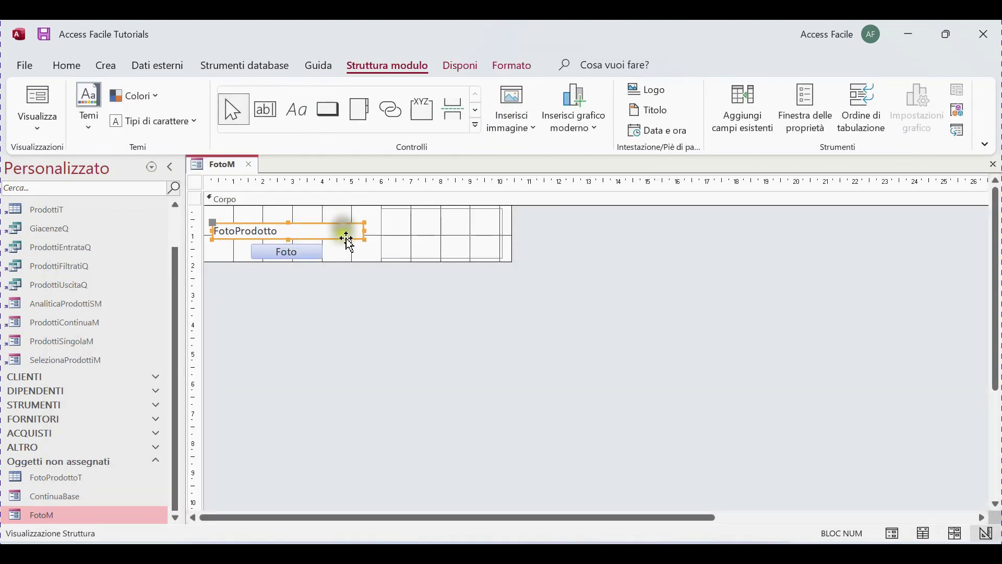
left_click_drag(362, 230, 225, 230)
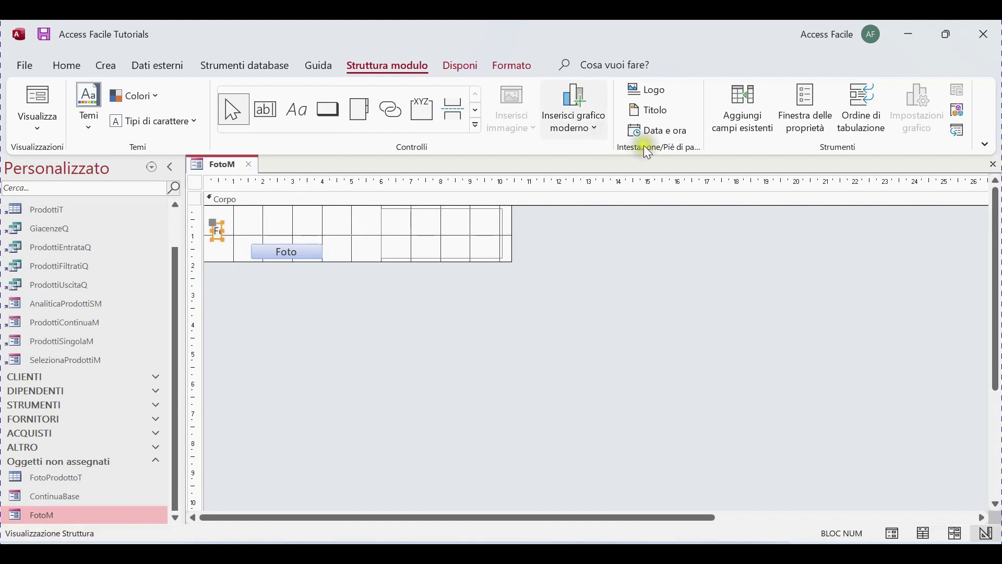
left_click(805, 105)
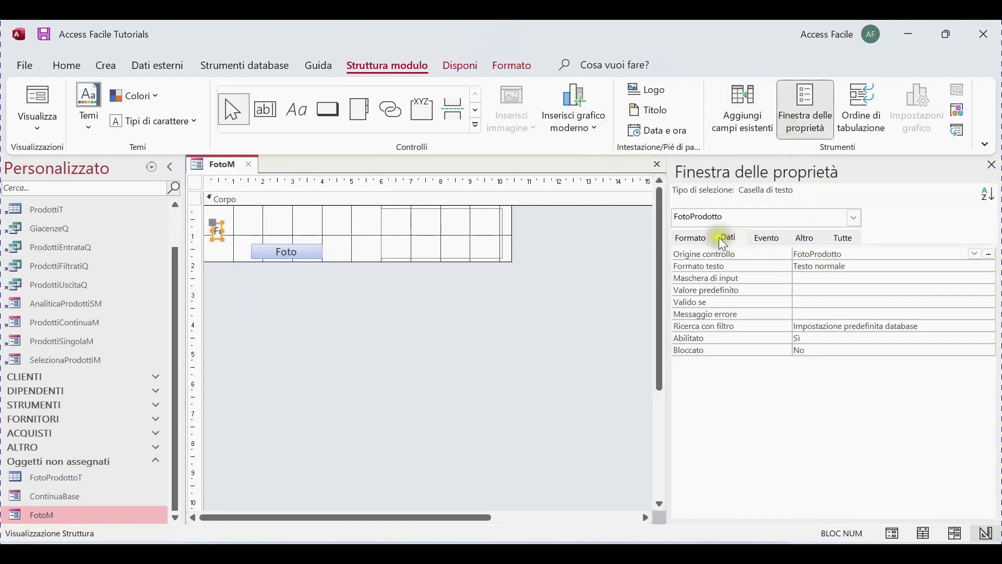
left_click(695, 238)
left_click(974, 278)
left_click(975, 278)
left_click(966, 301)
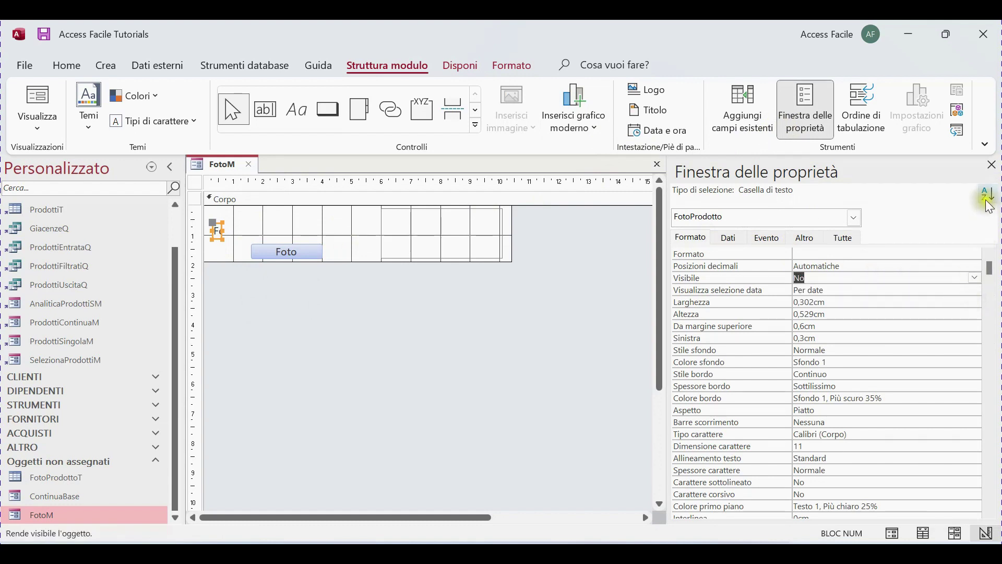
left_click(991, 165)
- Move the image control to the left edge of the FotoM form, over the FotoProdotto text box
left_click(443, 283)
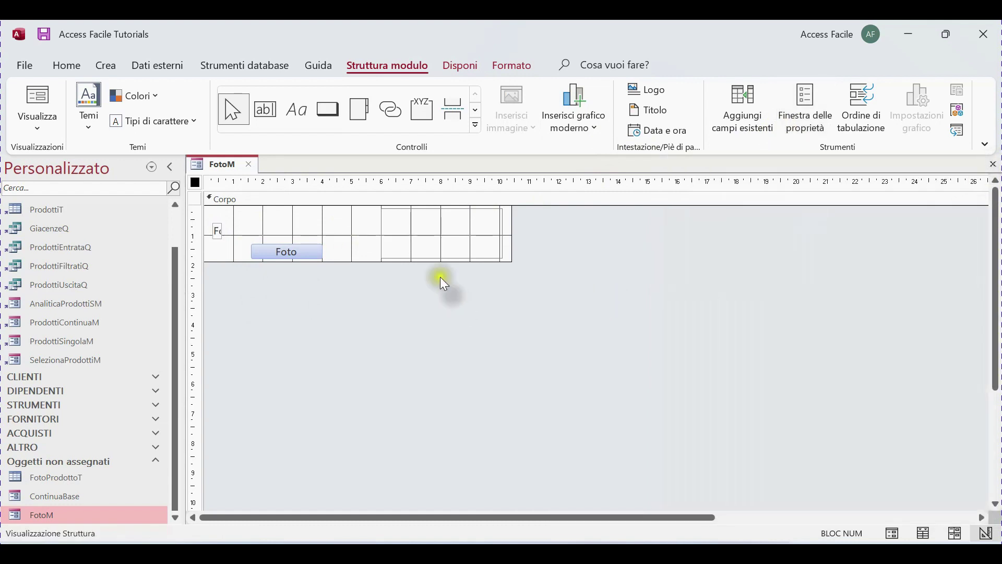
left_click(380, 218)
left_click_drag(381, 209, 208, 210)
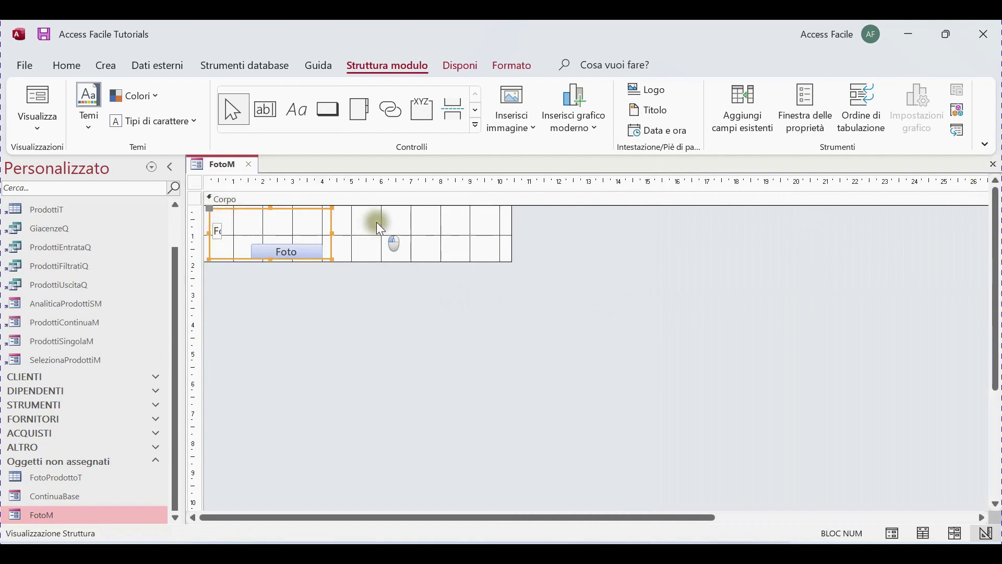
- Move the Foto button just right of the image control, about 4.5 cm from the form's left edge, and narrow it to about 0.5 cm
left_click(256, 252)
left_click_drag(251, 244, 336, 228)
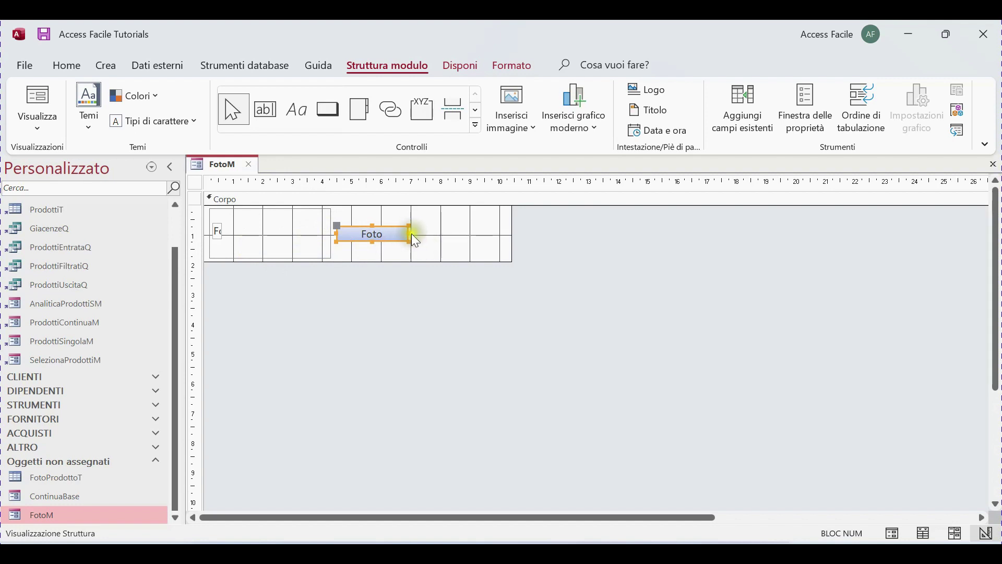
left_click_drag(408, 233, 346, 235)
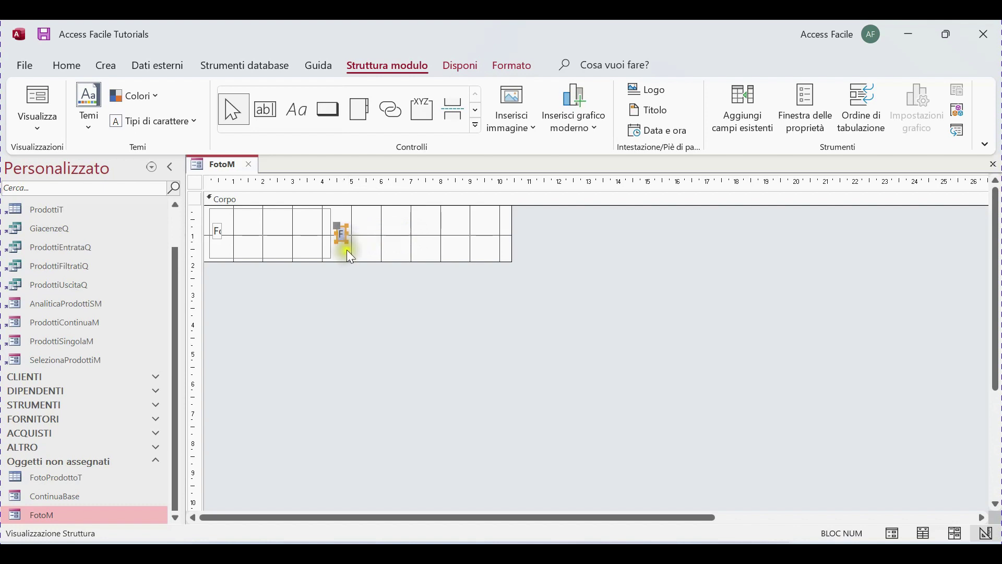
left_click(347, 234)
- Set the Foto button's picture to Bacchetta magica (Procedura guidata) from the image builder's available images
left_click(791, 124)
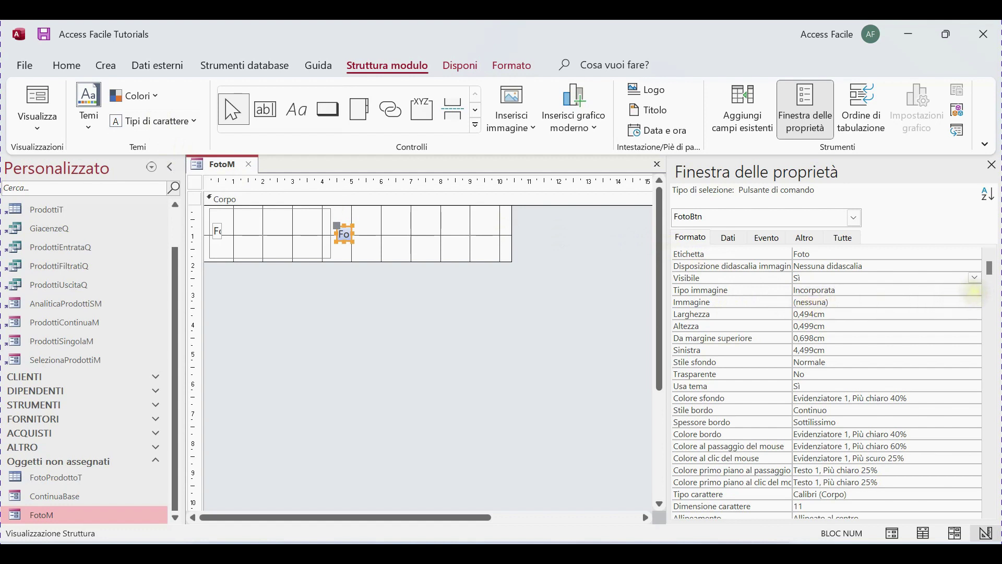
left_click(975, 301)
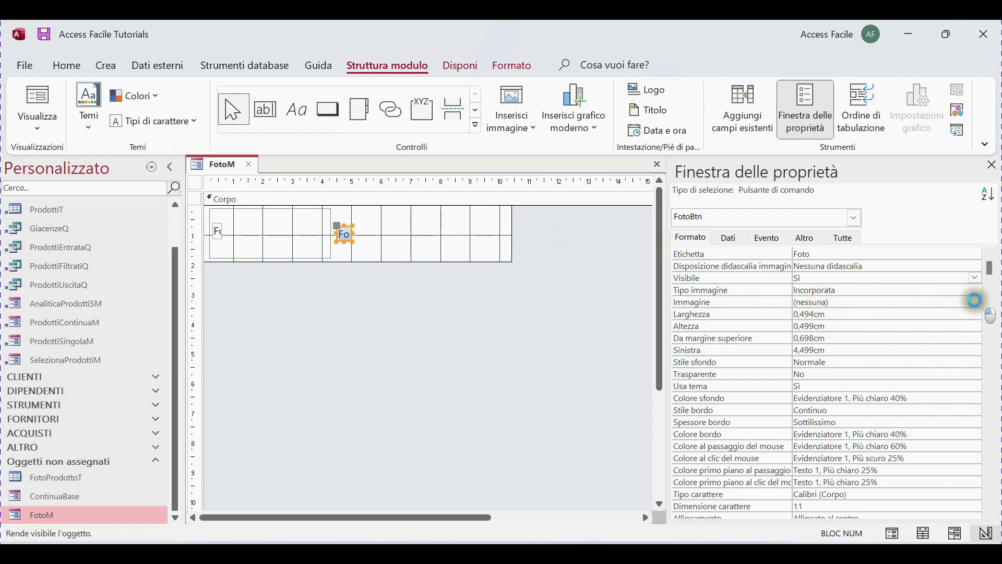
left_click(975, 301)
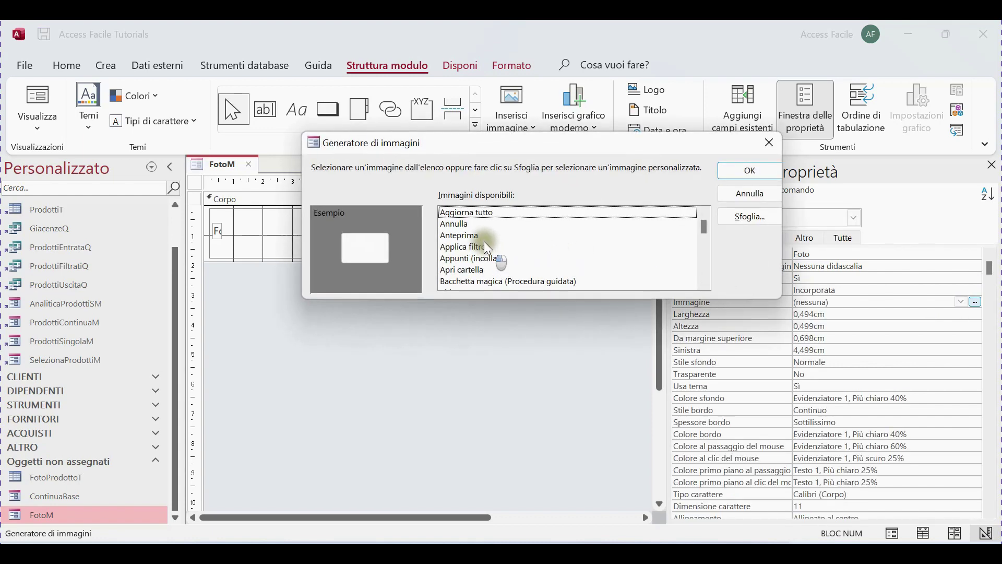
left_click(477, 235)
left_click(466, 249)
scroll(471, 257, "down", 1)
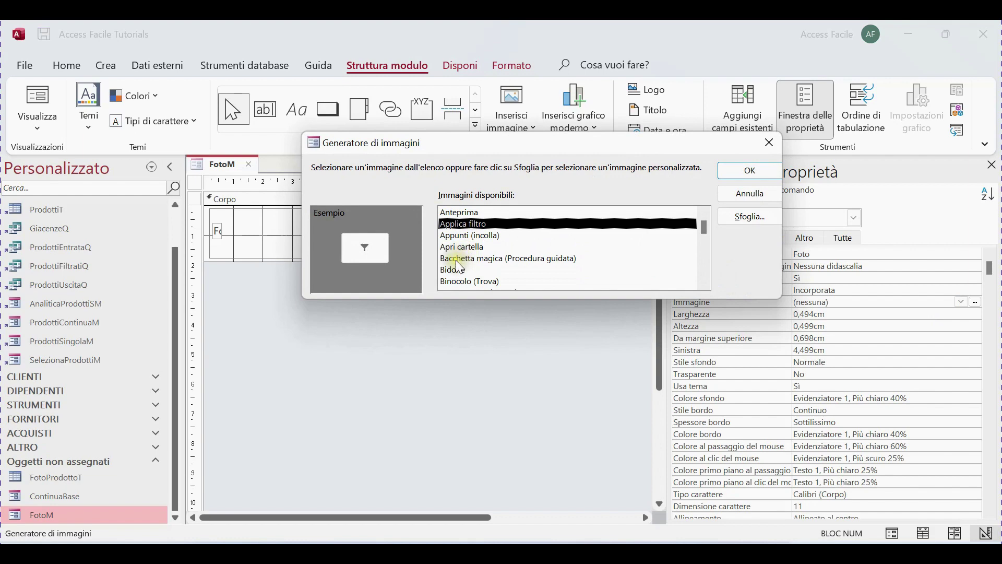
scroll(460, 267, "down", 1)
left_click(463, 250)
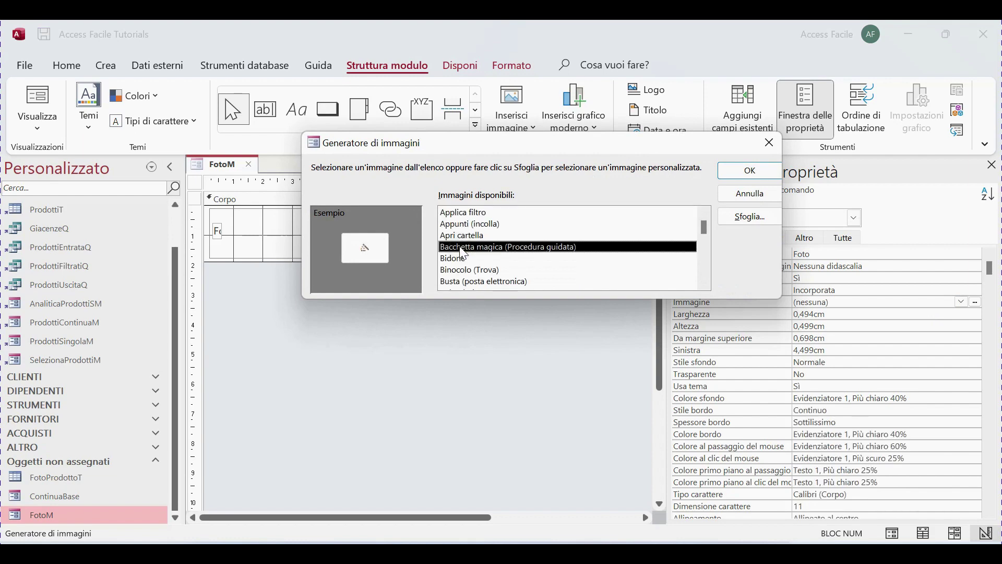
left_click(729, 171)
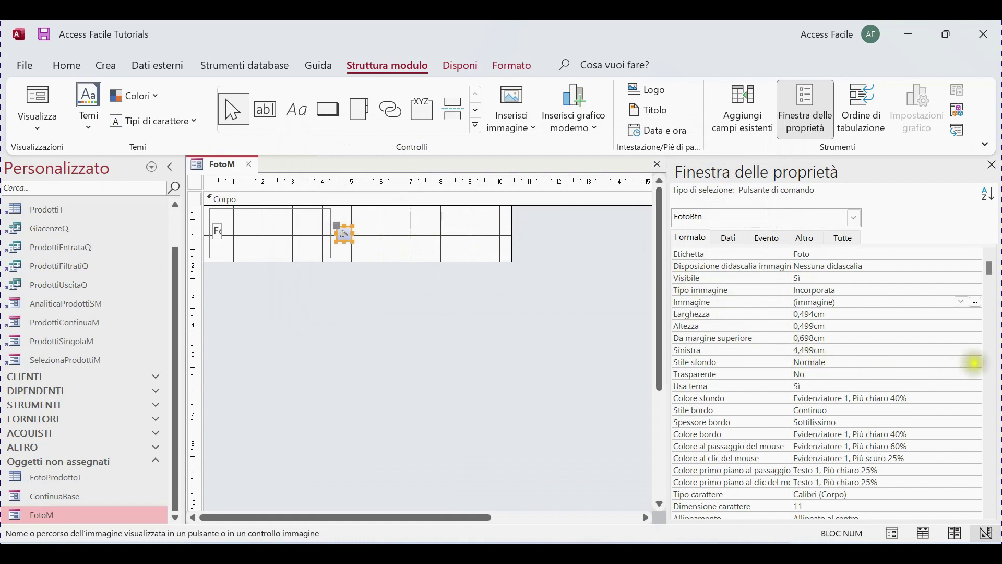
- Set the Foto button's Stile sfondo to Trasparente and move it up beside the image control's upper-right corner
left_click(974, 361)
left_click(974, 374)
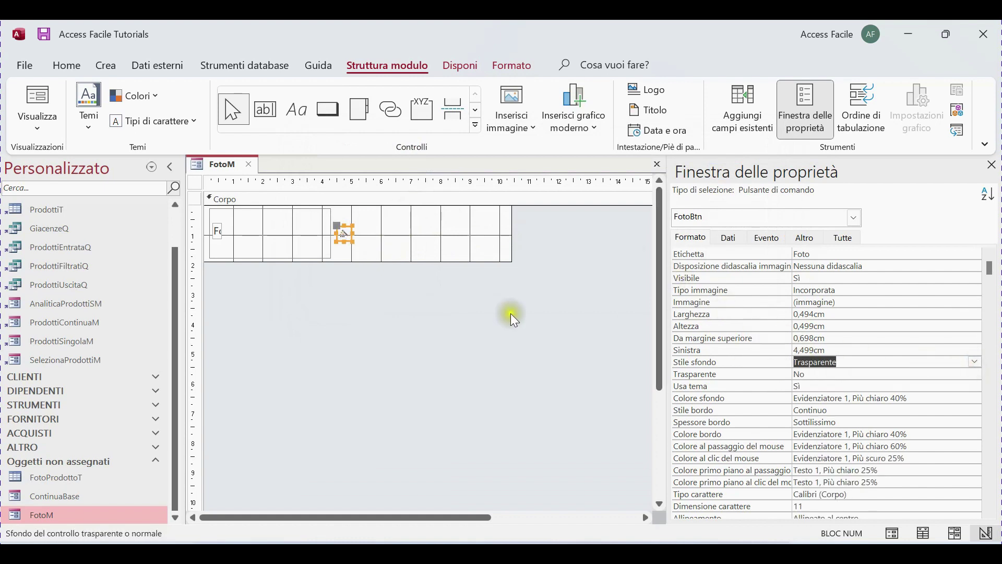
left_click(403, 252)
left_click_drag(346, 239, 333, 211)
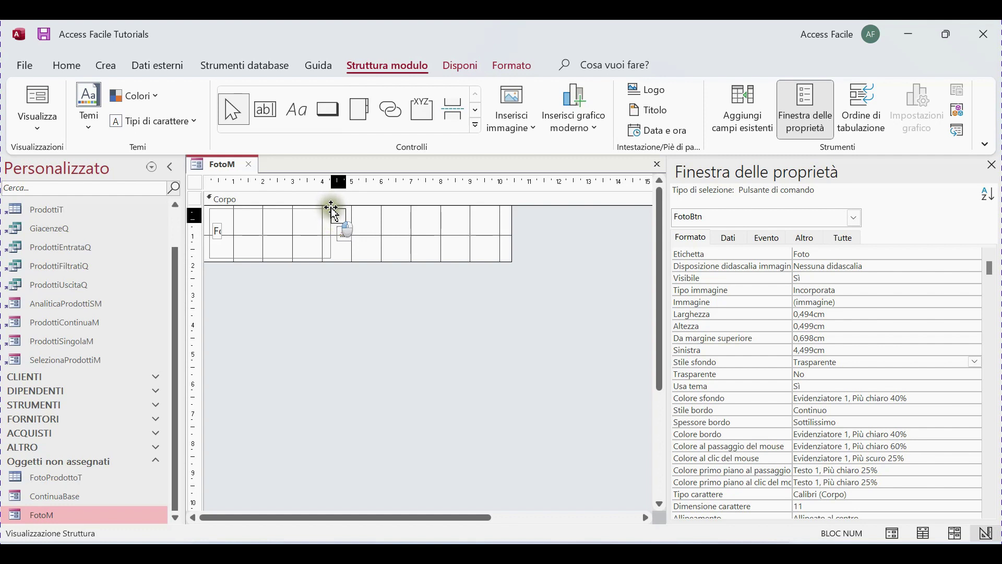
left_click_drag(332, 208, 333, 209)
- Narrow the FotoM form to about 4.9 cm, then close it and save the changes
left_click(433, 245)
left_click_drag(511, 228, 348, 230)
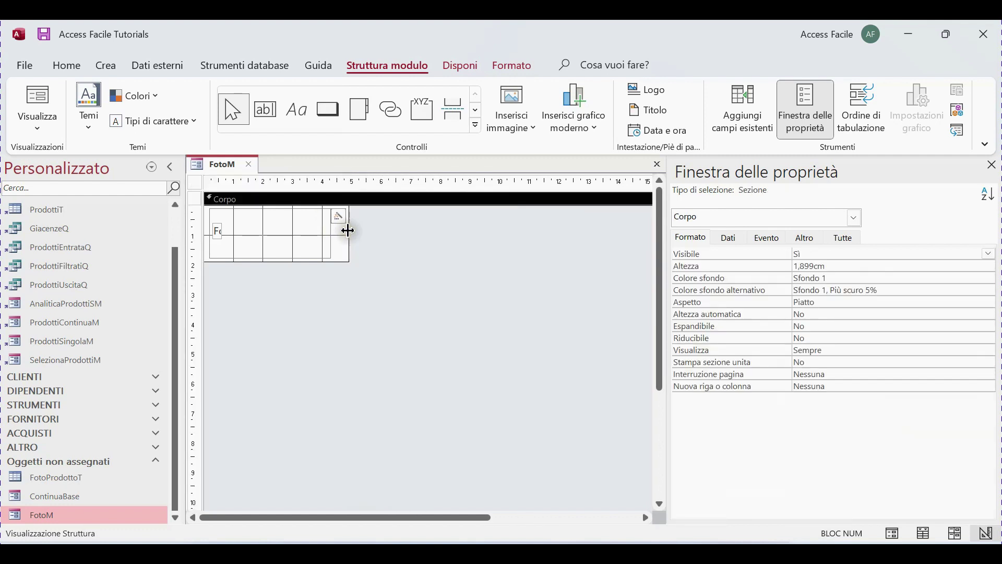
left_click(246, 166)
left_click(459, 327)
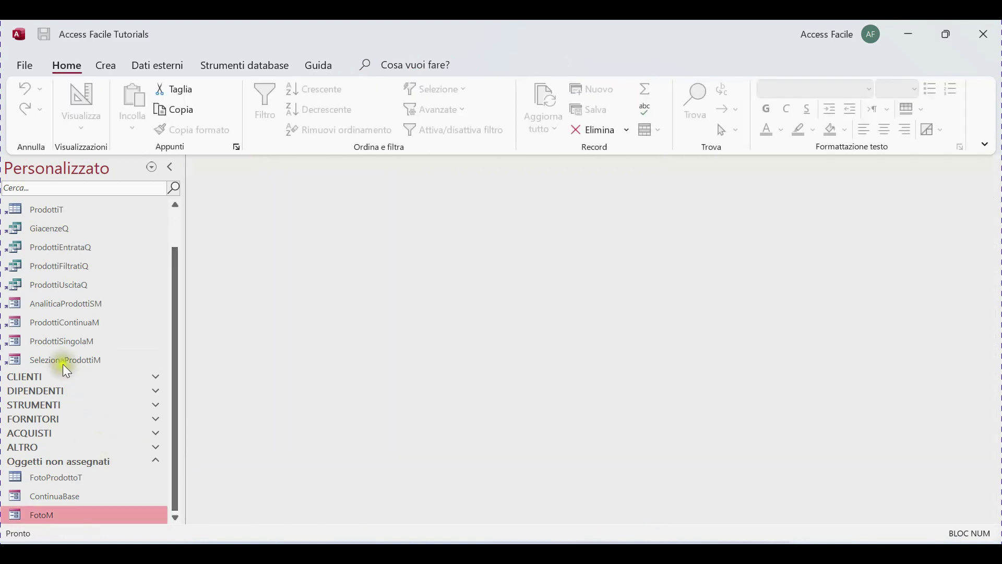
- Open ProdottiSingolaM in design view and narrow the FotoM subform control to about 5.6 cm
double_click(62, 343)
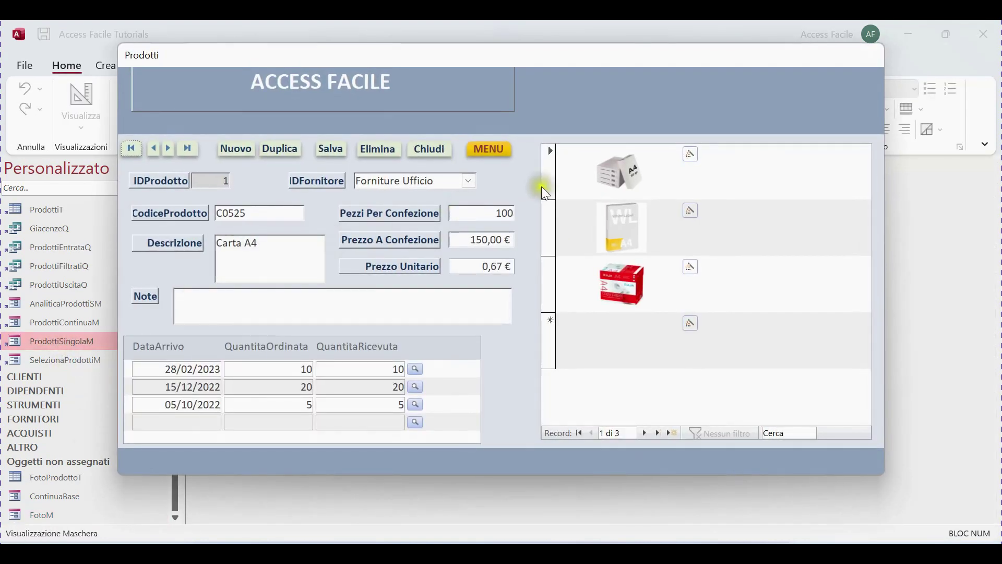
right_click(690, 84)
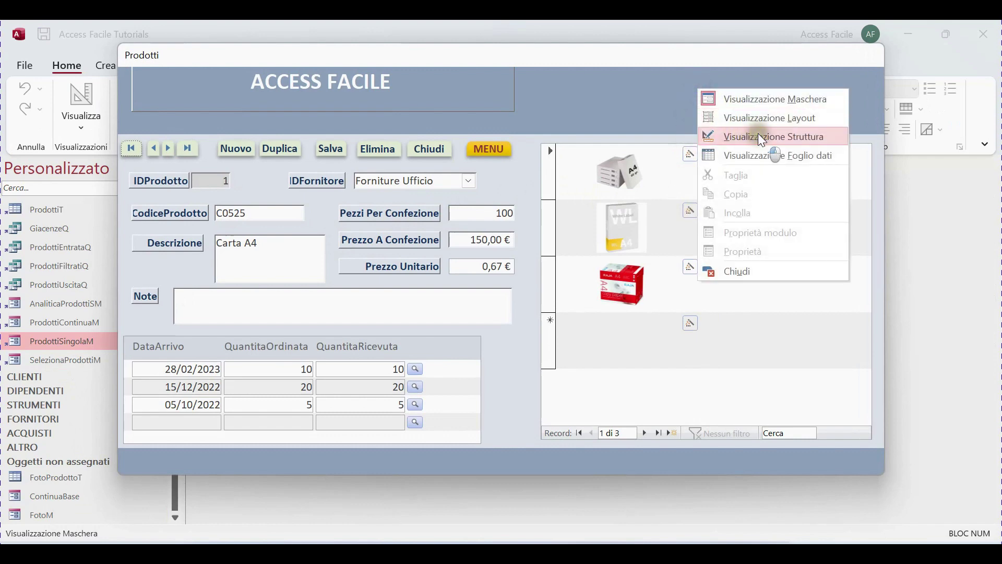
left_click(759, 134)
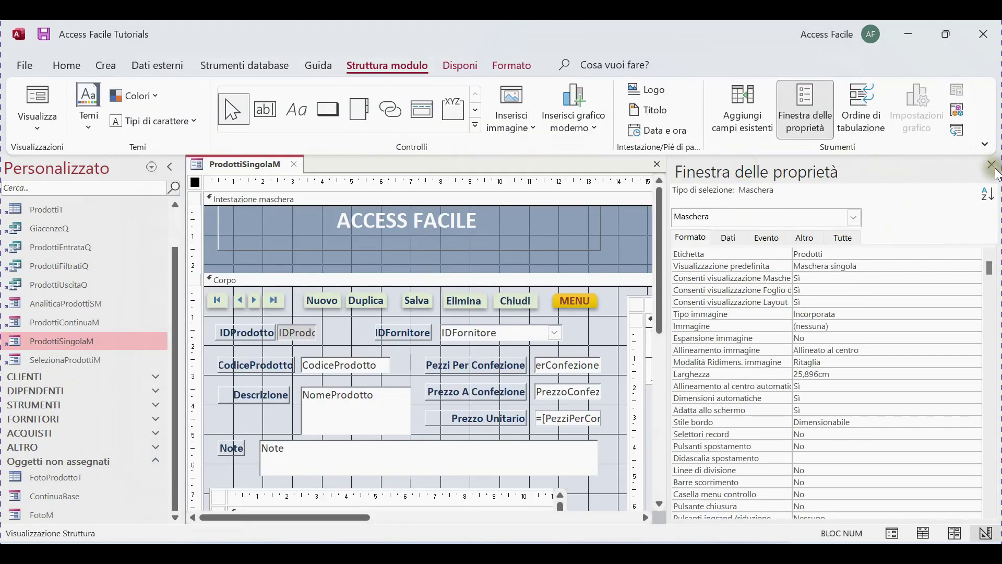
left_click(994, 167)
scroll(875, 263, "down", 2)
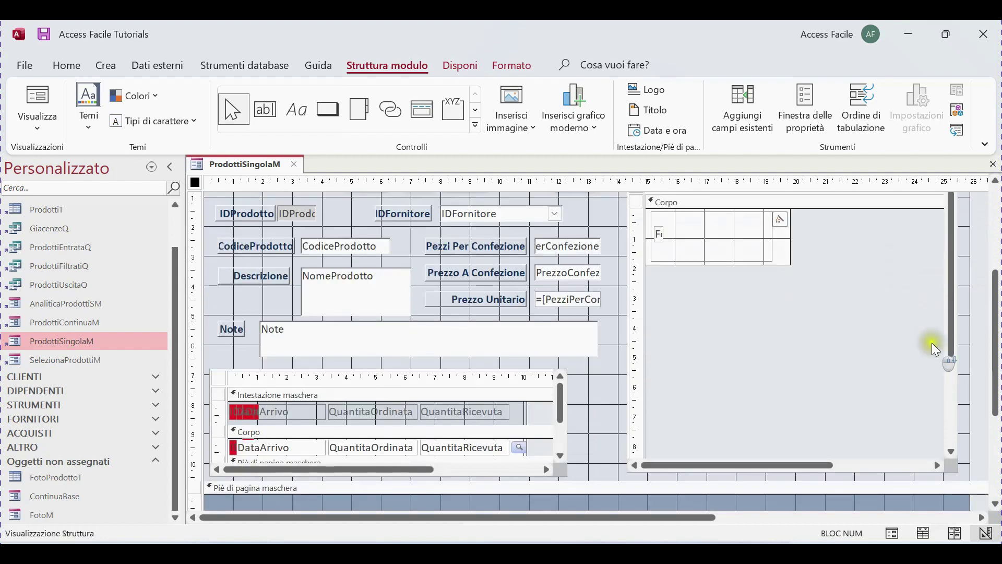
left_click(959, 381)
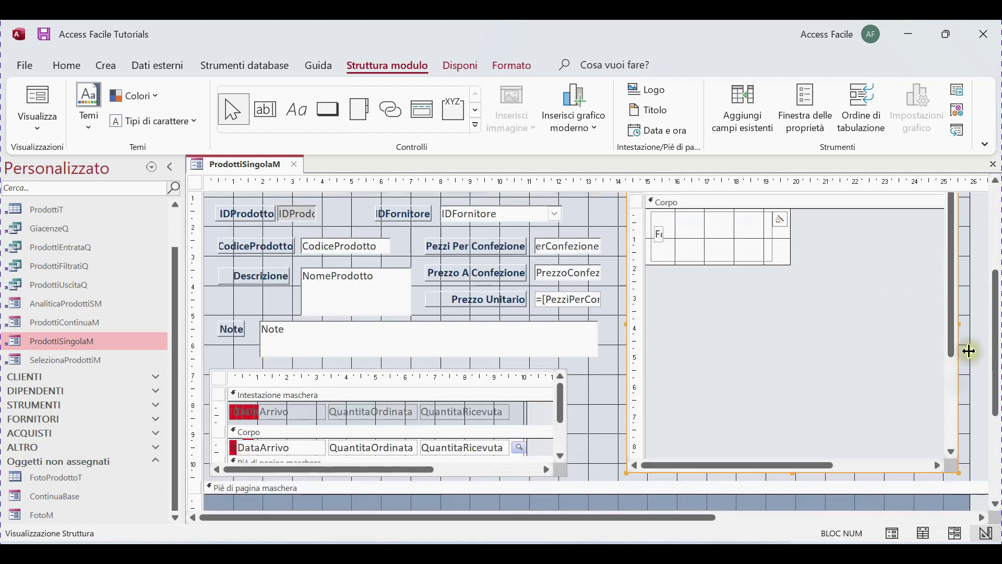
left_click_drag(958, 321, 793, 314)
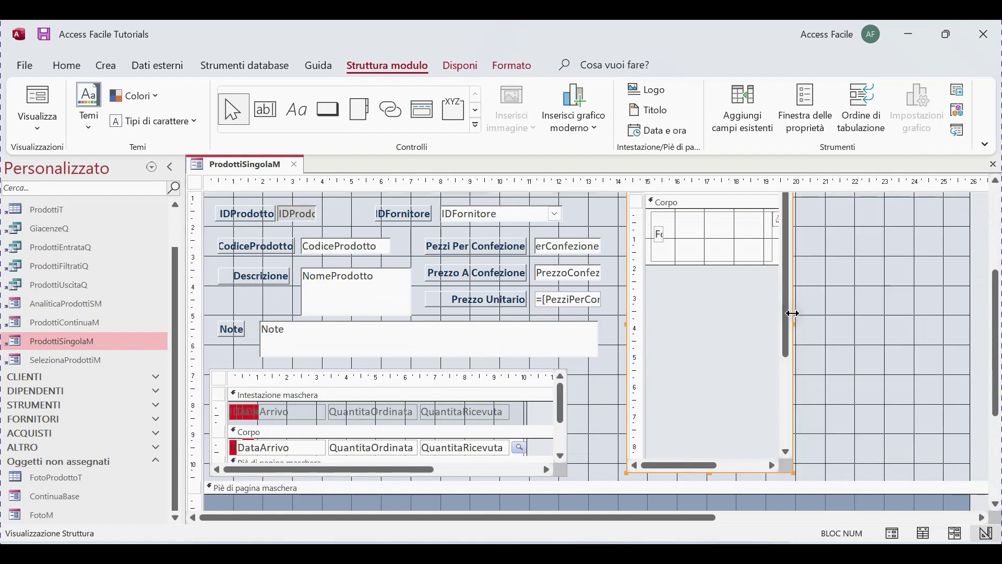
- Set the Stile bordo of the FotoBtn button in the FotoM subform to Trasparente
left_click(776, 218)
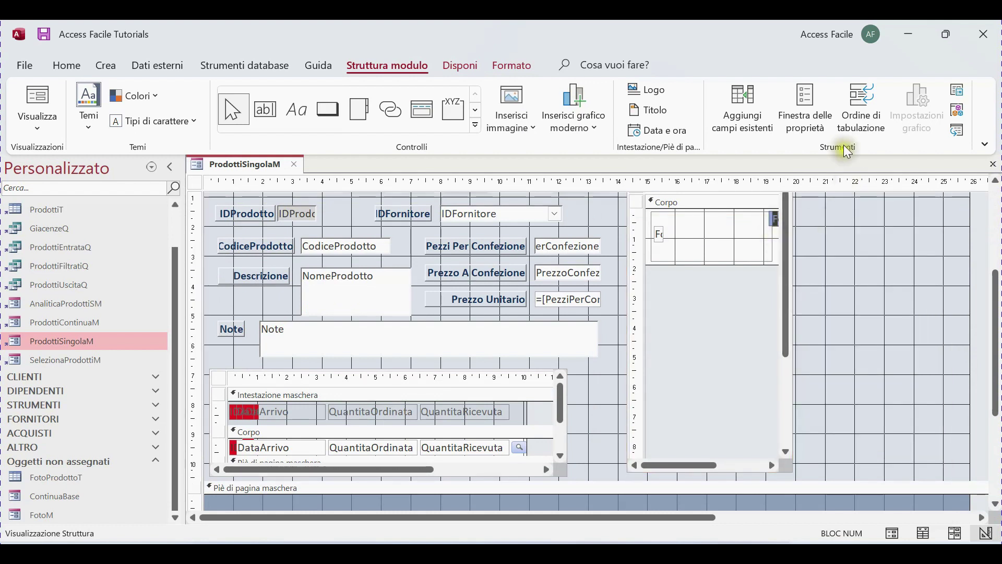
left_click(805, 109)
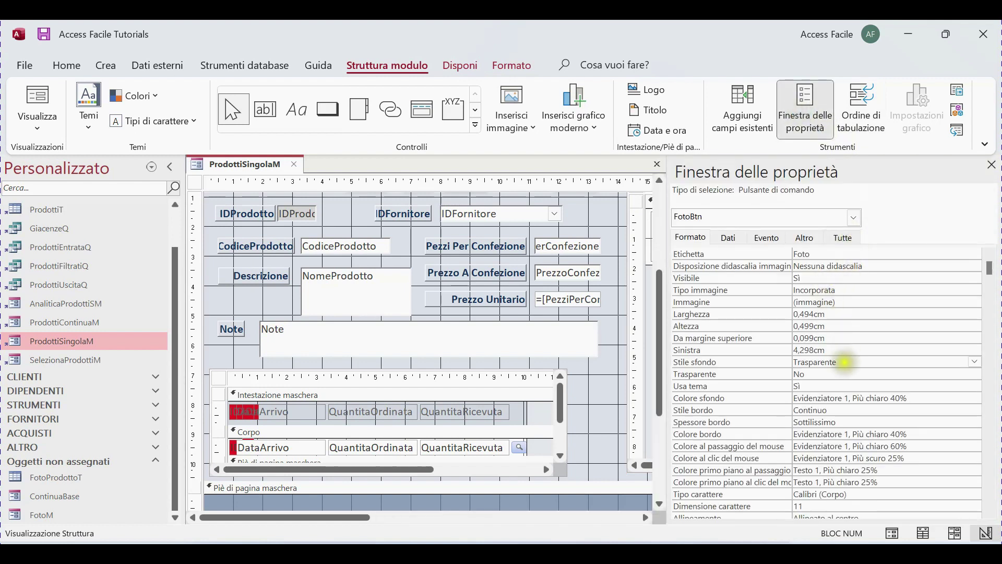
left_click(969, 412)
left_click(975, 410)
left_click(968, 421)
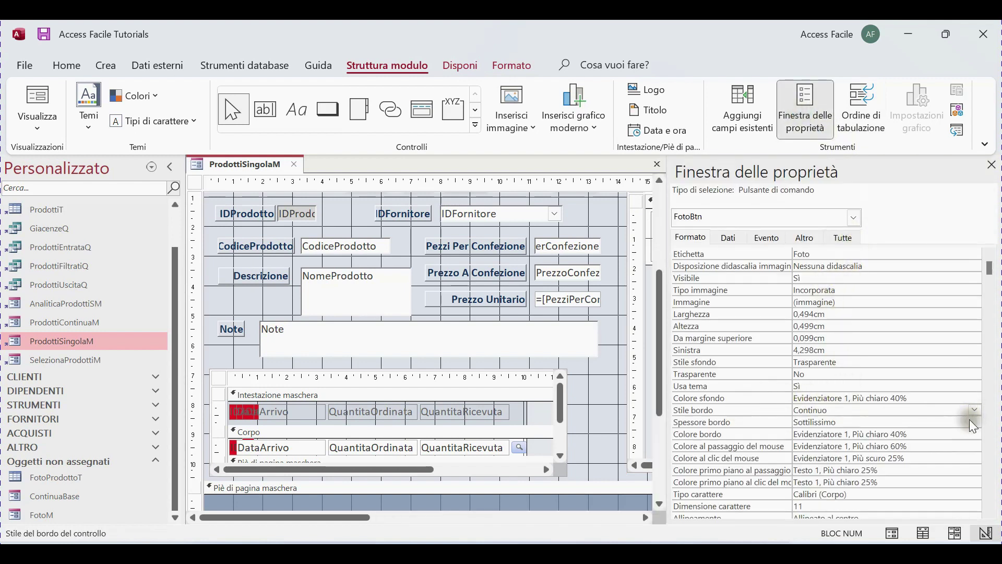
- Save ProdottiSingolaM, display it in form view and move its window up to show the whole photo subform
right_click(231, 163)
left_click(269, 173)
right_click(238, 168)
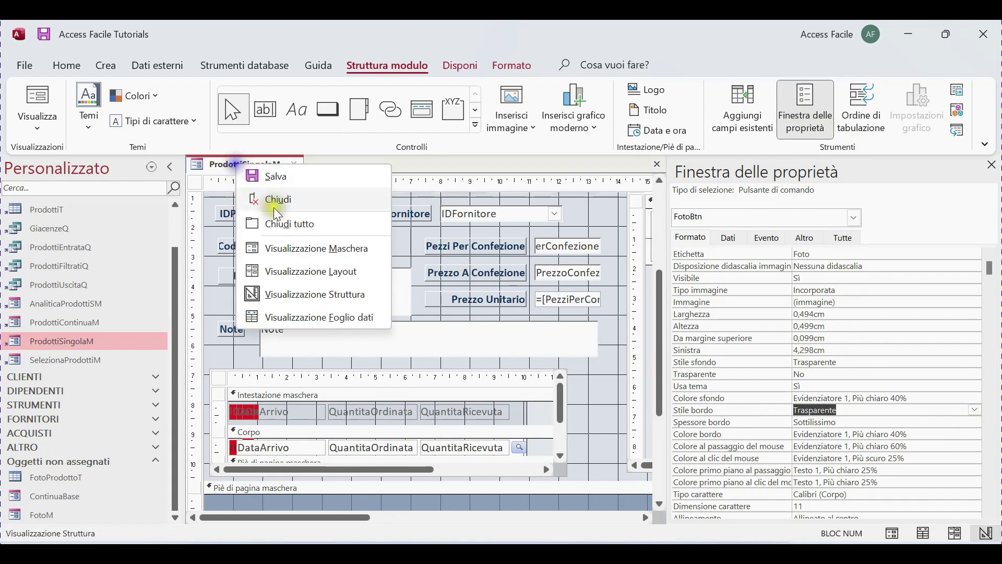
left_click(290, 246)
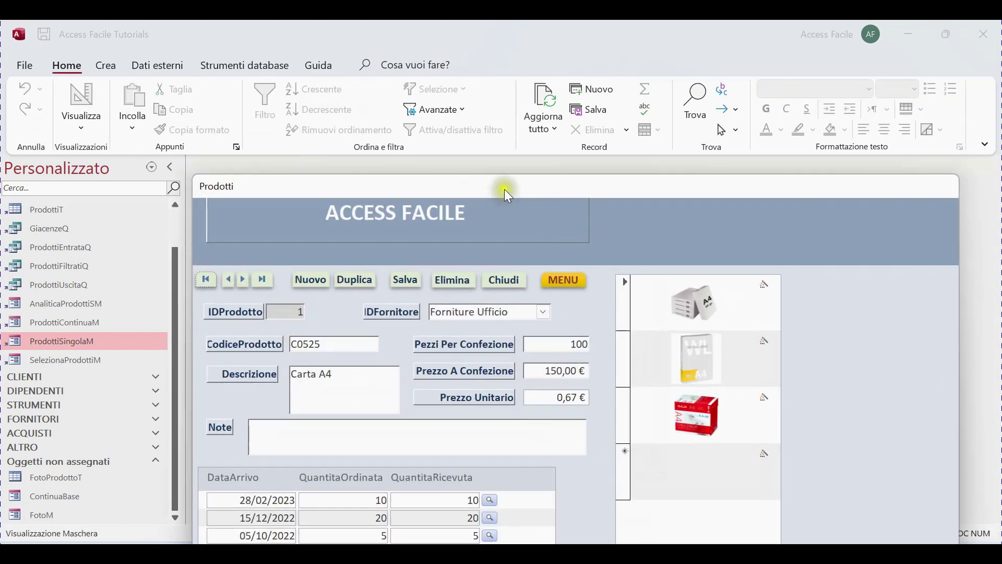
left_click_drag(505, 190, 493, 64)
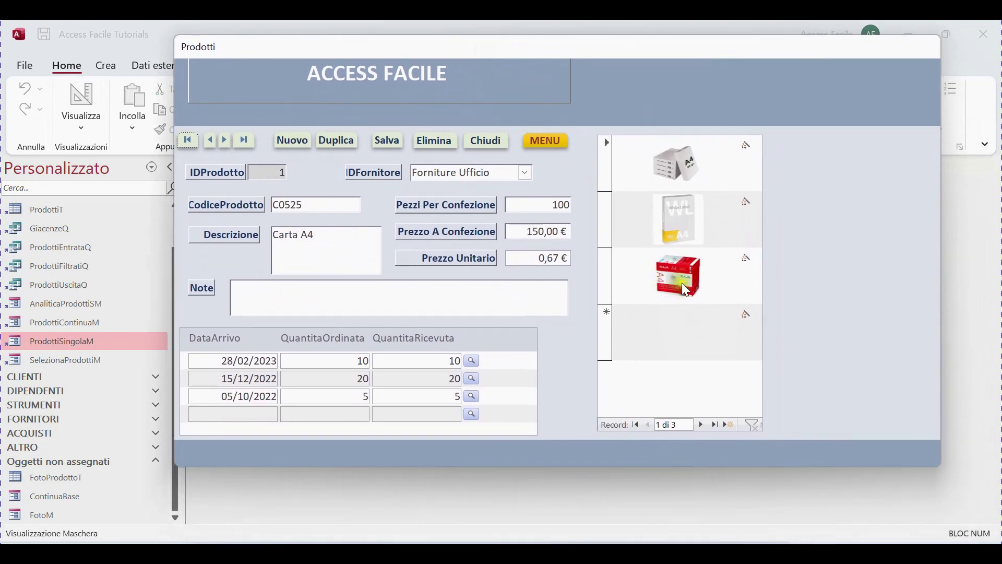
- Return ProdottiSingolaM to design view and narrow the main form to the FotoM subform's right edge
right_click(837, 230)
left_click(896, 277)
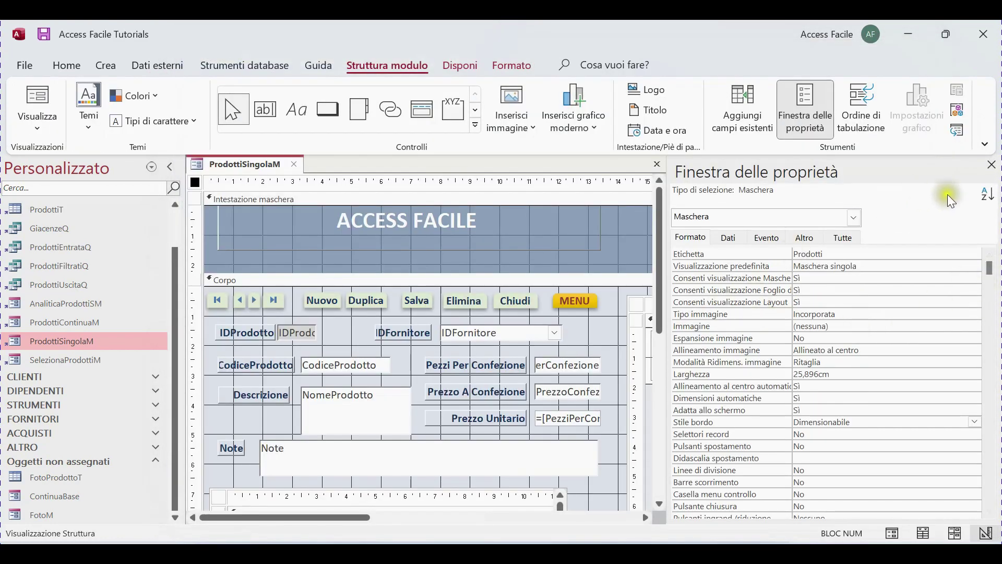
left_click(992, 165)
left_click_drag(970, 343, 791, 342)
scroll(839, 380, "down", 3)
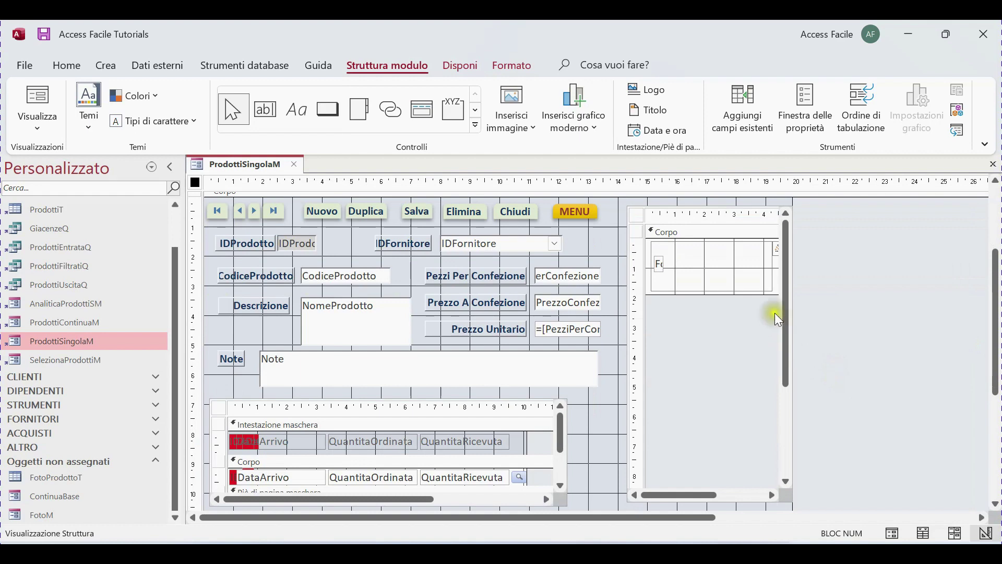
- Set the alternate background colour of the FotoM subform's Corpo section to Nessun colore
left_click(757, 292)
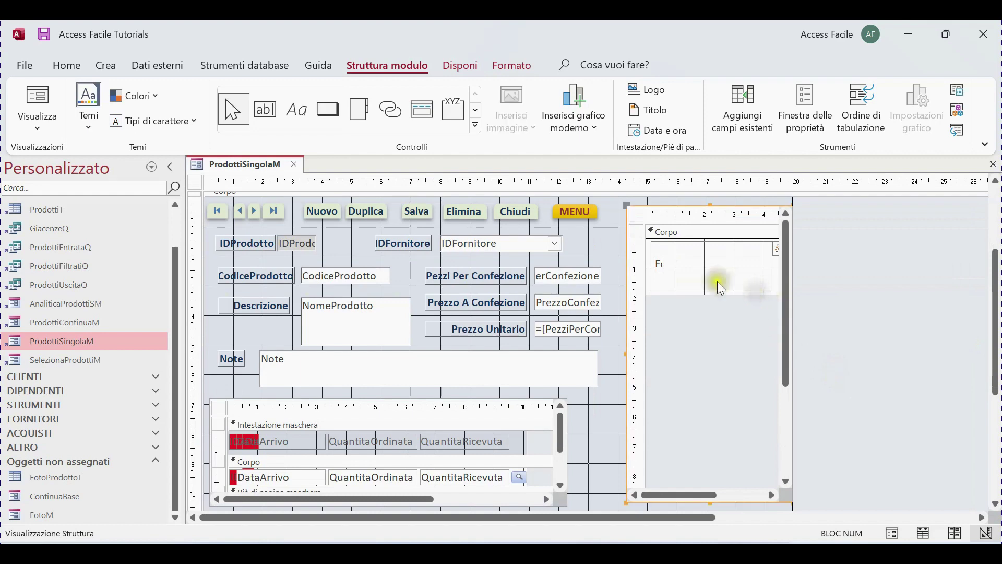
left_click(814, 125)
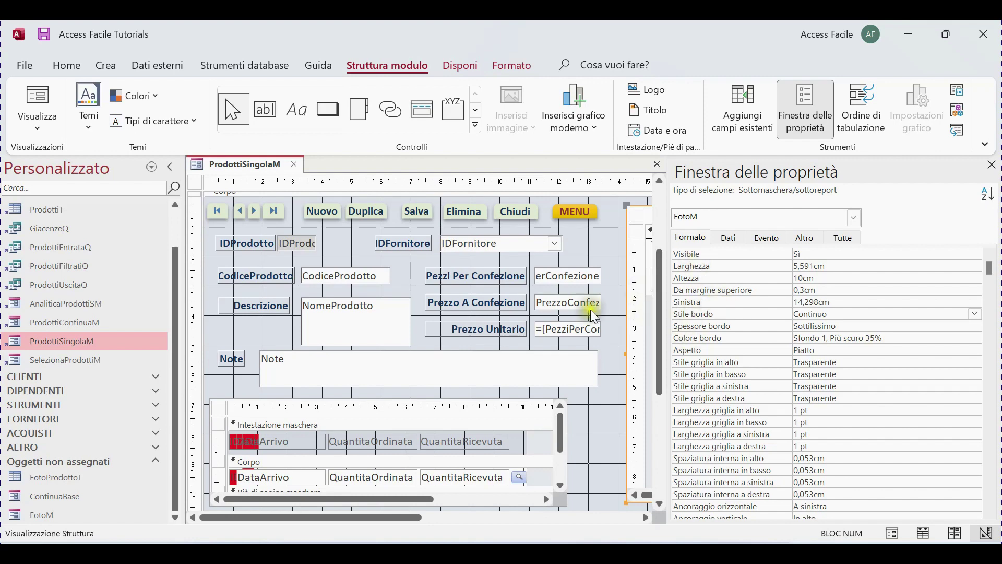
left_click(168, 166)
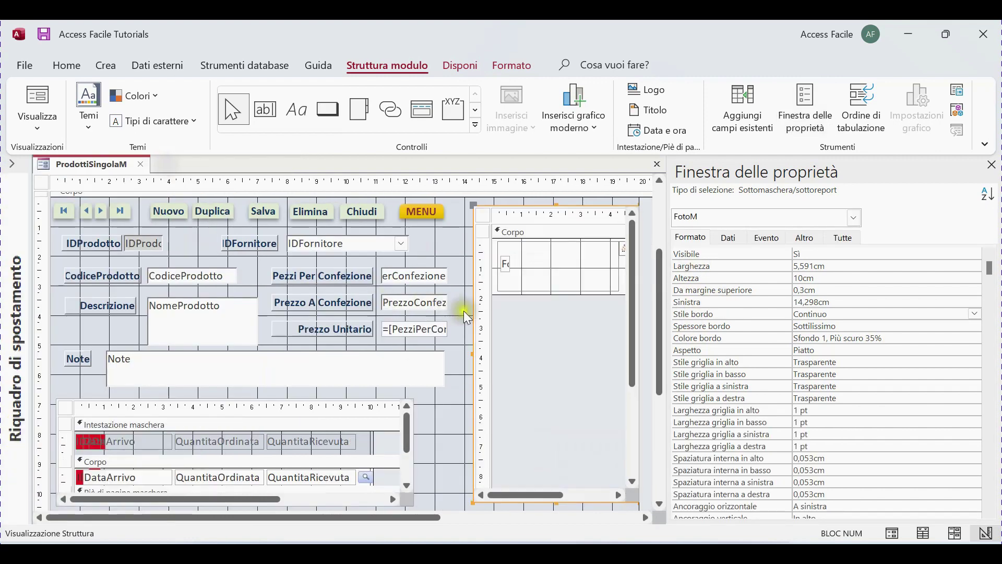
right_click(621, 290)
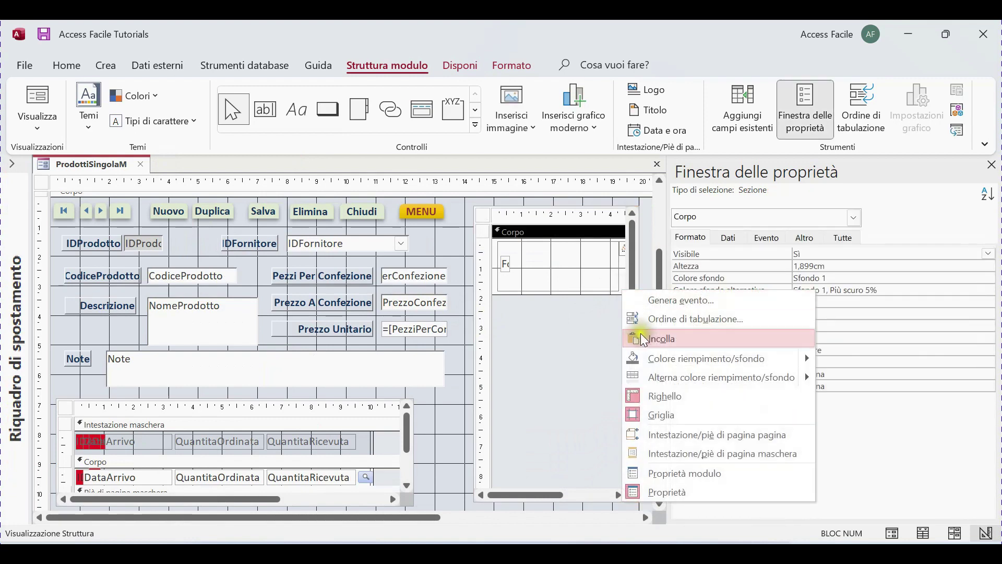
mouse_move(680, 374)
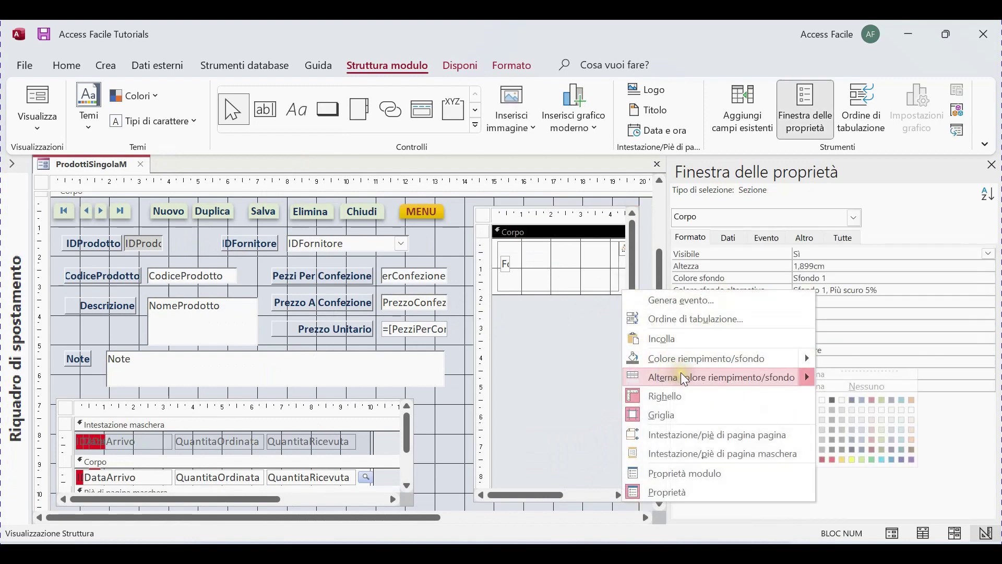
left_click(855, 386)
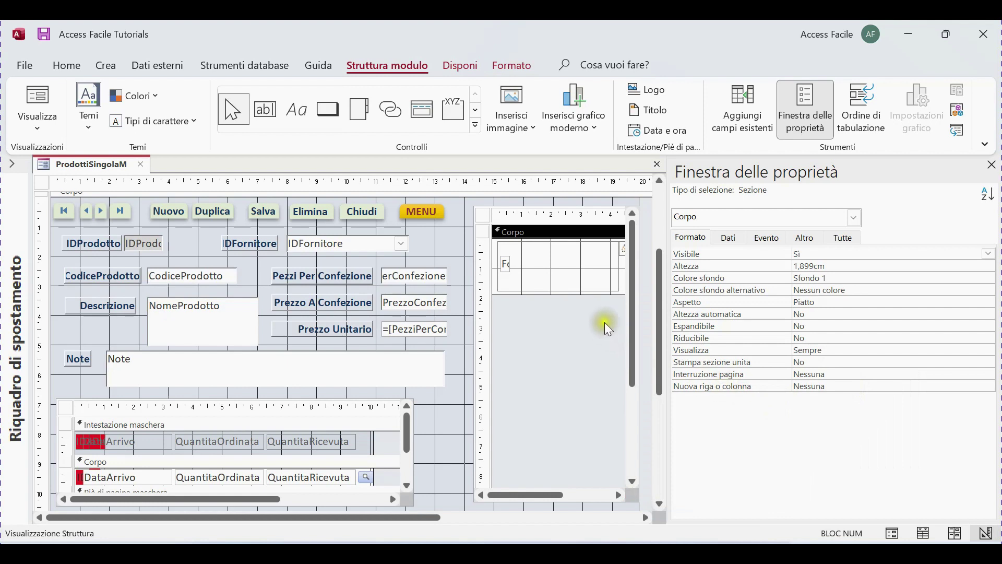
- Increase the height of the image control in the FotoM subform to about 2.2 cm, extending the Corpo section with it
left_click_drag(586, 306, 561, 307)
left_click(569, 293)
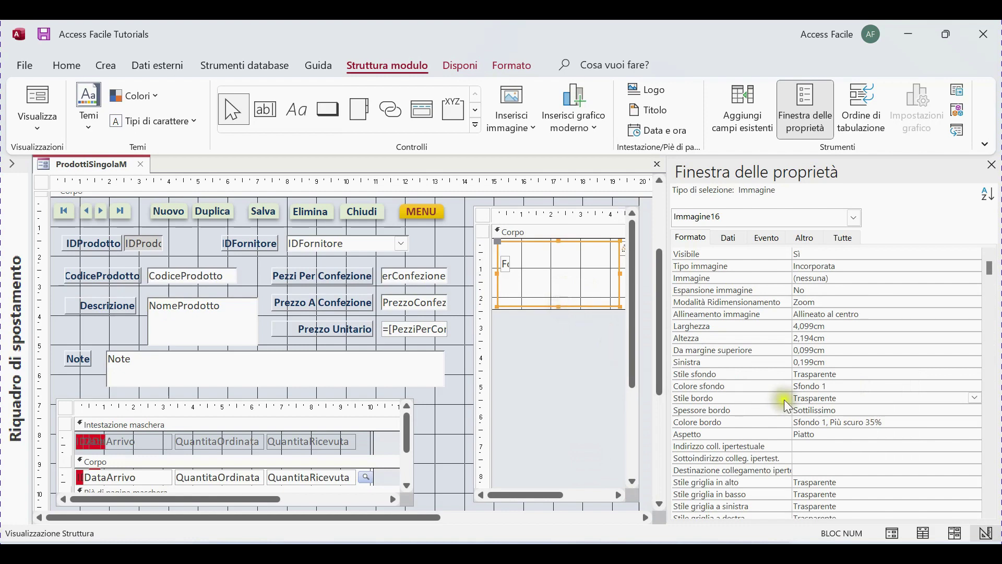
scroll(838, 415, "down", 4)
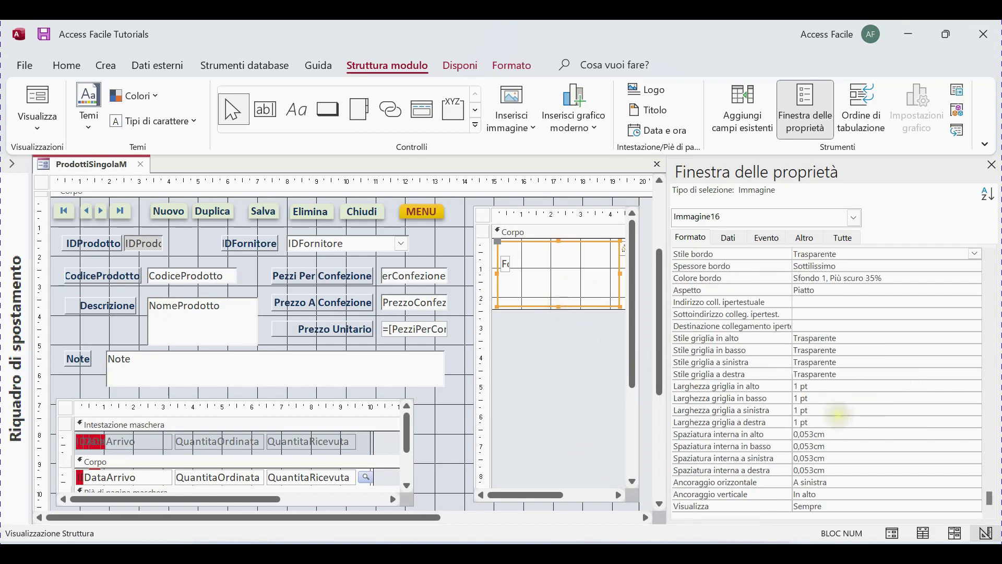
- Set the FotoM subform's Selettori record, Pulsanti spostamento and Linee di divisione properties to No
left_click(484, 215)
scroll(801, 387, "down", 1)
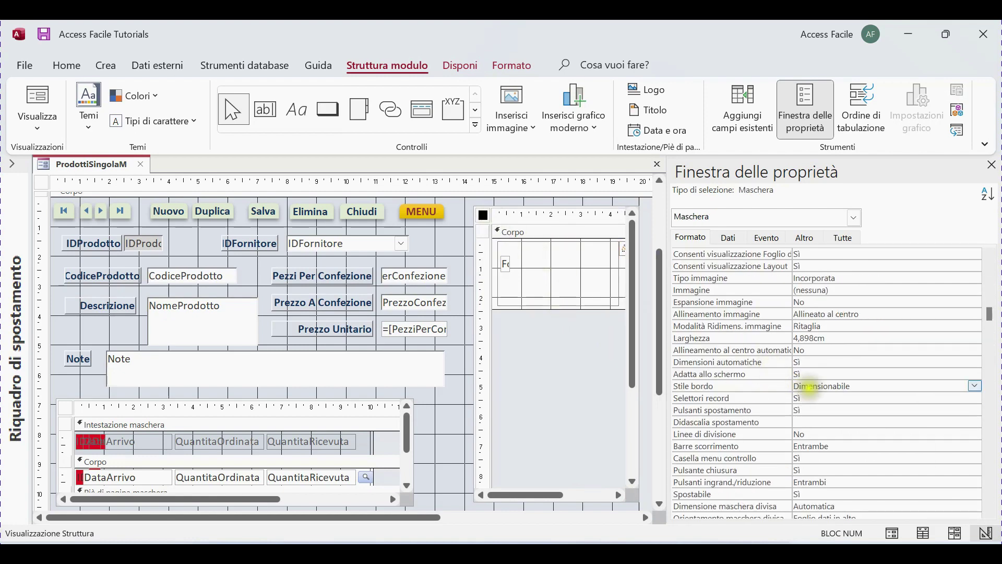
left_click(974, 399)
left_click(970, 417)
left_click(972, 409)
left_click(971, 433)
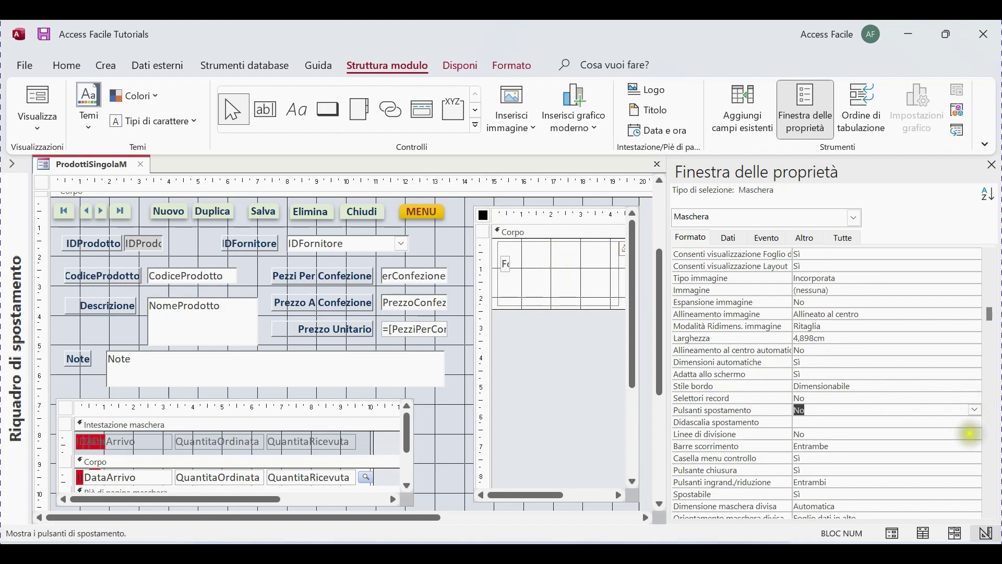
left_click(974, 435)
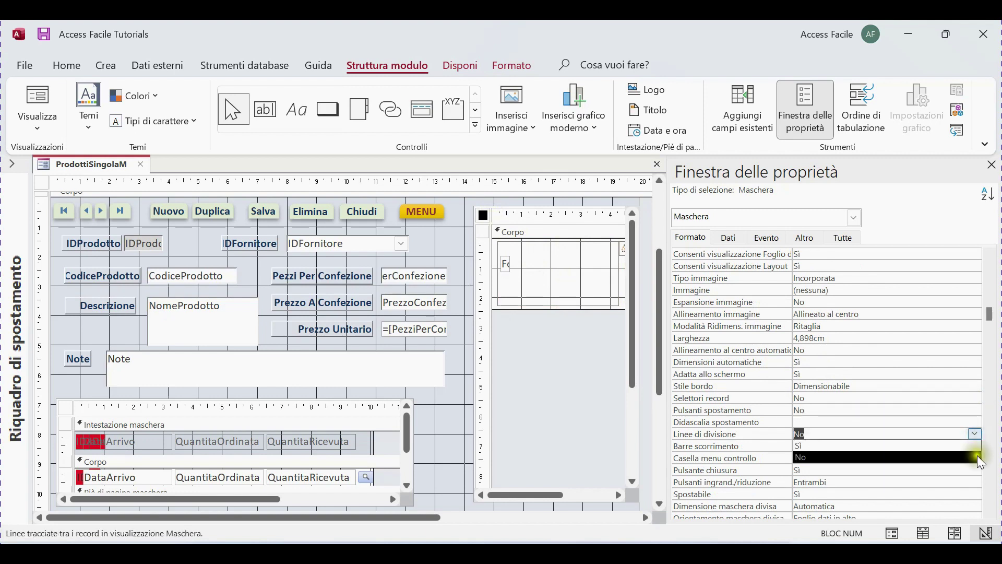
left_click(976, 458)
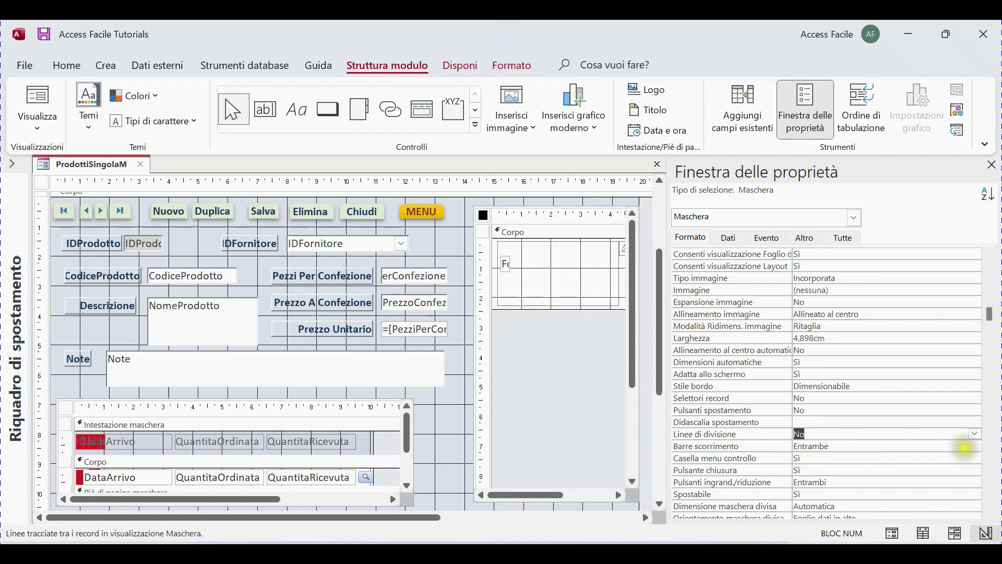
- Set the FotoM form's Barre scorrimento to Verticale, Casella menu controllo and Pulsante chiusura to No, and Pulsanti ingrand./riduzione to Nessuno
left_click(974, 447)
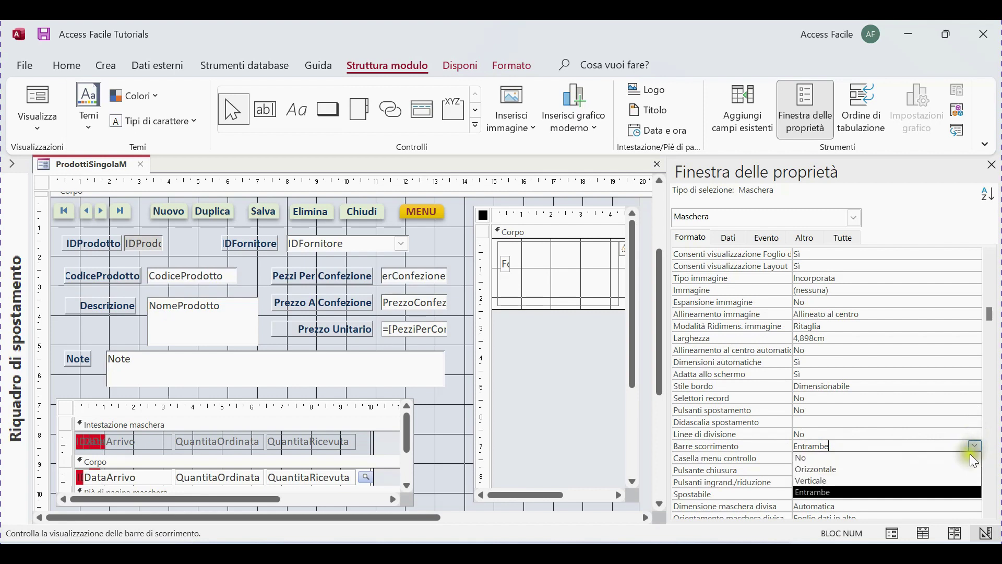
left_click(955, 482)
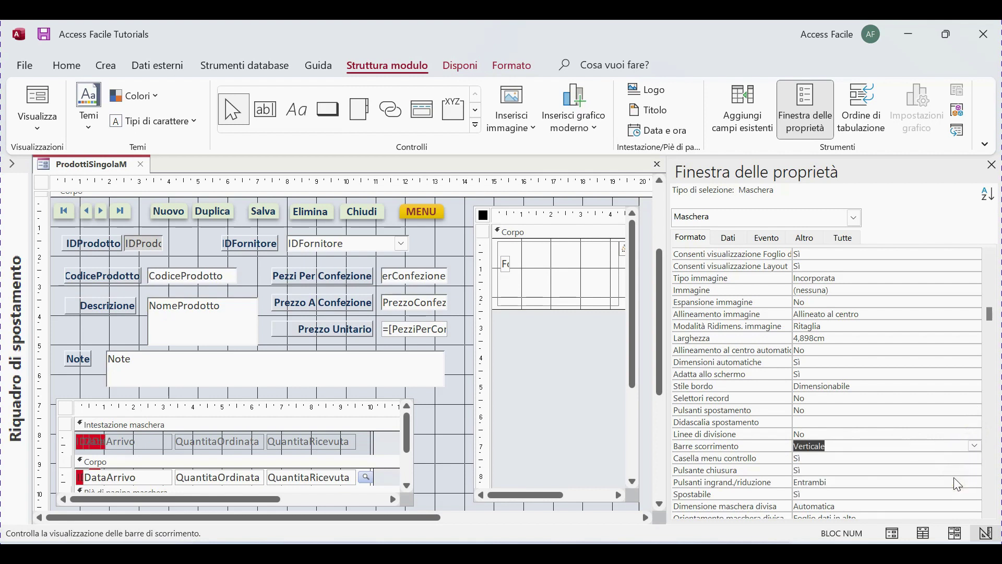
scroll(958, 484, "down", 1)
left_click(975, 421)
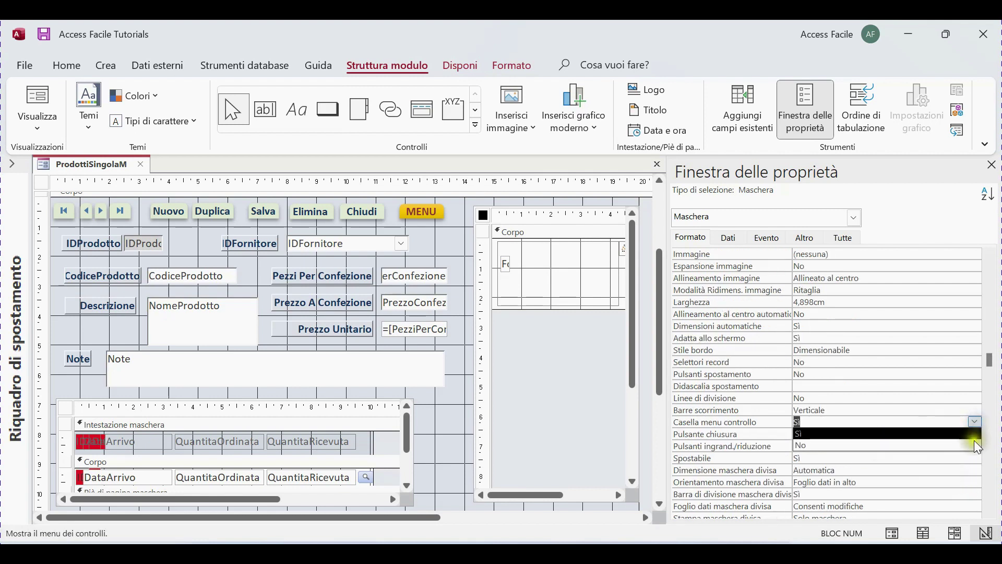
left_click(974, 444)
left_click(975, 435)
left_click(975, 459)
left_click(976, 446)
left_click(955, 458)
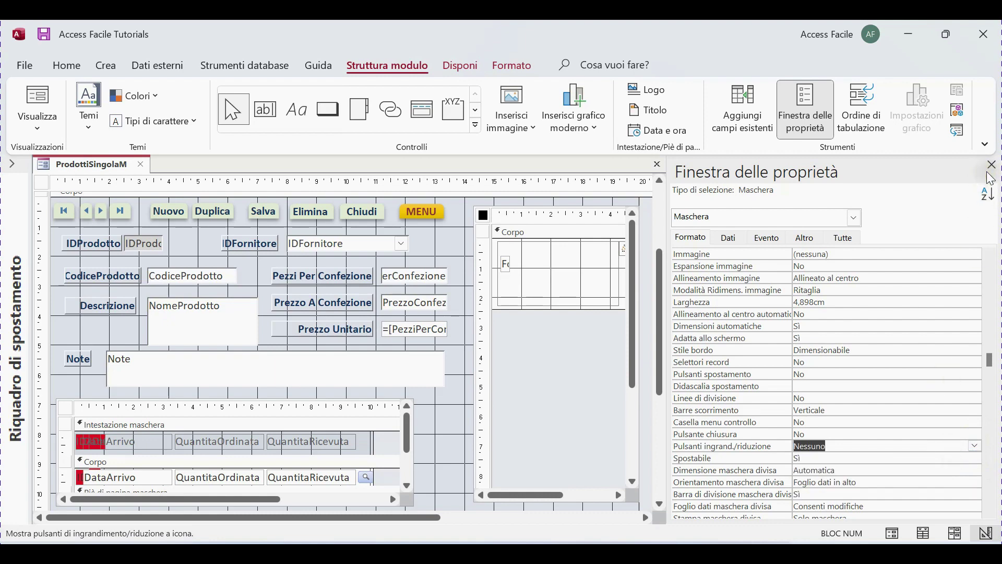
- Close the property sheet and switch ProdottiSingolaM to form view to check the revised photo subform
left_click(991, 165)
right_click(107, 167)
left_click(105, 166)
right_click(104, 166)
left_click(147, 260)
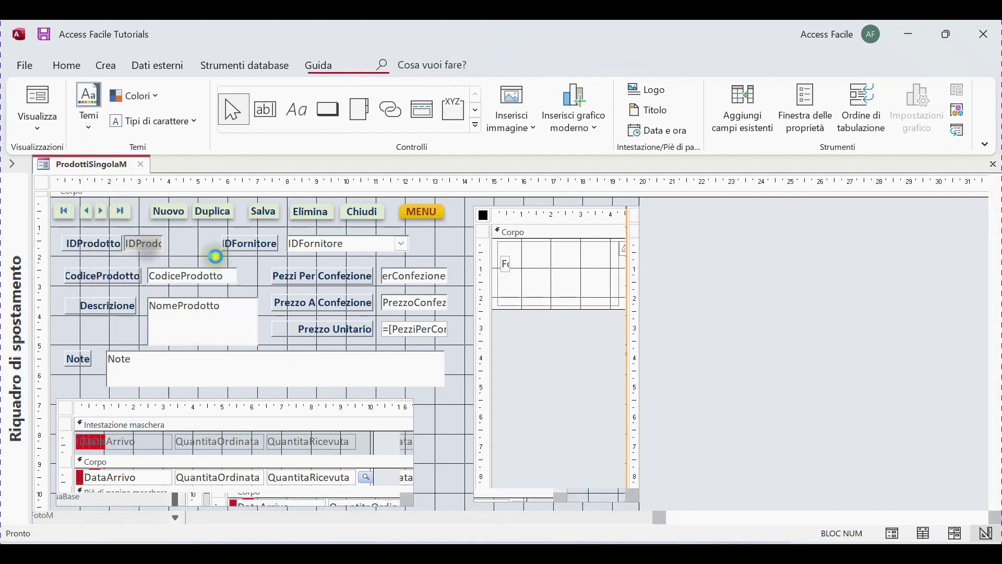
- Switch ProdottiSingolaM to design view and copy the Corpo section's Colore sfondo value, #DFE5ED
left_click_drag(354, 192, 566, 77)
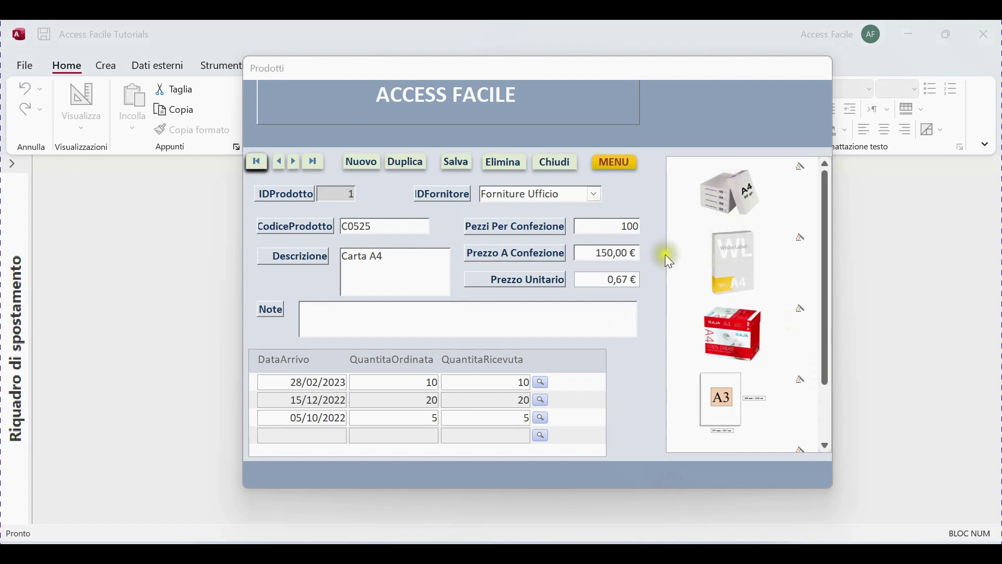
right_click(643, 192)
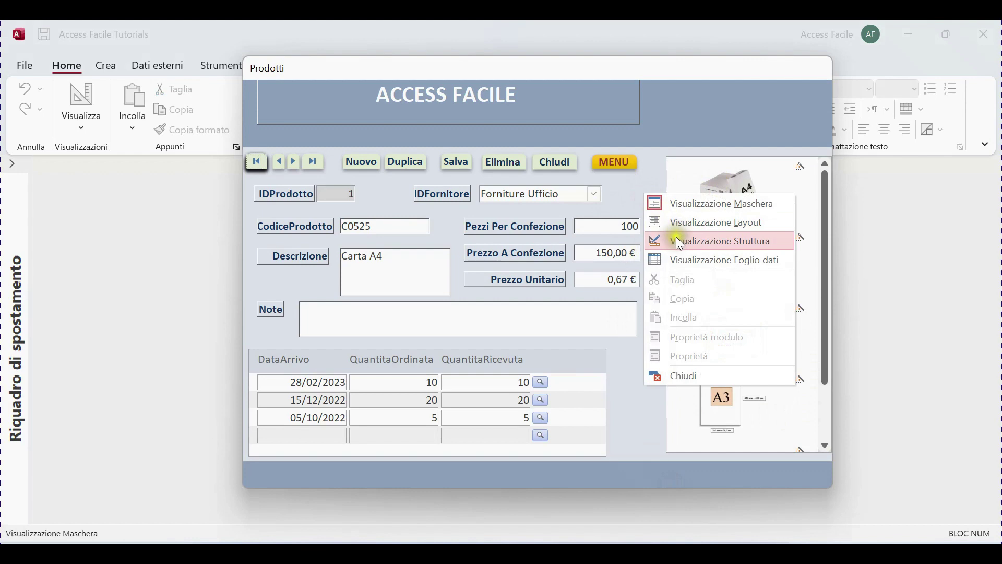
left_click(675, 237)
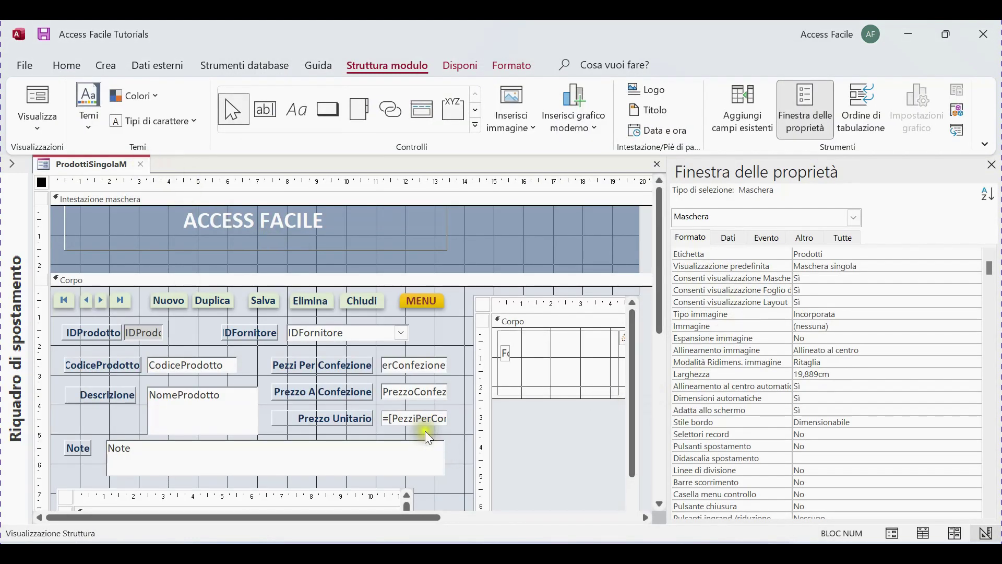
left_click(462, 329)
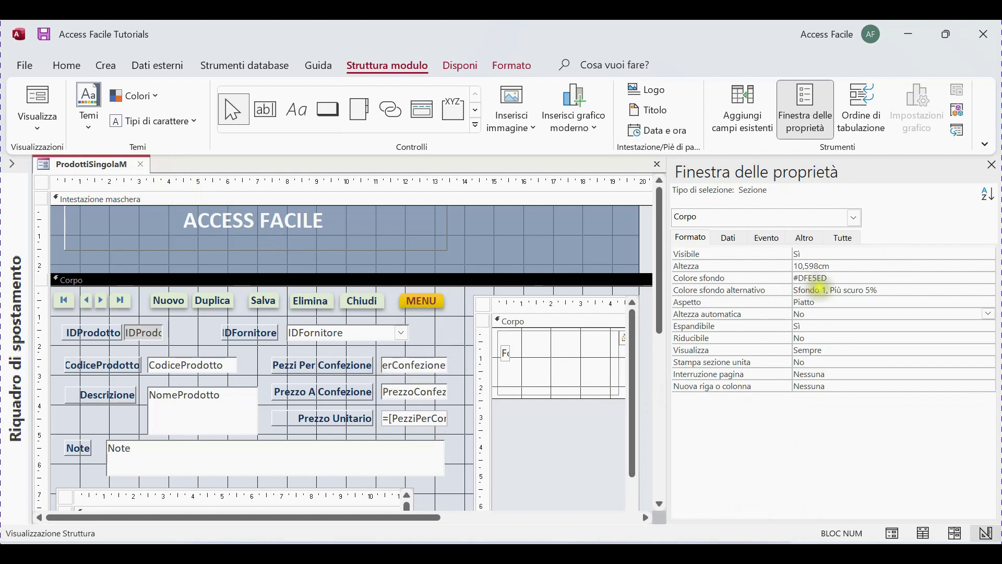
left_click(762, 278)
key("ctrl+c")
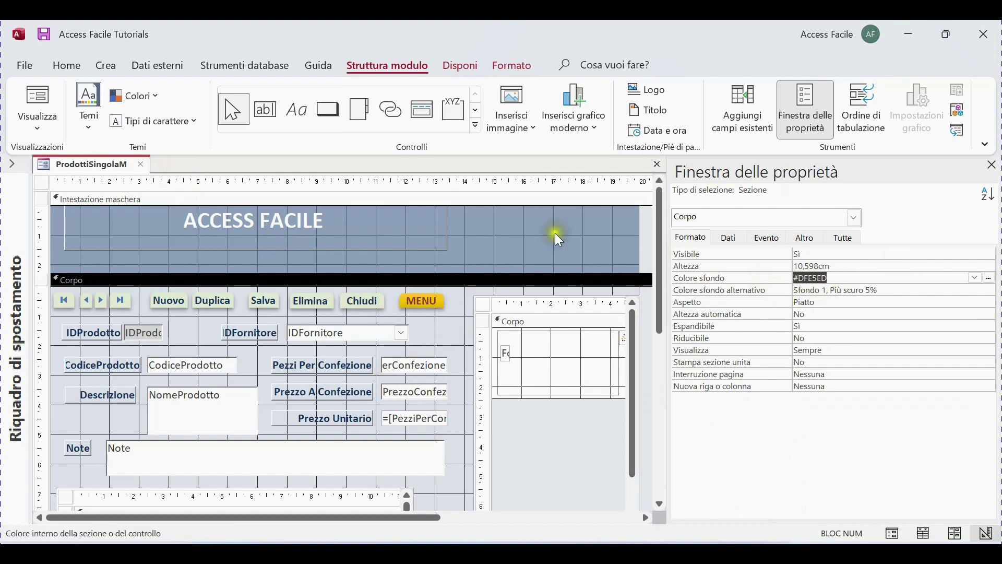
- Close ProdottiSingolaM and open the FotoM form in design view
left_click(140, 164)
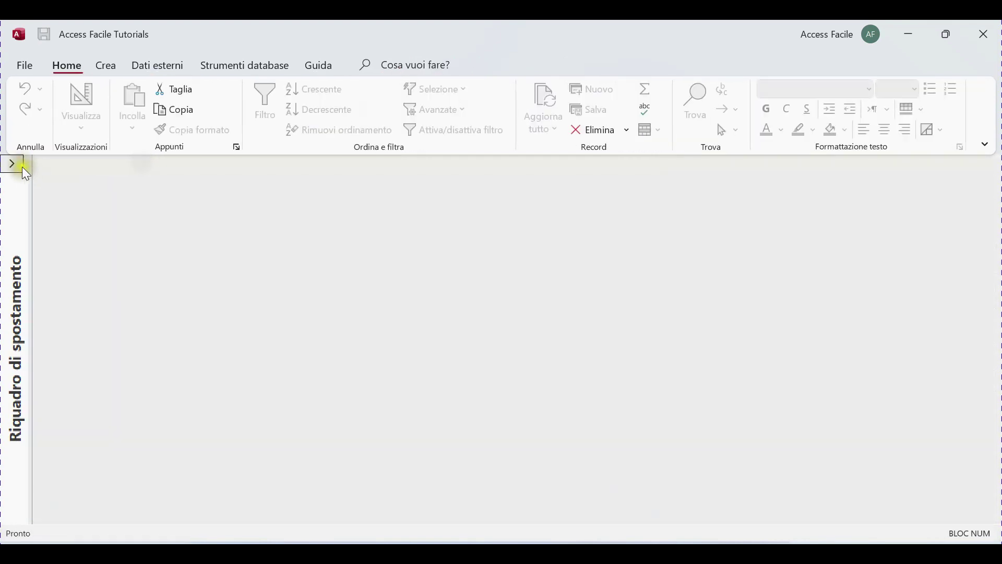
left_click(21, 167)
right_click(79, 514)
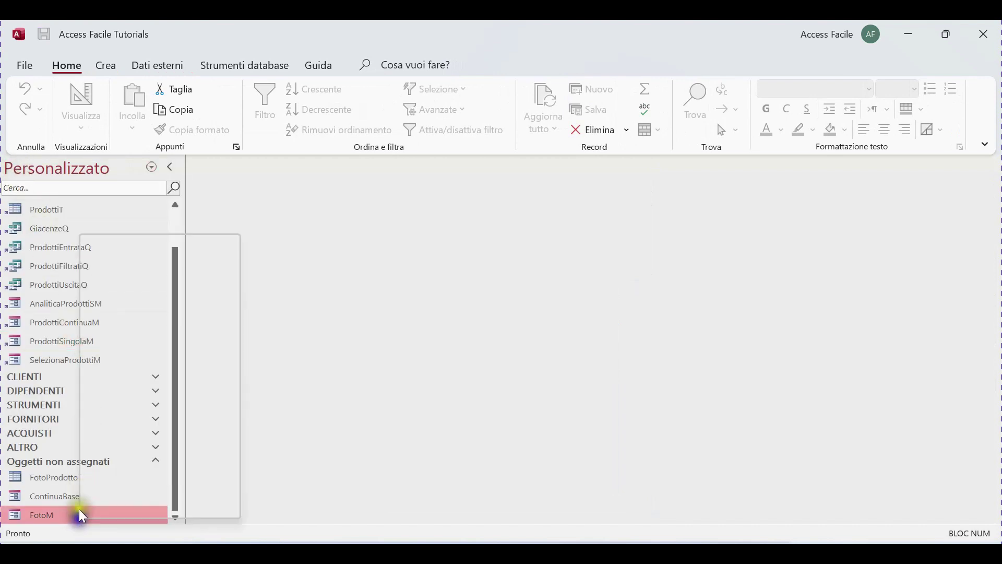
left_click(157, 291)
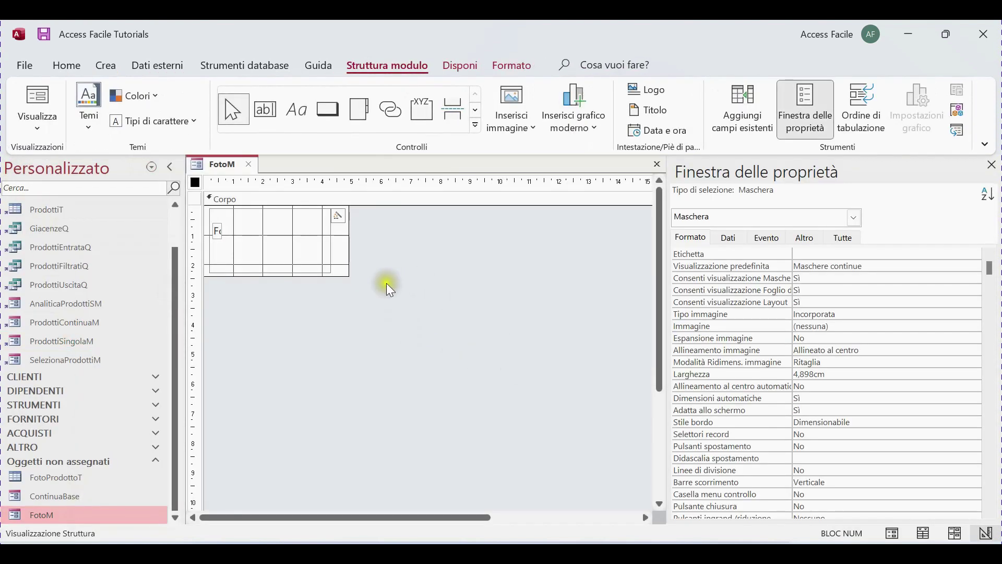
- Set FotoM's Corpo section to Colore sfondo #DFE5ED with no alternate background colour
left_click(344, 258)
right_click(345, 258)
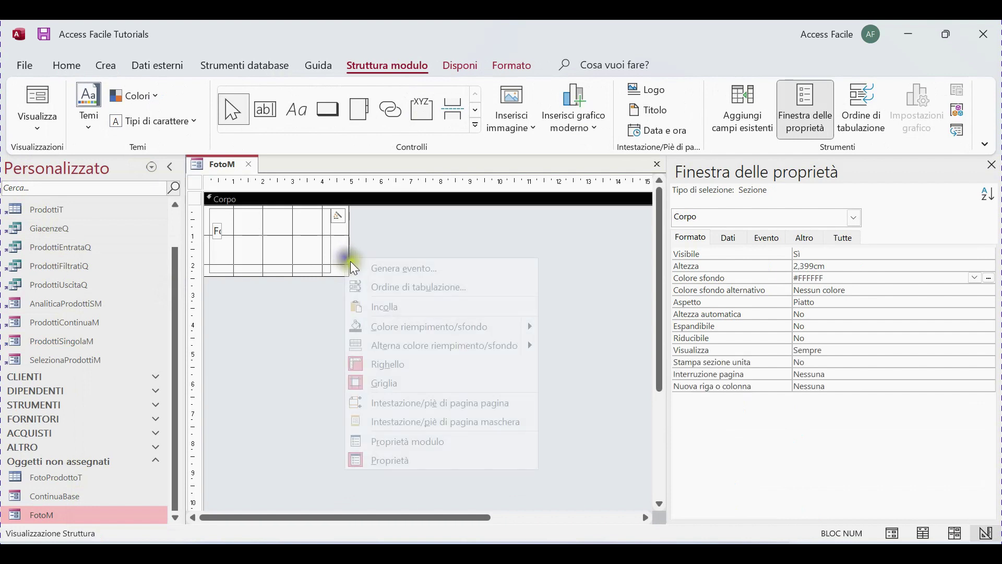
mouse_move(512, 346)
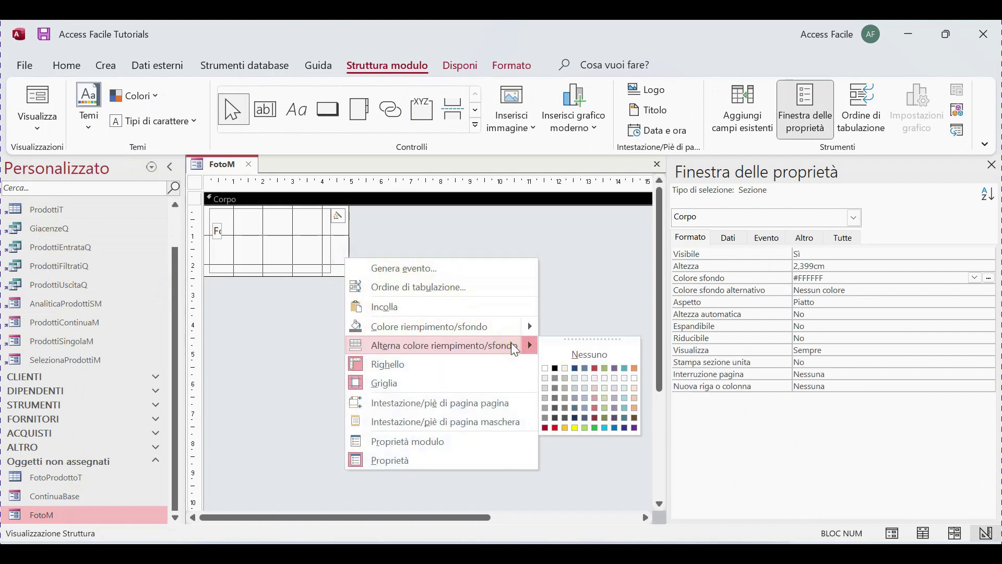
left_click(562, 352)
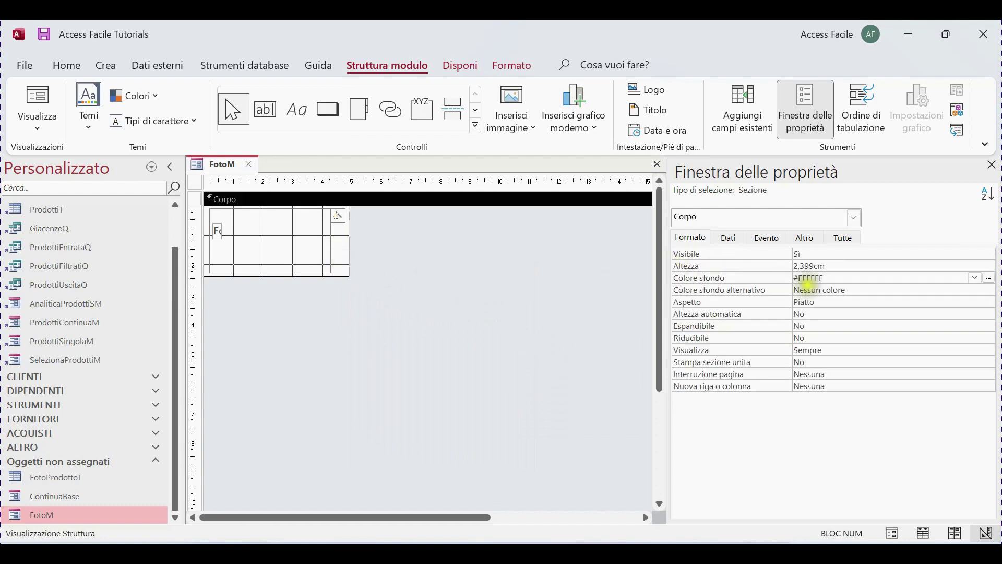
left_click(830, 278)
key("ctrl+v")
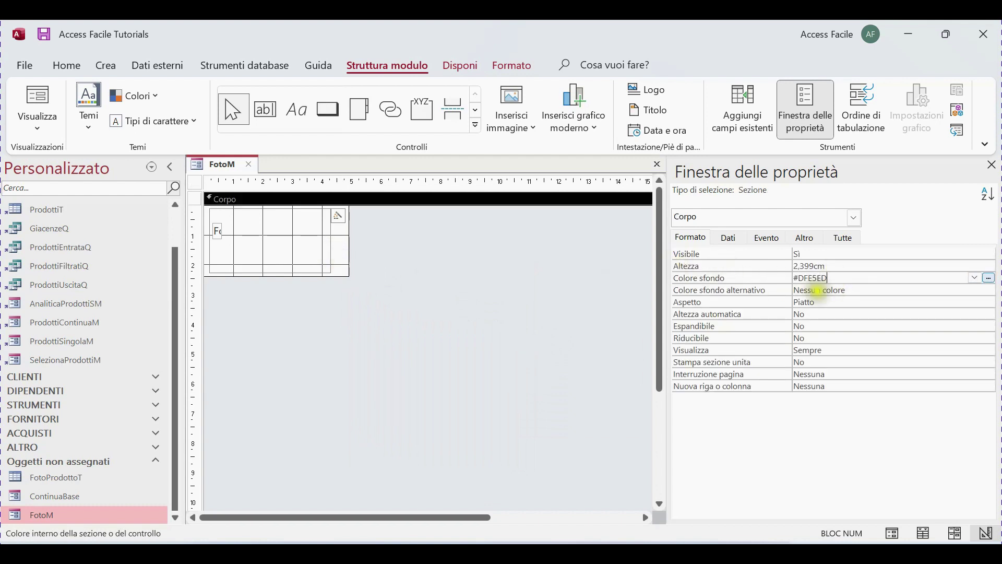
left_click(877, 314)
left_click(389, 311)
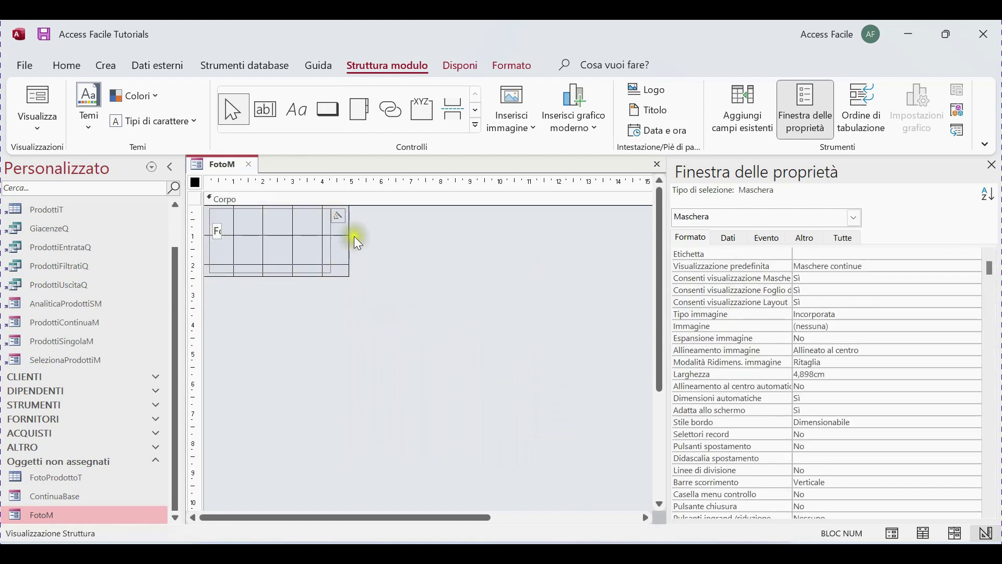
- Move the FotoBtn button to the upper-left corner of Corpo and shift the image control beside it, about 0.6 cm from the left edge
left_click(340, 222)
left_click_drag(332, 214, 208, 210)
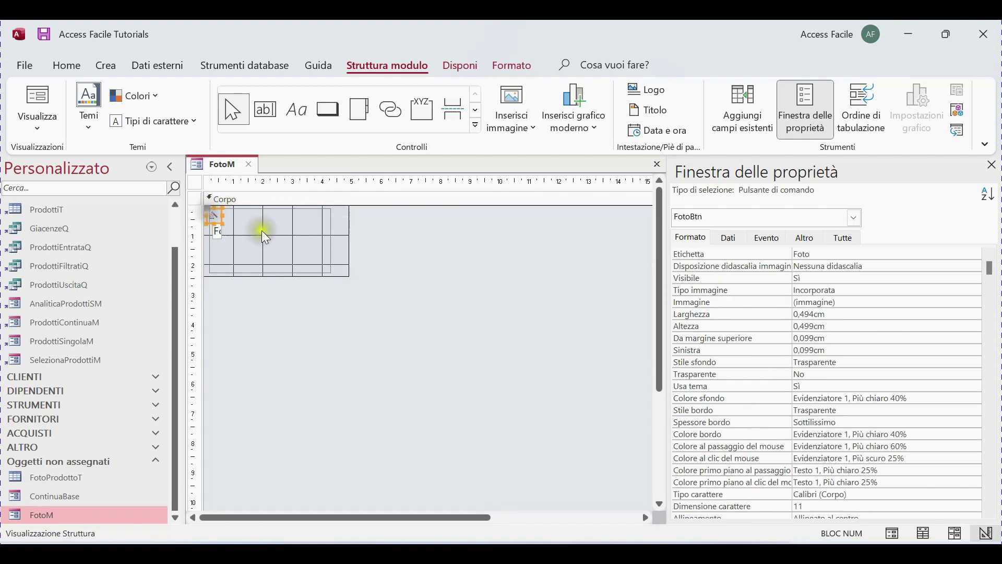
left_click(308, 225)
left_click_drag(298, 214, 311, 215)
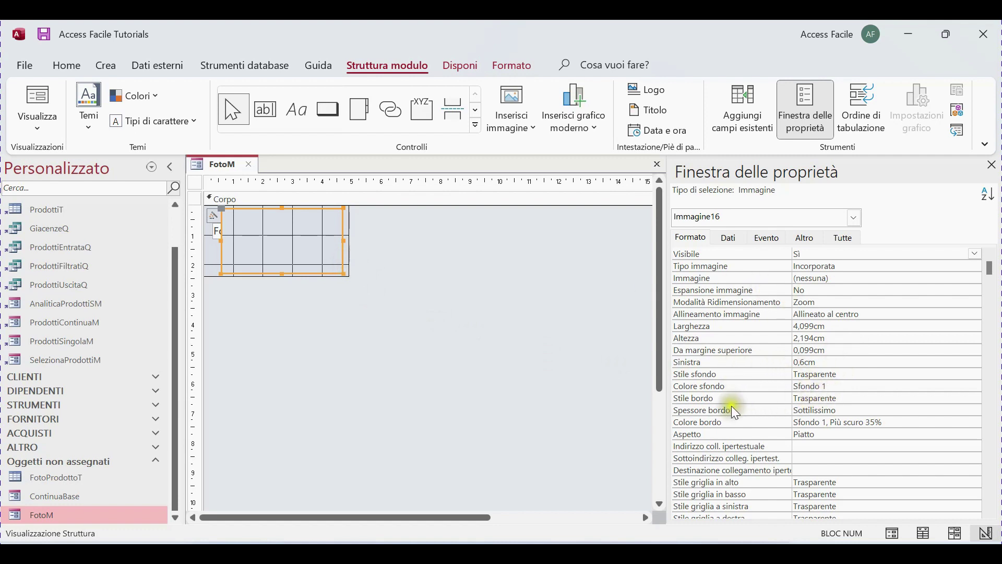
left_click(352, 260)
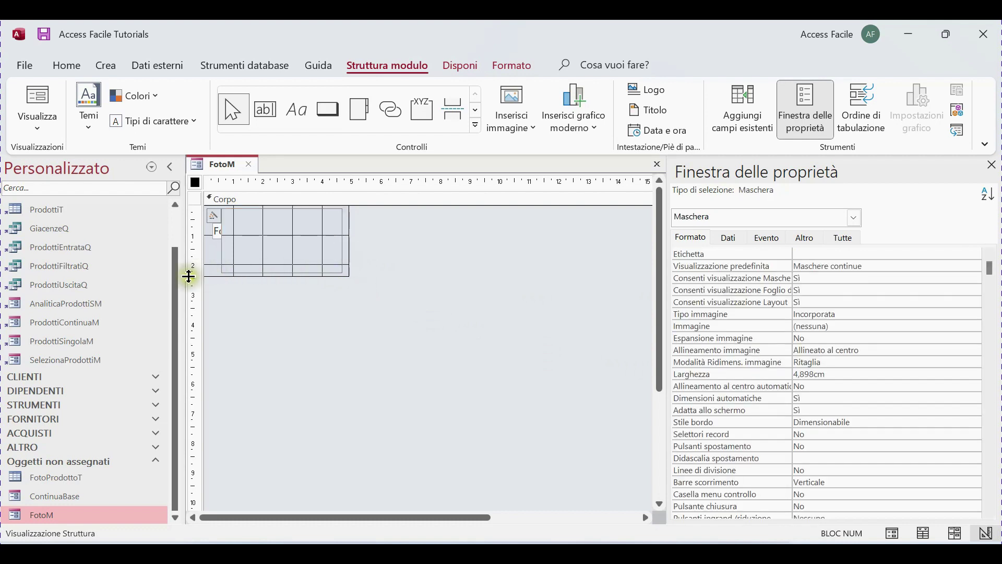
left_click(207, 275)
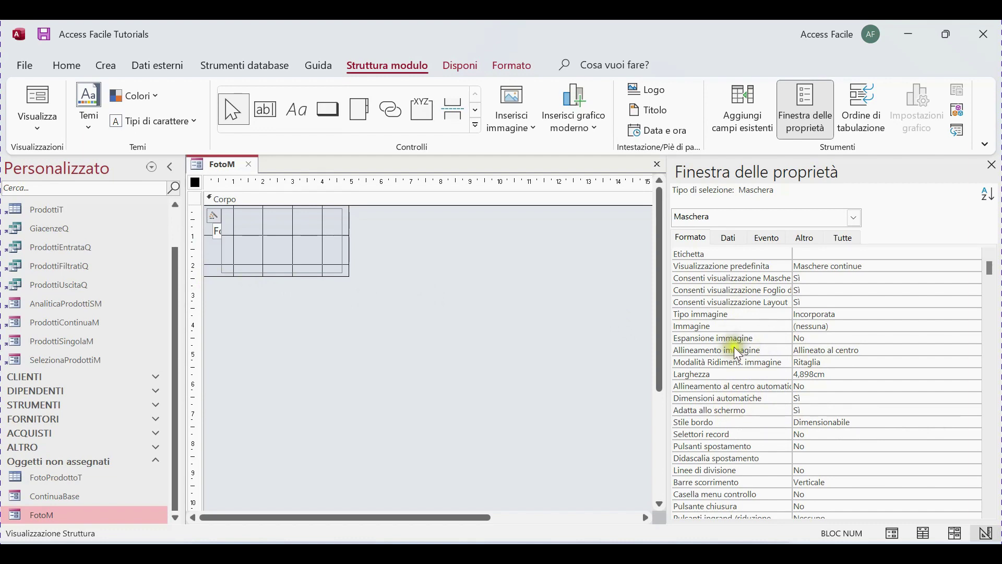
- Save FotoM and check the rearranged button and photos in form view
scroll(749, 350, "down", 3)
right_click(208, 159)
left_click(225, 172)
right_click(222, 165)
left_click(339, 250)
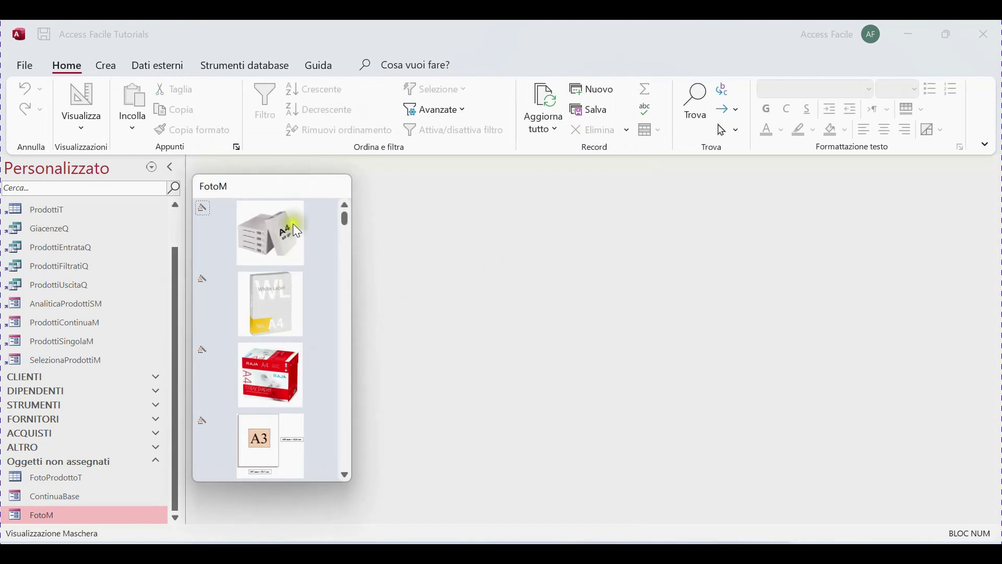
- Return FotoM to design view and set the image control's Allineamento immagine to In alto a sinistra
right_click(299, 198)
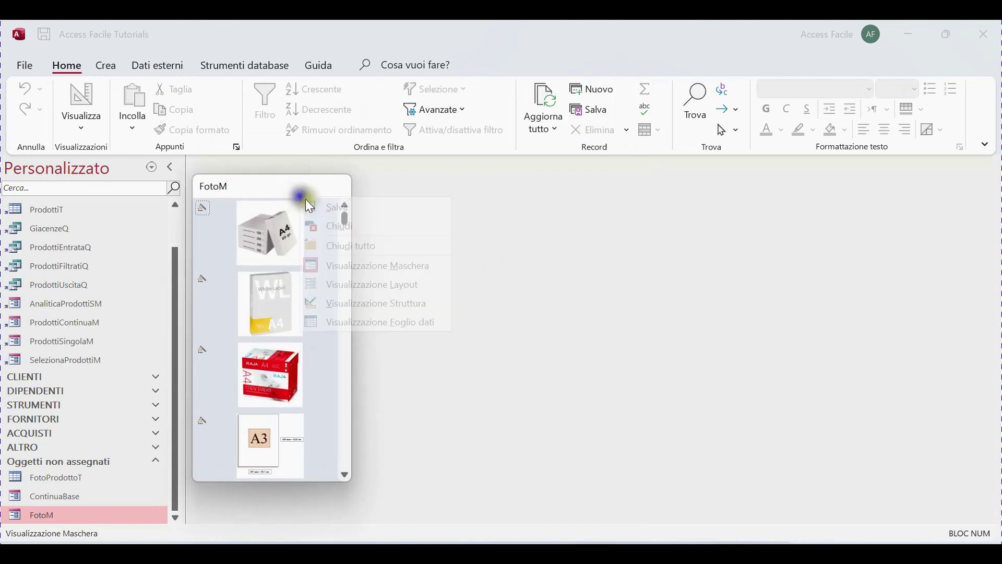
left_click(380, 292)
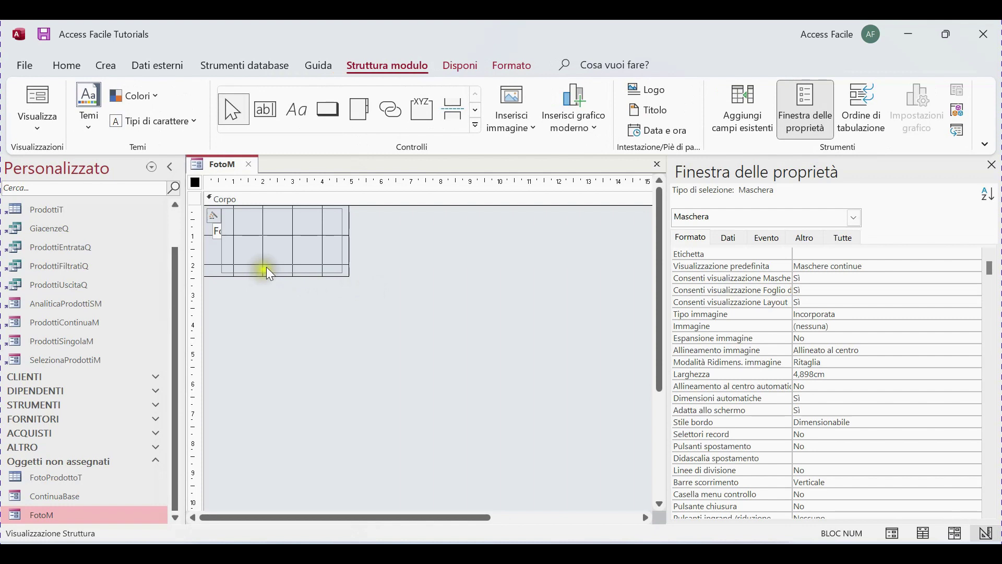
left_click(270, 262)
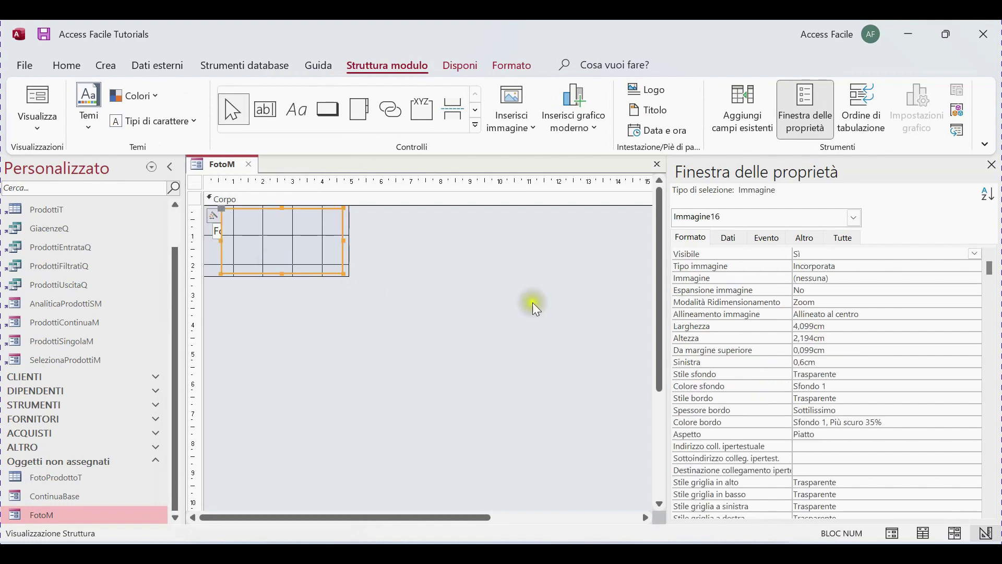
left_click(982, 313)
left_click(975, 314)
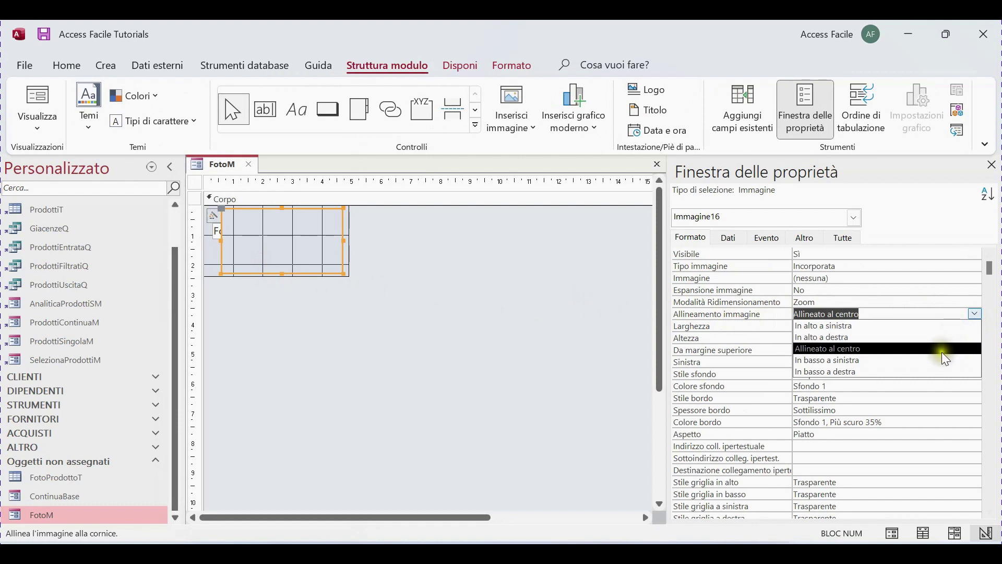
left_click(926, 325)
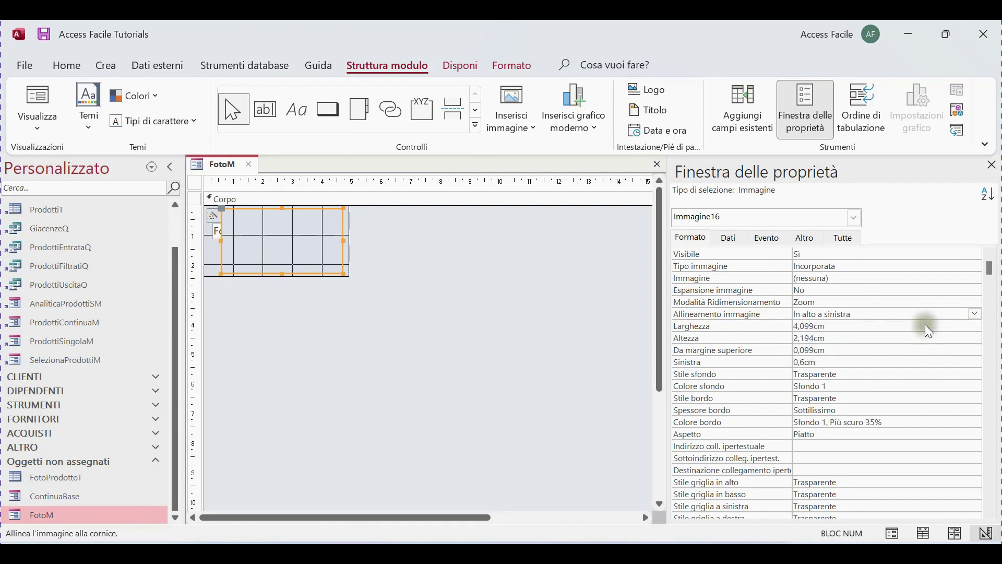
- Save FotoM and check the new photo alignment in form view
left_click(343, 299)
right_click(208, 163)
left_click(215, 165)
right_click(213, 164)
left_click(271, 250)
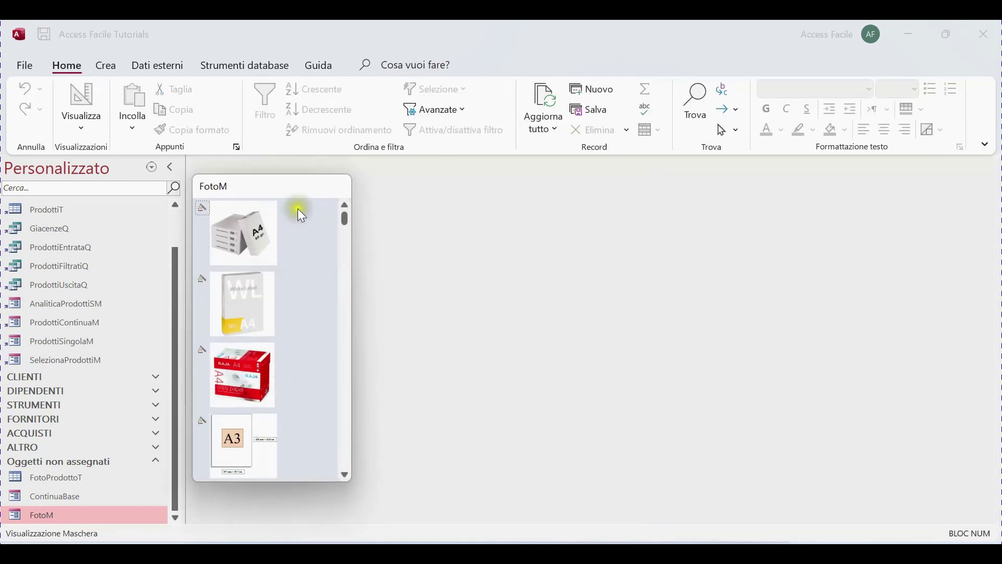
- In FotoM's design view, narrow the image control to about 2.8 cm, fit the form width to it, and close the form with changes saved
right_click(306, 195)
left_click(388, 299)
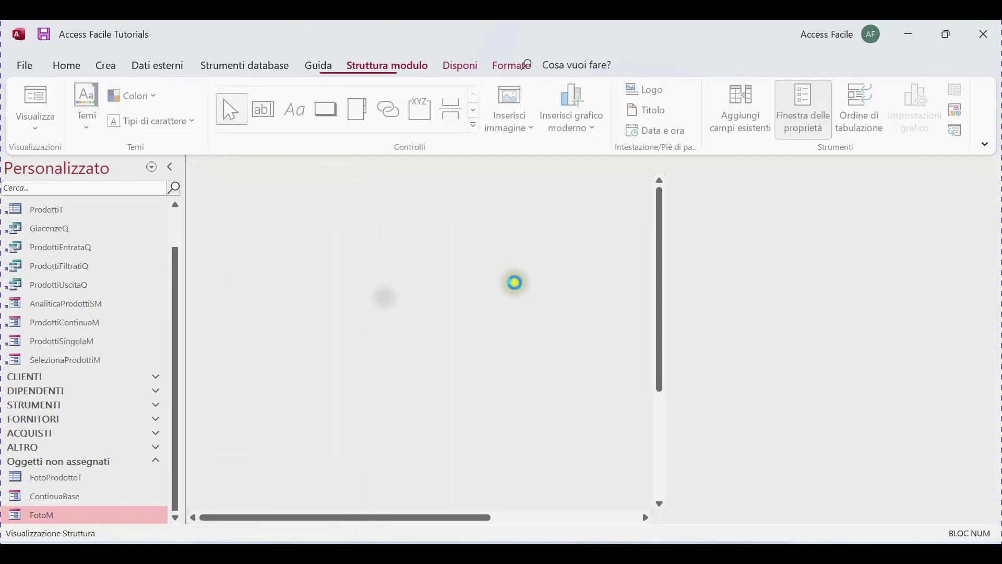
left_click(337, 251)
left_click_drag(342, 239, 284, 230)
left_click(251, 165)
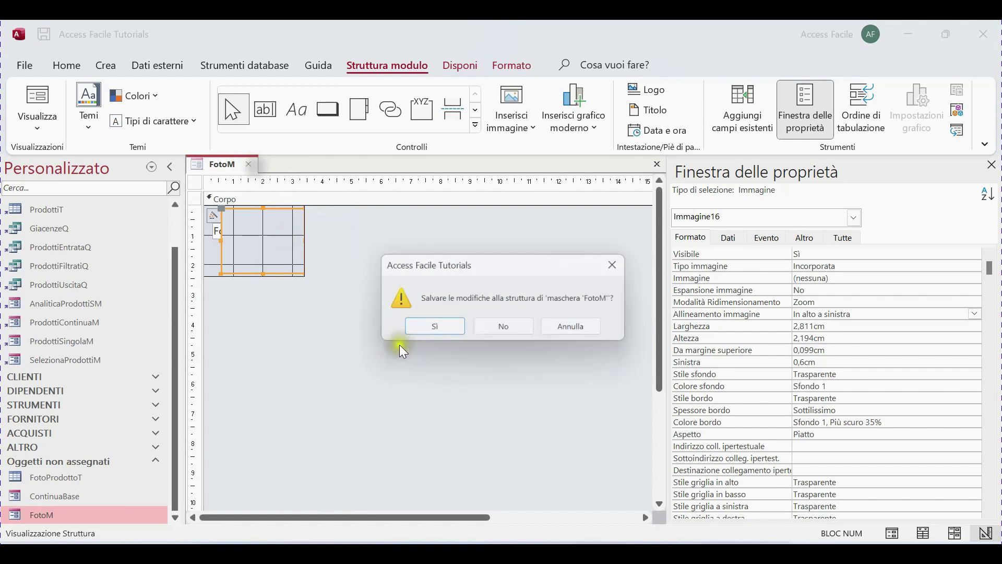
left_click(408, 330)
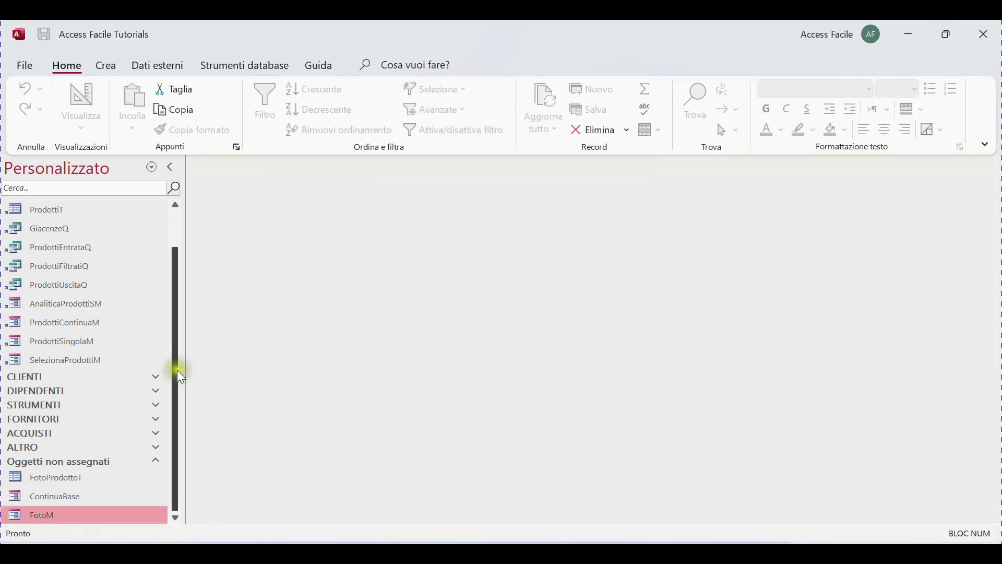
- Open ProdottiSingolaM to check the photo subform, switch it to design view and close the property sheet
double_click(114, 342)
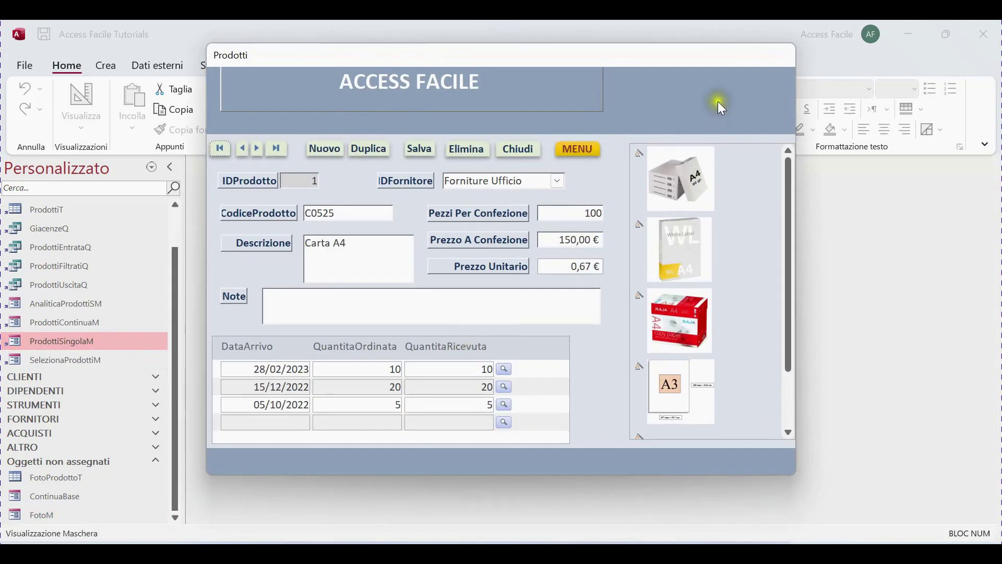
right_click(718, 106)
left_click(775, 143)
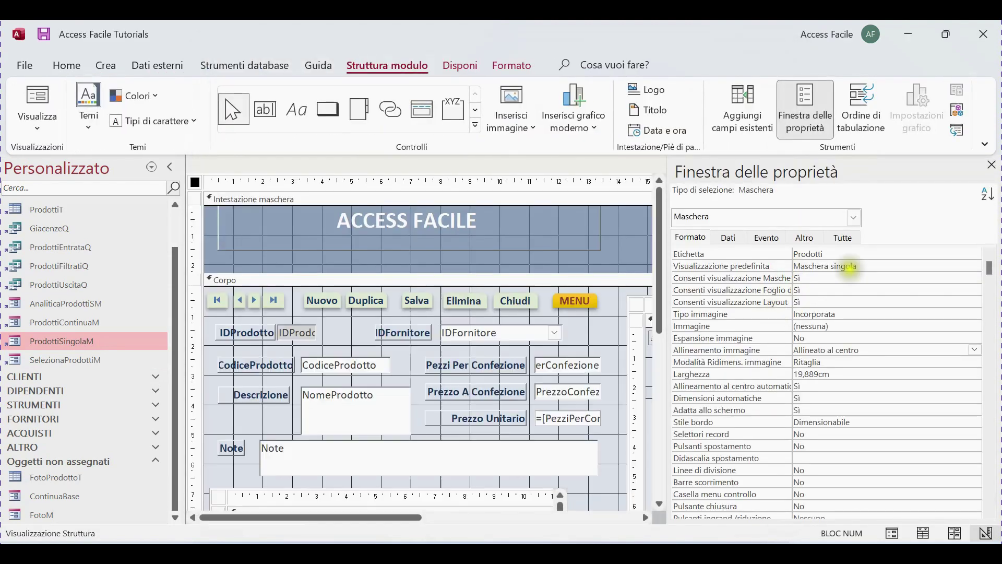
left_click(992, 165)
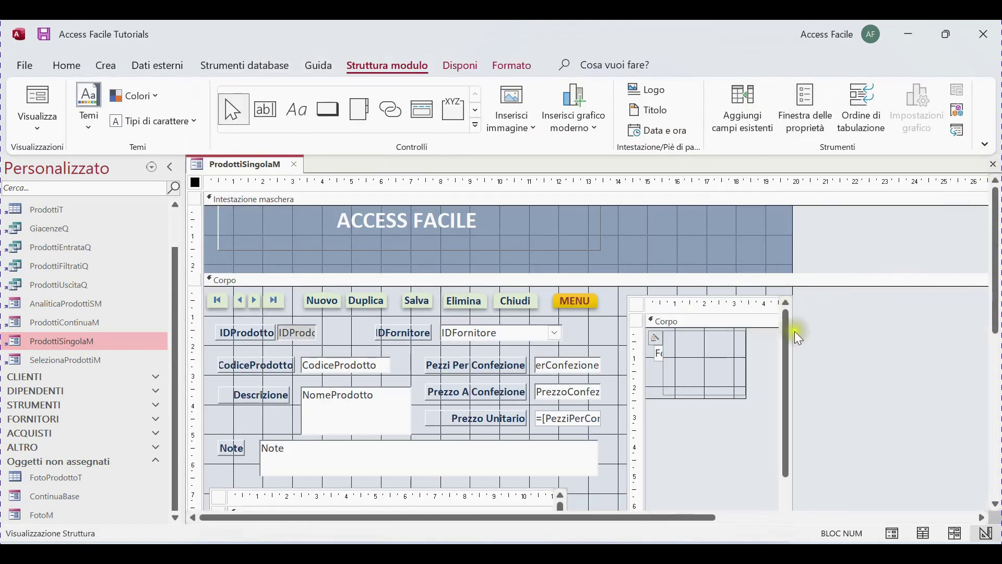
- Narrow the FotoM subform control in ProdottiSingolaM to about 4 cm and reduce the main form's width to the subform's right edge
left_click_drag(793, 254, 817, 257)
left_click(800, 441)
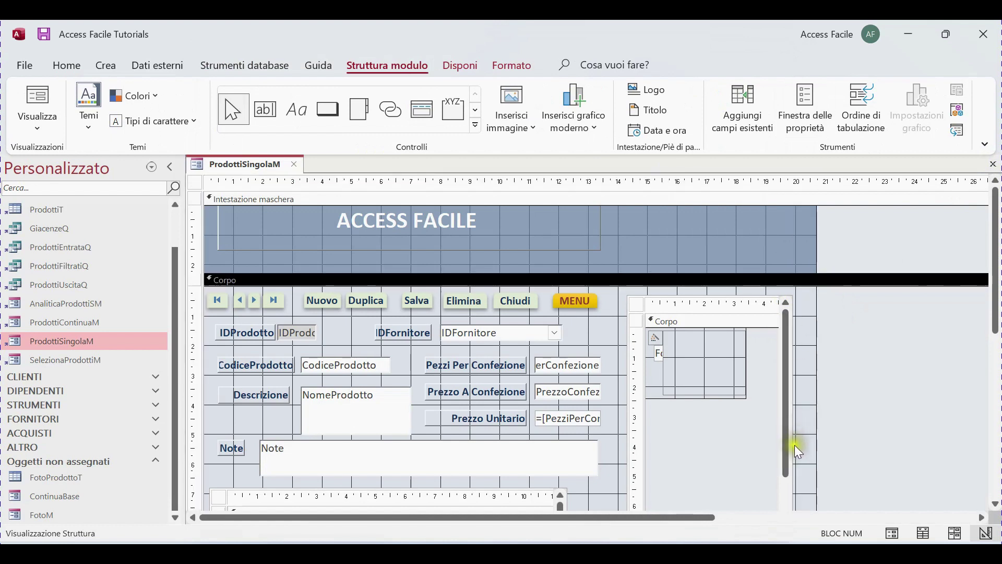
left_click(796, 453)
left_click(797, 454)
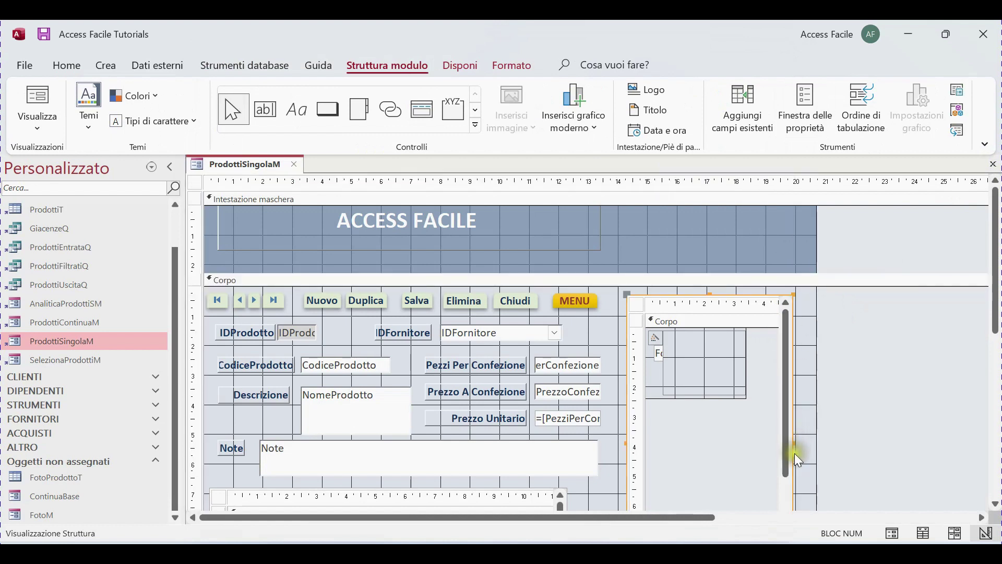
left_click_drag(794, 445, 742, 439)
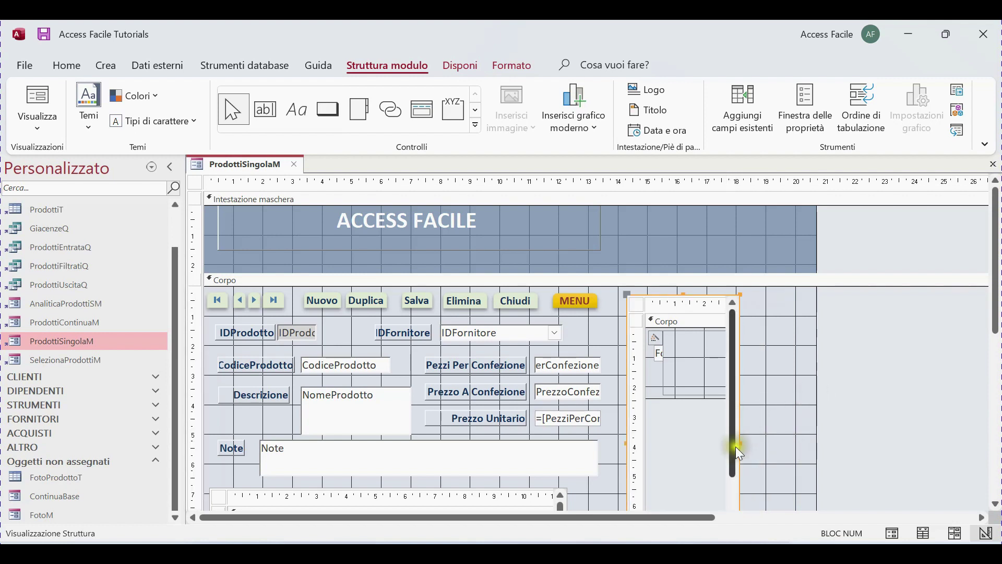
left_click_drag(741, 442, 746, 441)
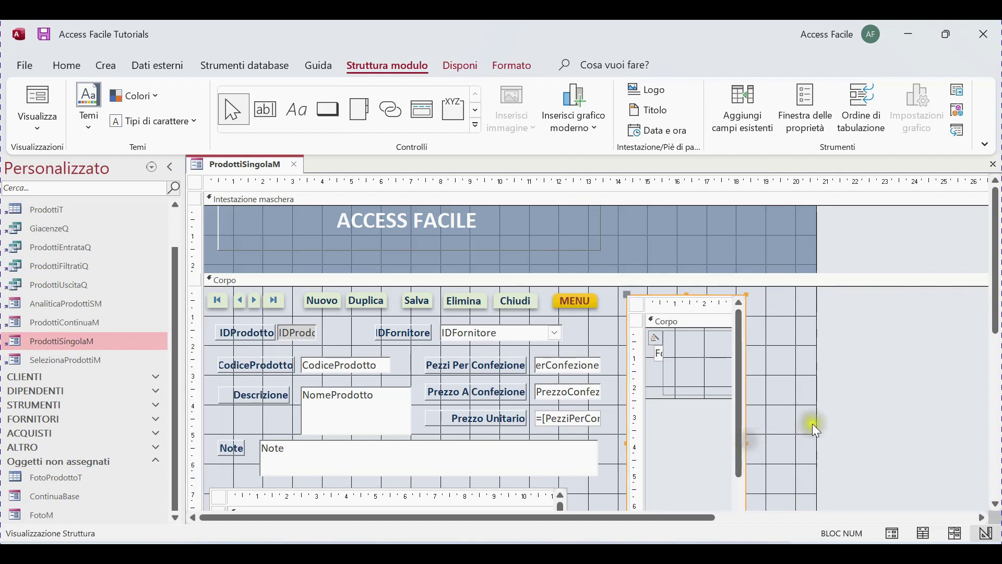
left_click_drag(816, 421, 746, 417)
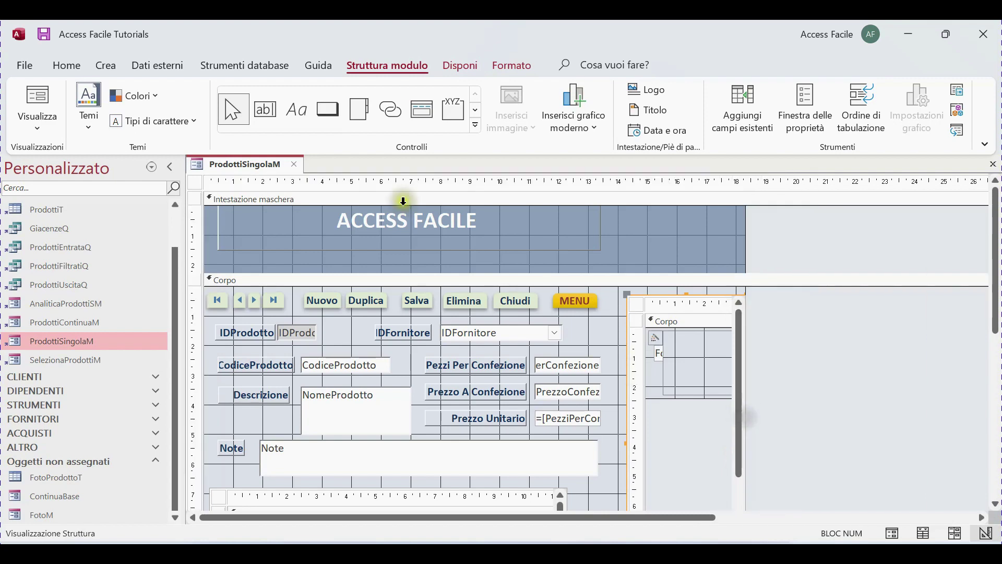
- Save ProdottiSingolaM, switch it to form view and move its window to see the resized photo subform
right_click(244, 166)
left_click(240, 159)
right_click(240, 158)
left_click(308, 239)
left_click_drag(346, 189, 440, 34)
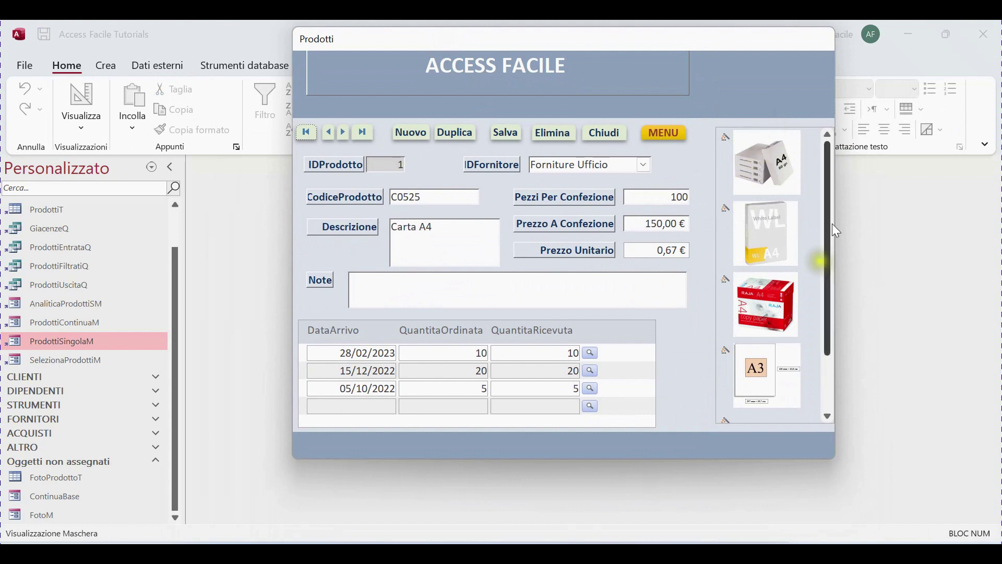
- Browse forward and back through the product records to check that each product's own photos appear in the subform
left_click(340, 136)
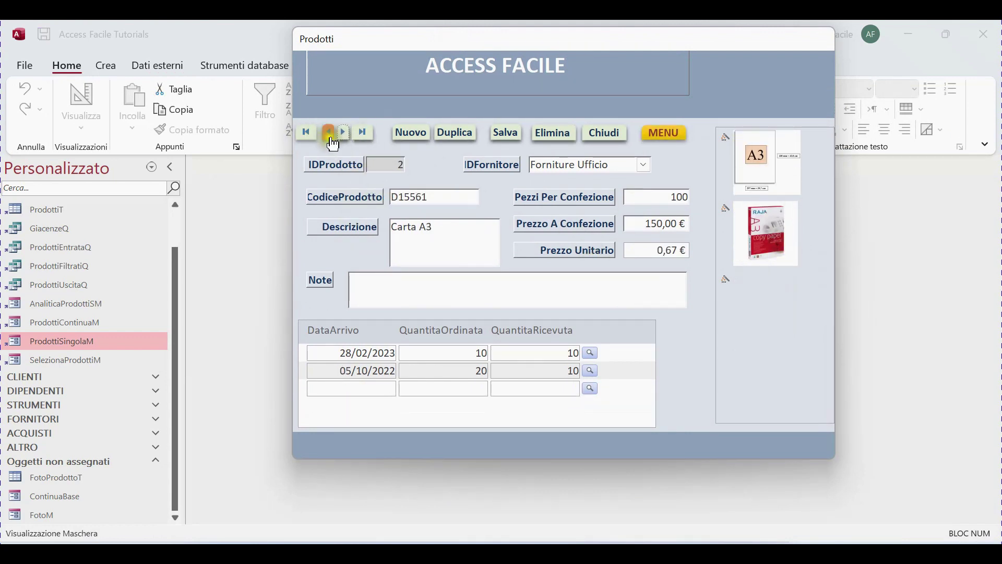
left_click(328, 133)
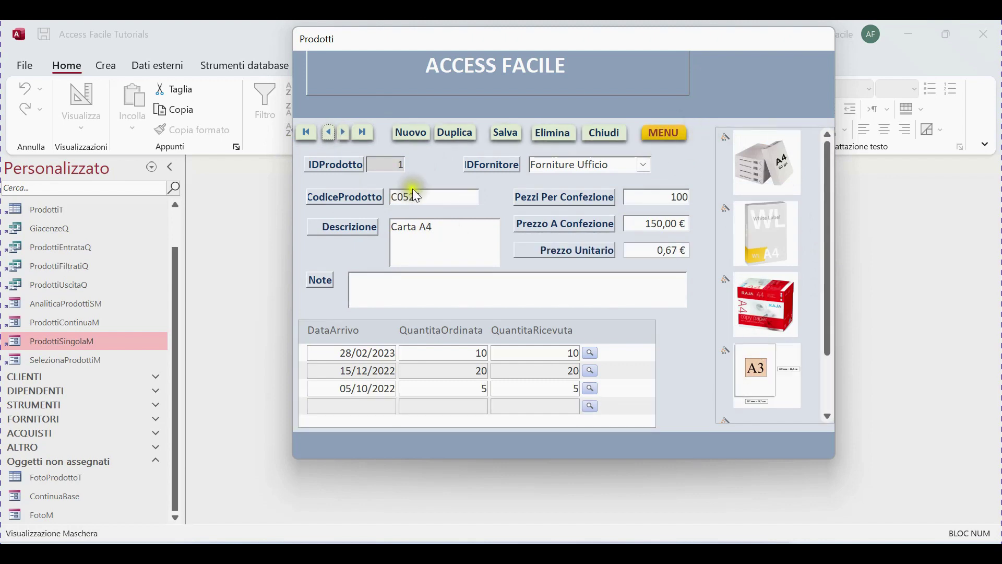
left_click(343, 136)
left_click(345, 135)
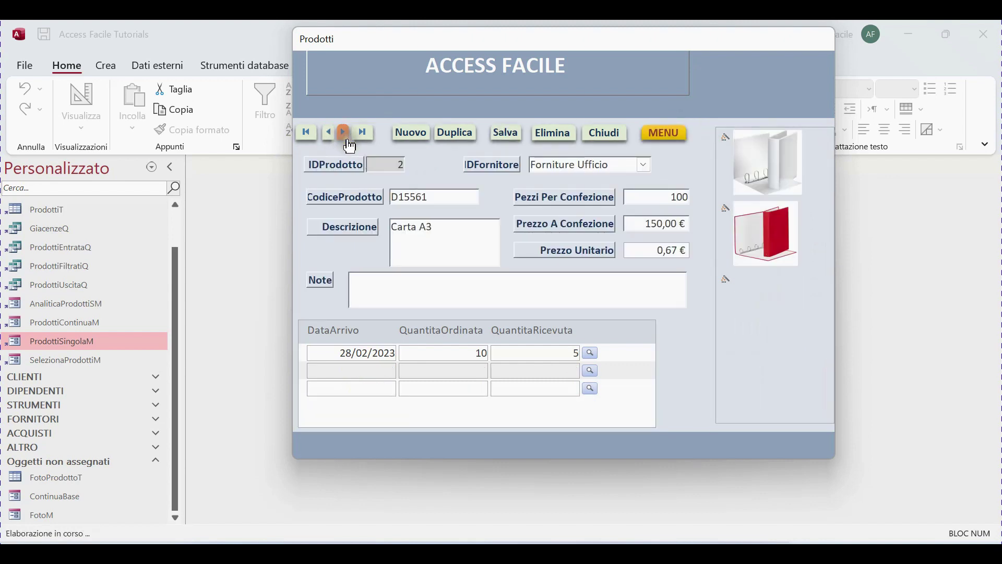
left_click(344, 133)
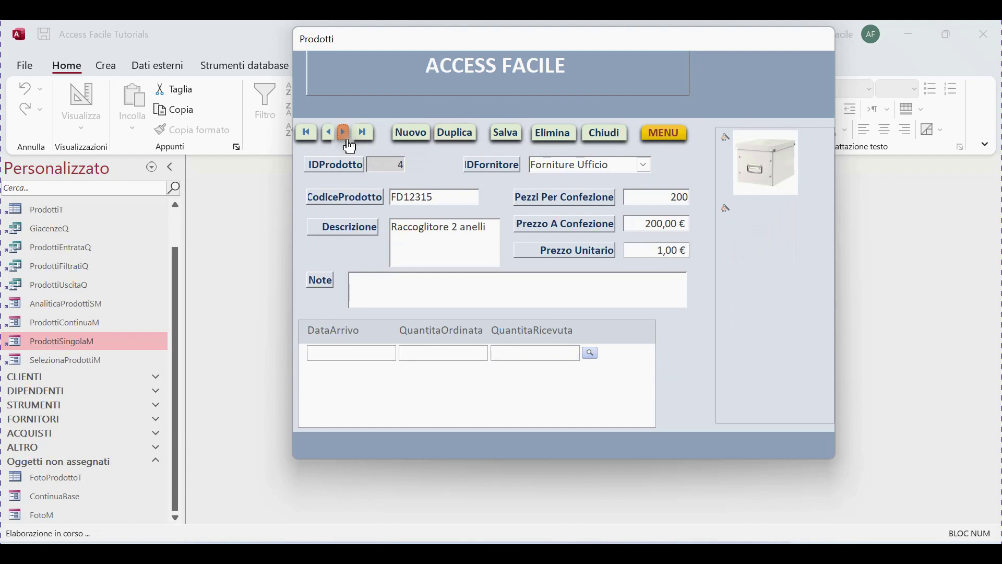